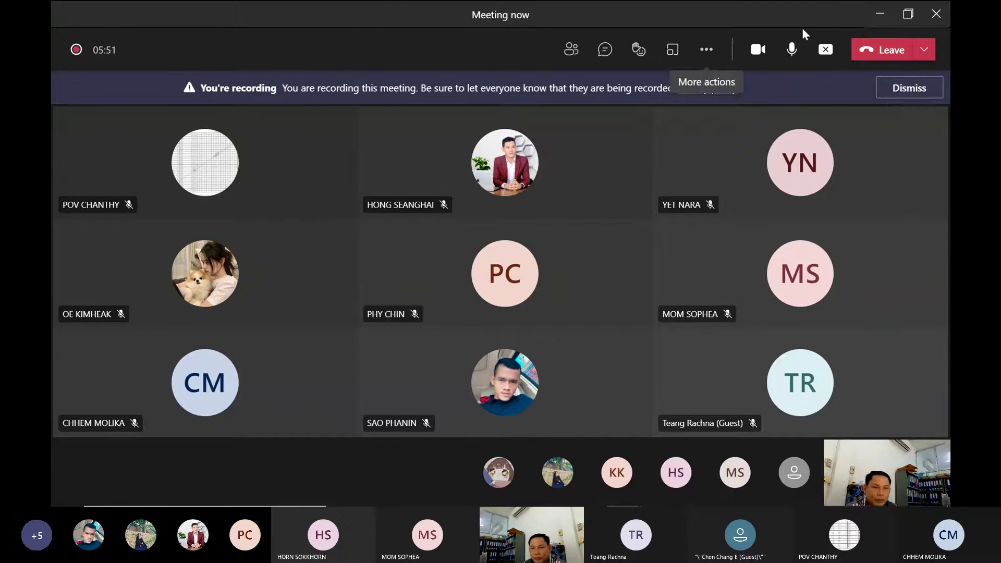
Minimize the Teams meeting and restore Excel's Book1 workbook with its student table
left_click(880, 14)
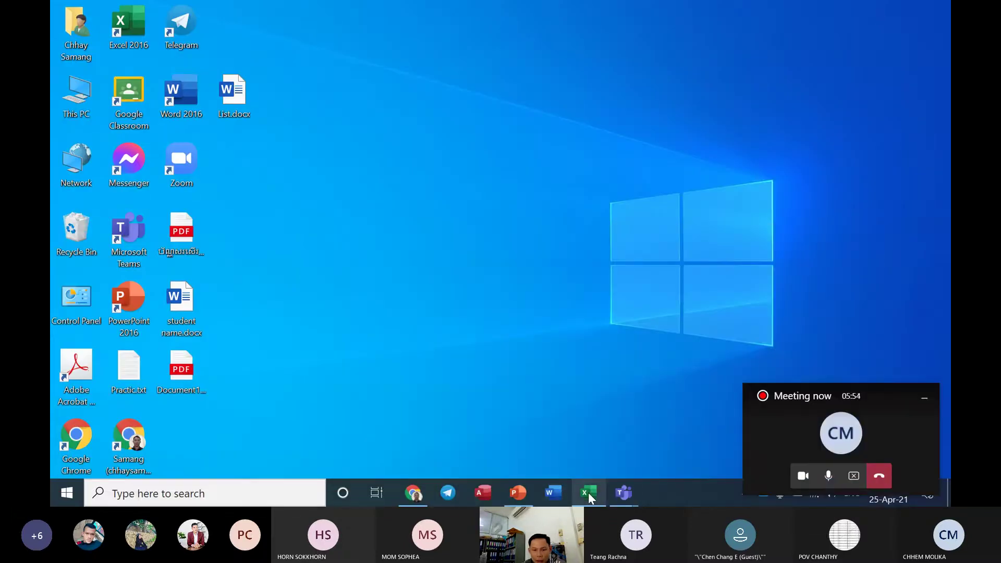
left_click(589, 492)
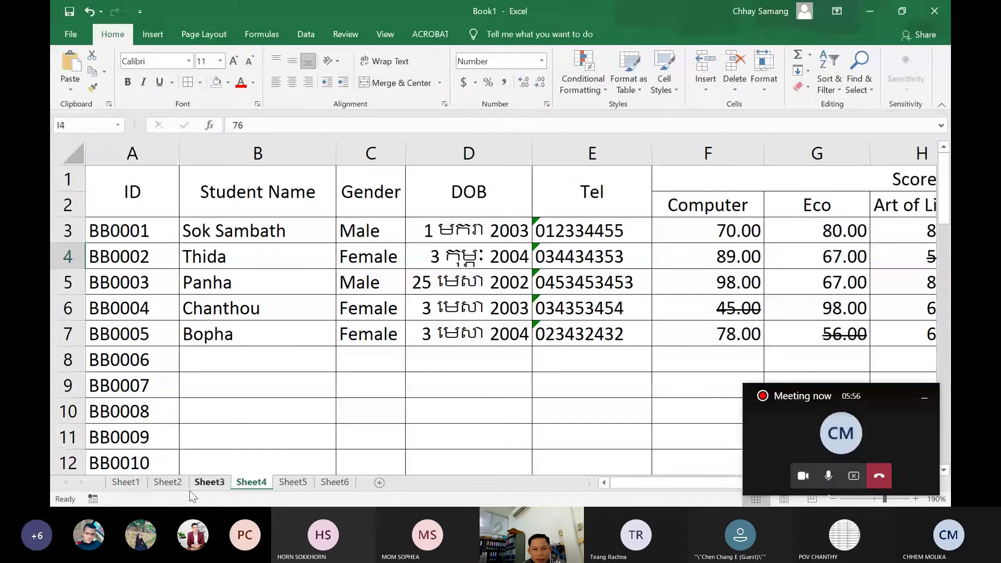
On Sheet3, clear the Amount and Amount R cells G3:H12
left_click(200, 483)
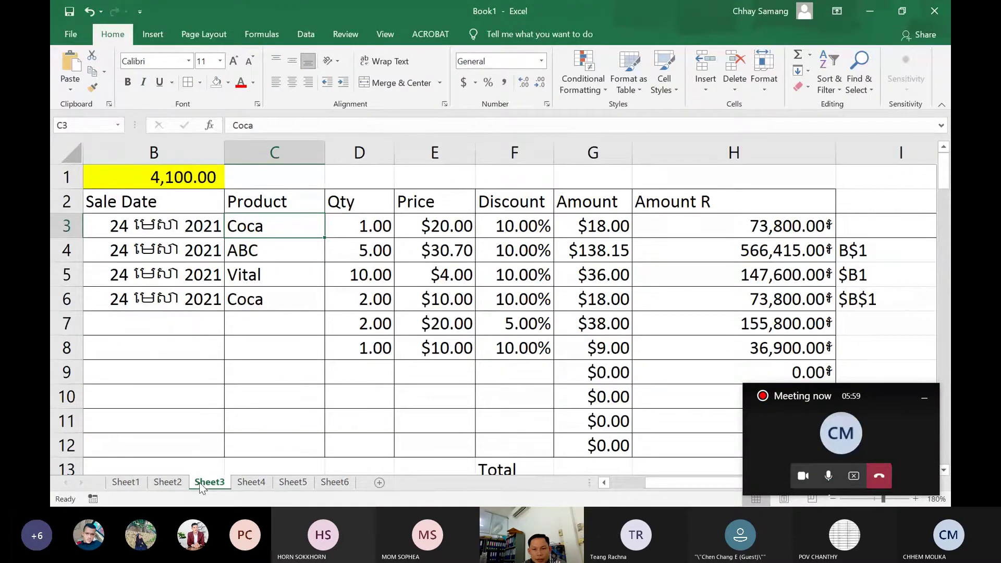
left_click(166, 483)
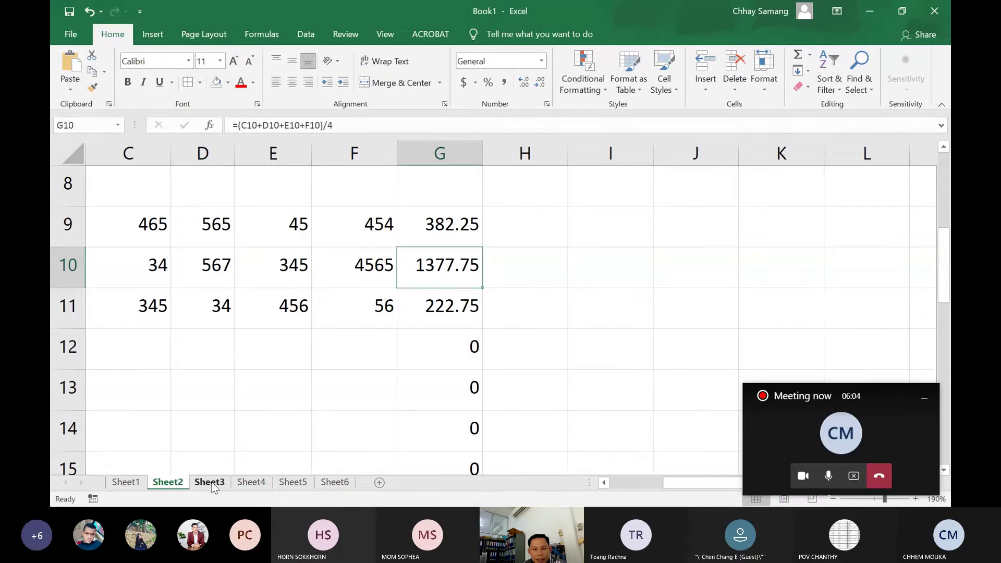
left_click(212, 484)
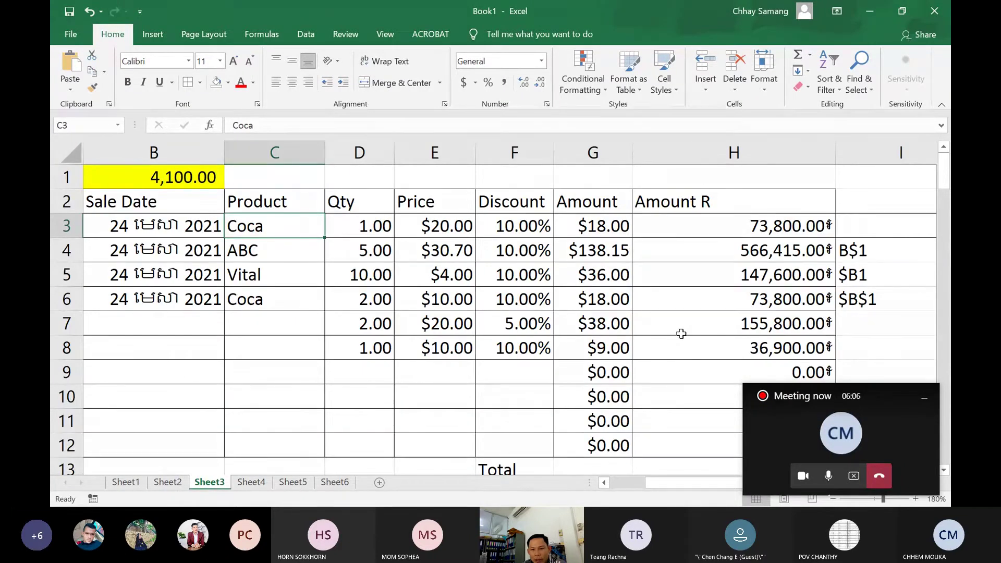
scroll(679, 333, "down", 1)
scroll(652, 292, "up", 1)
left_click_drag(603, 226, 693, 472)
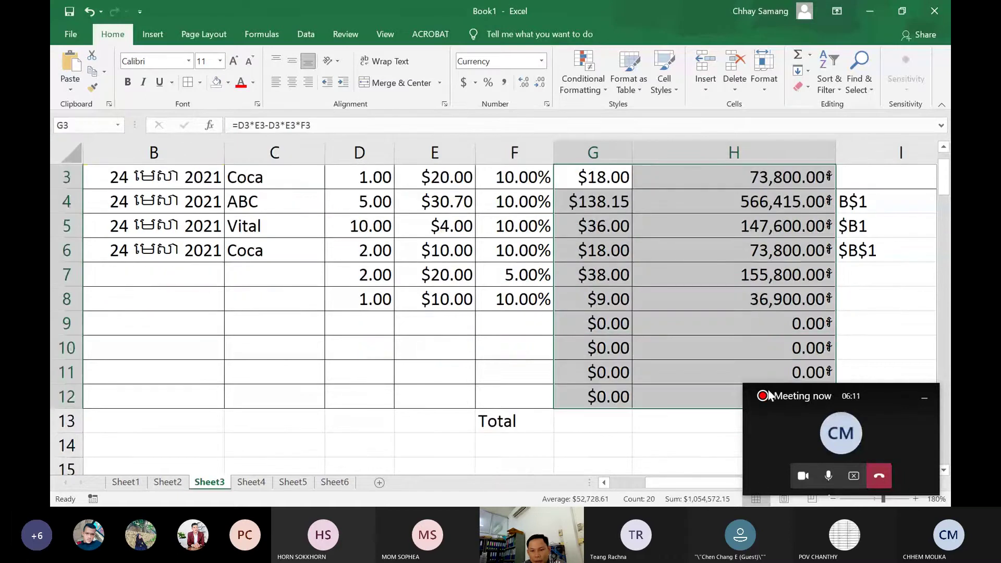
key("Delete")
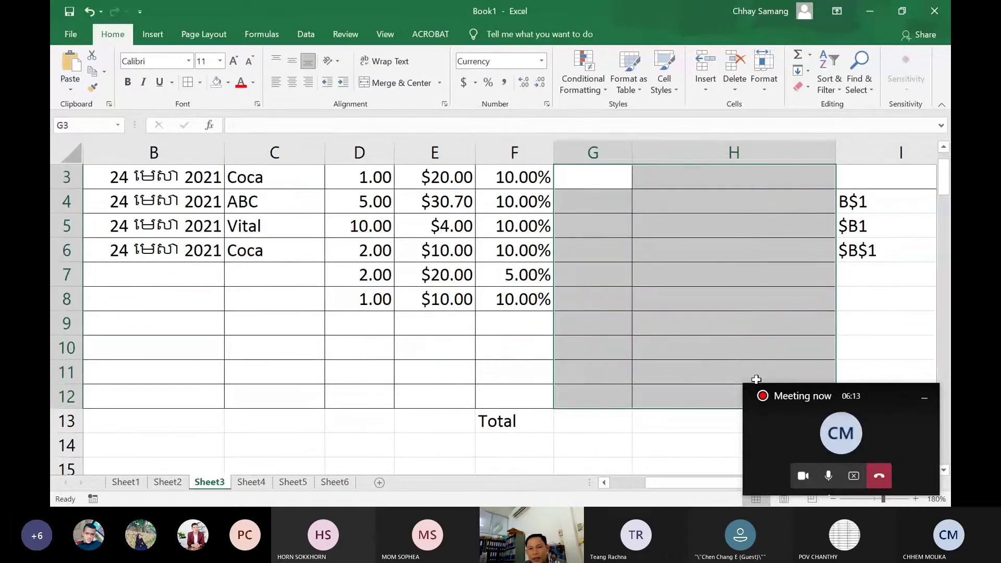
left_click(615, 209)
scroll(606, 216, "up", 1)
Minimize the floating meeting mini-window and scroll the sheet back toward column A
scroll(607, 216, "up", 1)
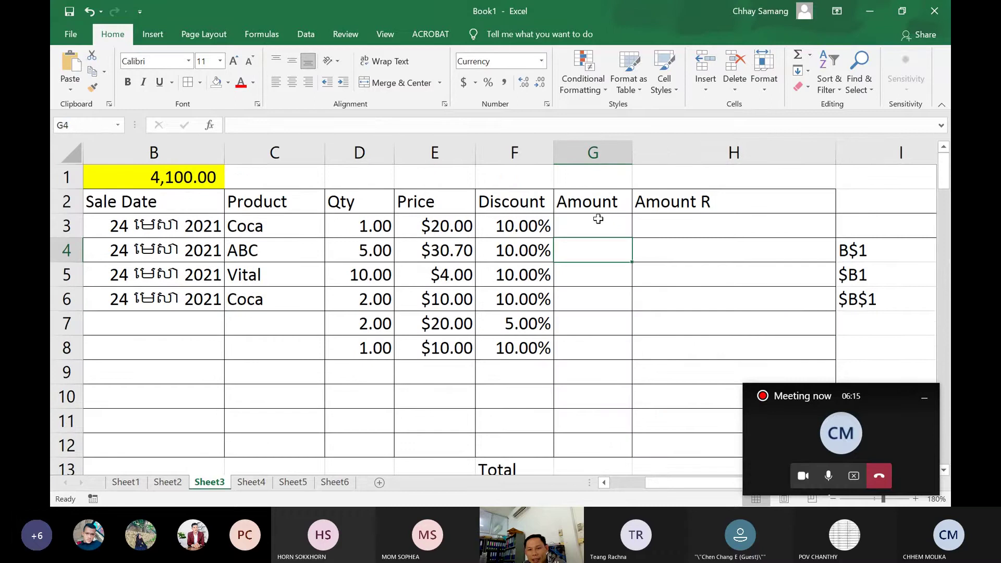
left_click(597, 221)
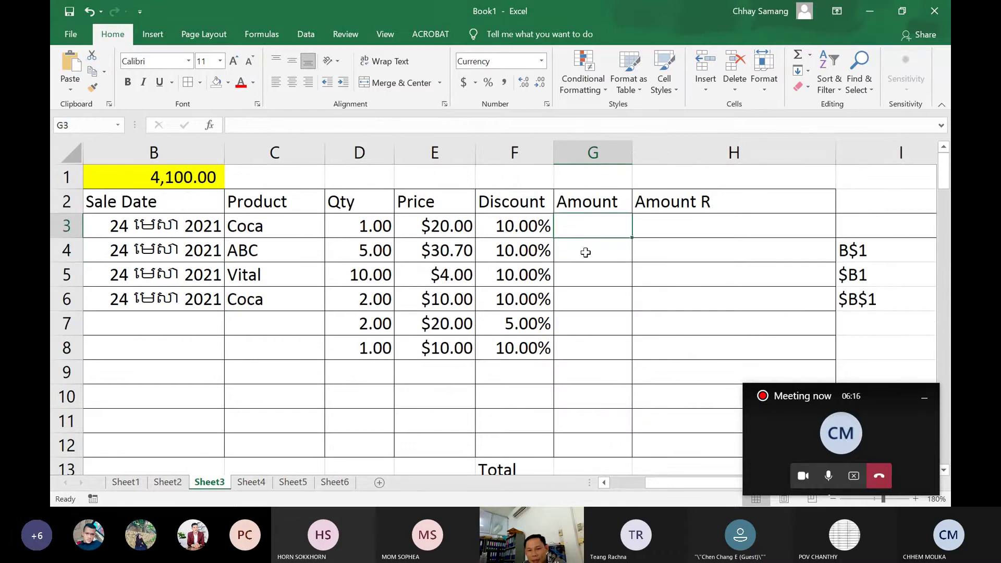
left_click(584, 251)
left_click(595, 221)
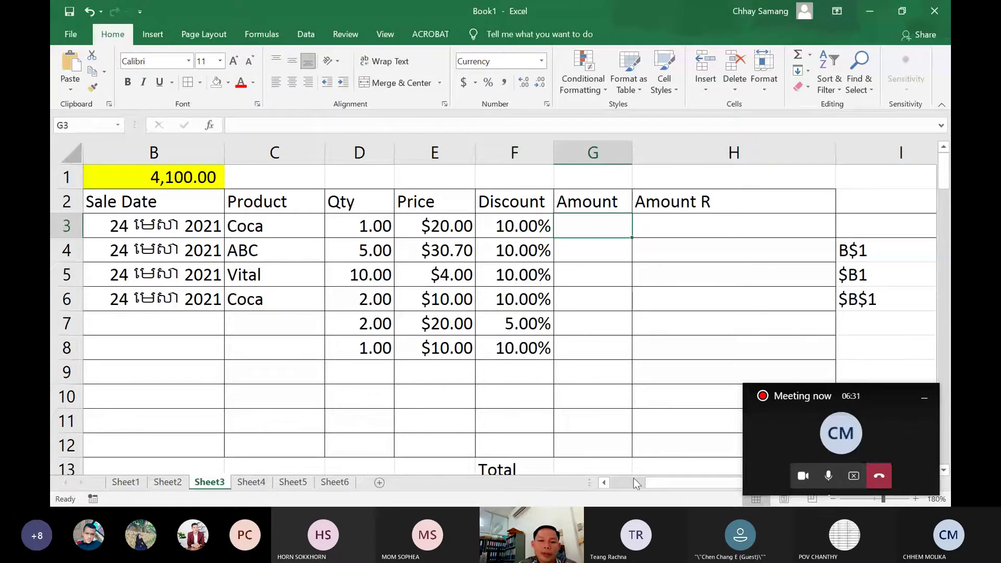
left_click(925, 398)
left_click_drag(712, 486, 674, 483)
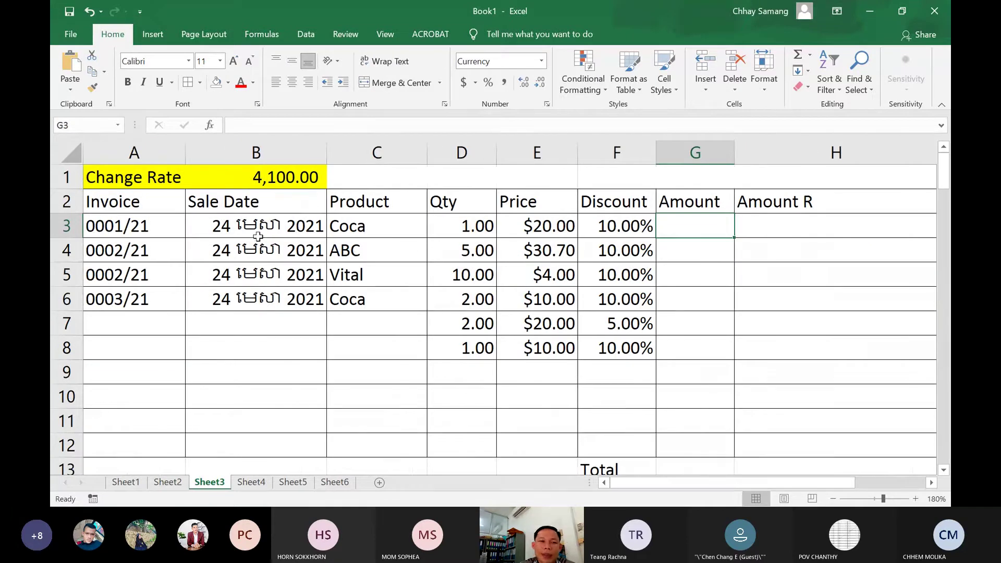
Change the first Coca sale's quantity in D3 to 2
left_click(467, 228)
left_click_drag(467, 227, 689, 222)
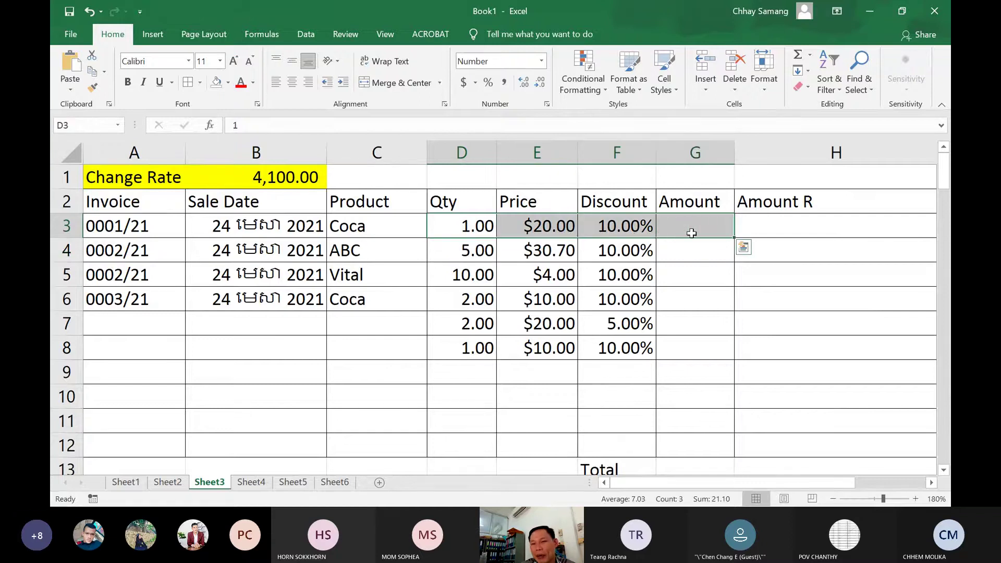
left_click(698, 226)
left_click(805, 229)
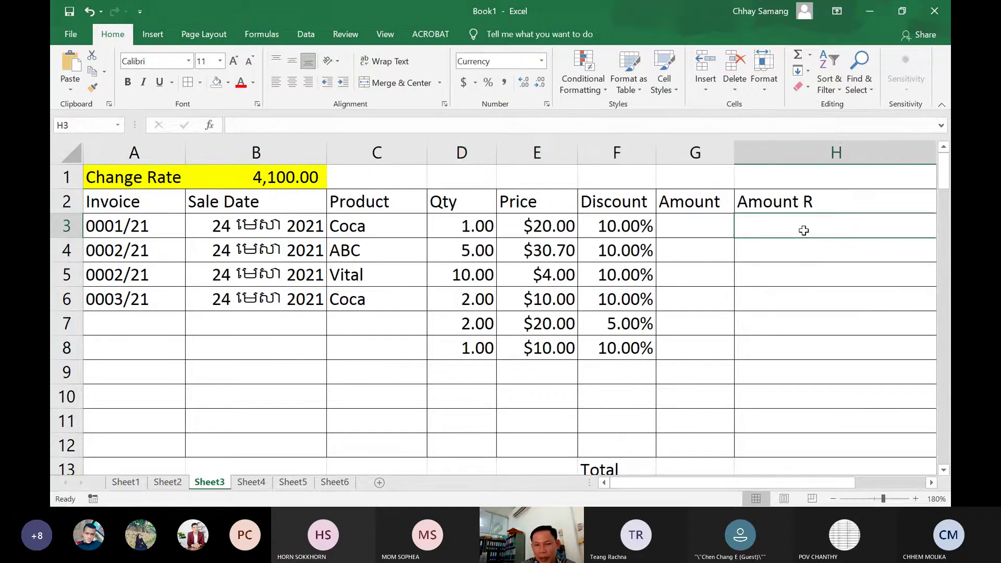
left_click(471, 228)
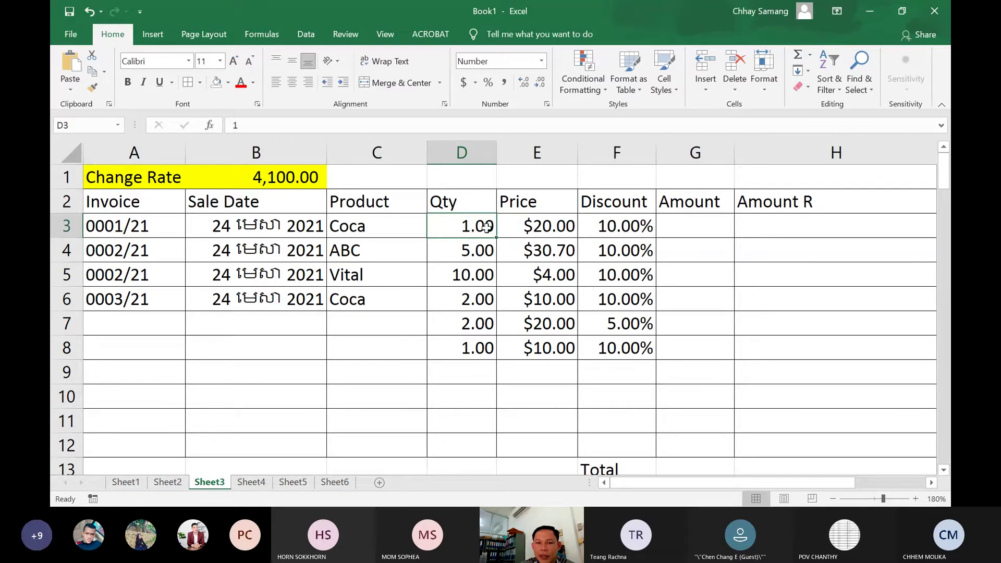
left_click(706, 231)
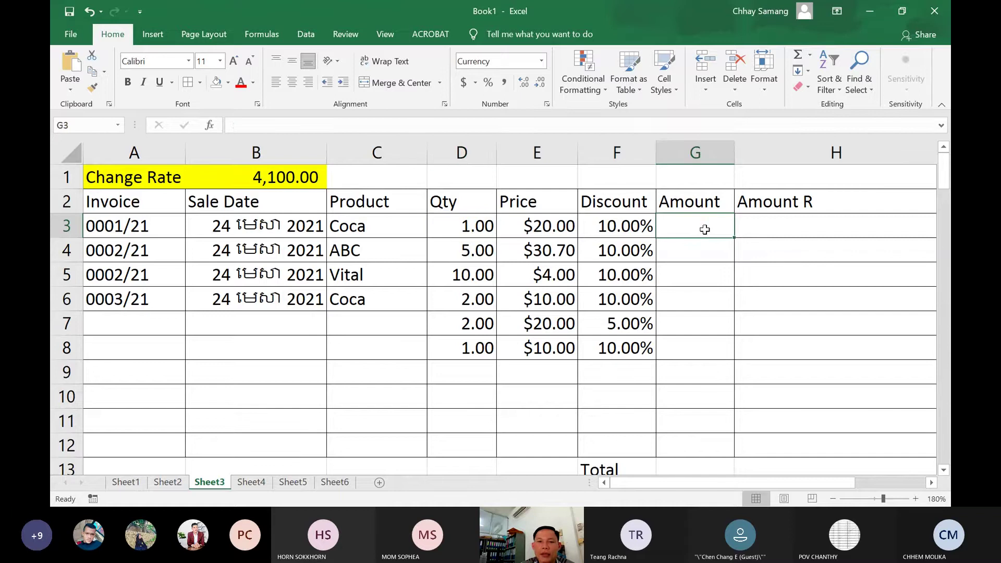
left_click(467, 230)
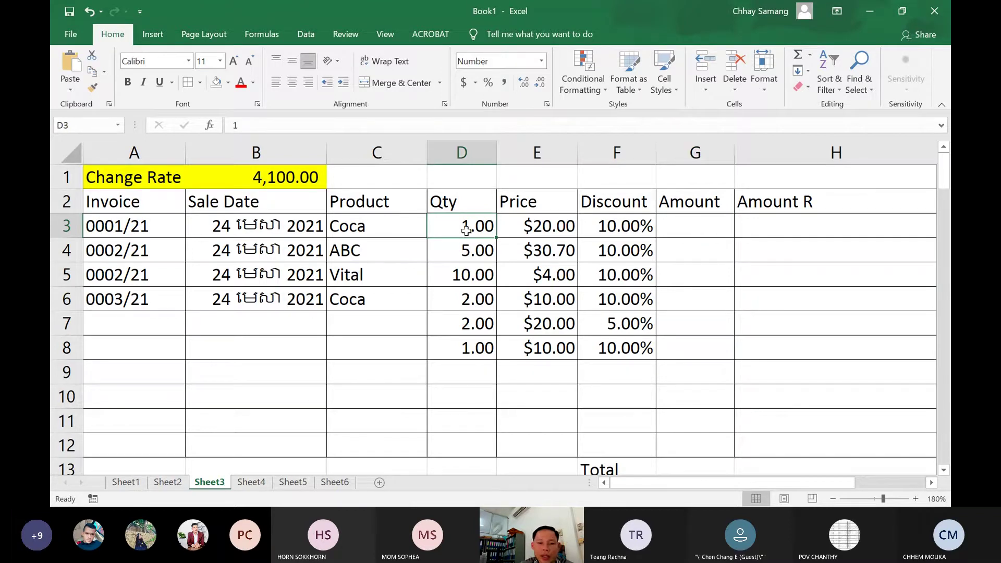
type("2")
left_click(489, 250)
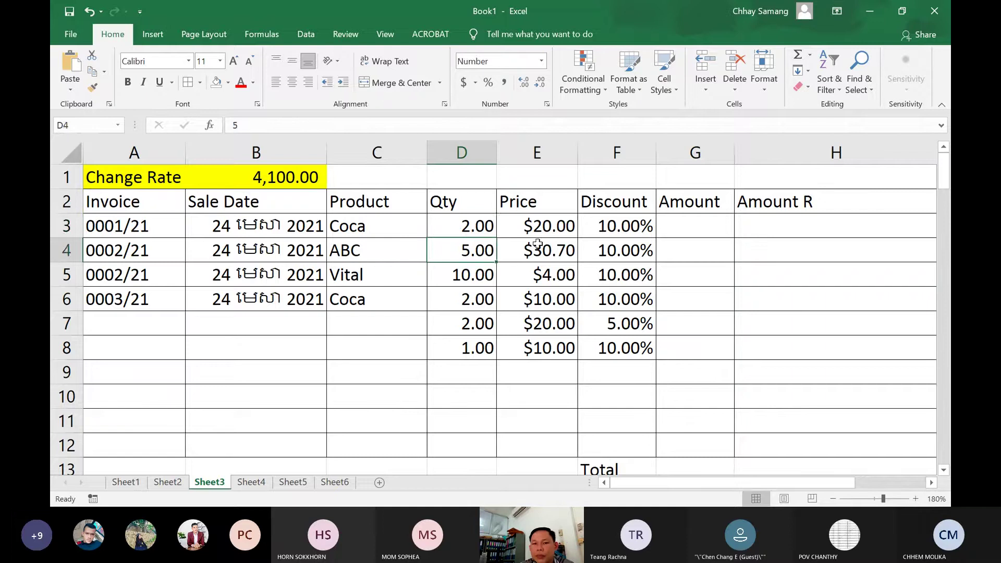
Review the first sale's price E3, discount F3 and Amount cell G3
left_click(538, 227)
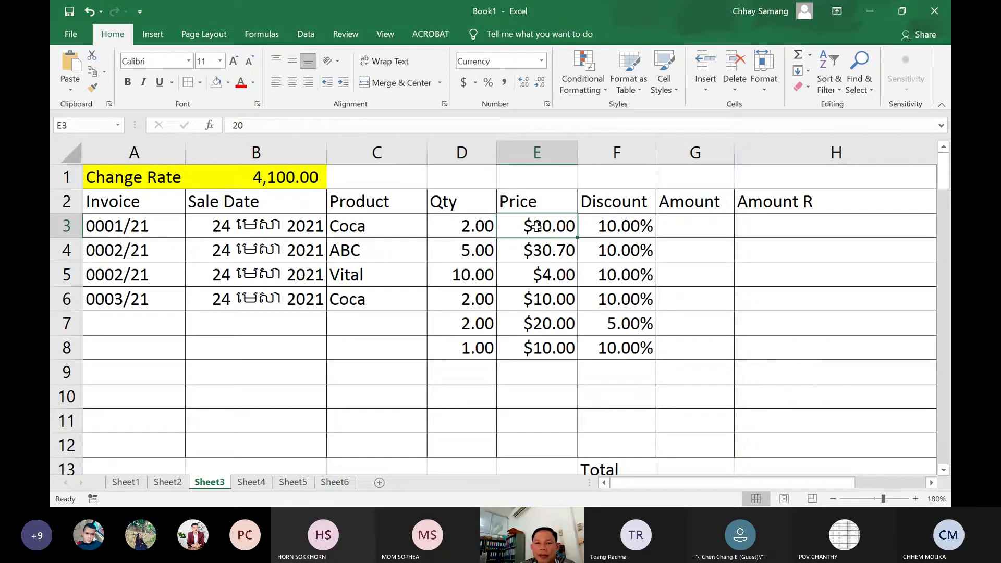
left_click(596, 225)
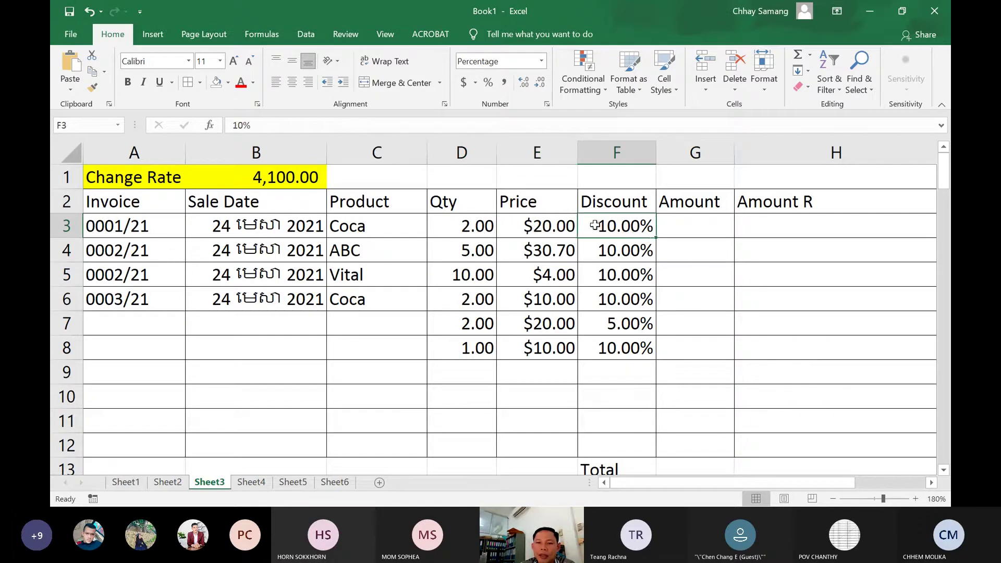
left_click(673, 228)
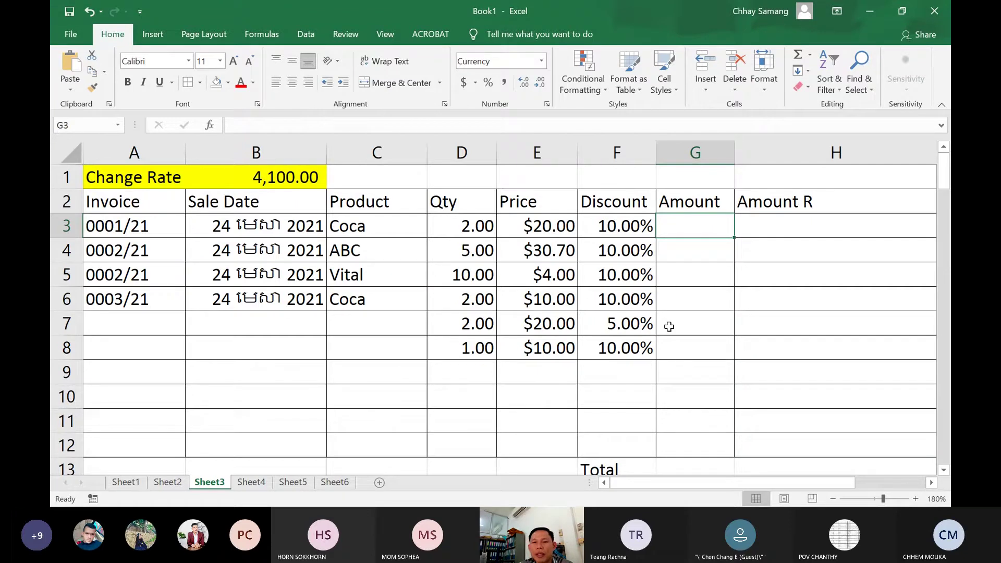
Begin a formula with = in Amount cell G3
type("=")
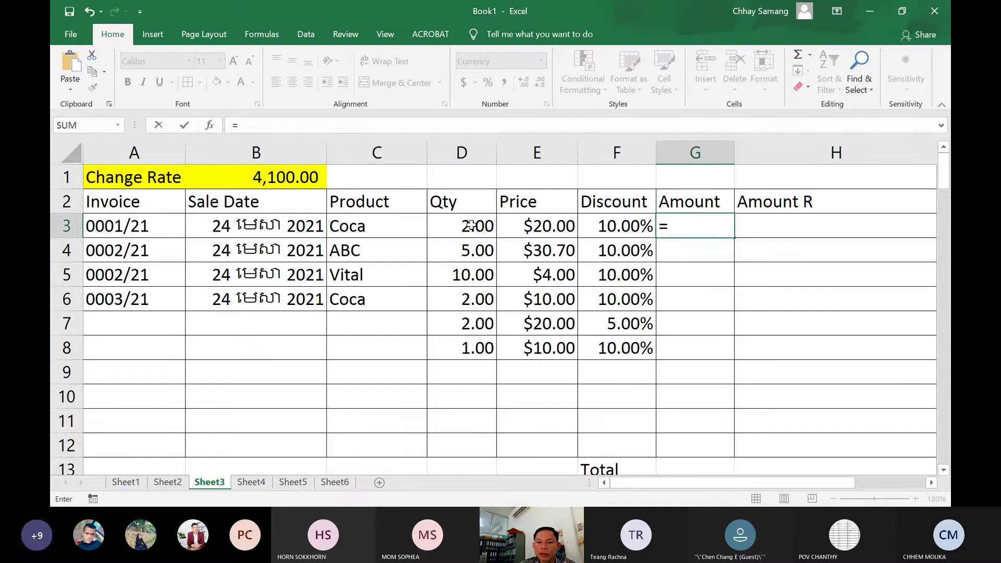
Complete G3 as =D3*E3, quantity times price
left_click(482, 228)
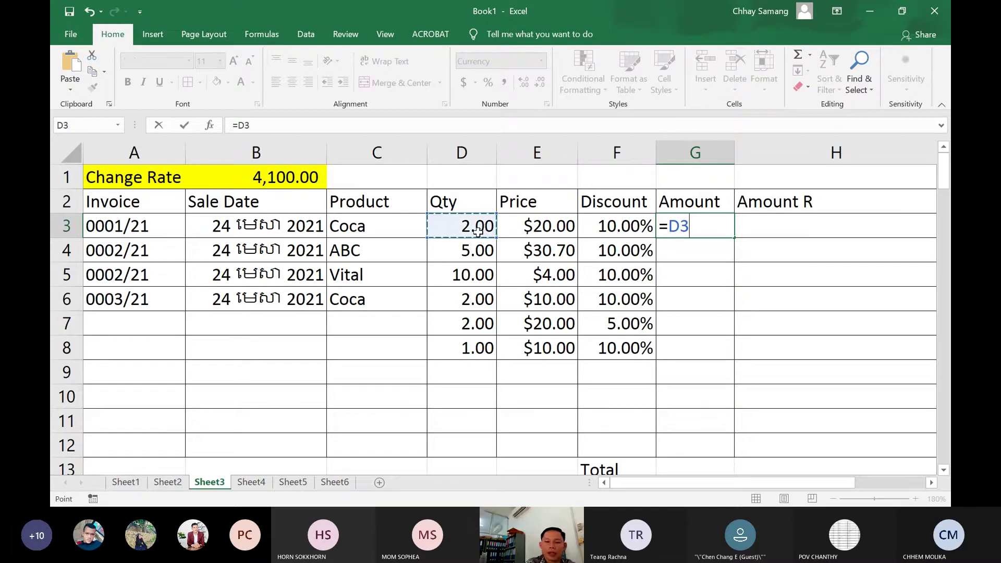
type("*")
left_click(532, 230)
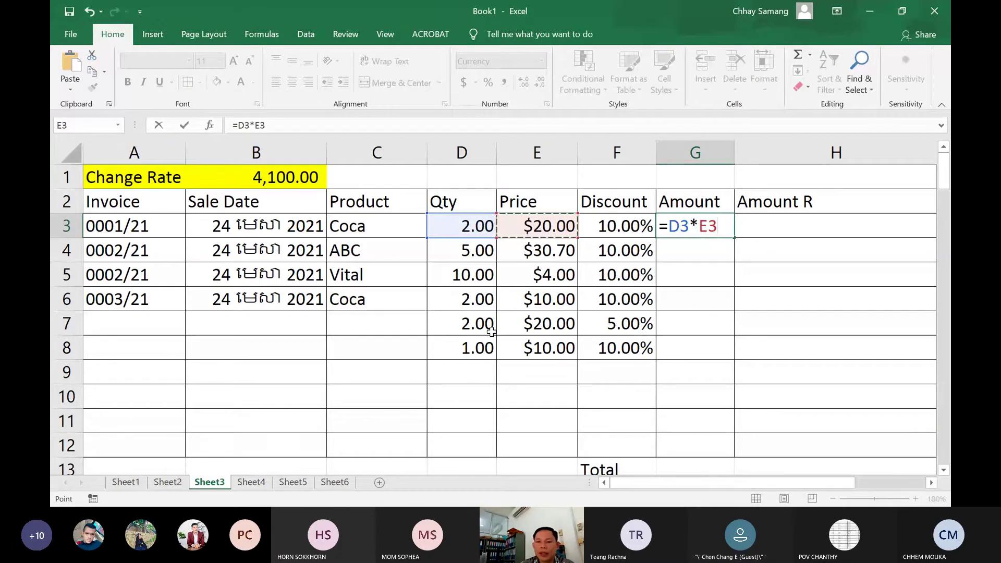
key("Return")
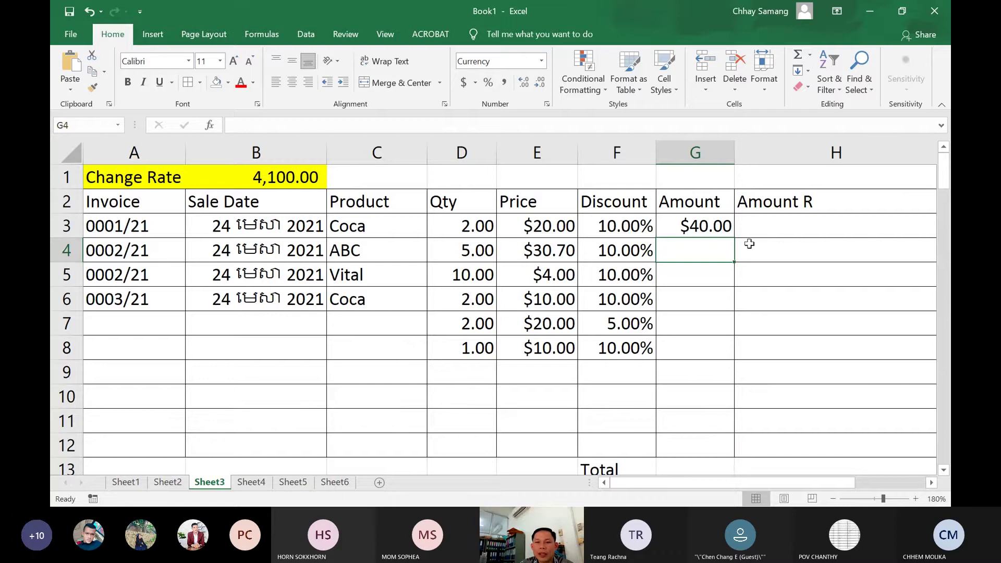
Edit G3 to =D3*E3-D3*E3, which displays $0.00
double_click(692, 229)
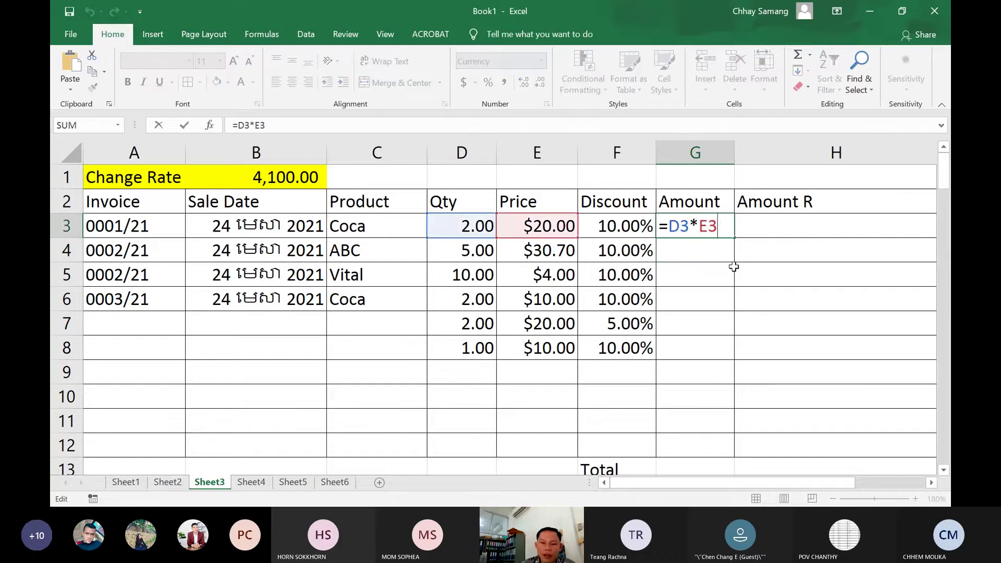
type("-")
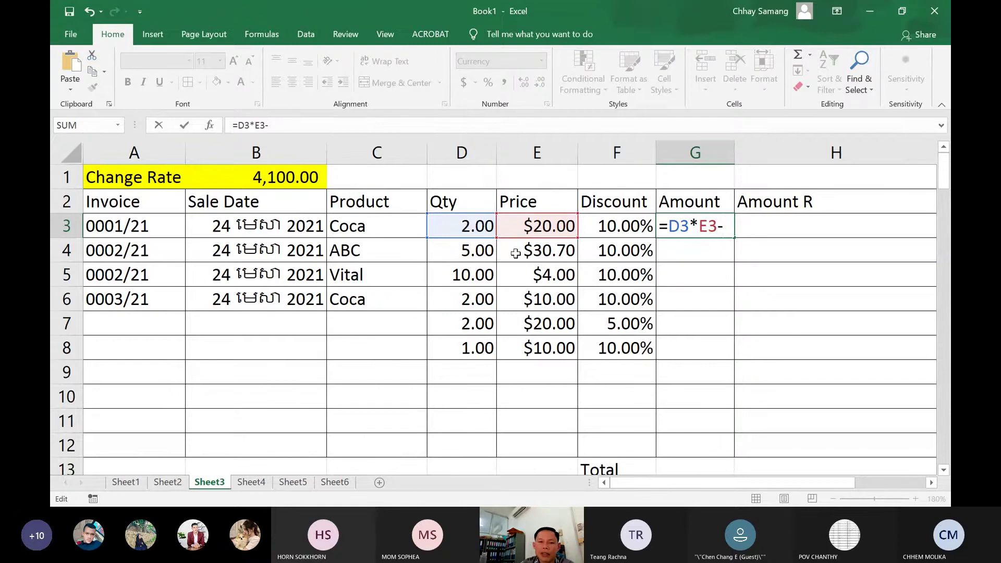
left_click(473, 228)
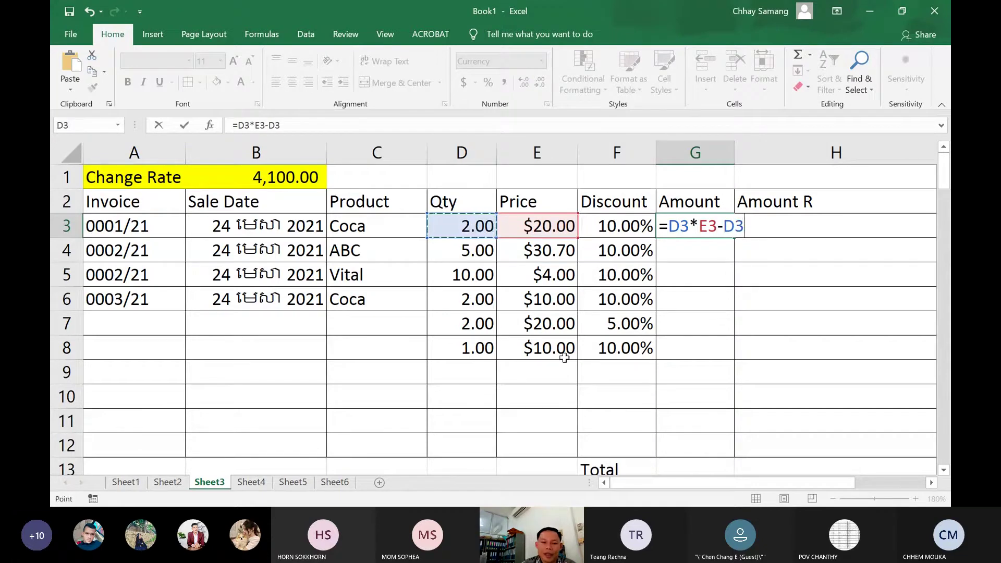
type("*")
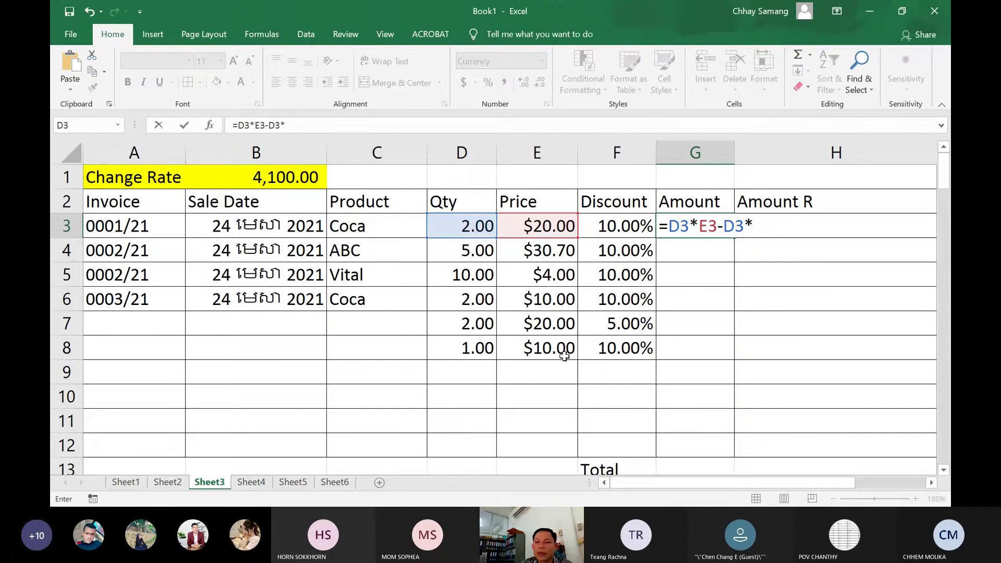
left_click(550, 234)
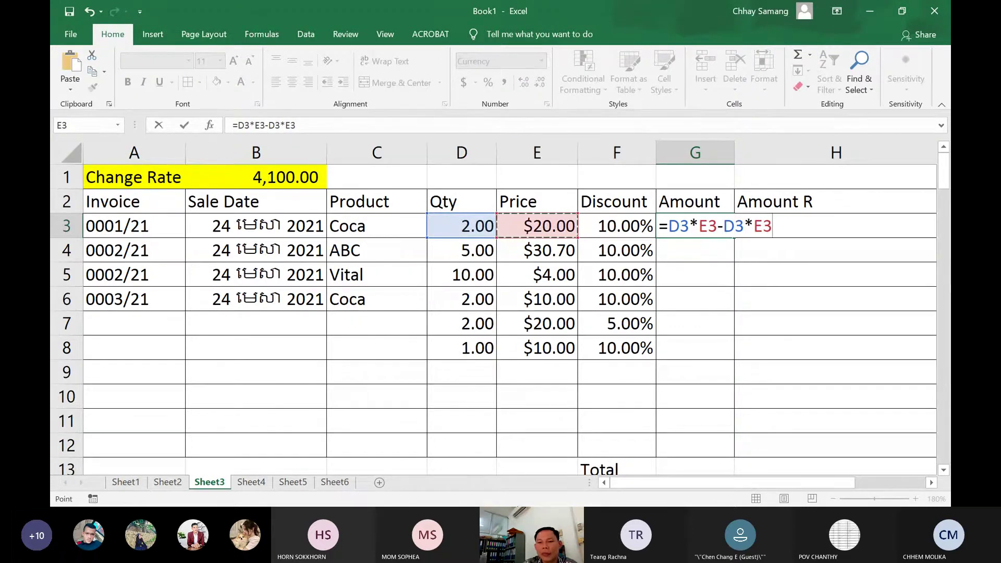
key("Return")
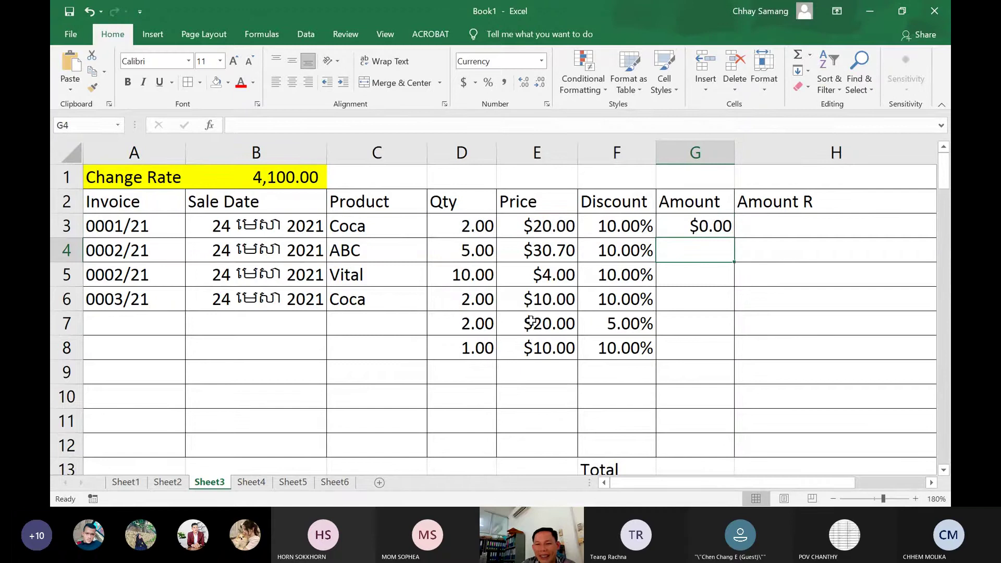
Append *F3 so G3 reads =D3*E3-D3*E3*F3, showing $36.00
left_click(681, 224)
double_click(678, 225)
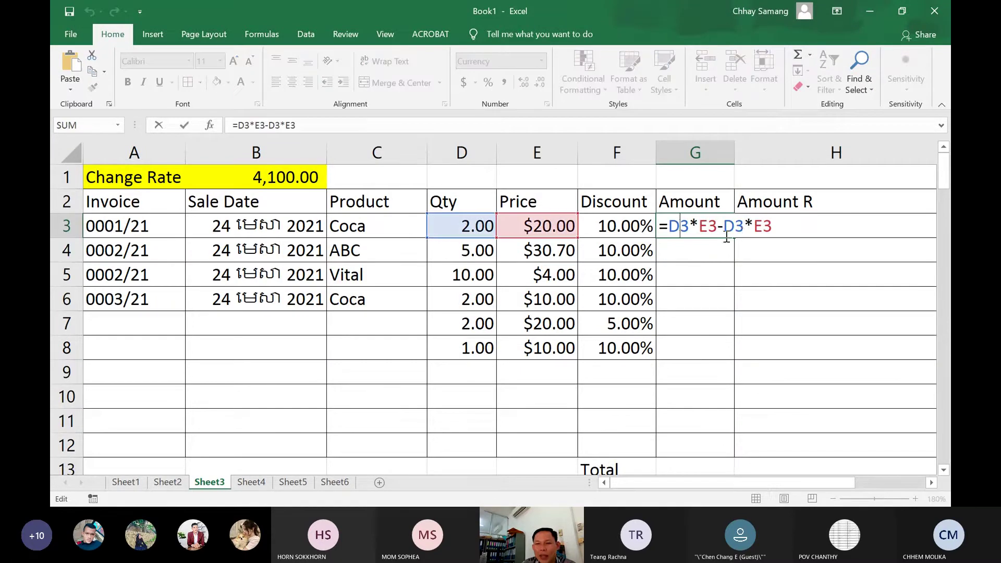
left_click(781, 230)
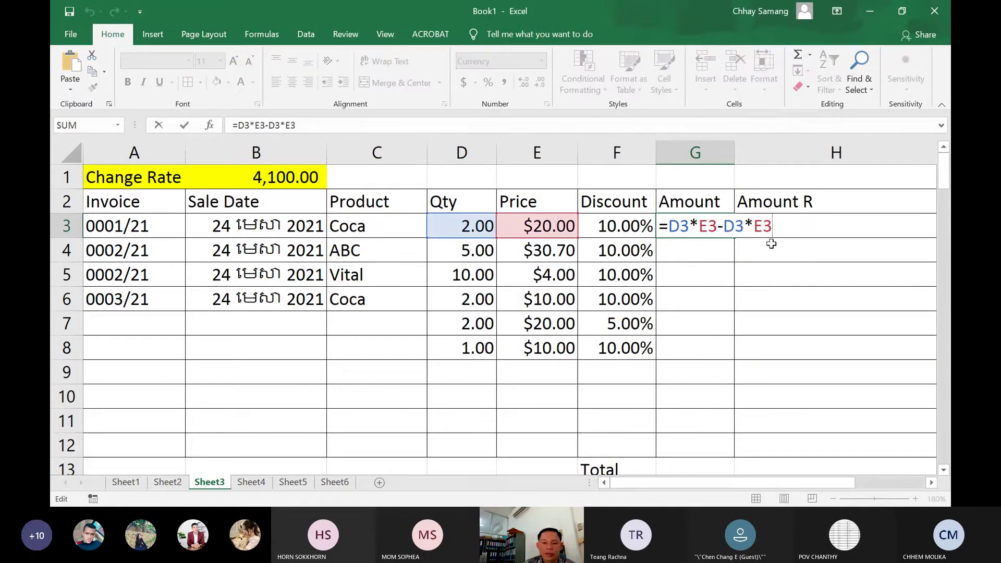
type("*")
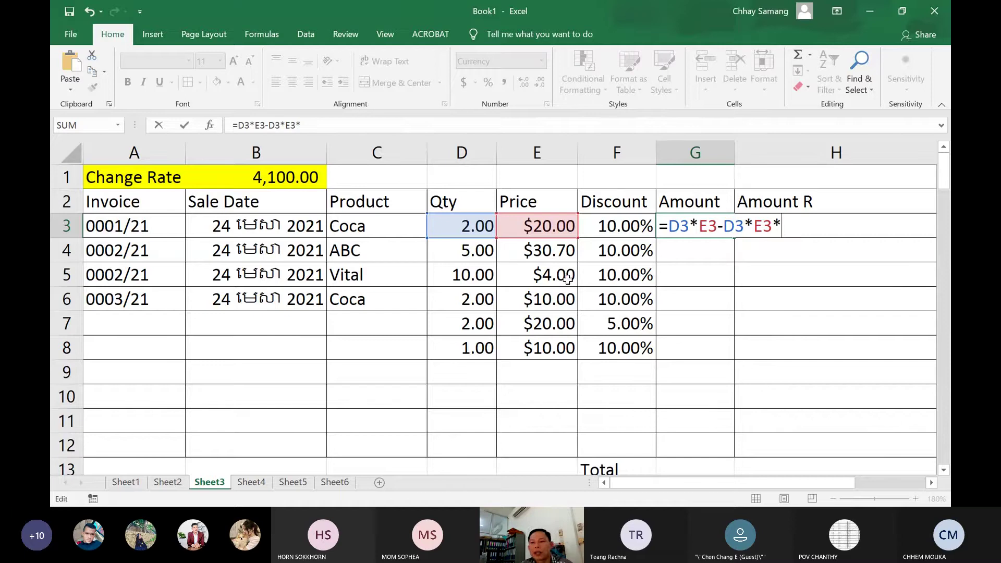
left_click(621, 229)
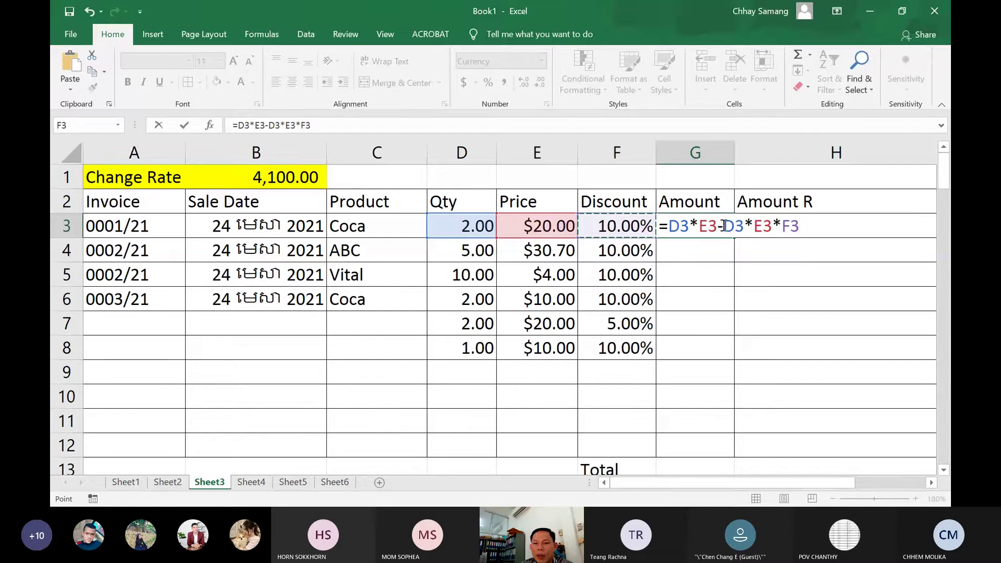
left_click_drag(723, 226, 802, 228)
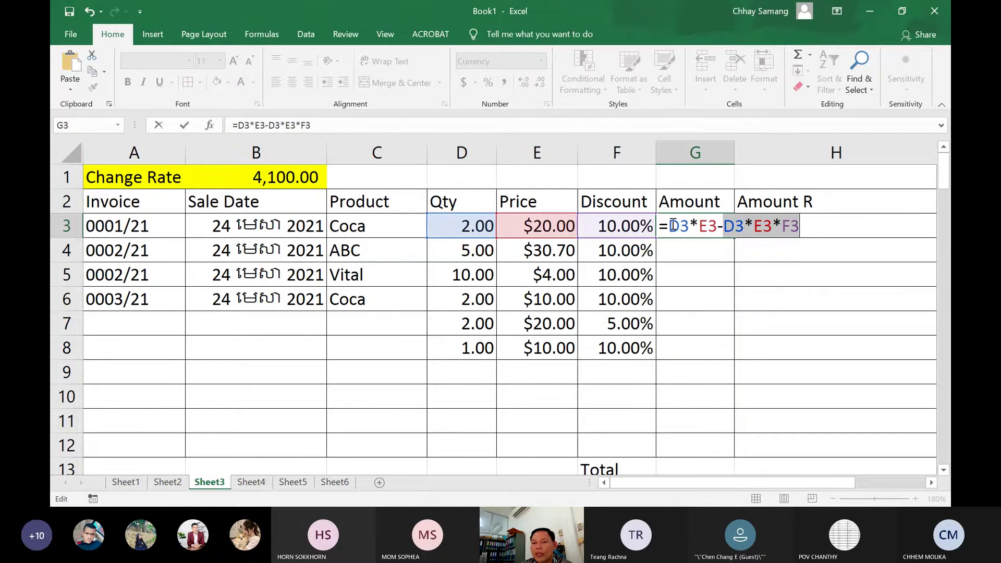
key("Return")
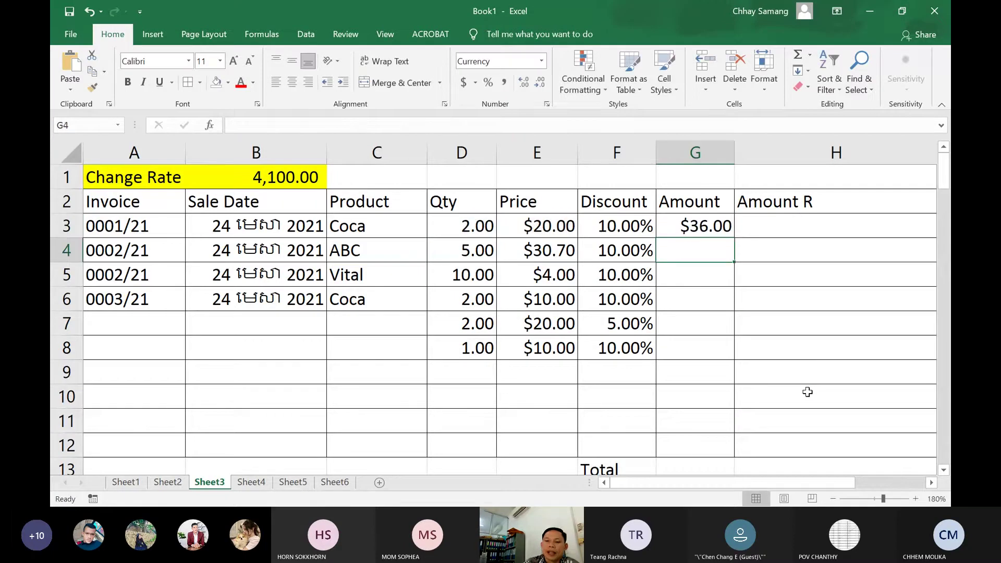
Re-inspect G3's formula, keep it unchanged, and select Qty cell D3
left_click(688, 228)
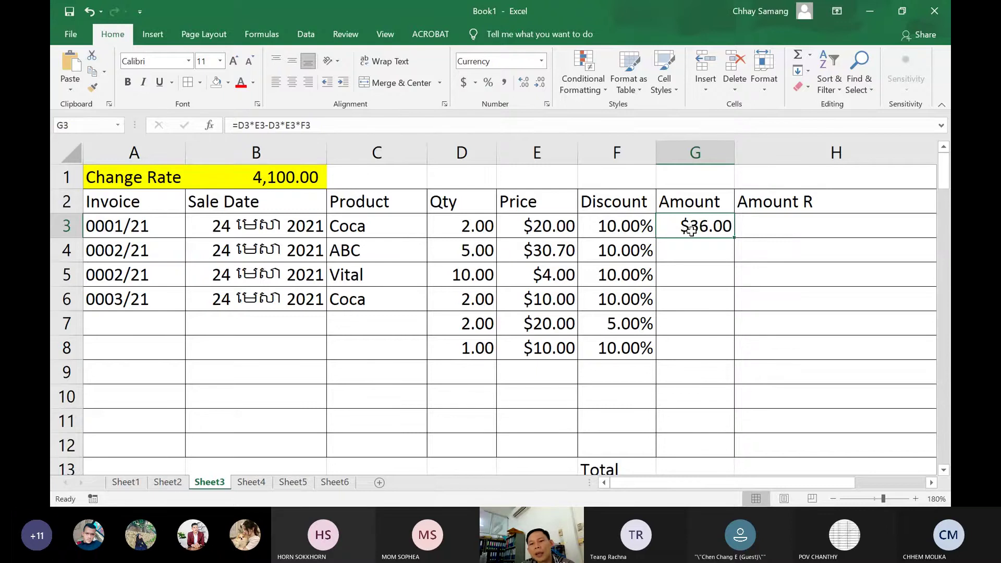
double_click(691, 230)
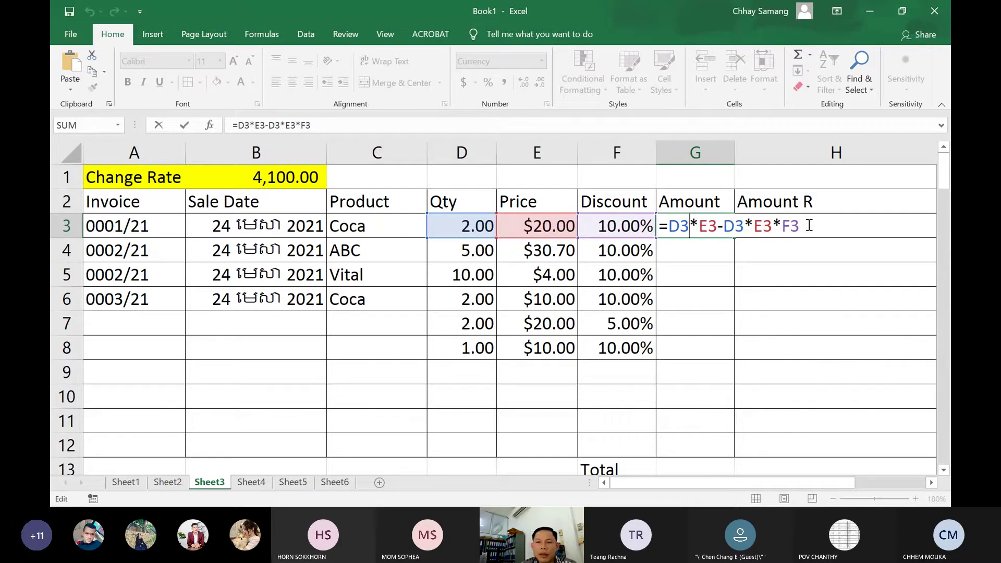
left_click_drag(809, 225, 668, 224)
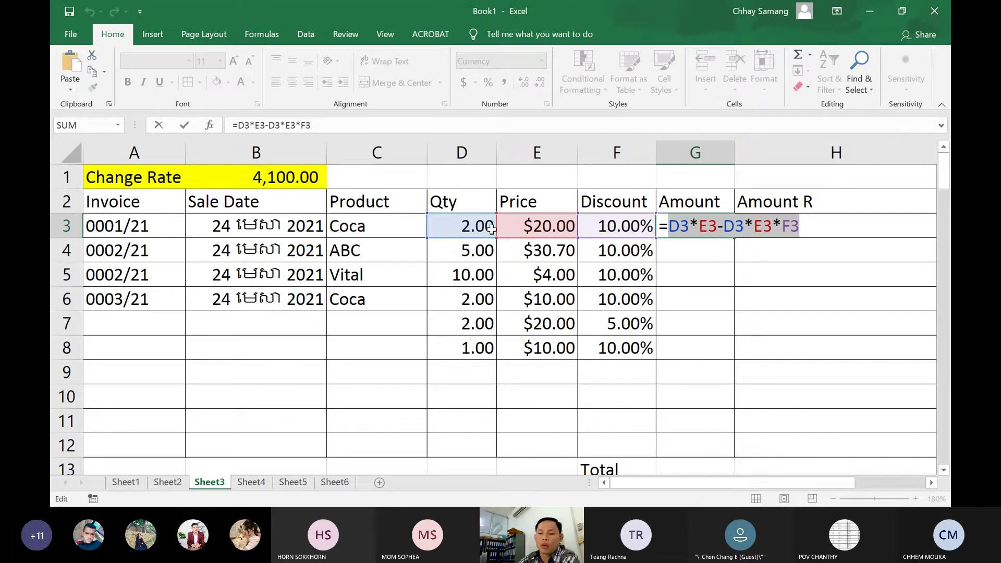
key("Return")
left_click(476, 220)
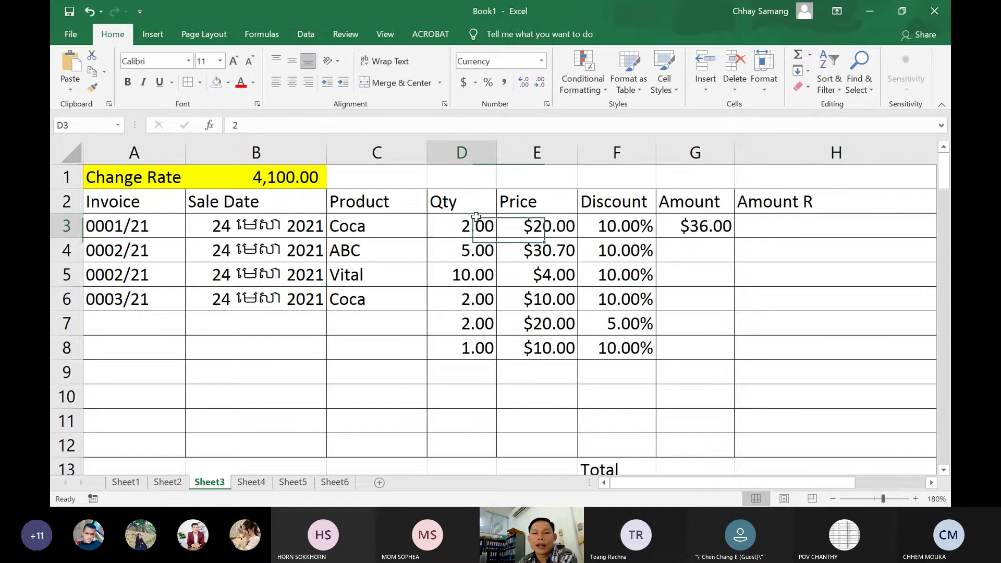
Set the Coca quantity in D3 to 4, then correct it to 1
type("4")
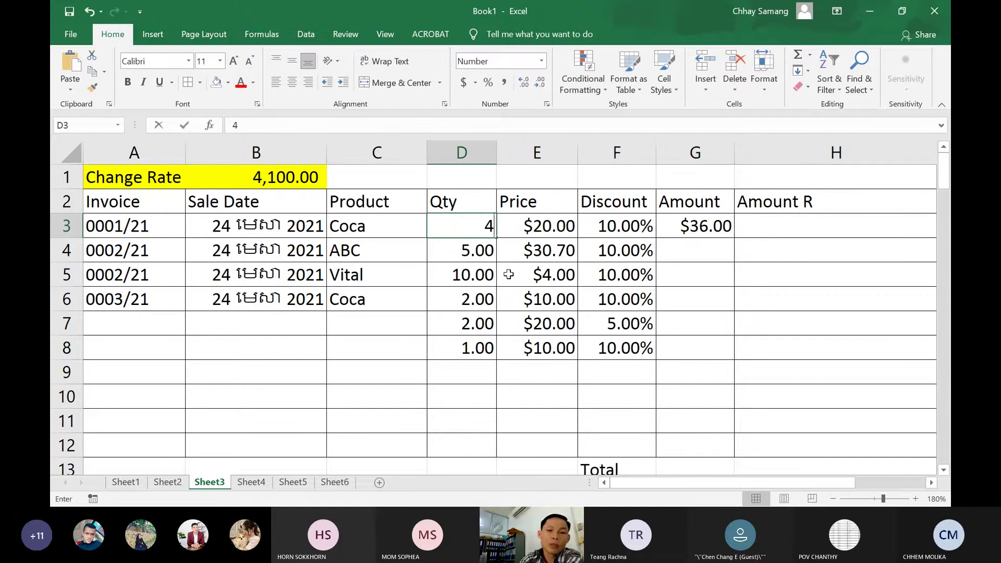
key("Return")
key("Up")
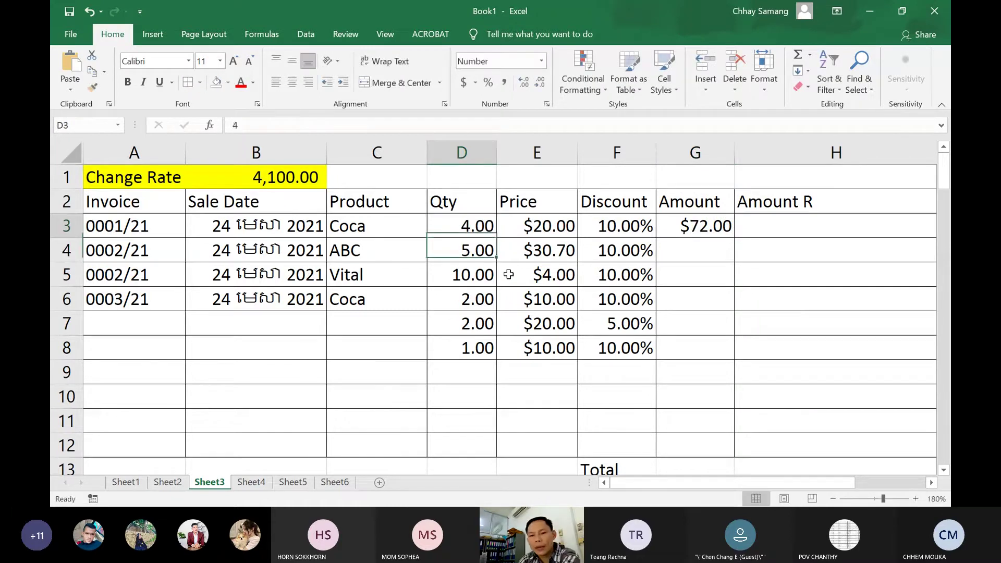
type("2")
key("BackSpace")
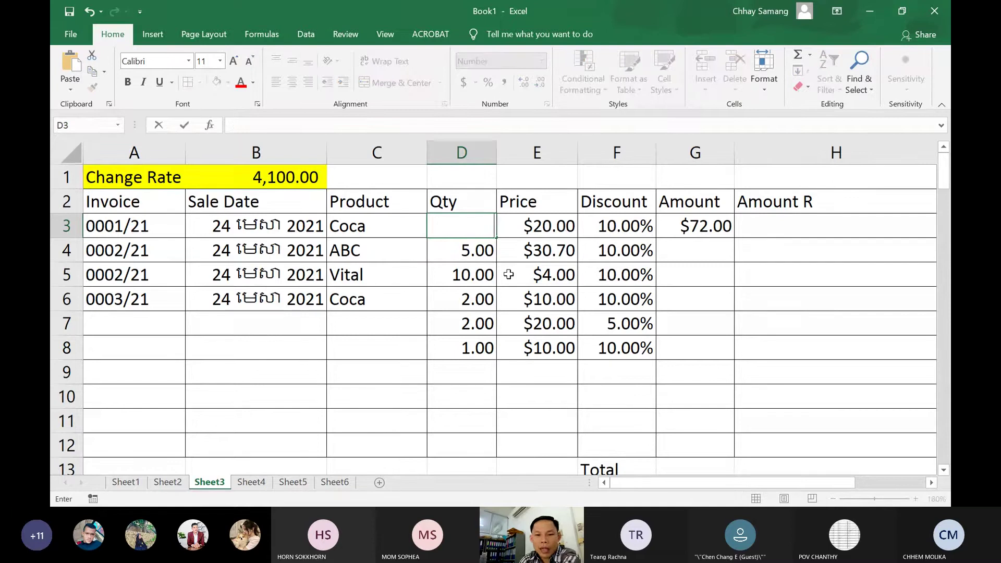
type("1")
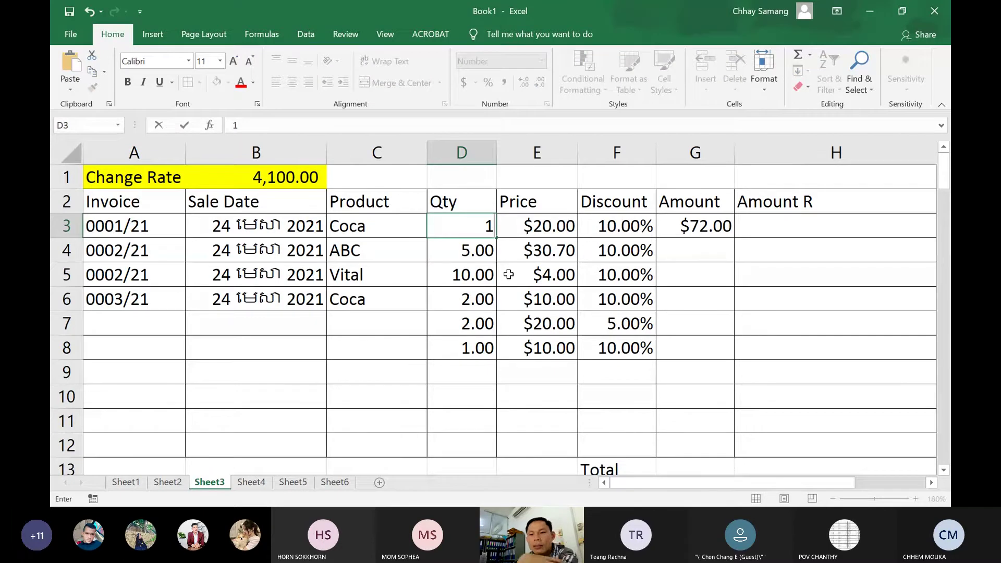
key("Return")
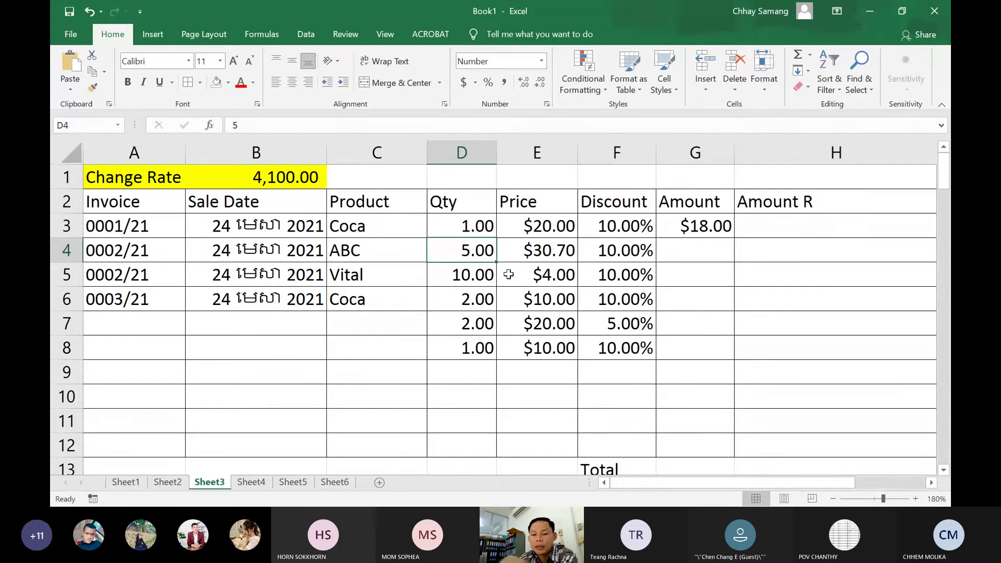
Set the F3 discount to 0, then 5%, so G3 recalculates to $19.00
key("Up")
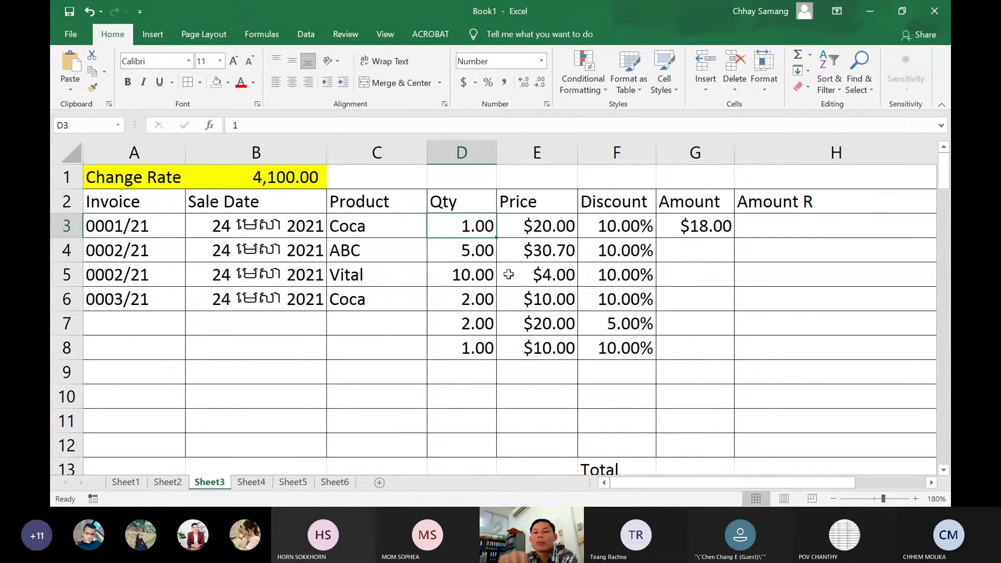
key("Right")
key("Right")
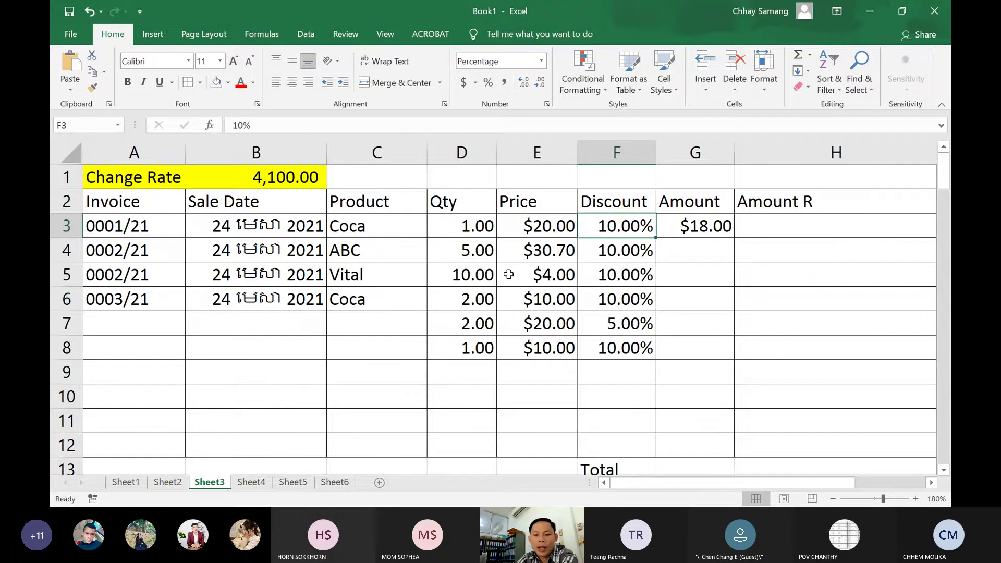
type("0")
key("Return")
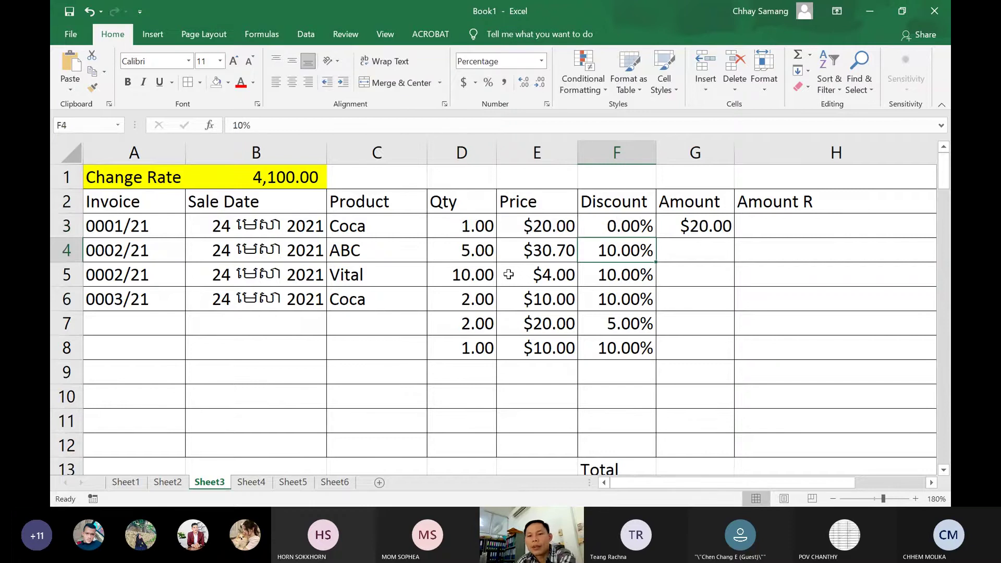
key("Up")
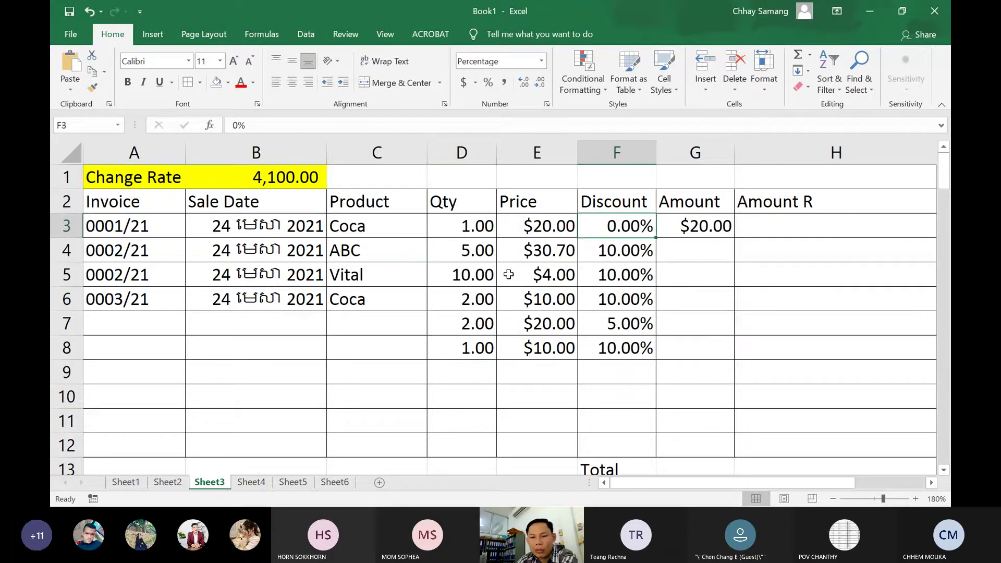
type("5")
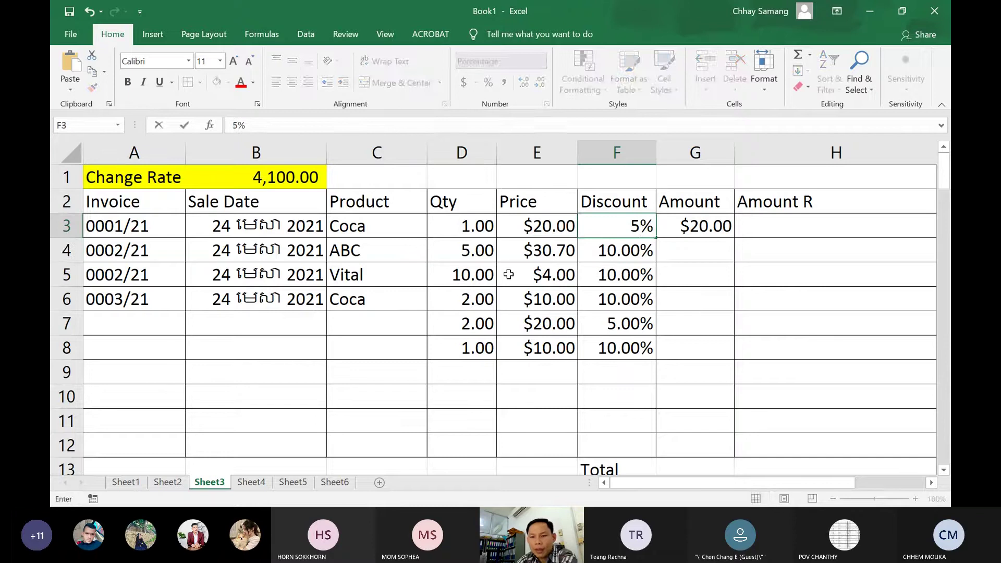
key("Return")
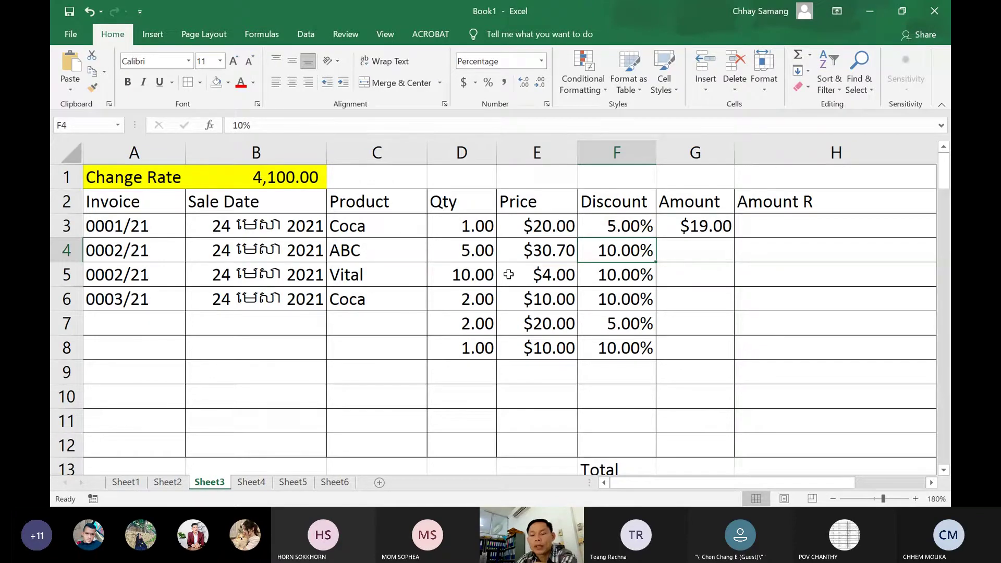
Fill G3's formula down to G8, giving $138.15, $36.00, $18.00, $38.00 and $9.00
left_click(714, 230)
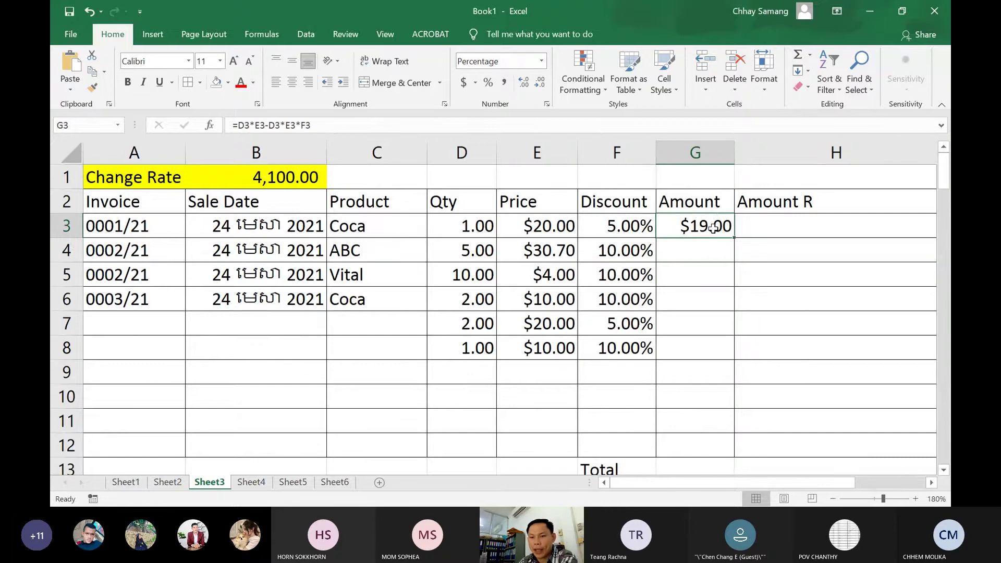
double_click(715, 230)
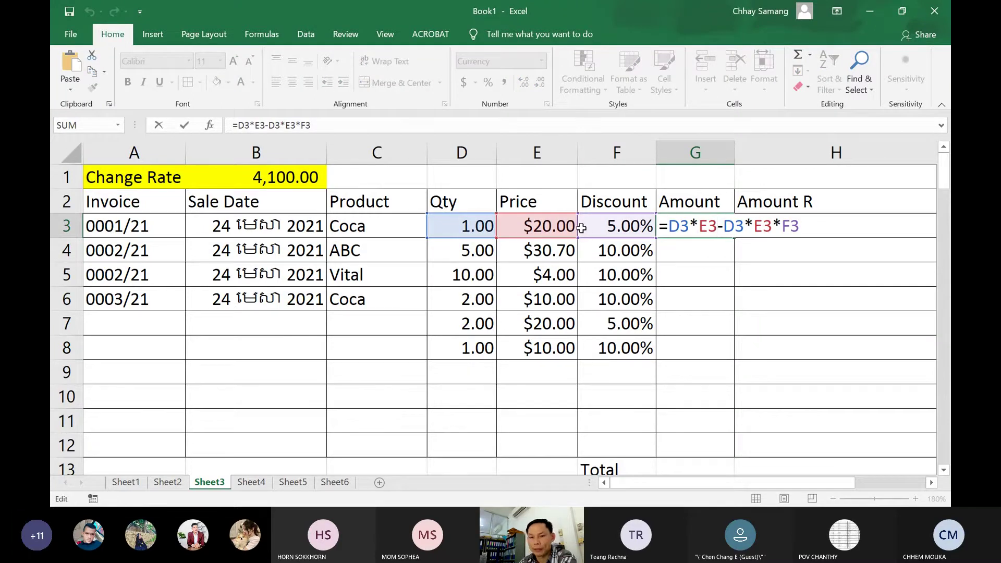
left_click(710, 226)
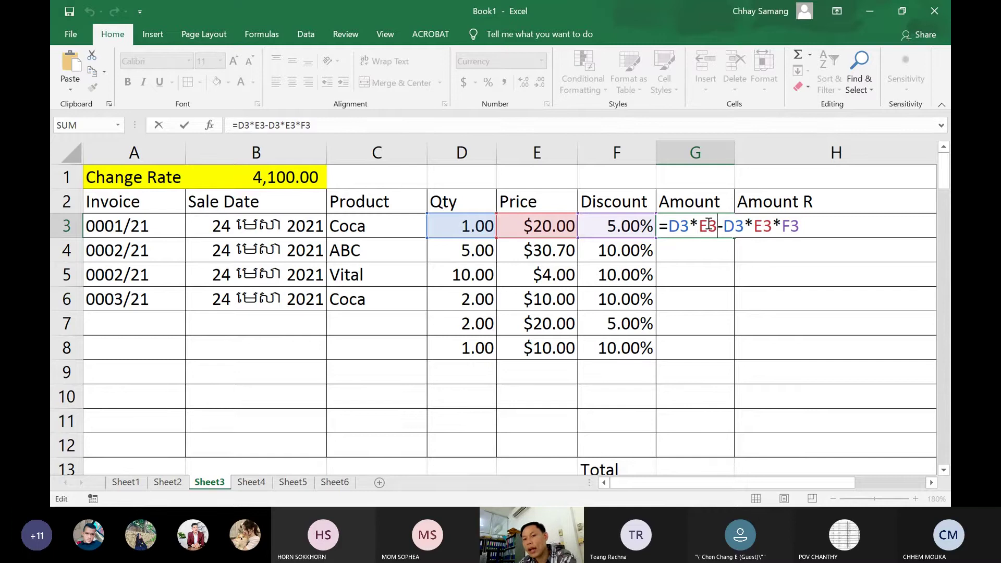
key("Return")
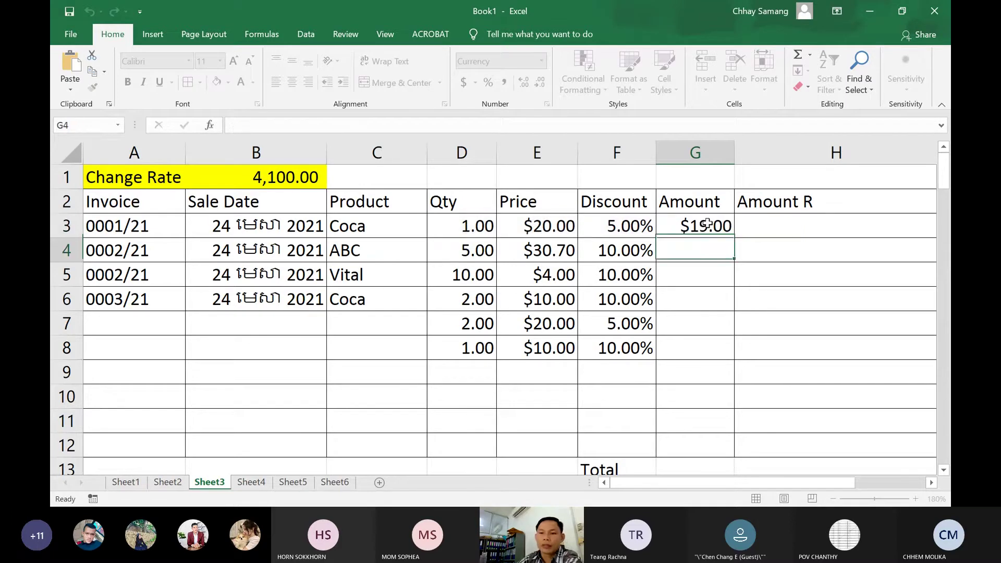
left_click(709, 225)
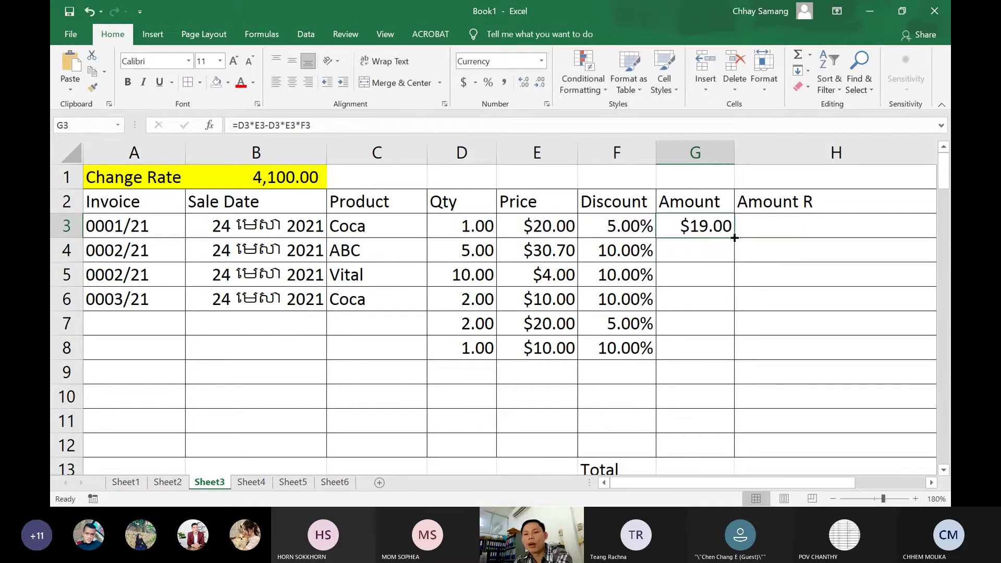
left_click_drag(736, 238, 730, 359)
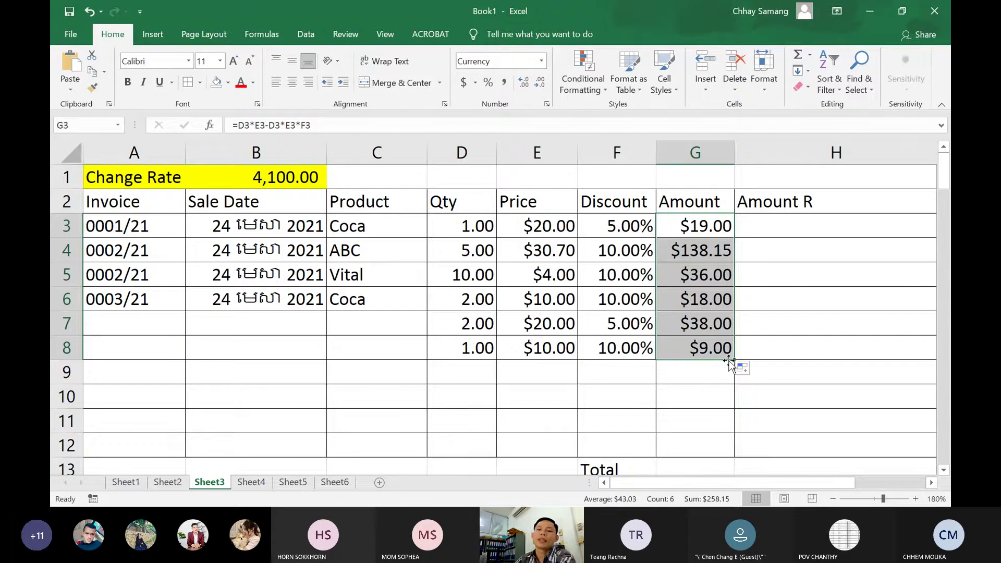
left_click(694, 229)
Inspect G3's formula, then open G4 showing its row-4 references =D4*E4-D4*E4*F4
double_click(696, 233)
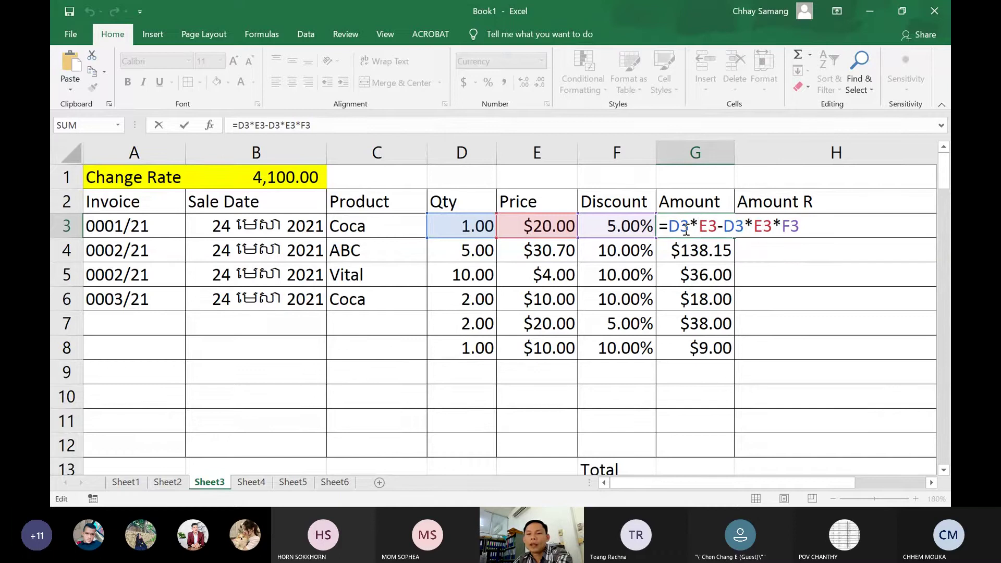
left_click_drag(669, 230, 799, 228)
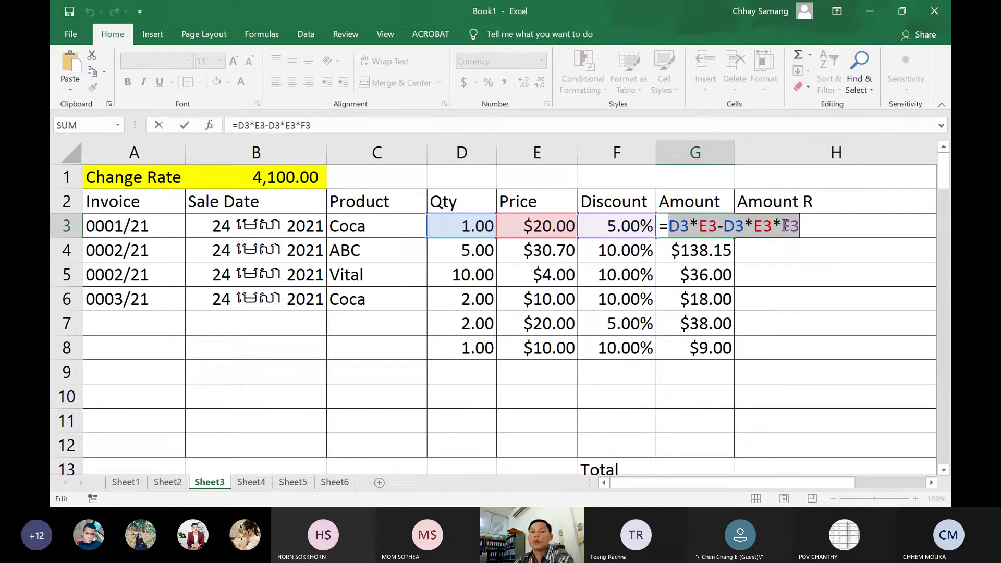
key("Return")
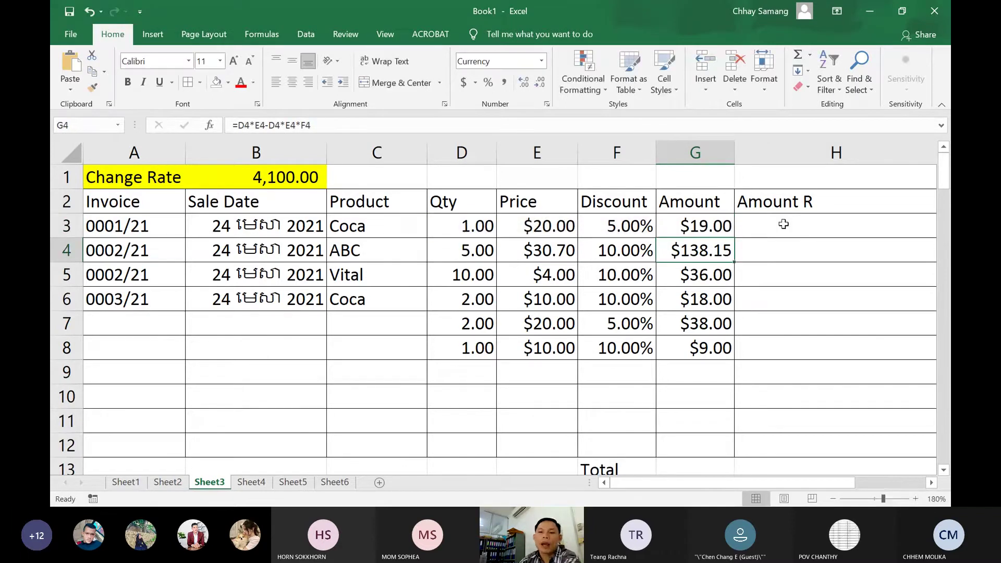
double_click(717, 252)
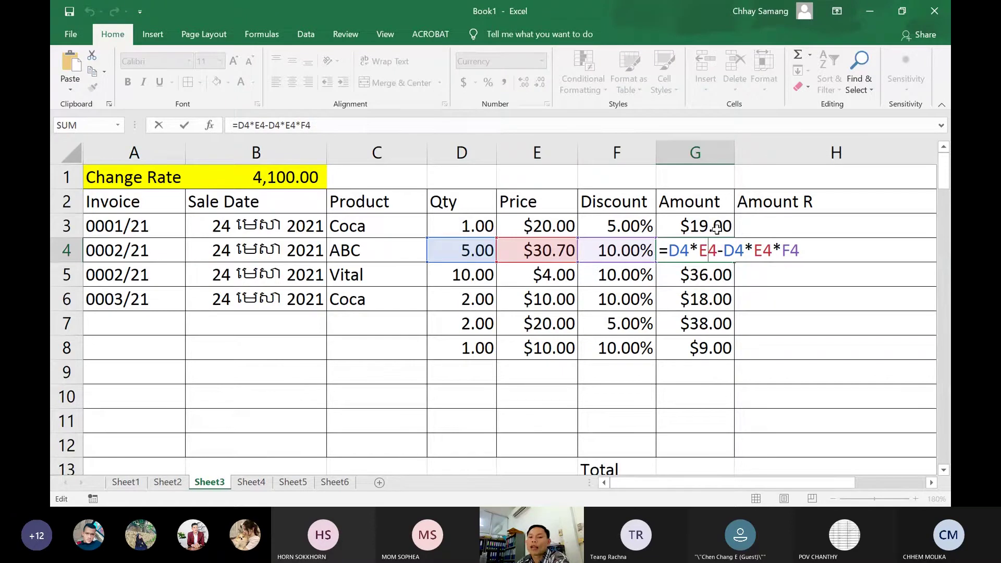
Fill the Amount formula to G13, clear G11:G13, and reopen G3's formula
key("Return")
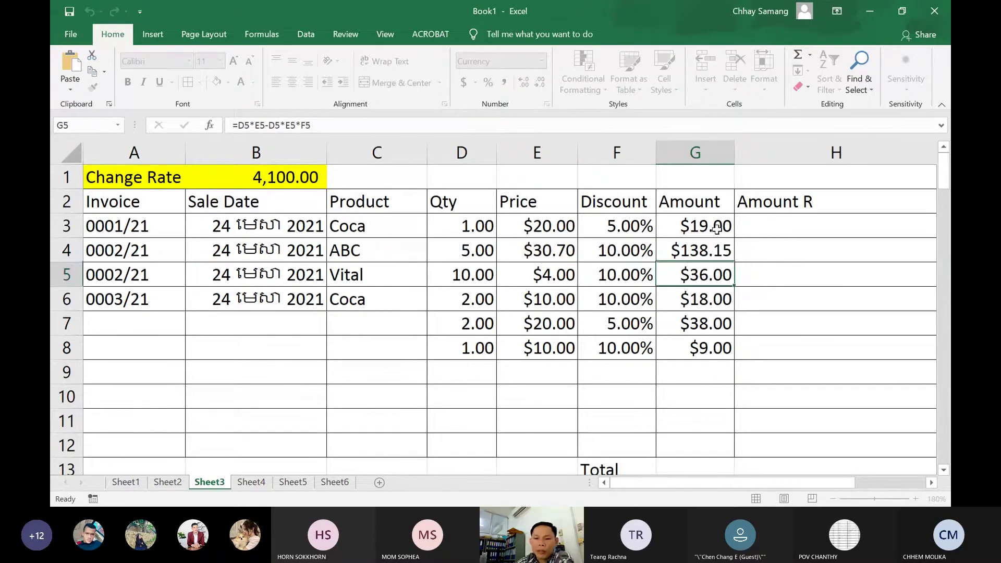
left_click(726, 348)
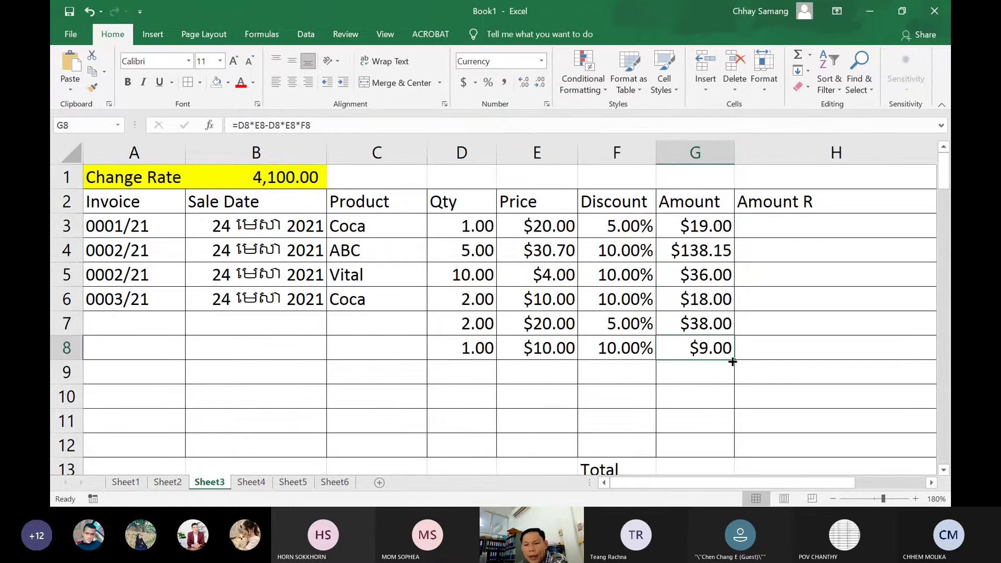
left_click_drag(736, 359, 734, 470)
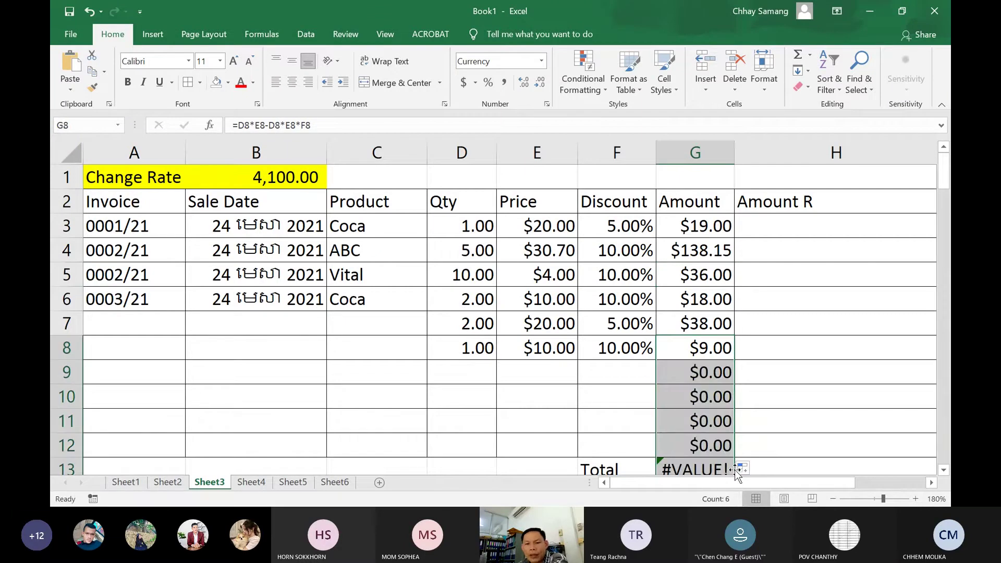
left_click(452, 381)
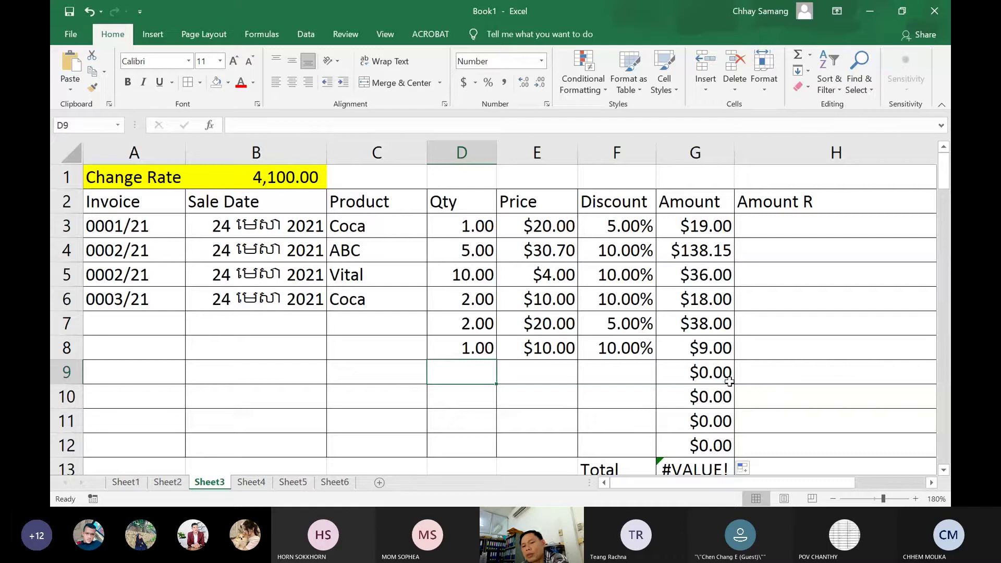
left_click_drag(703, 426, 702, 464)
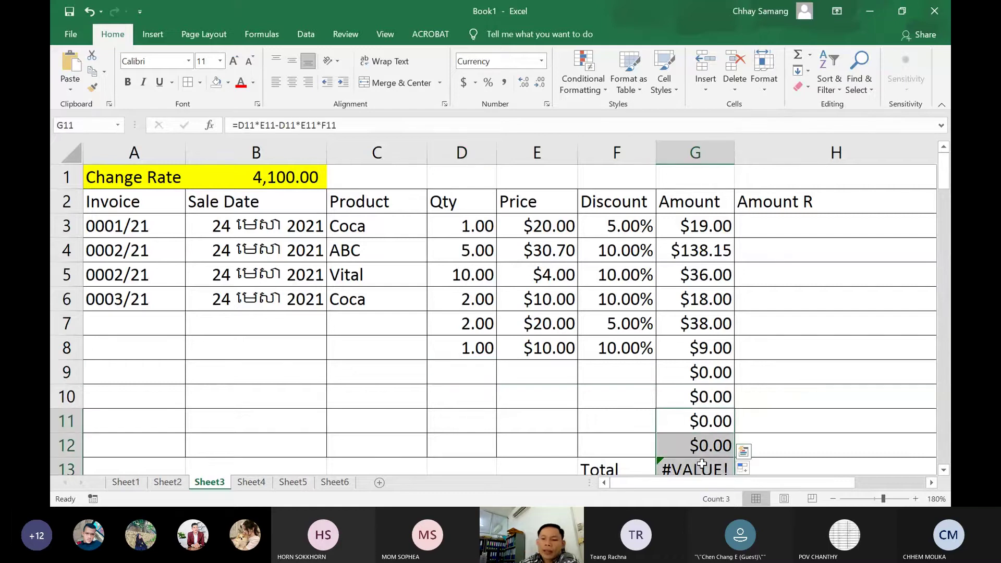
key("Delete")
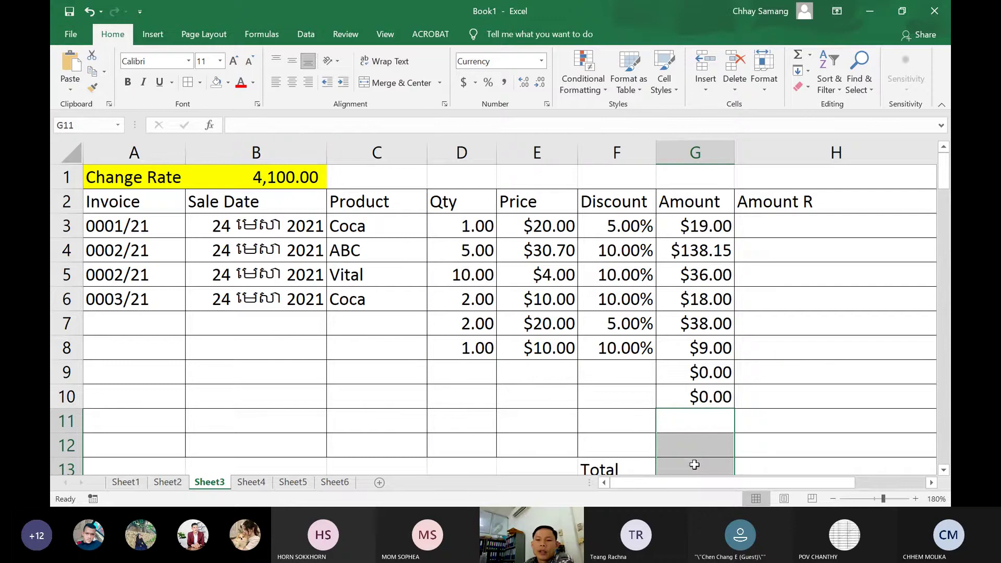
left_click(715, 225)
double_click(715, 225)
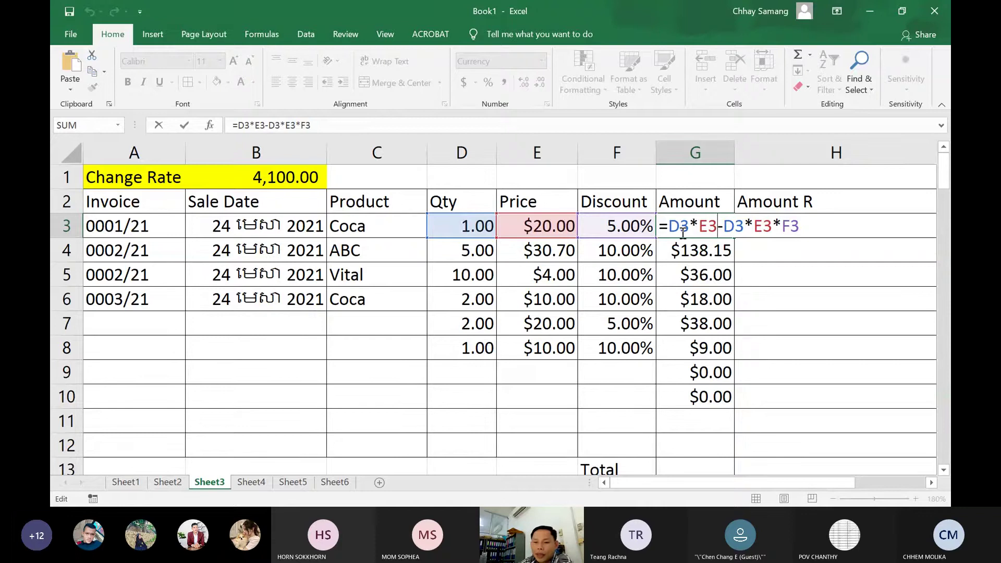
Leave G3's Amount formula unchanged and scroll right toward column H
key("Return")
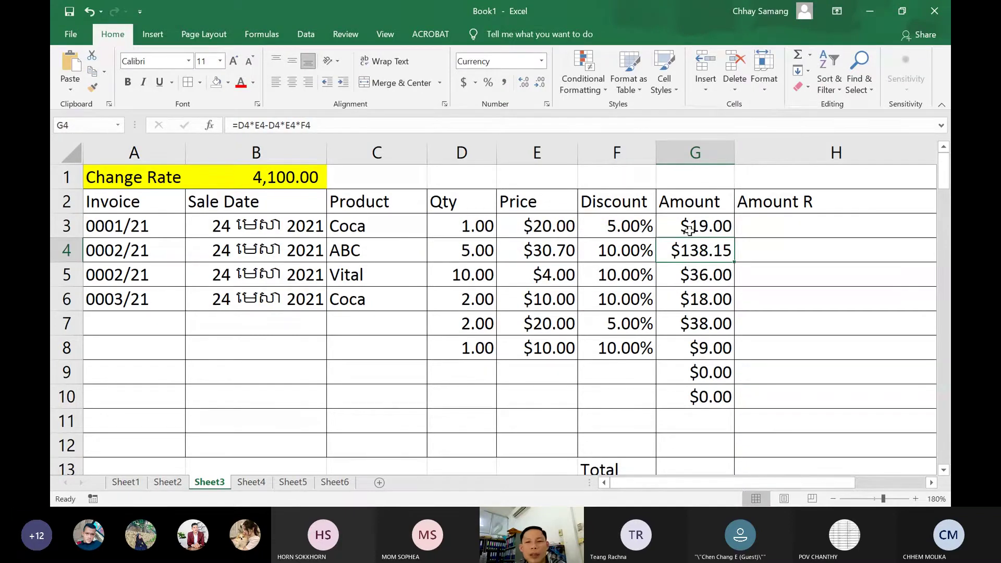
left_click(690, 230)
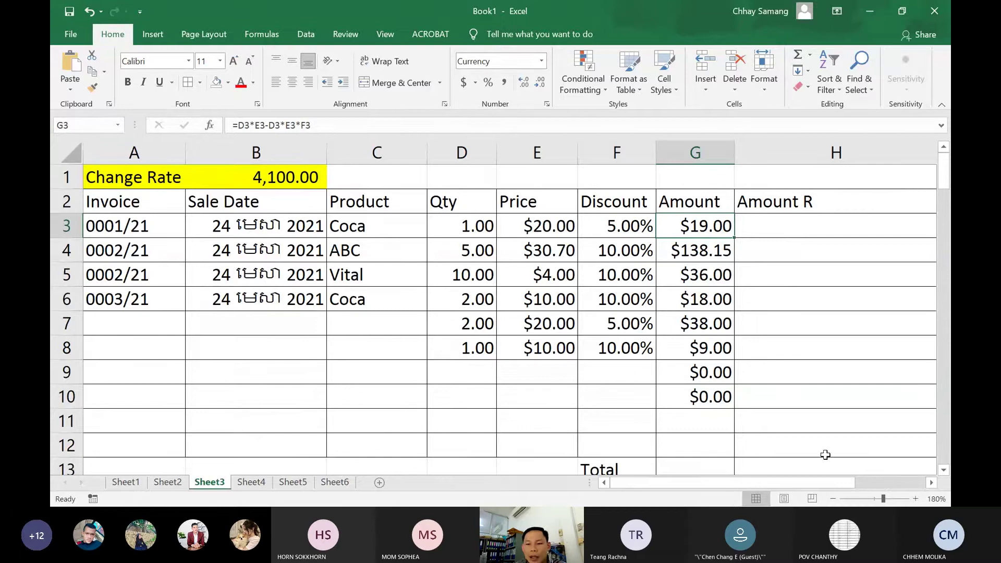
left_click_drag(846, 486, 867, 486)
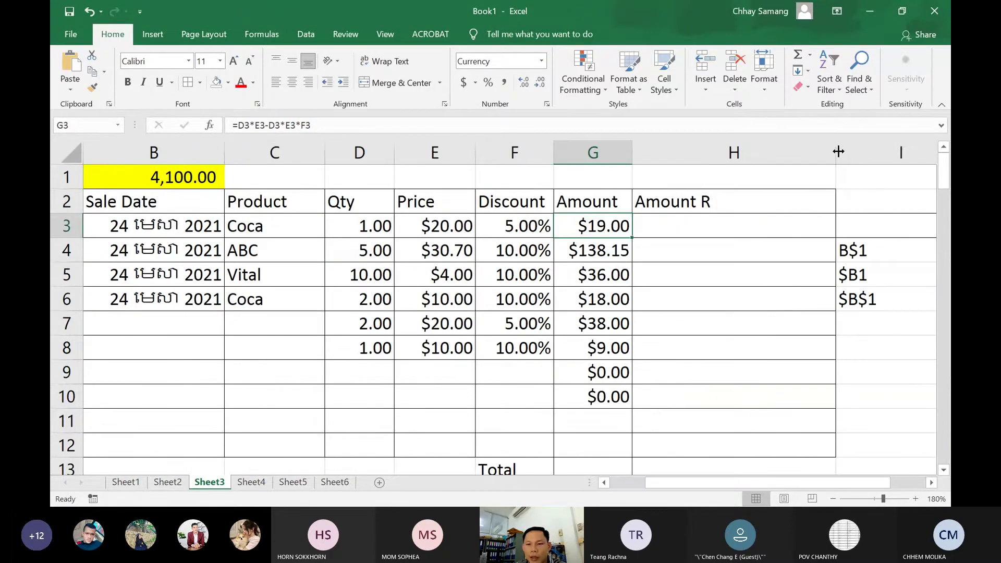
Narrow the Amount R column H by dragging its header border left, then reselect H3
left_click_drag(838, 151, 770, 152)
left_click(700, 227)
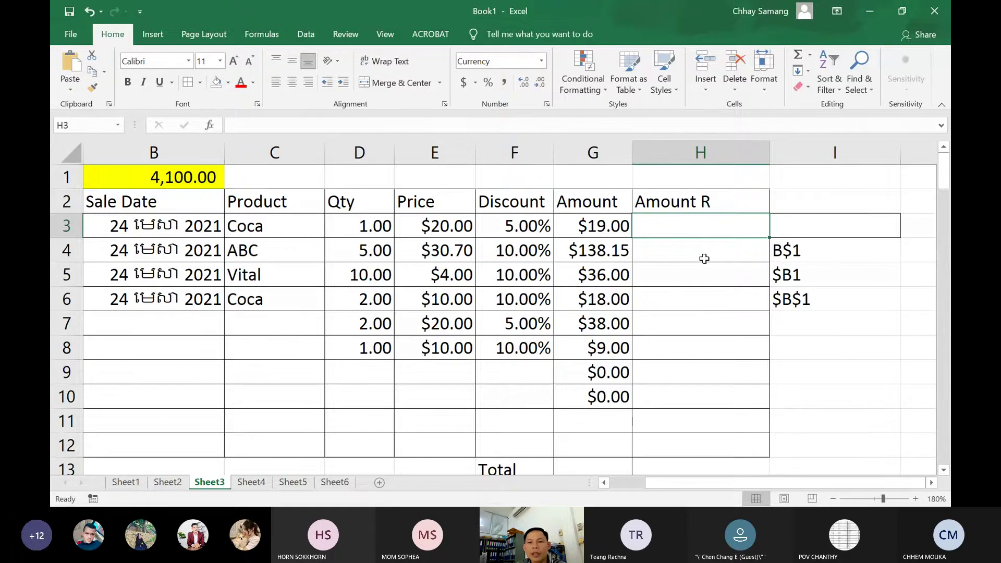
left_click_drag(697, 481, 681, 485)
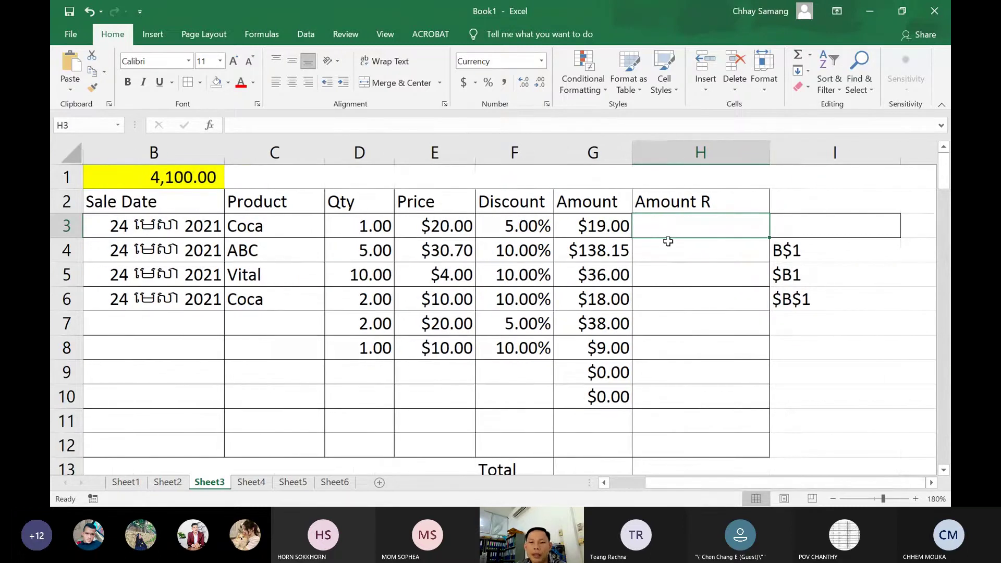
left_click(594, 221)
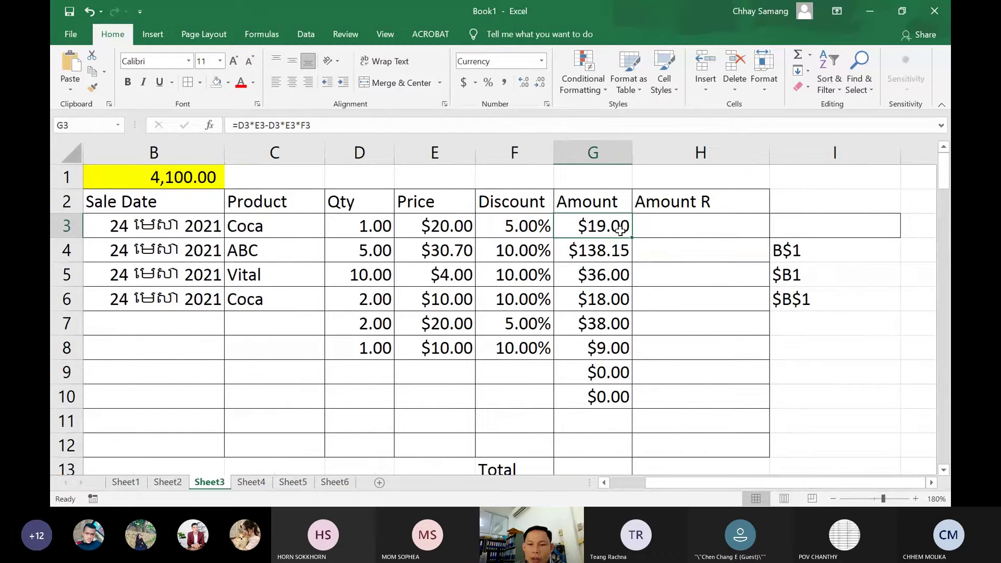
left_click(666, 230)
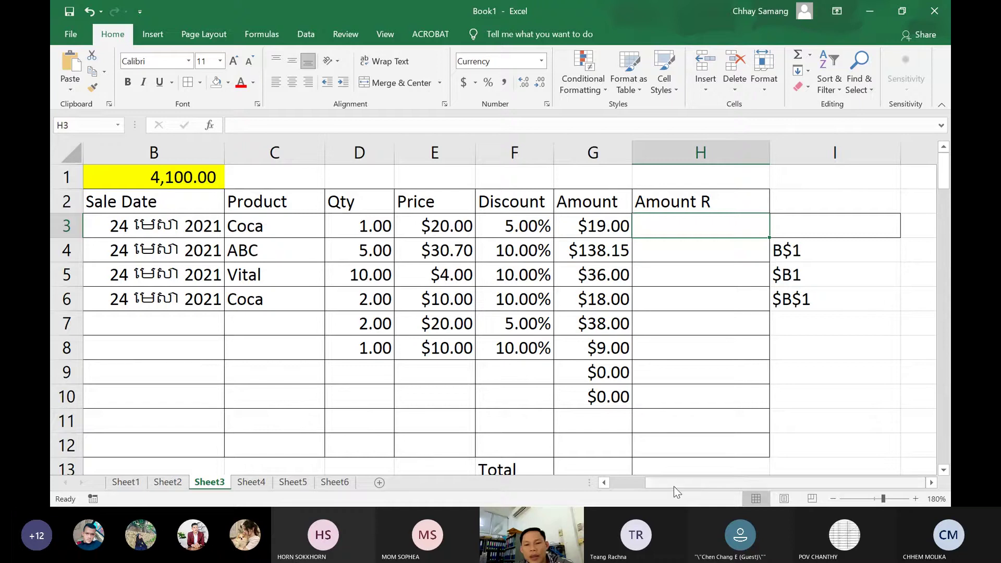
Type 4050 as the new Change Rate in B1, correcting a mistyped 5050
left_click_drag(681, 487, 621, 481)
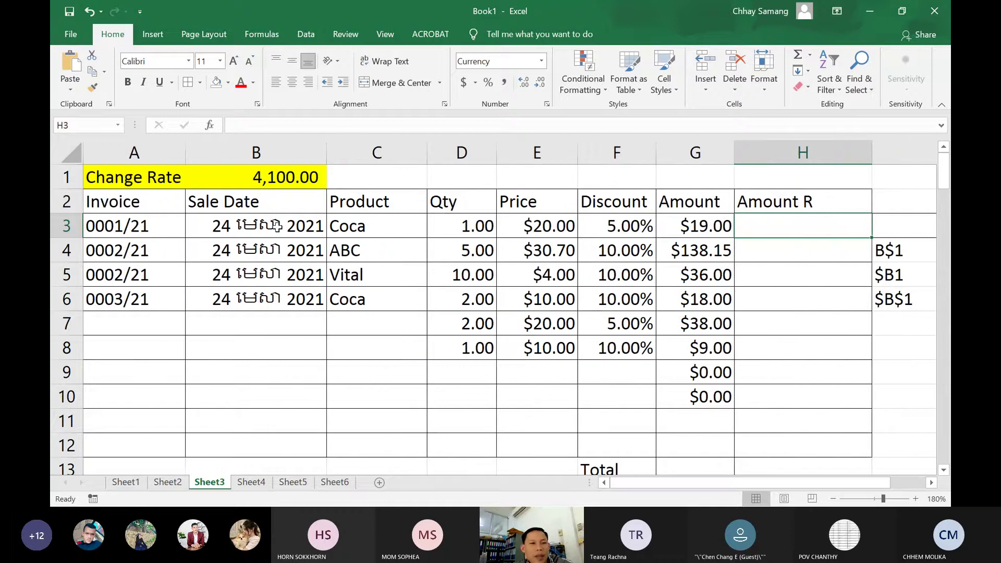
left_click_drag(137, 182, 273, 174)
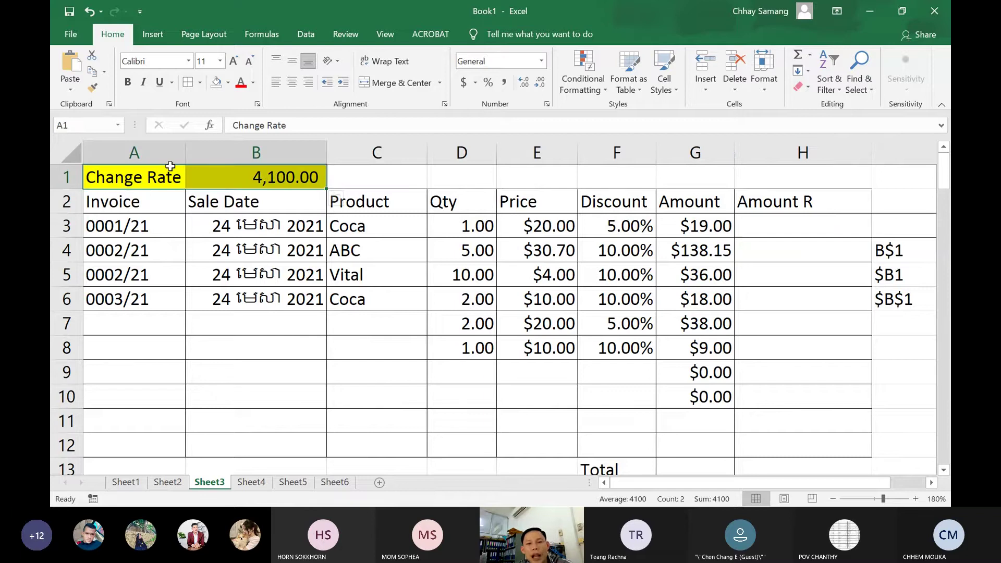
left_click(205, 178)
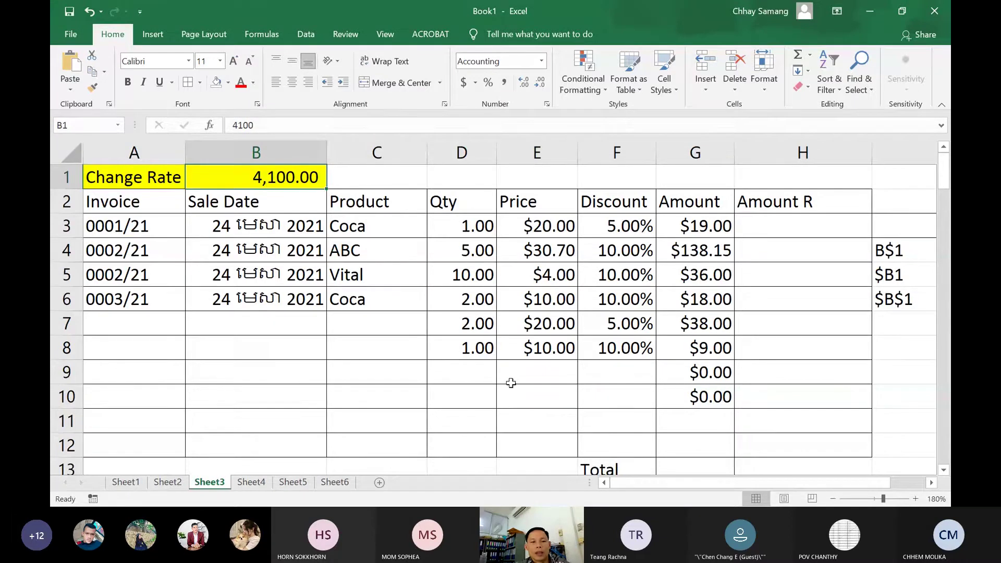
type("5050")
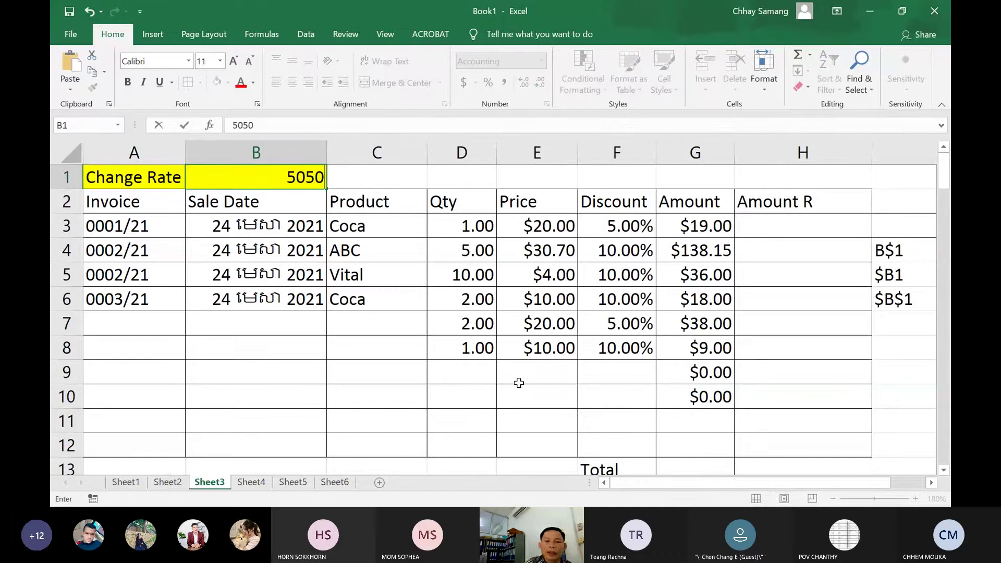
key("BackSpace")
key("BackSpace")
key("BackSpace")
key("BackSpace")
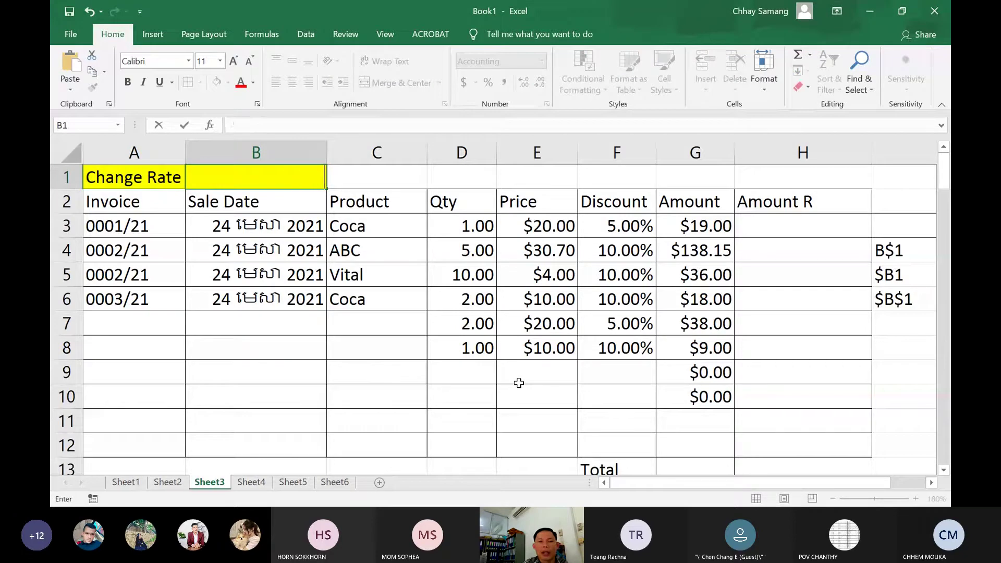
type("4050")
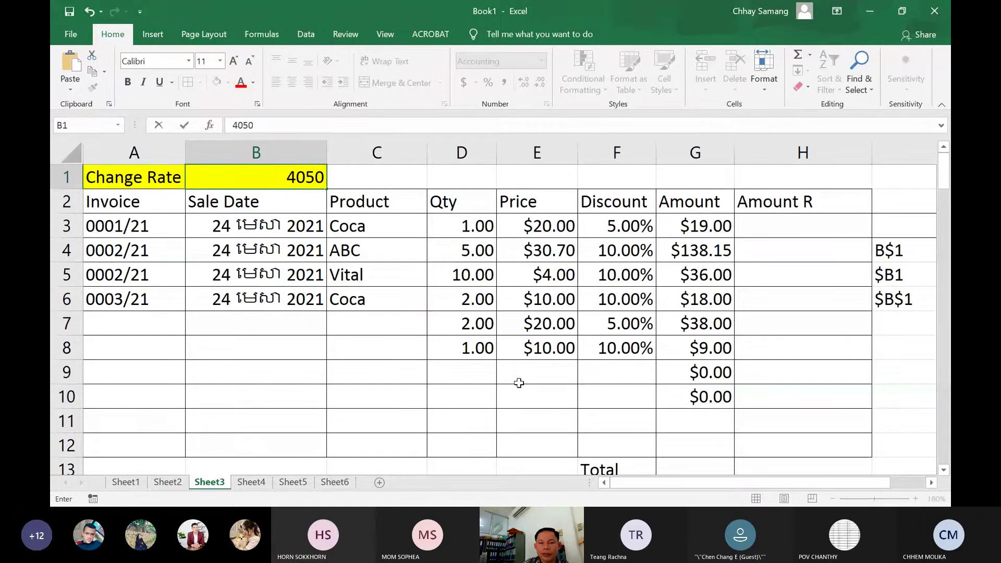
Confirm the 4,050 rate and enter =G3*B1 in H3, giving 76,950.00៛
key("Return")
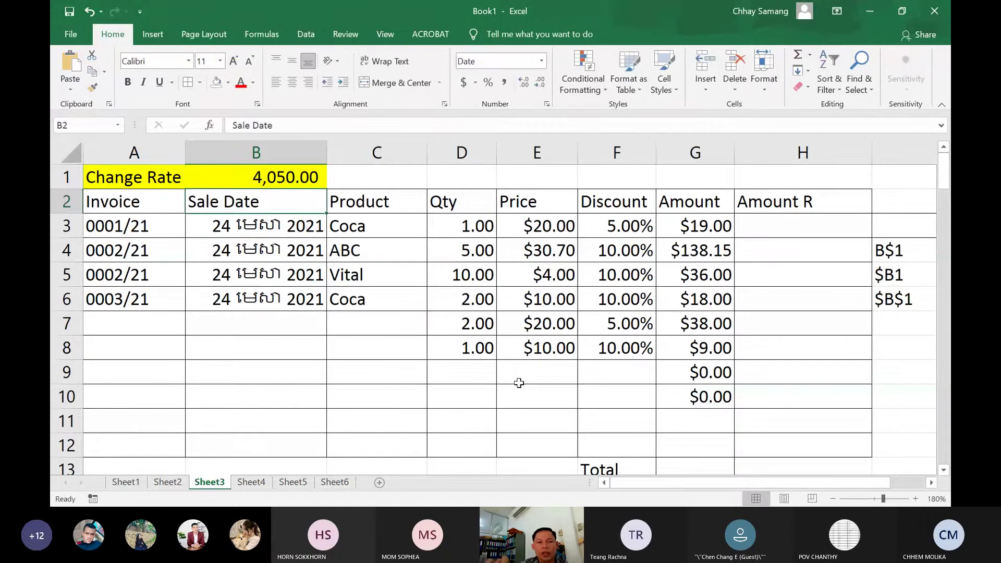
left_click(746, 230)
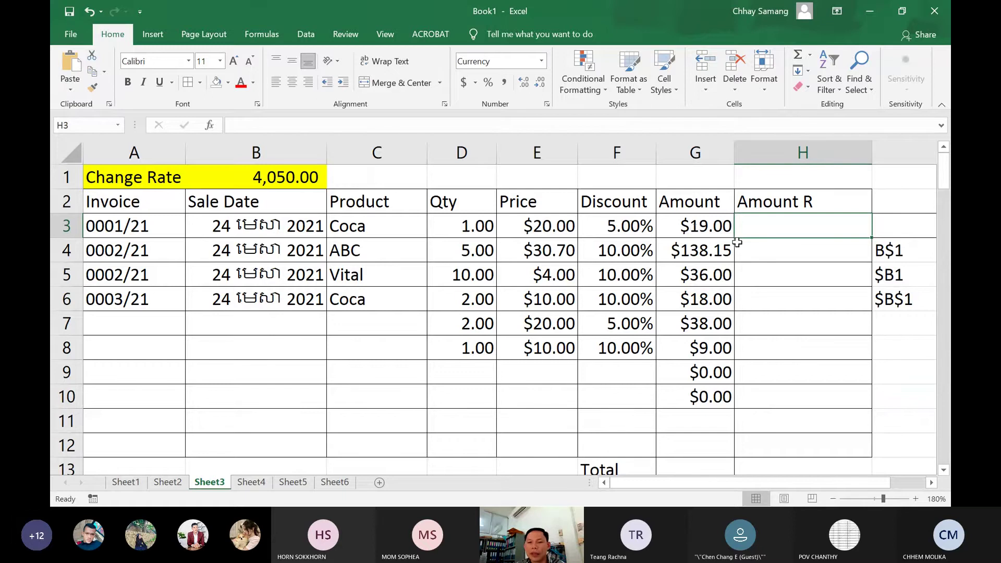
left_click(798, 248)
left_click(794, 225)
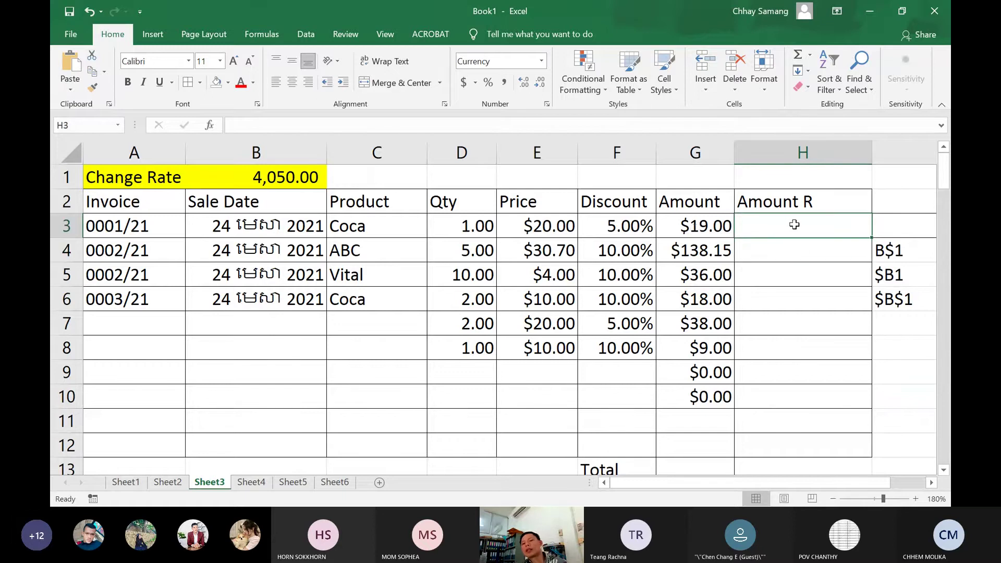
type("=")
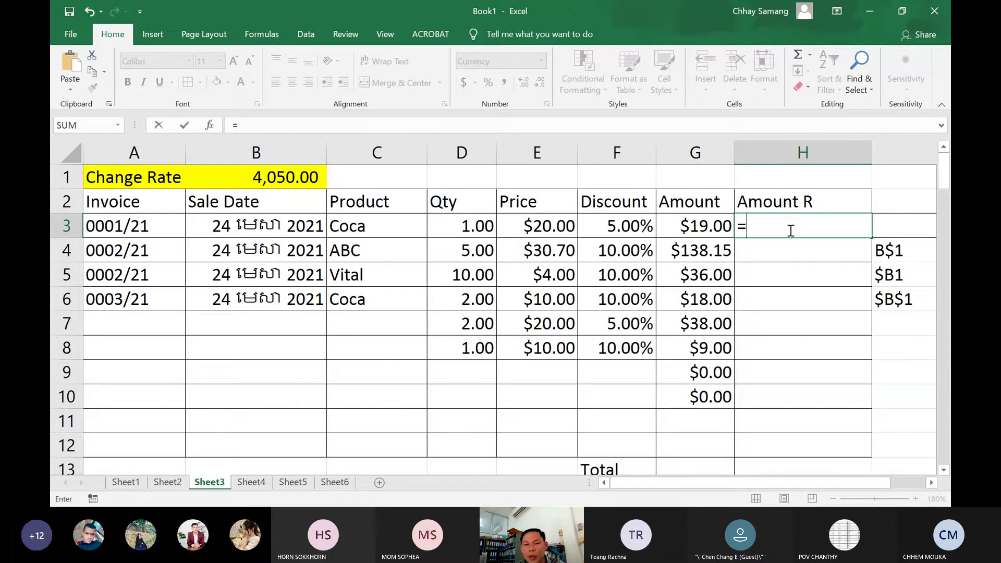
left_click(707, 227)
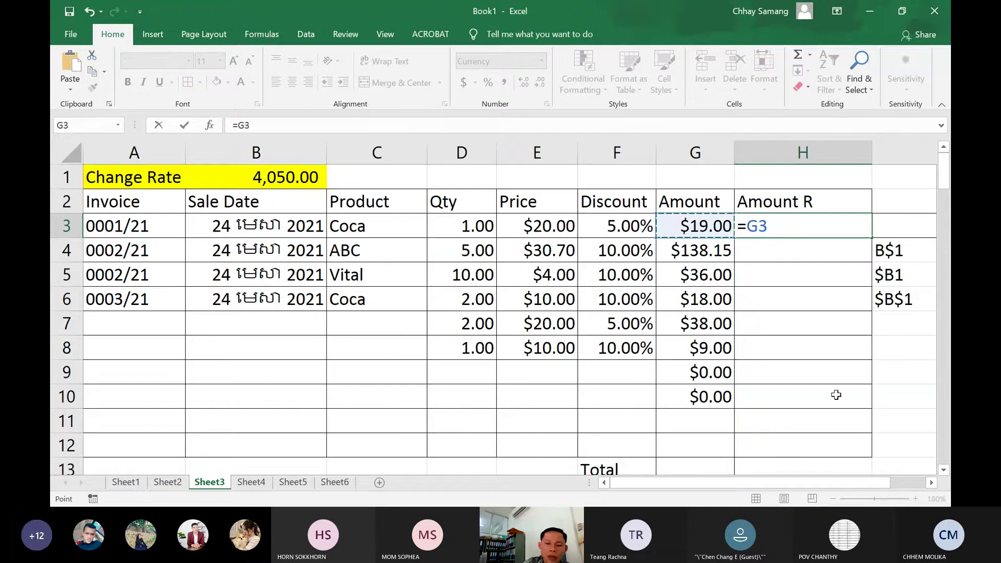
type("*")
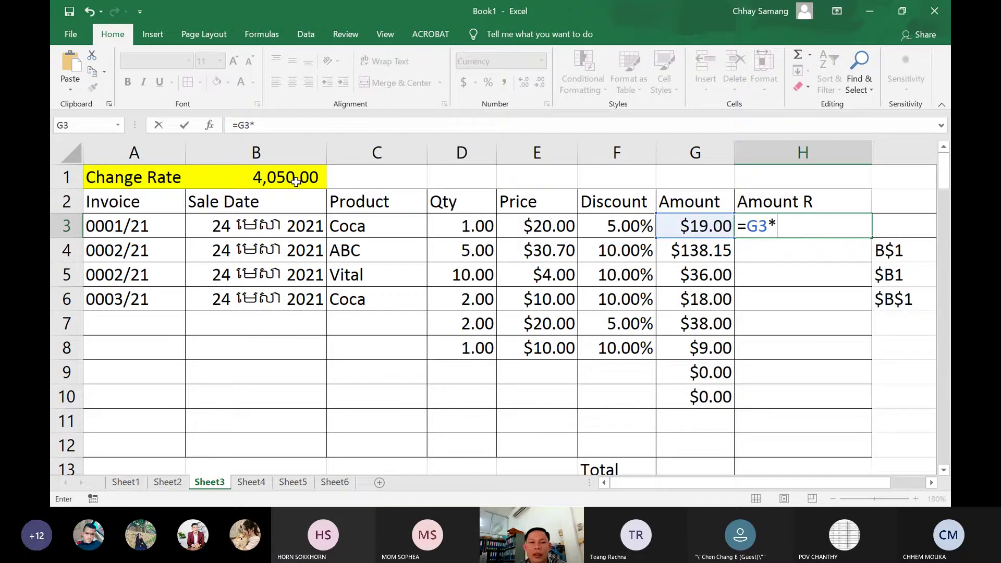
left_click(276, 176)
left_click(276, 176)
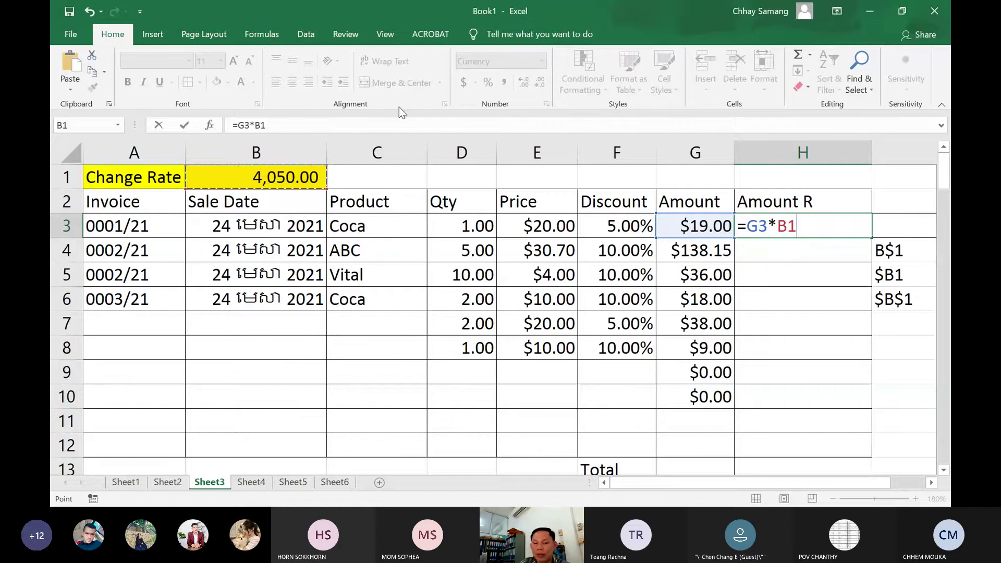
key("Return")
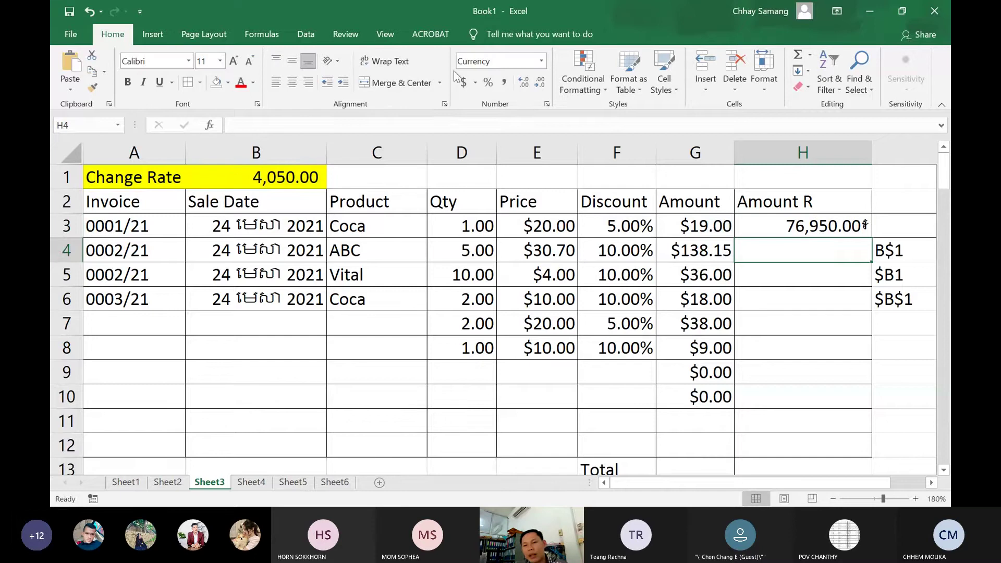
left_click(788, 231)
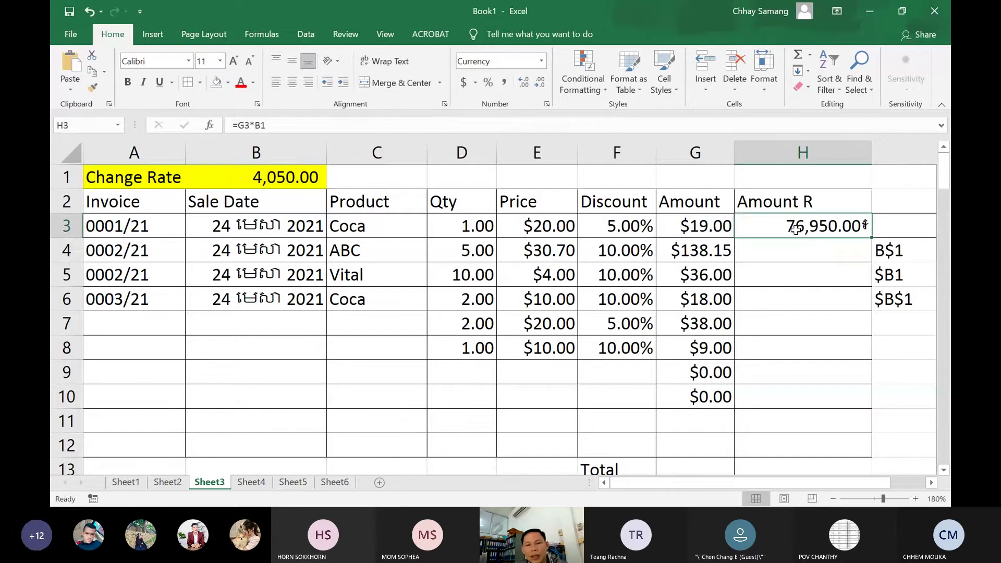
left_click(294, 180)
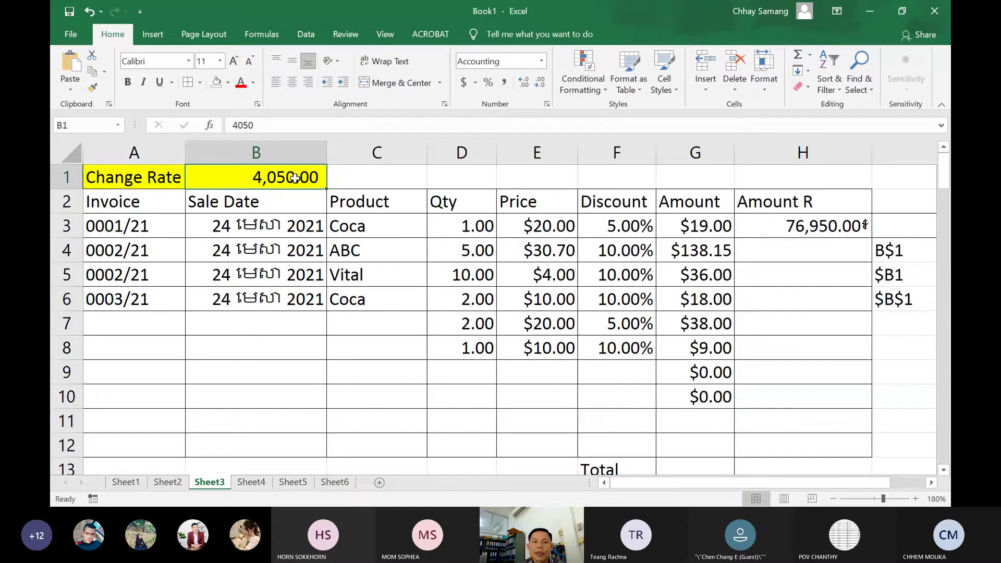
type("4000")
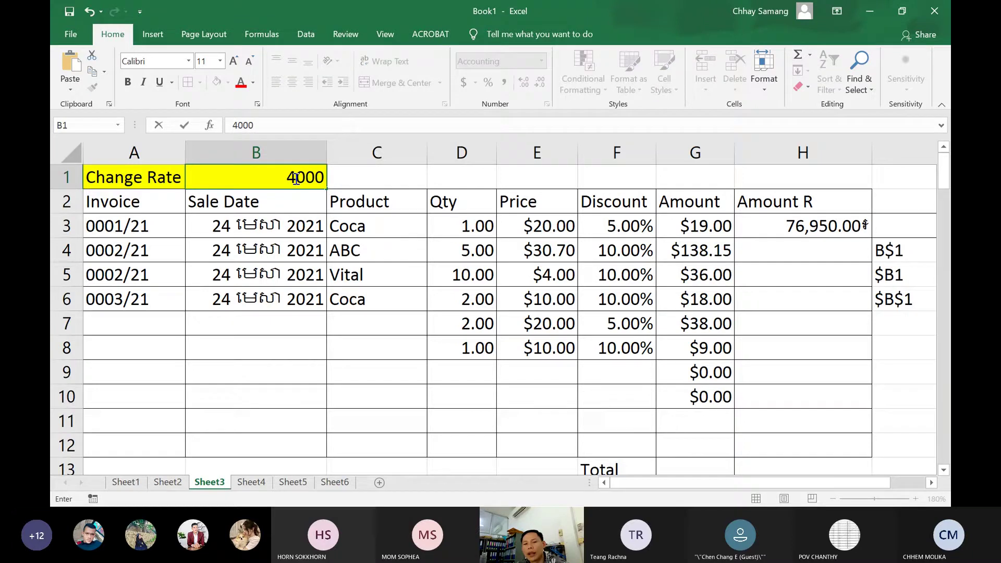
key("Return")
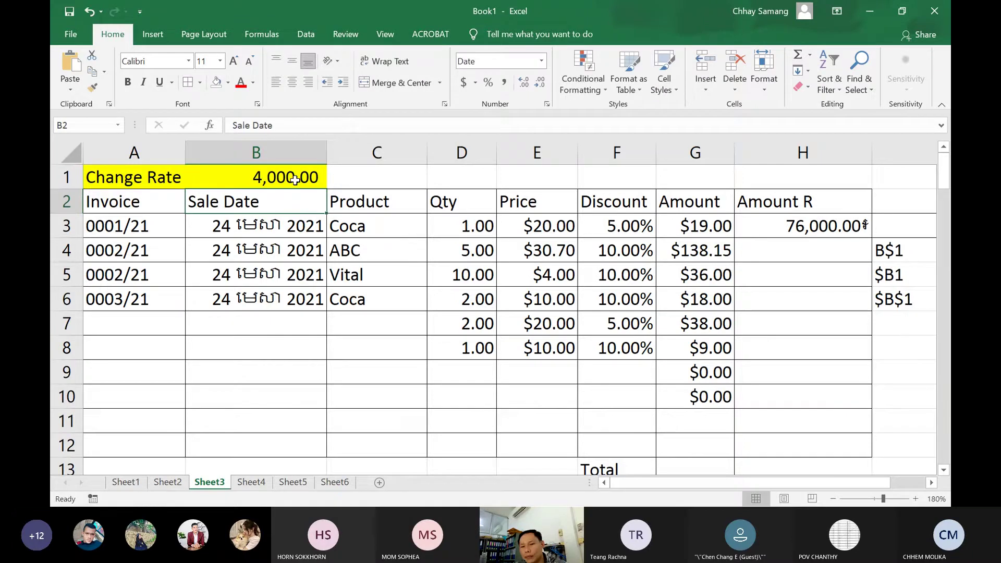
left_click(706, 229)
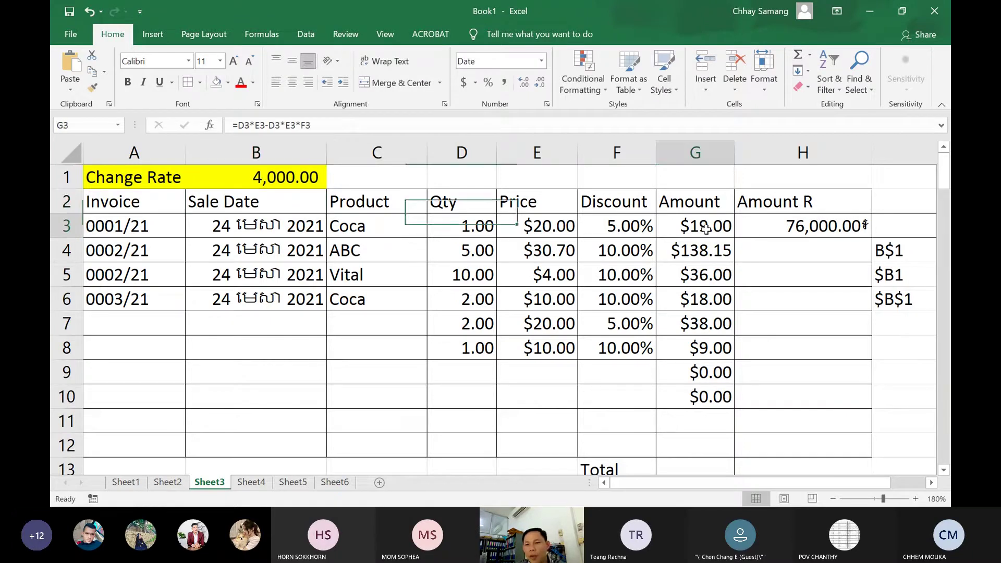
left_click(777, 228)
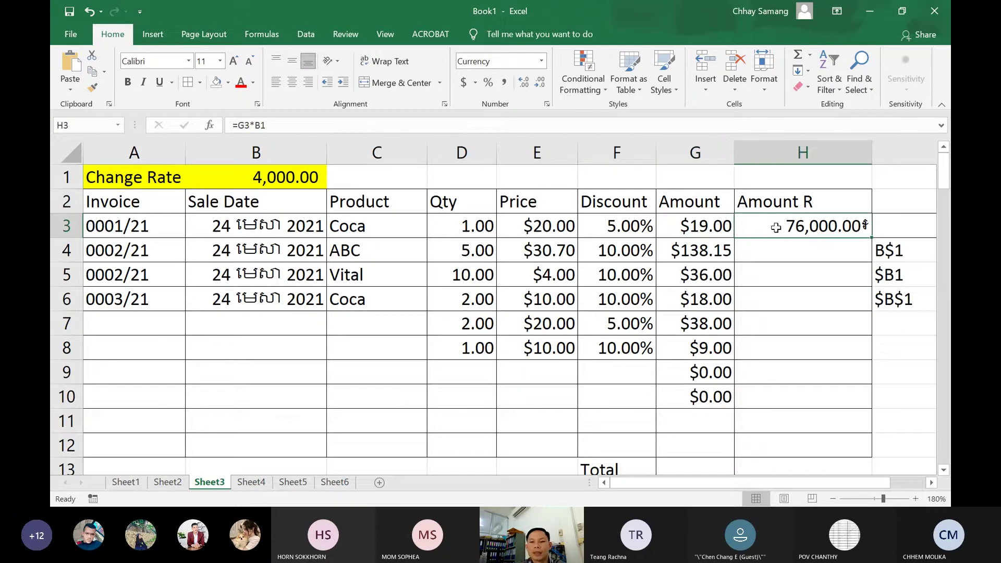
left_click(703, 232)
left_click(759, 225)
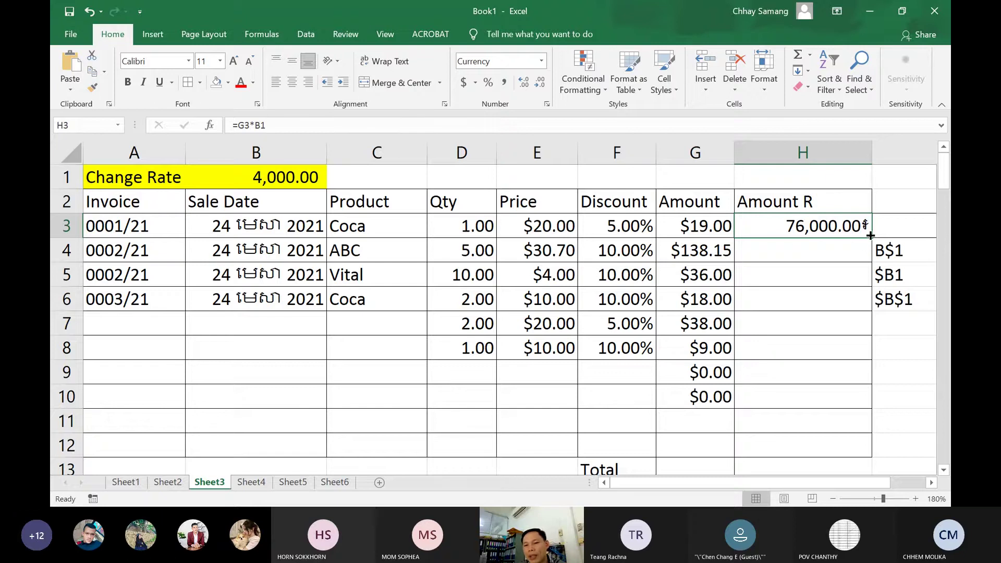
Fill H3's formula down to H10, then delete H5:H10, leaving H4's #VALUE! error
left_click_drag(871, 235, 838, 400)
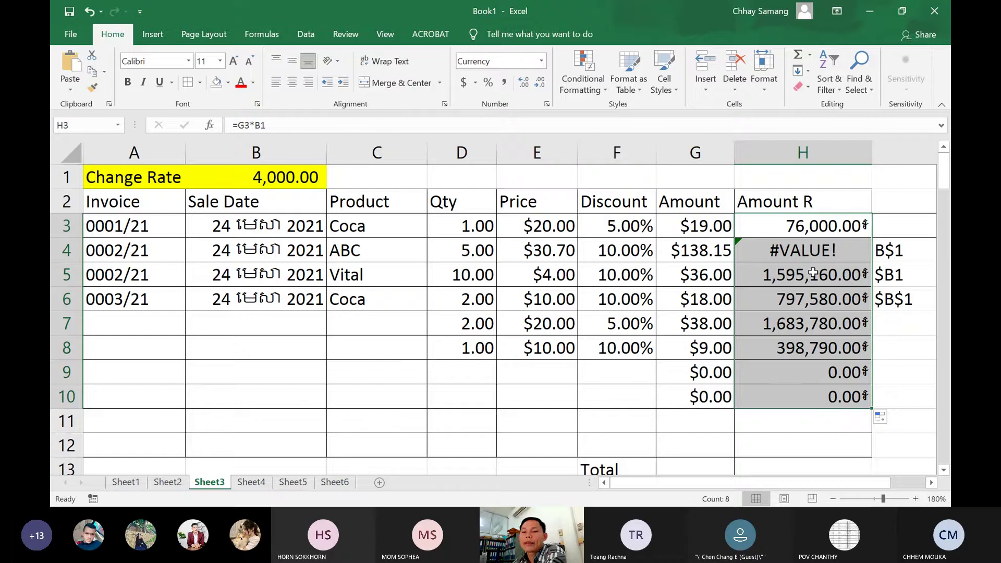
left_click_drag(813, 273, 793, 391)
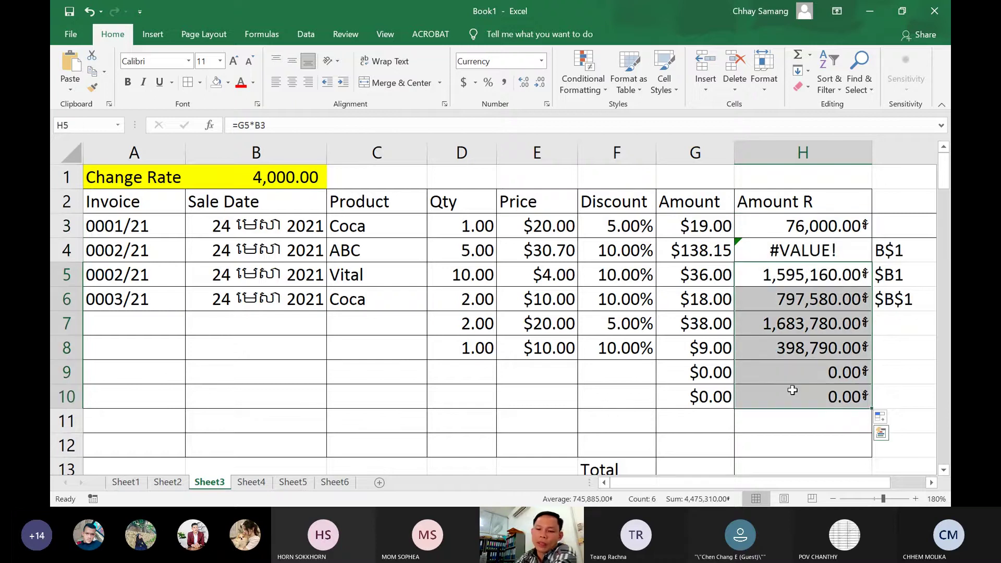
key("Delete")
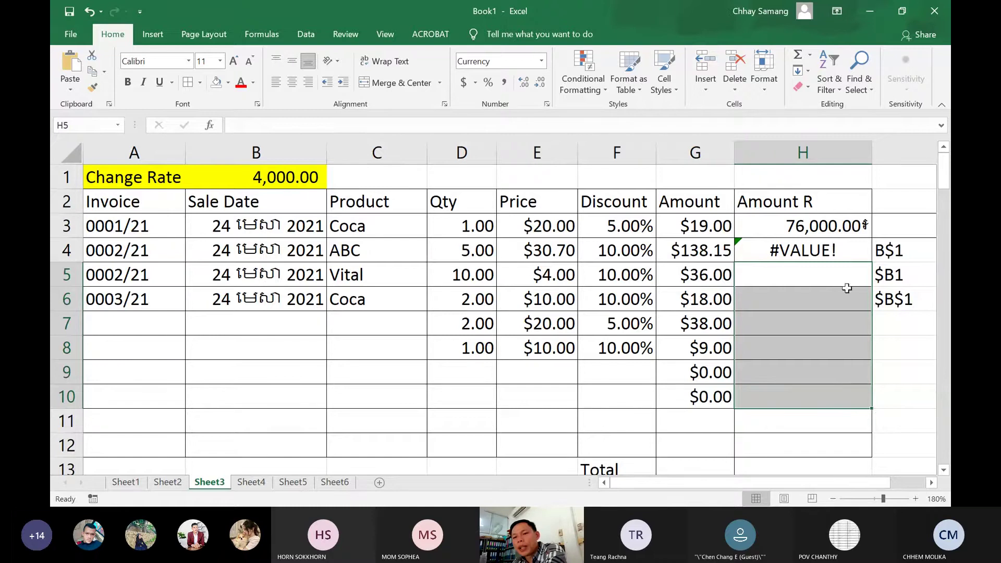
left_click(841, 231)
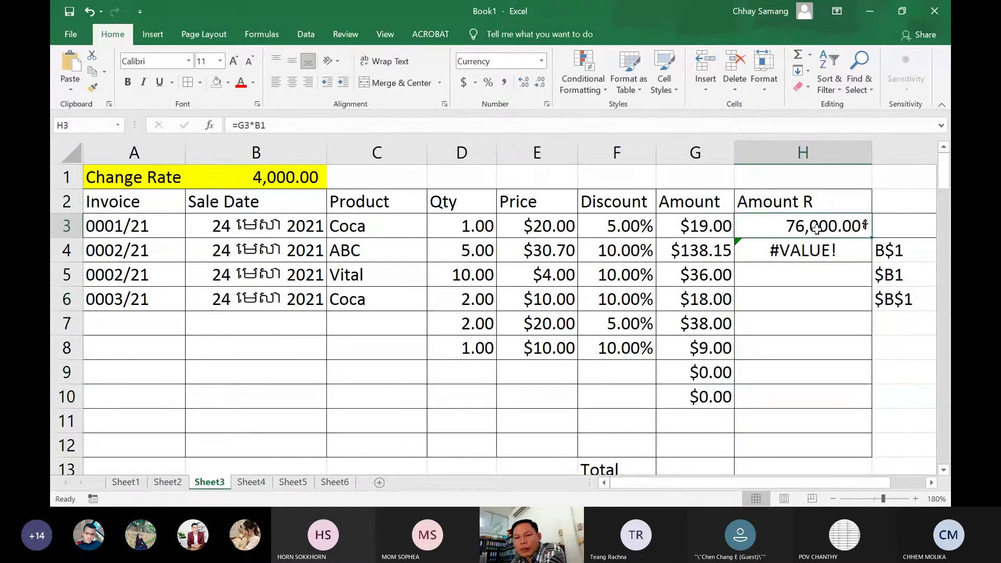
Open H3's and H4's formulas to show how the rate reference shifts
double_click(820, 226)
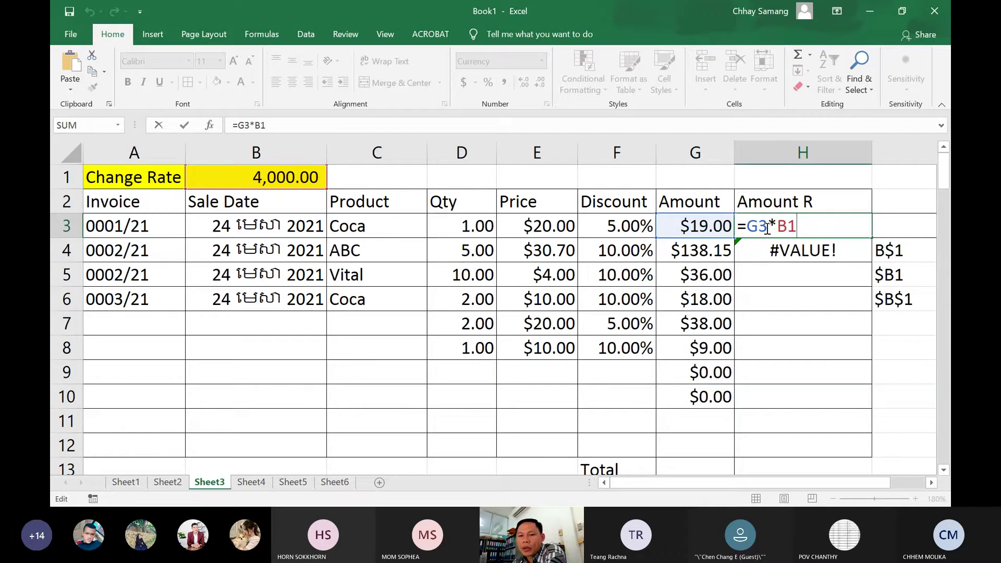
key("Return")
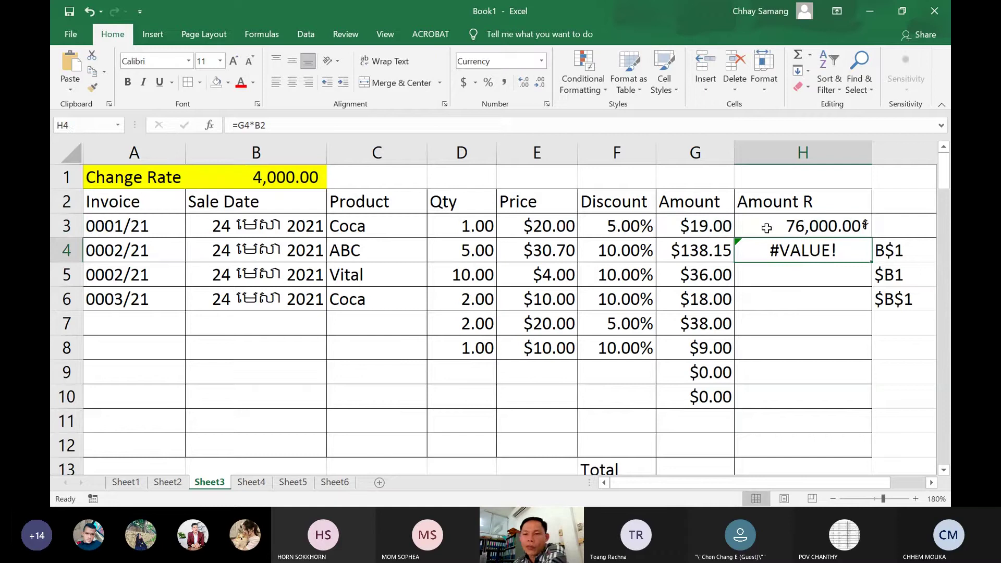
double_click(797, 249)
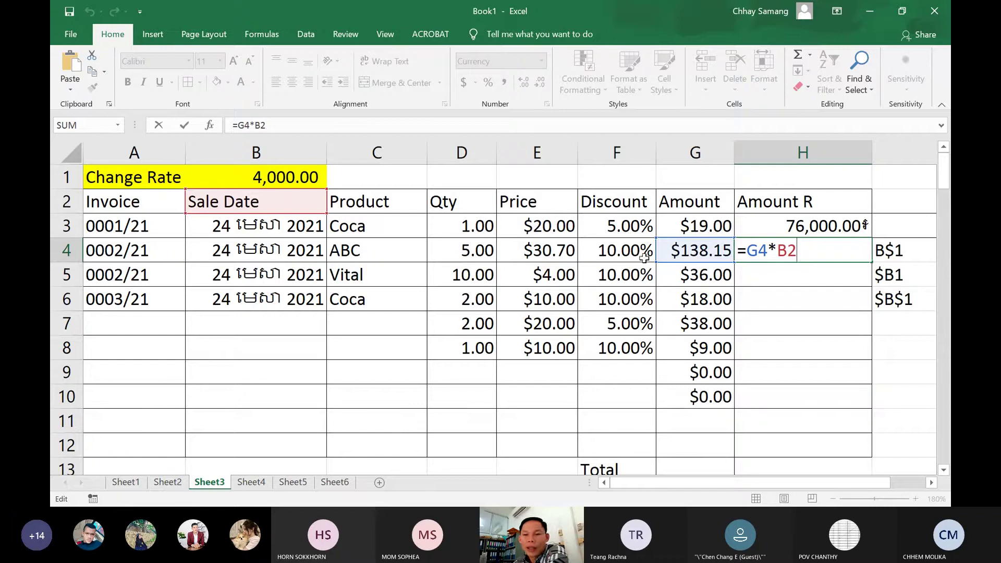
key("Return")
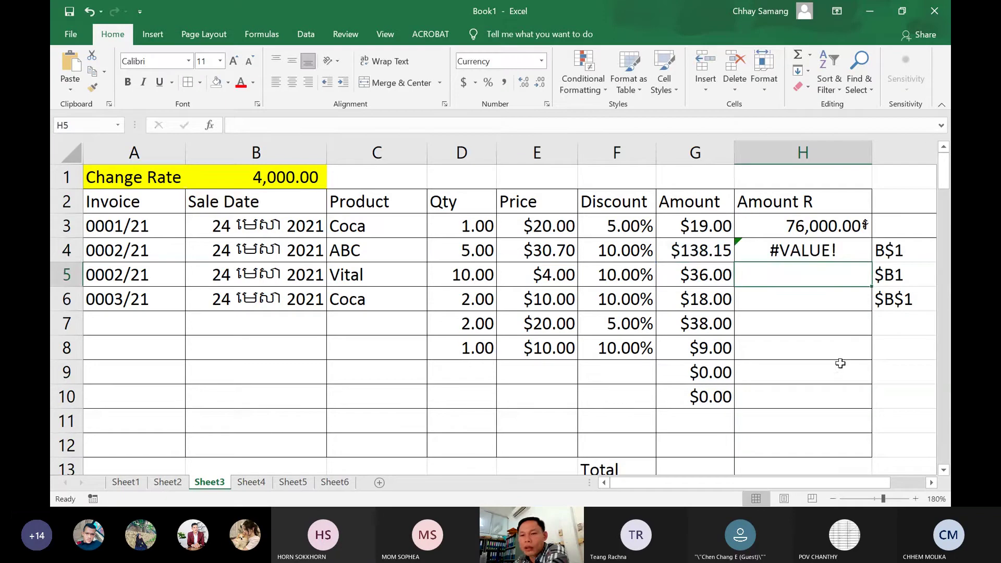
Fill H4's formula into H5, inspect its B3 rate reference, then abandon the edit
left_click(837, 252)
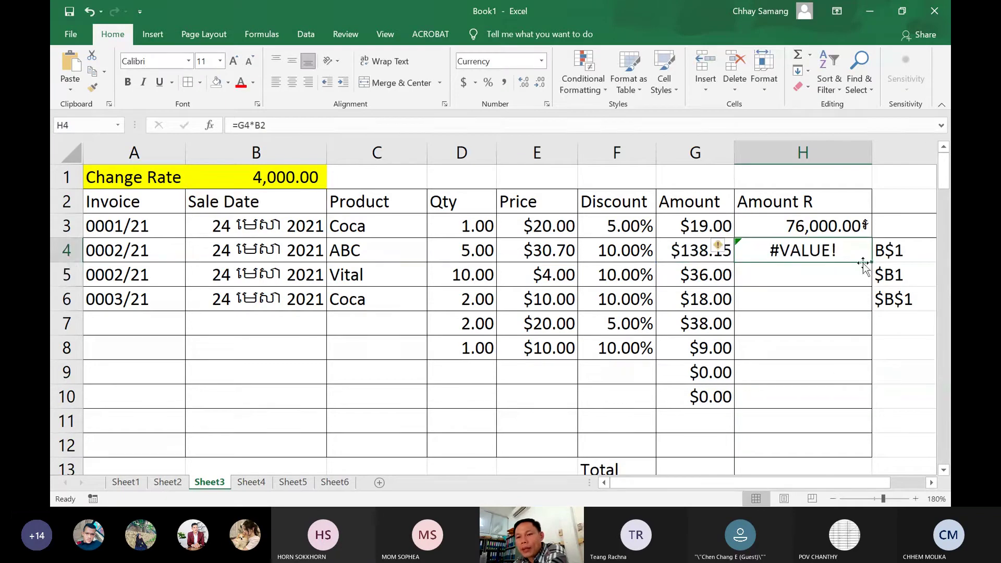
left_click_drag(863, 263, 860, 283)
left_click(806, 274)
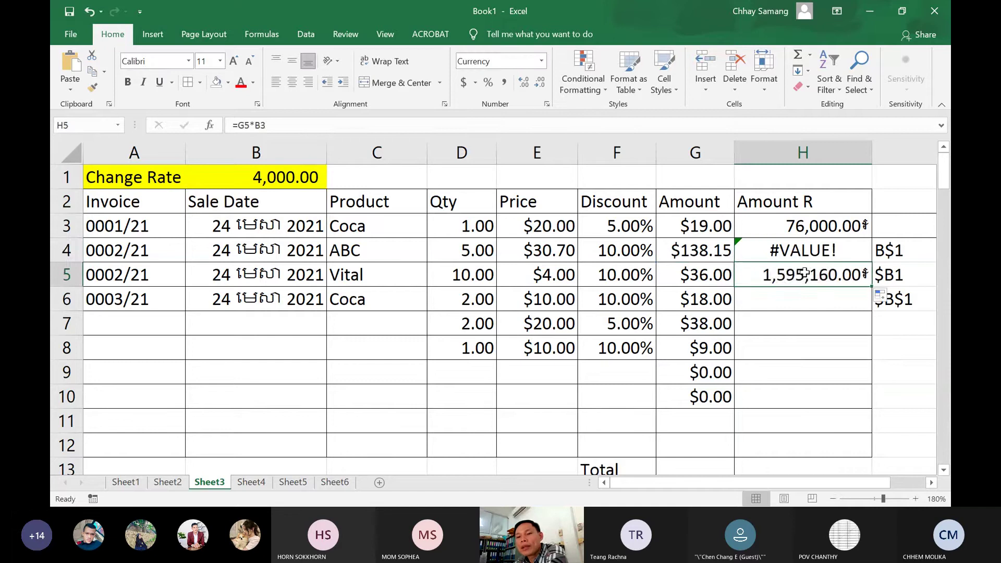
double_click(806, 274)
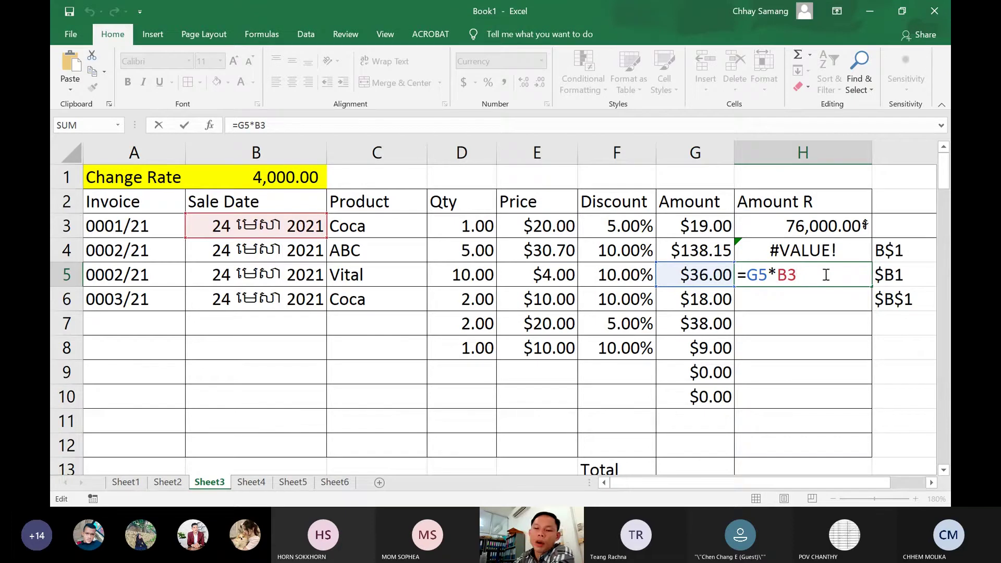
key("BackSpace")
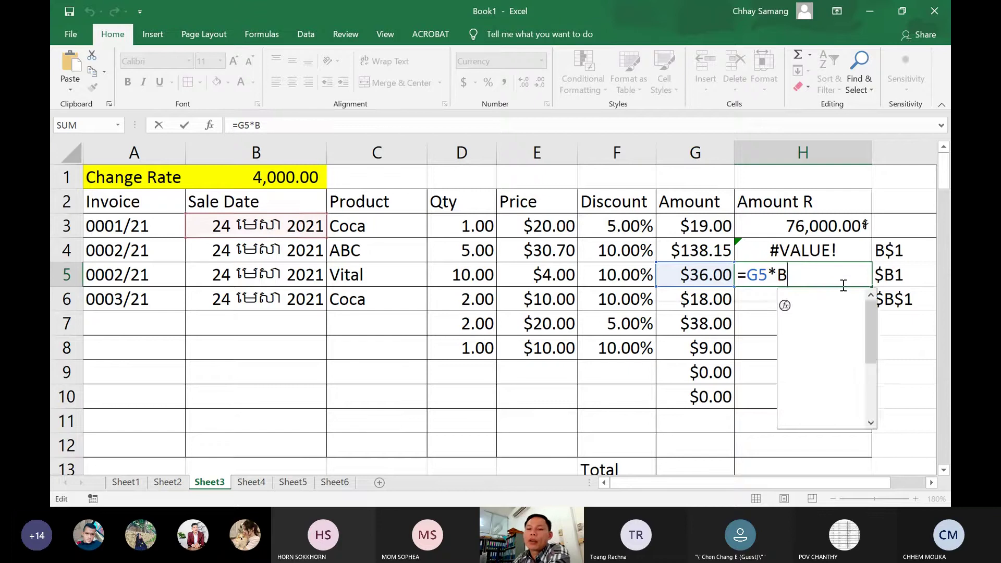
key("Escape")
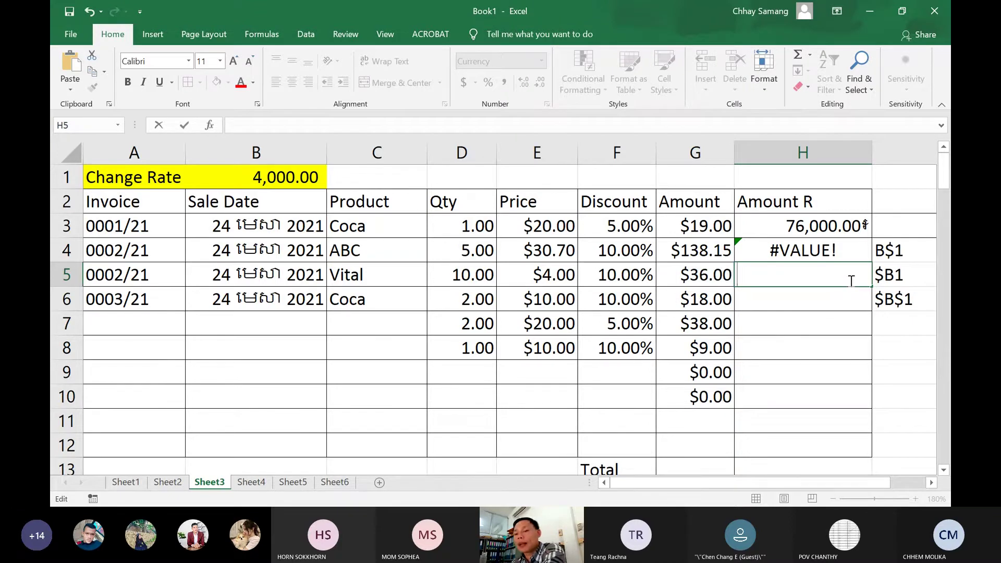
Erase H4's formula, removing its #VALUE! error
double_click(852, 251)
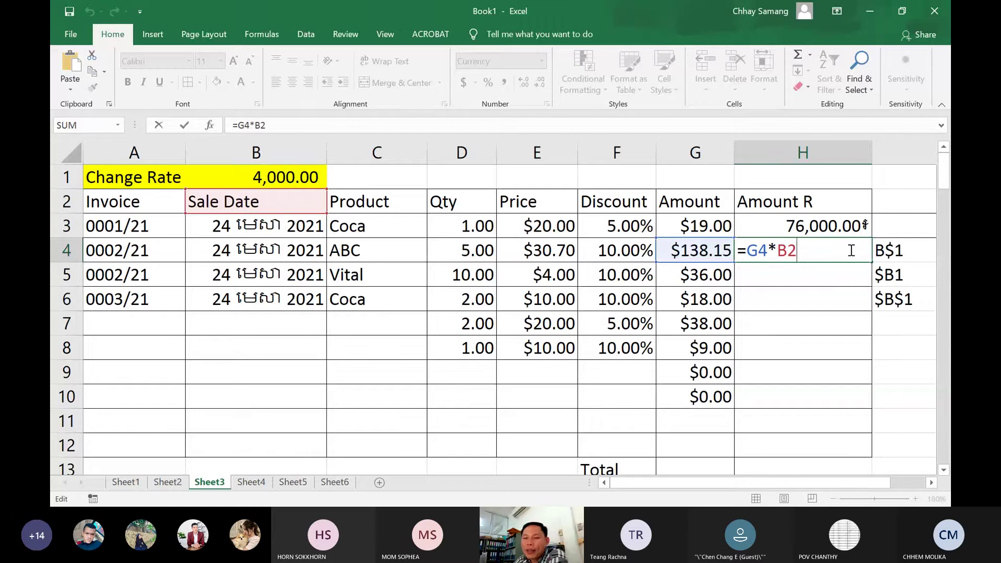
key("BackSpace")
key("BackSpace")
key("BackSpace")
key("BackSpace")
key("BackSpace")
key("BackSpace")
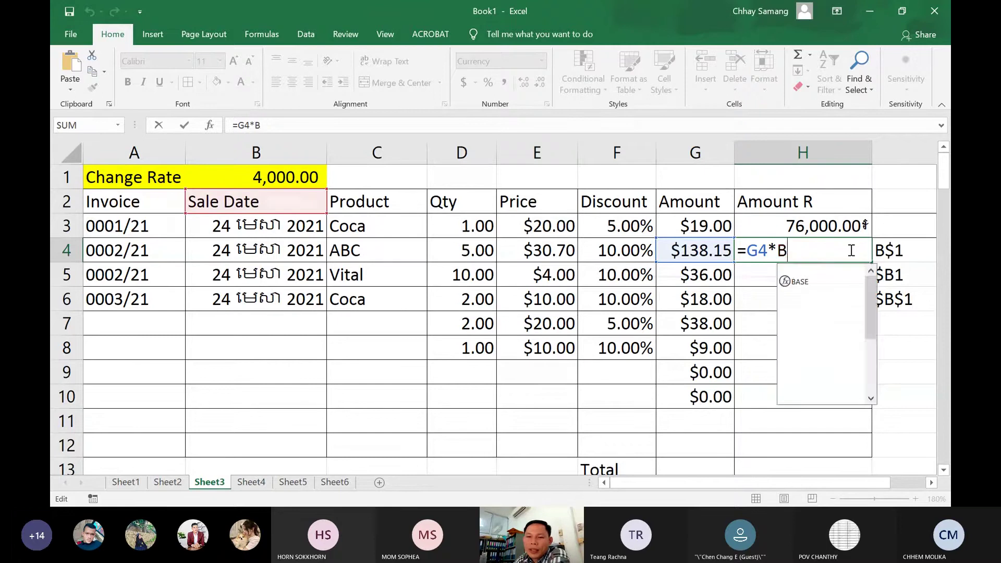
key("Escape")
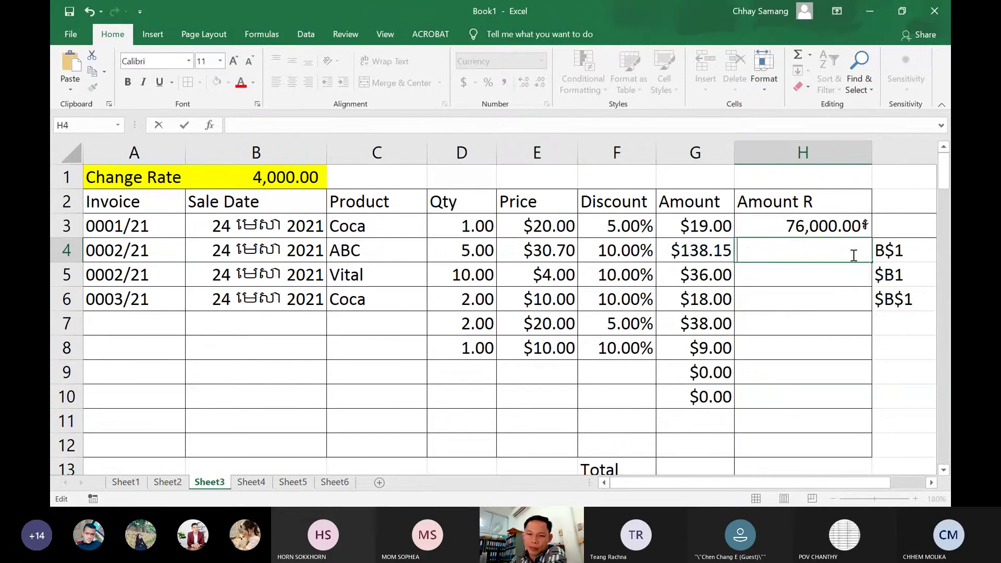
Replace B1 in H3's formula with 4000, making it =G3*4000
double_click(842, 226)
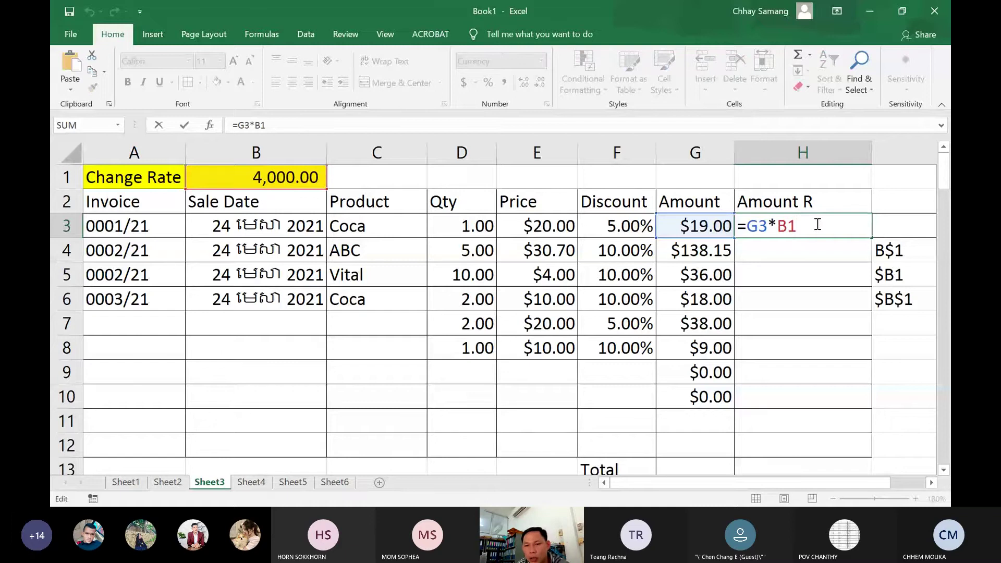
key("BackSpace")
key("BackSpace")
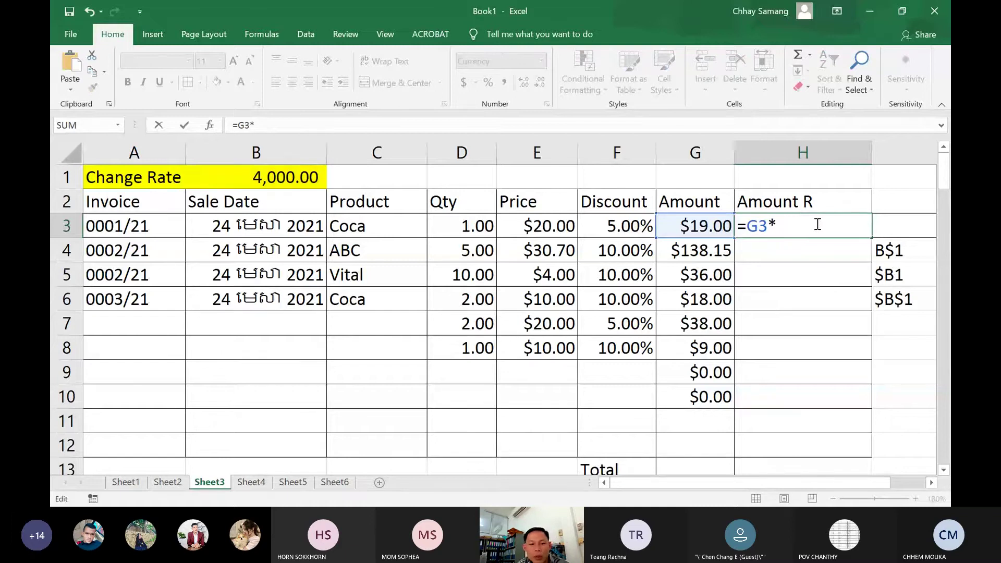
type("4000")
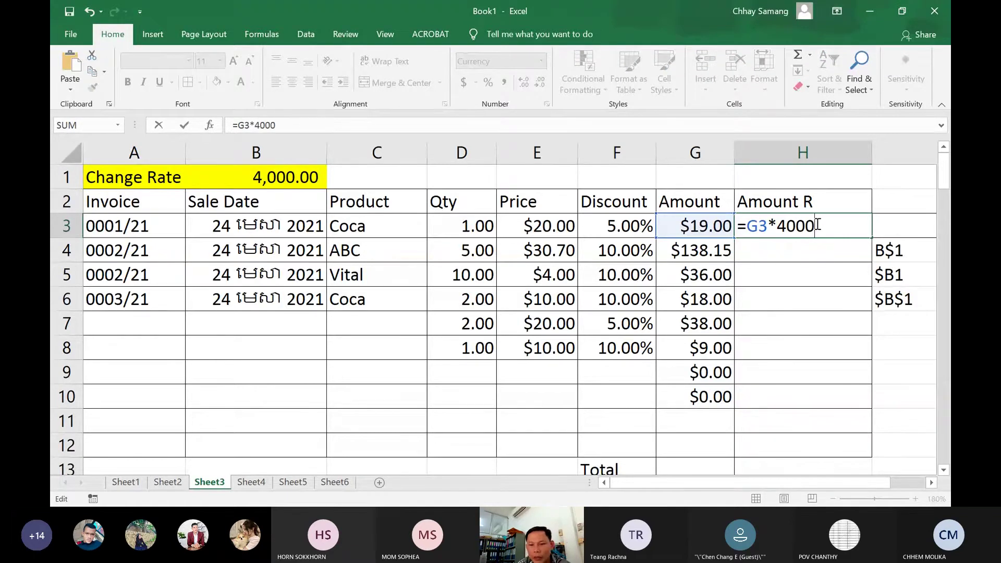
key("Return")
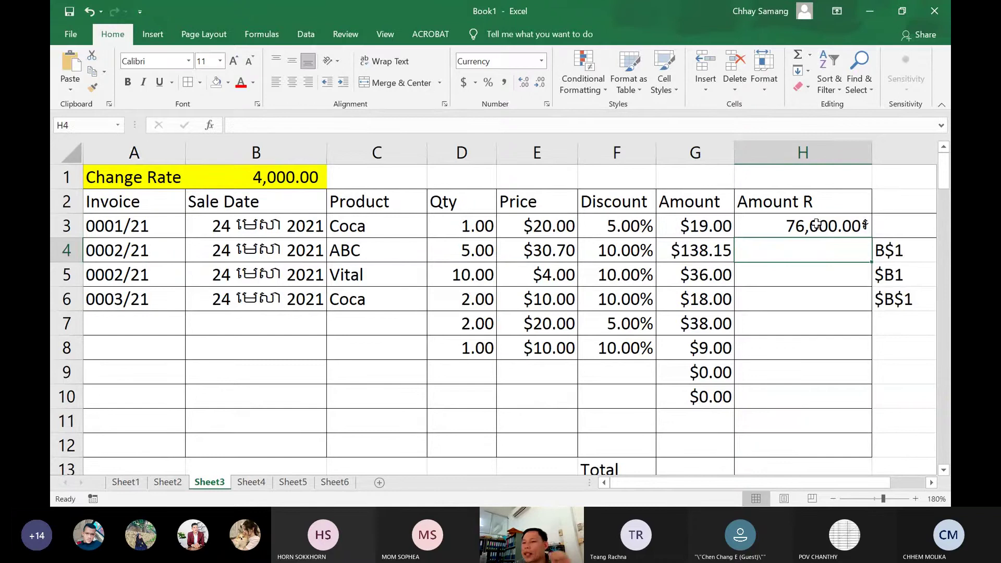
left_click(818, 224)
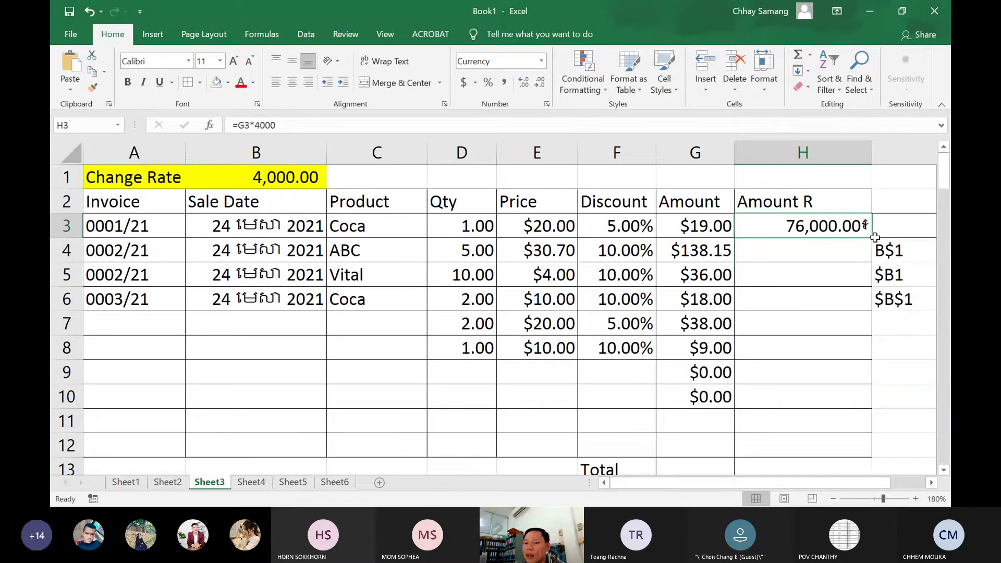
Fill H3's fixed-rate formula down to H10 and change the B1 rate to 4,100
left_click_drag(871, 238, 870, 410)
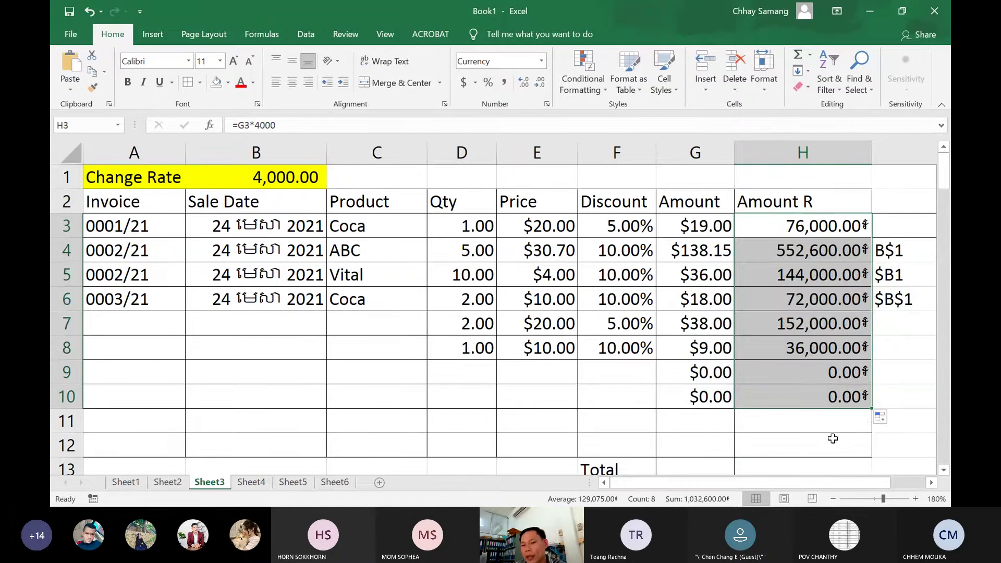
double_click(295, 172)
left_click_drag(298, 177, 365, 195)
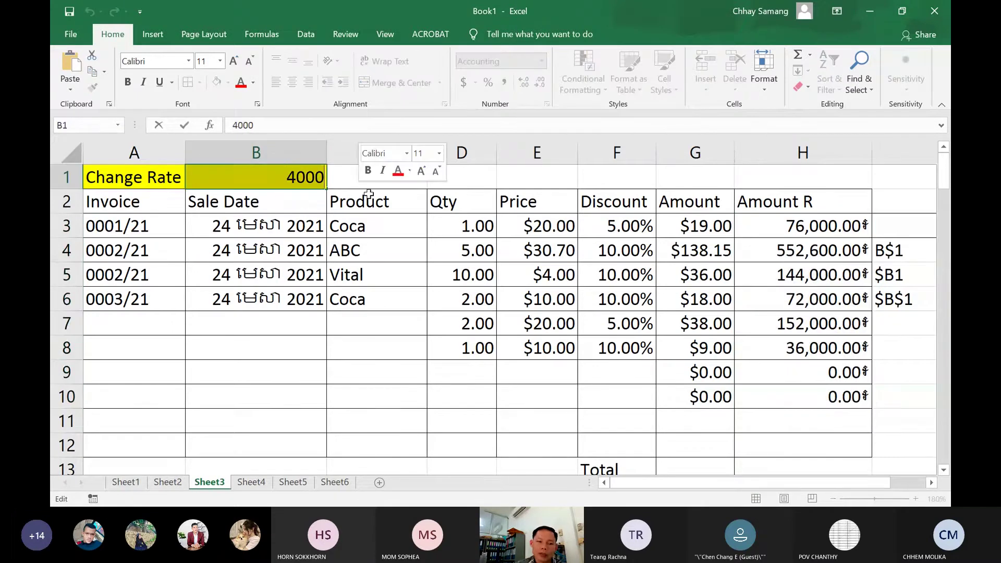
type("41000")
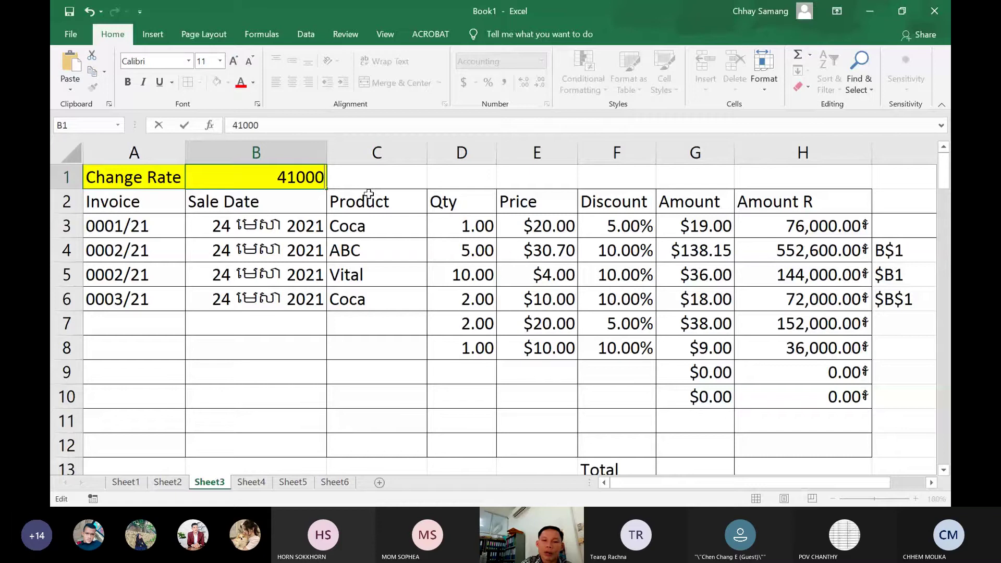
key("BackSpace")
key("Return")
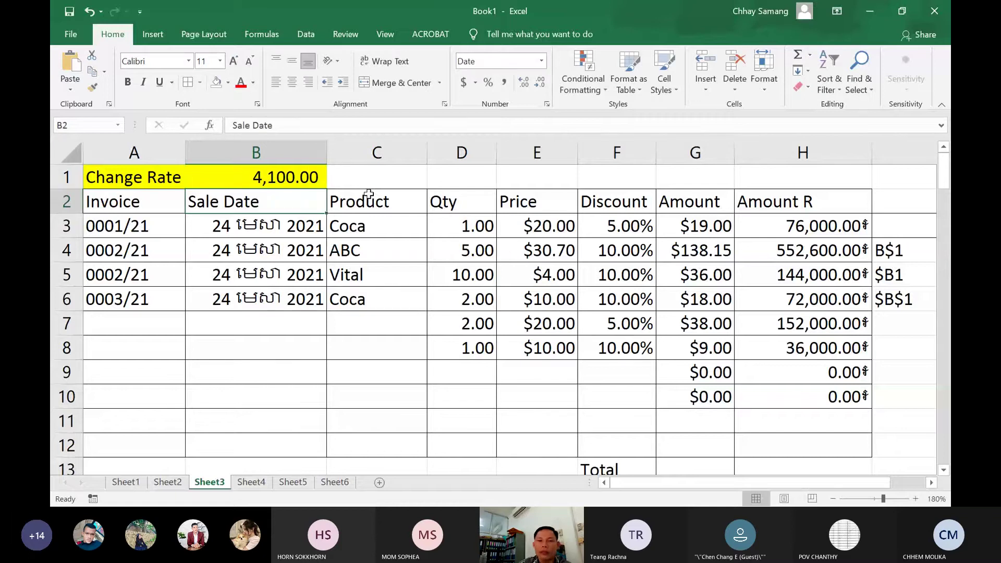
Show H3's fixed 4000 formula, then delete the copied results in H4:H10
left_click_drag(802, 232, 841, 391)
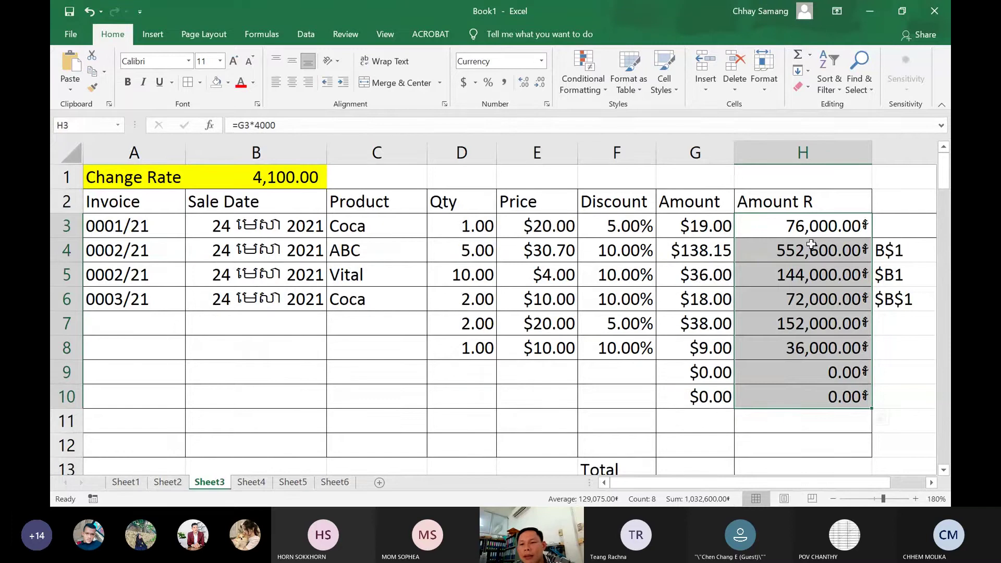
double_click(797, 229)
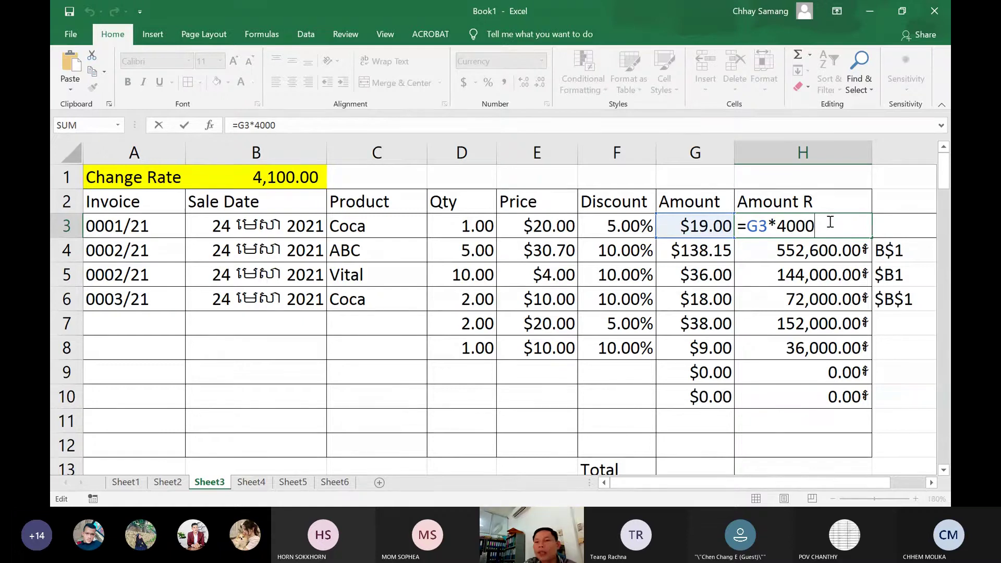
key("Return")
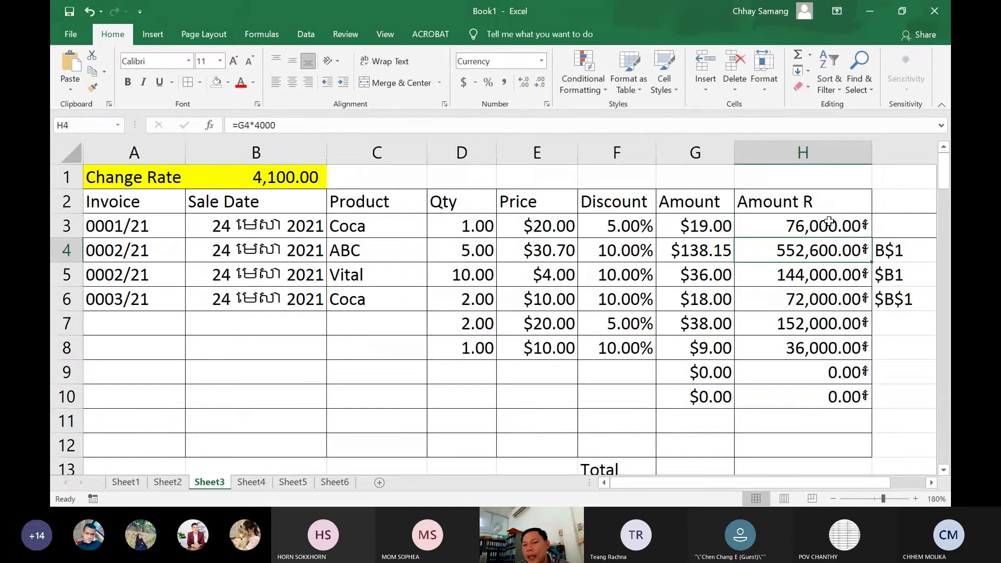
left_click_drag(844, 253, 855, 399)
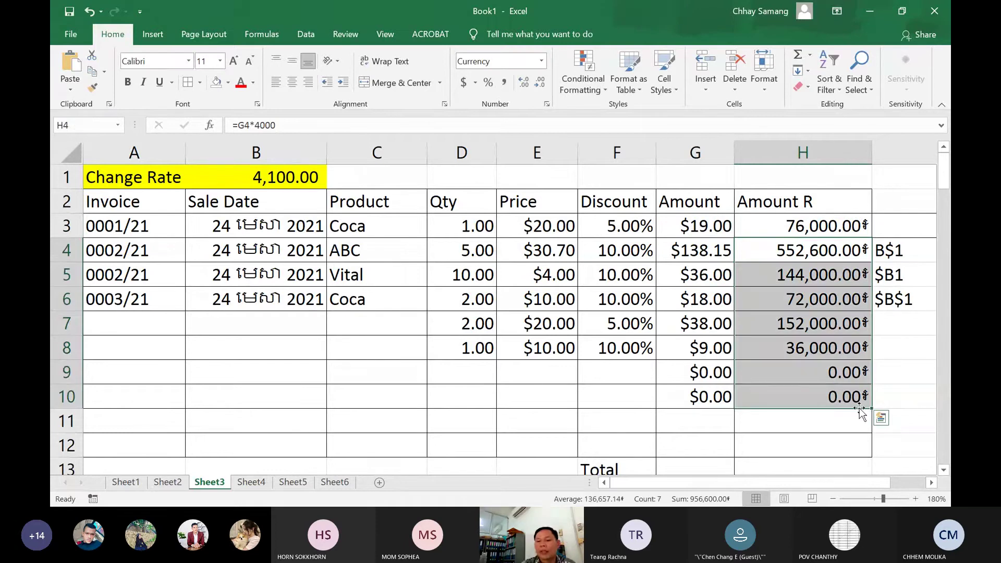
key("Delete")
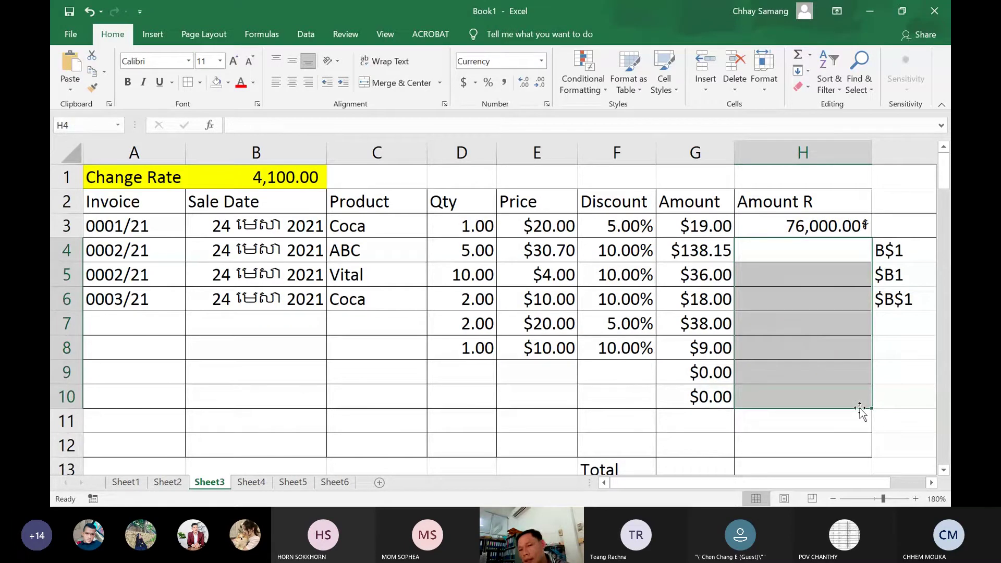
Replace 4000 in H3 with a B1 reference, so =G3*B1 shows 77,900.00៛
left_click(803, 227)
double_click(815, 228)
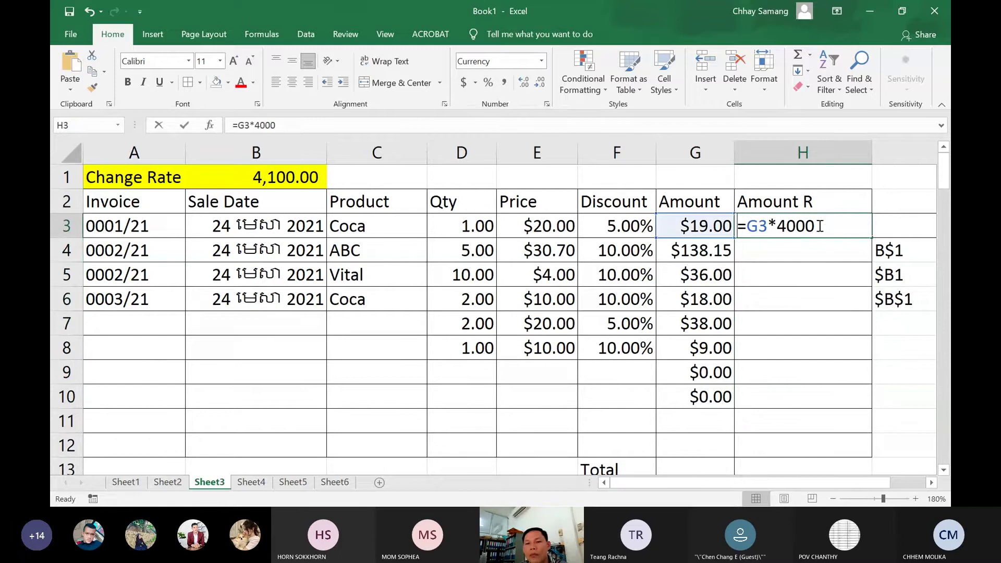
key("BackSpace")
key("BackSpace")
key("BackSpace")
key("BackSpace")
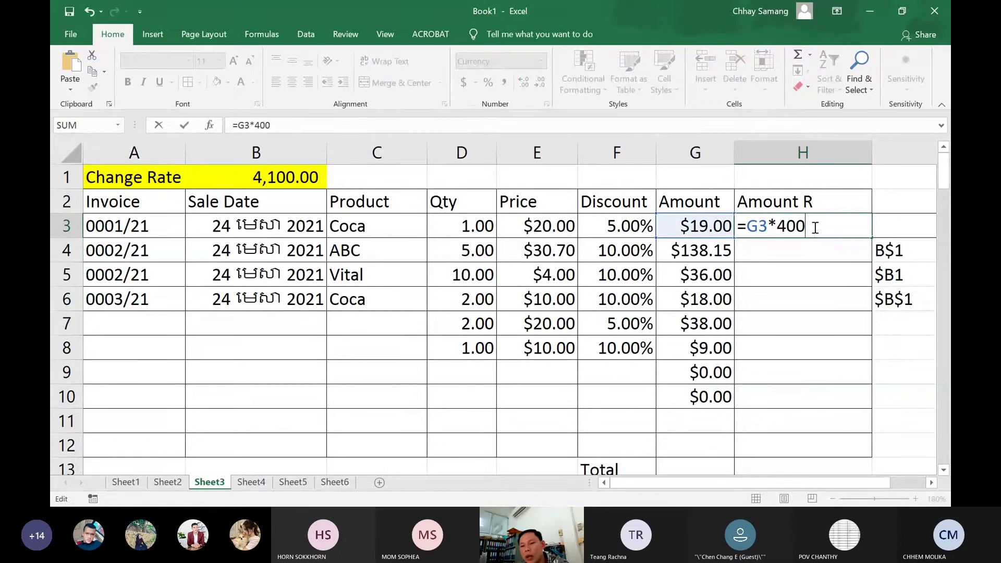
left_click(278, 178)
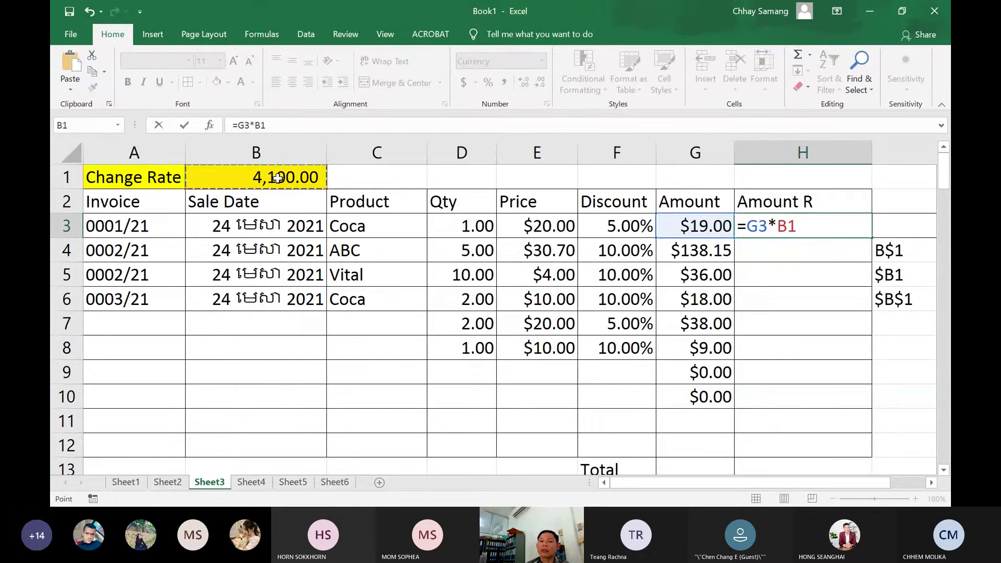
key("Return")
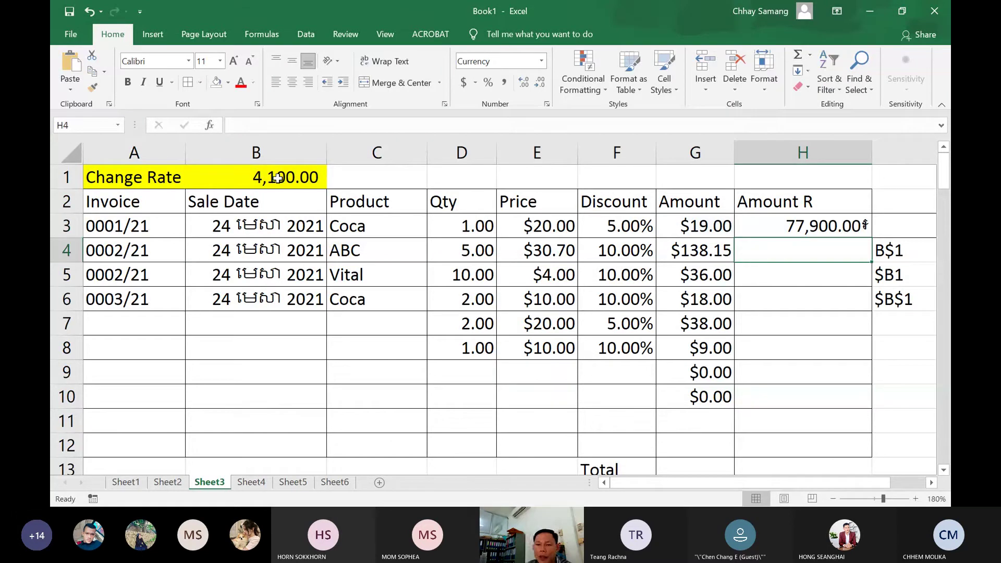
left_click(780, 233)
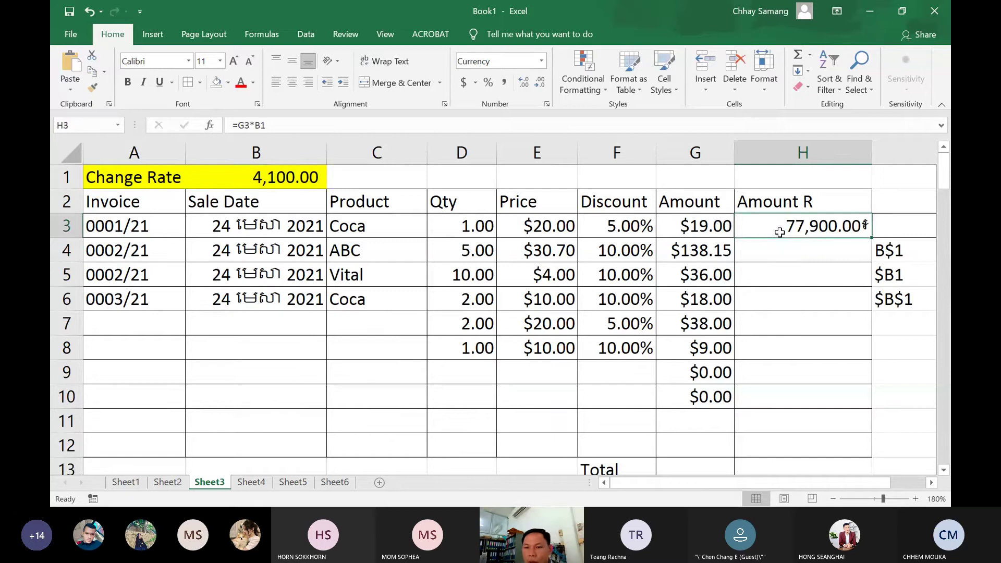
double_click(756, 226)
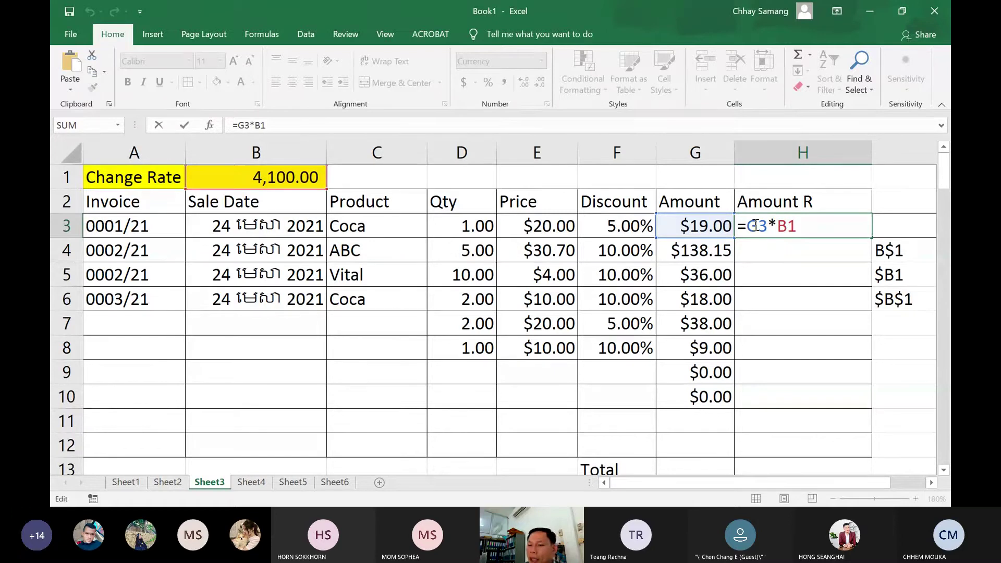
key("Return")
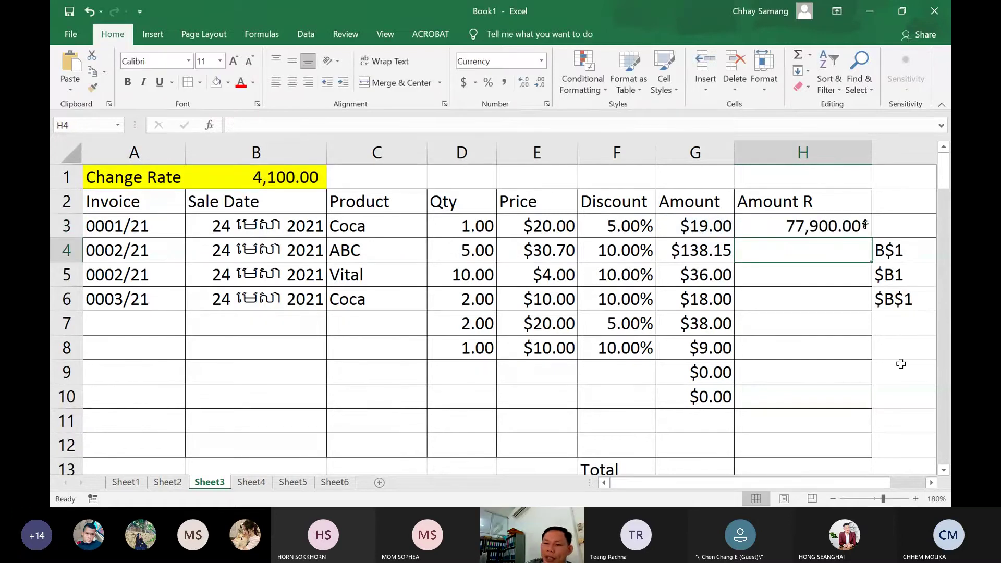
left_click_drag(859, 485, 874, 483)
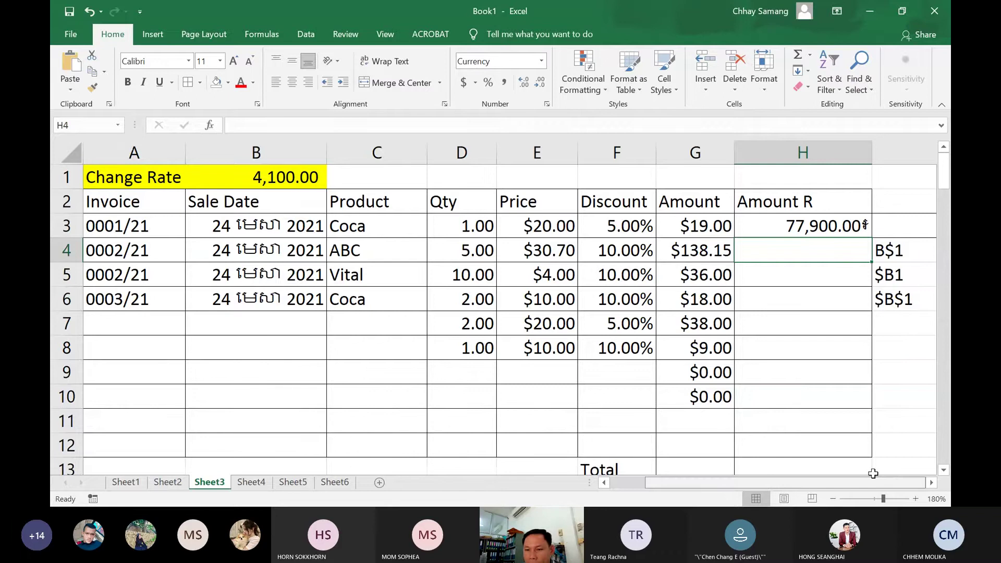
Type the label B1 into I3, correcting an accidental B$1
left_click(821, 252)
left_click(818, 230)
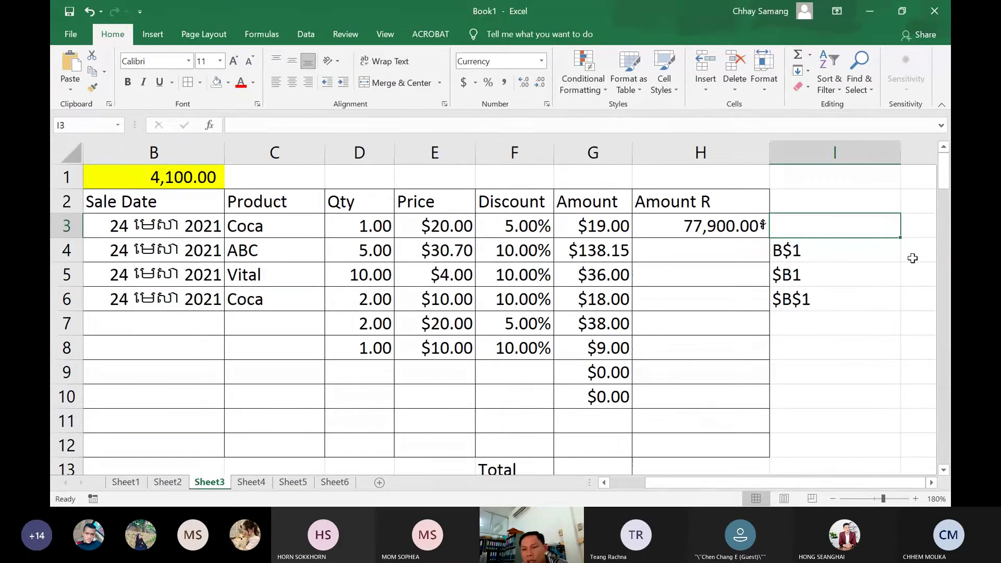
type("B$1")
key("BackSpace")
key("BackSpace")
type("1")
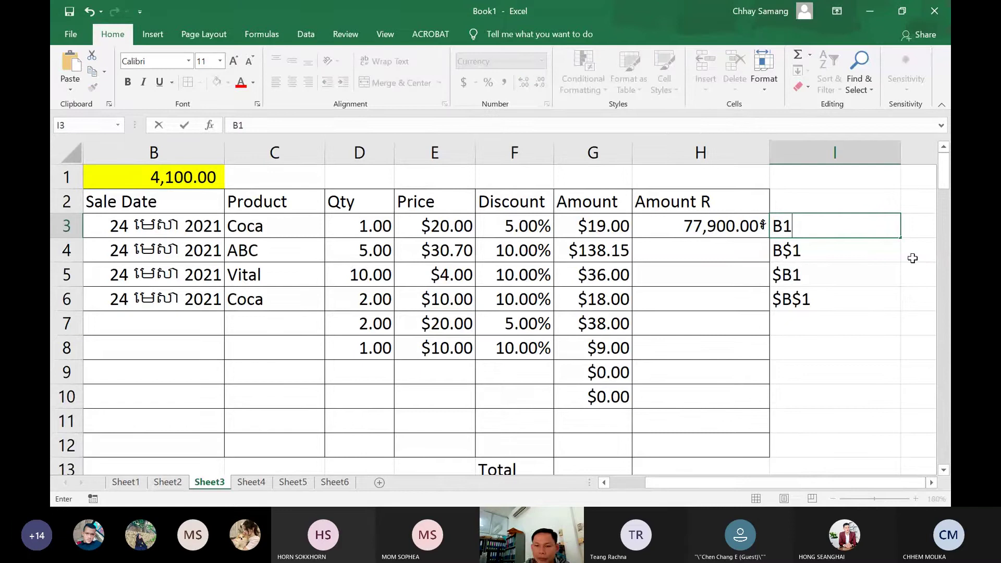
key("Return")
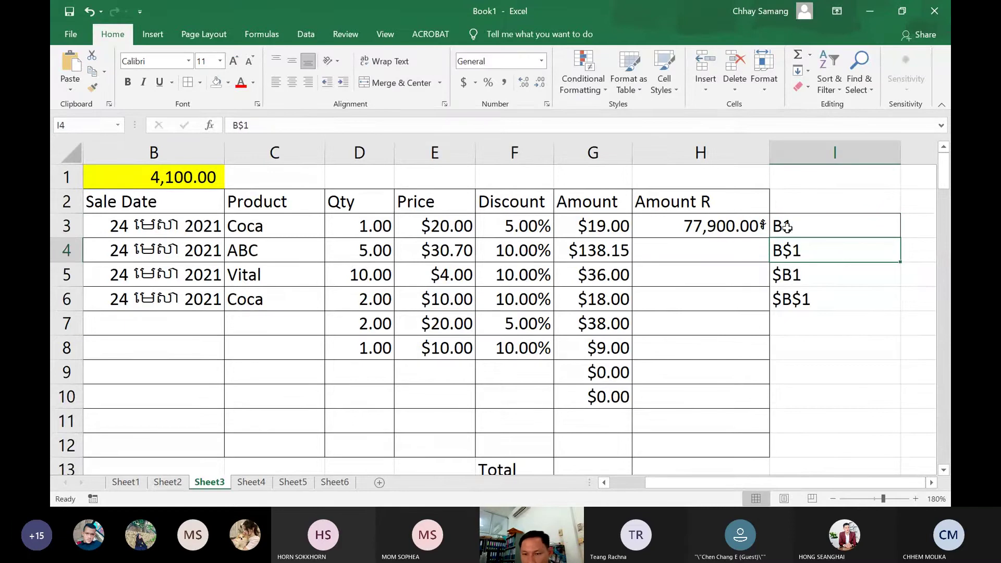
left_click(788, 227)
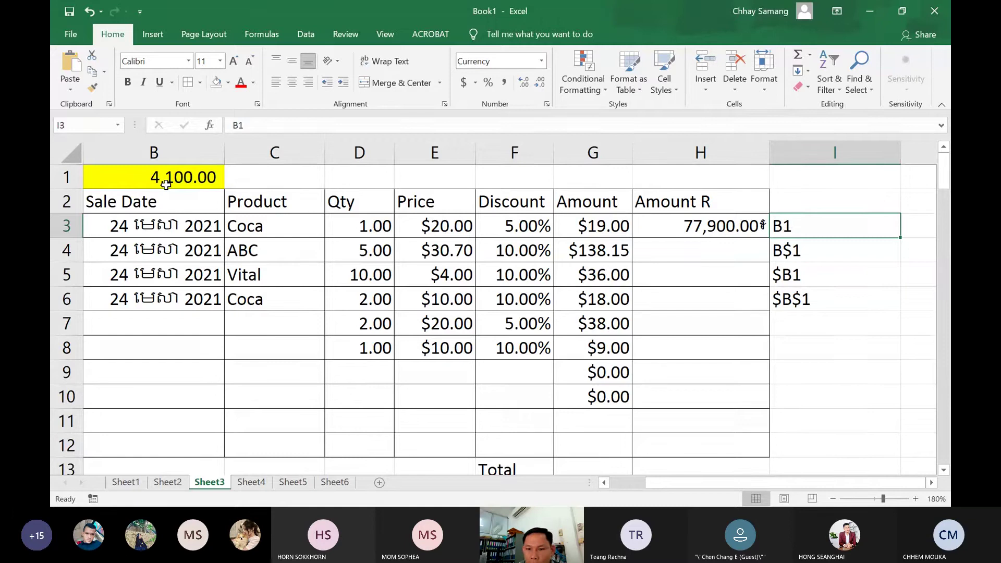
Change H3's formula to =G3*B$1, then point out the B1, B$1 and $B1 notes
double_click(710, 229)
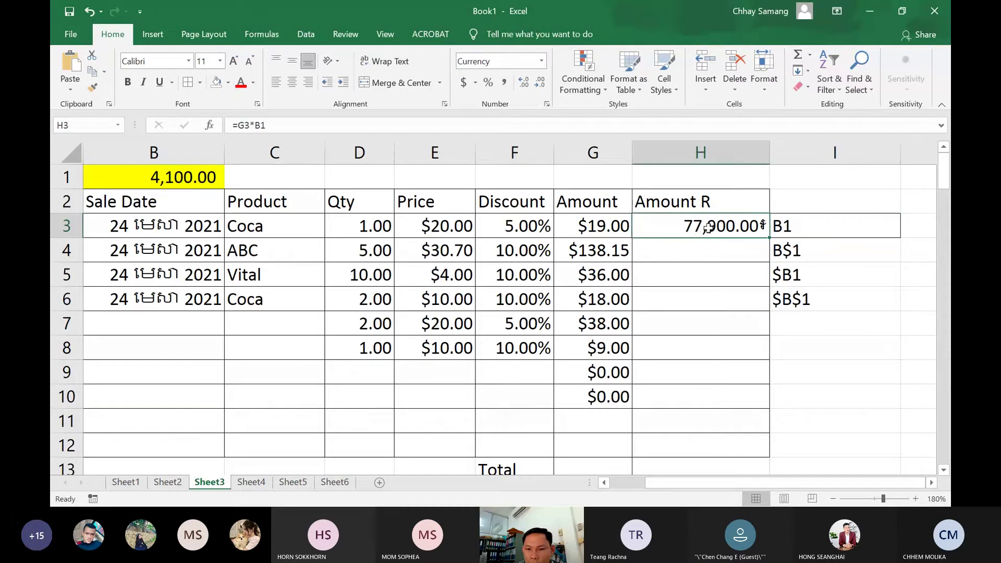
left_click_drag(710, 228, 674, 226)
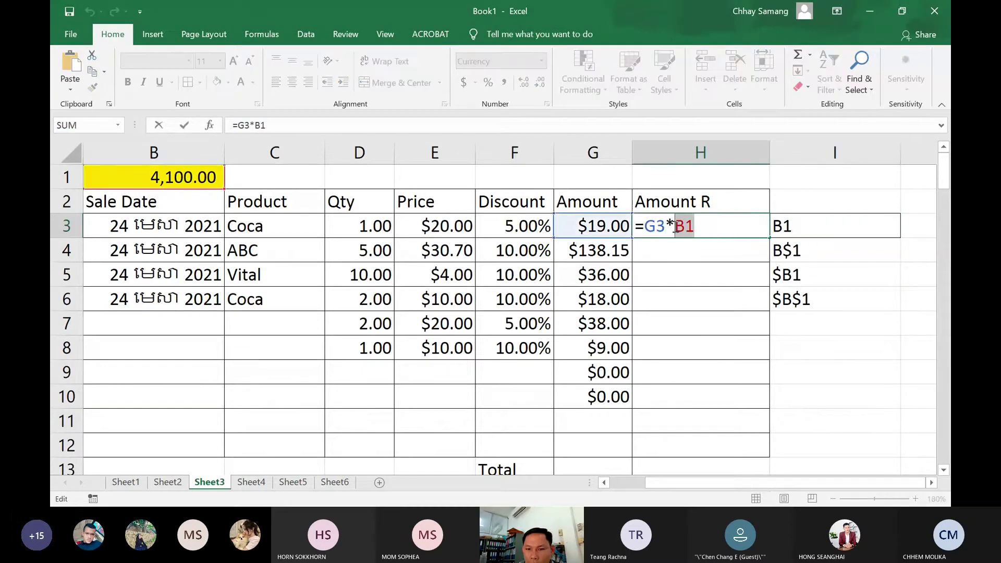
left_click(688, 226)
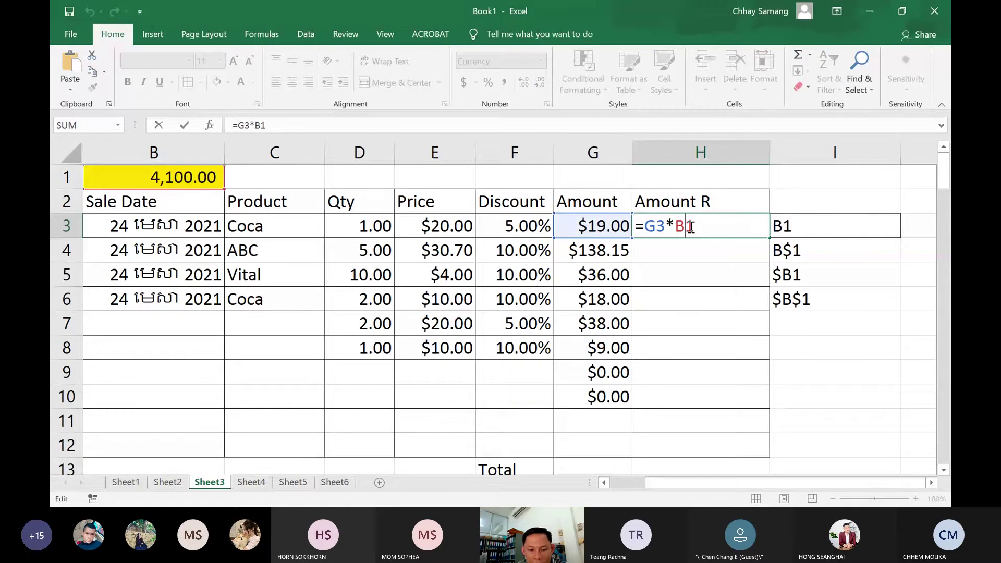
type("$")
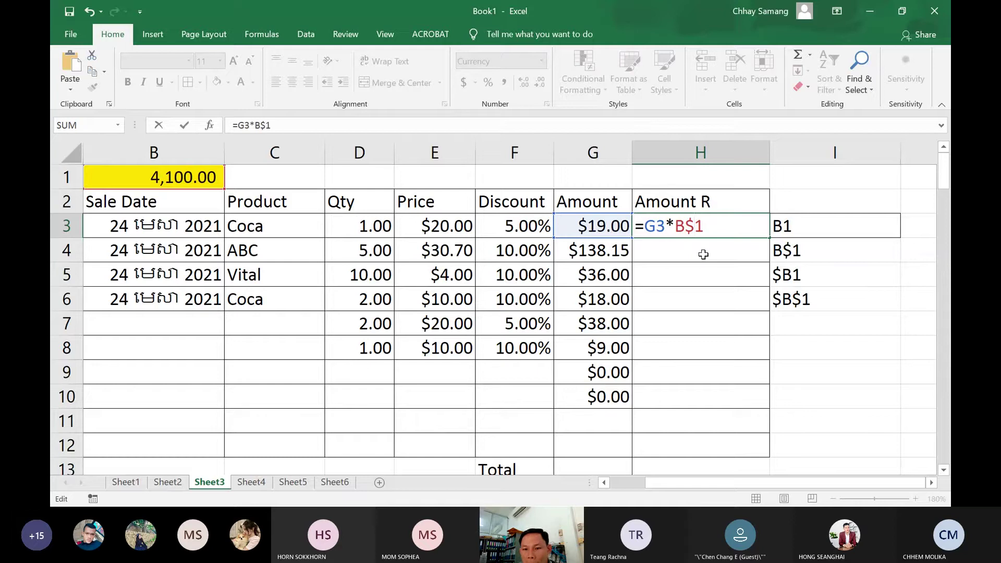
key("Return")
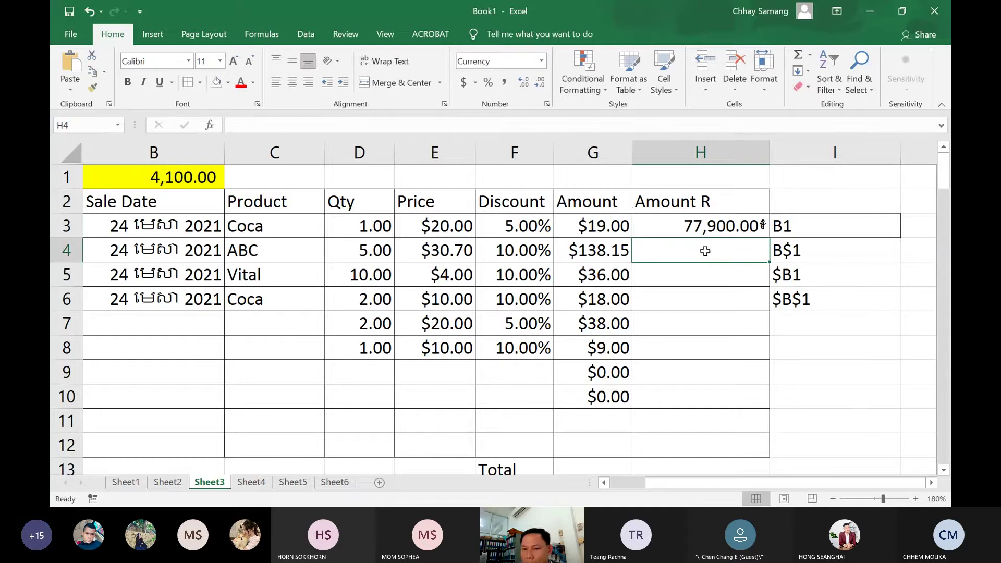
left_click(798, 225)
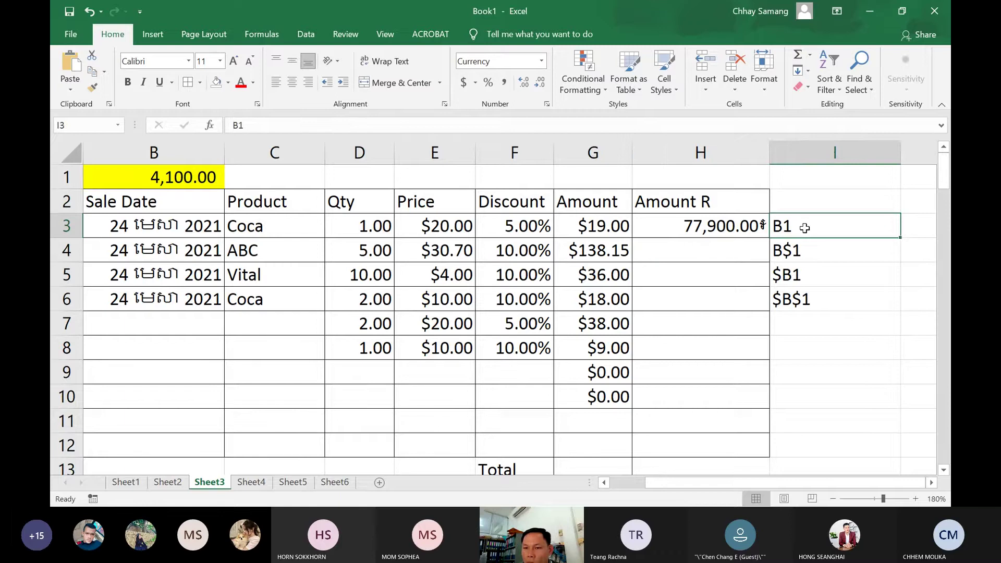
left_click(795, 252)
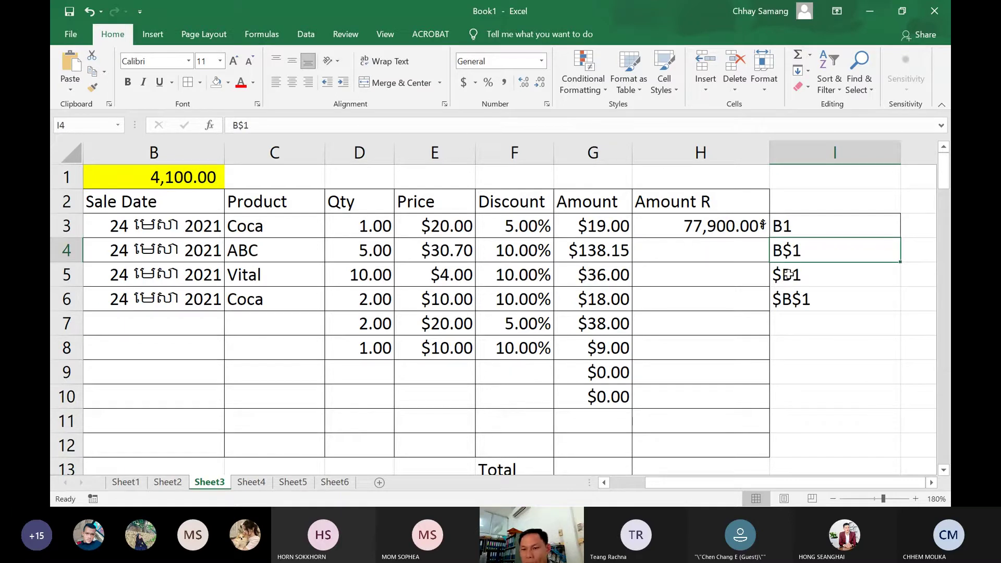
left_click(789, 275)
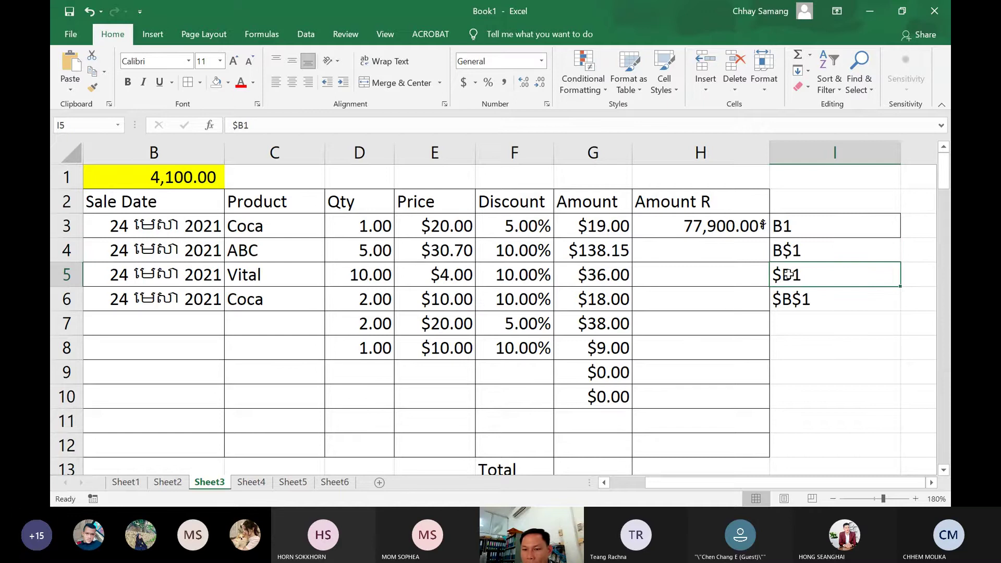
Change H3's formula to =G3*$B1, locking the rate's column
left_click(699, 229)
double_click(701, 225)
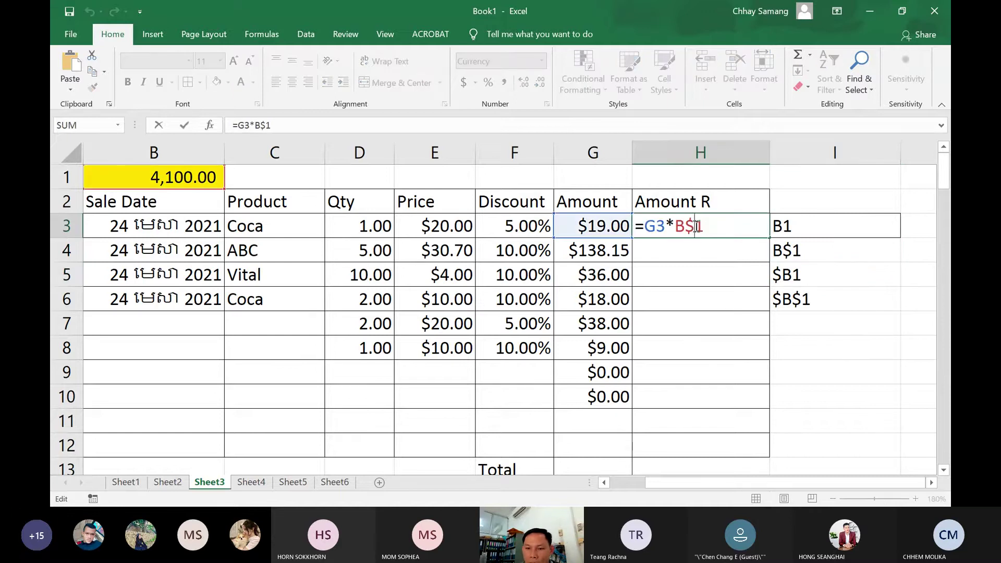
key("BackSpace")
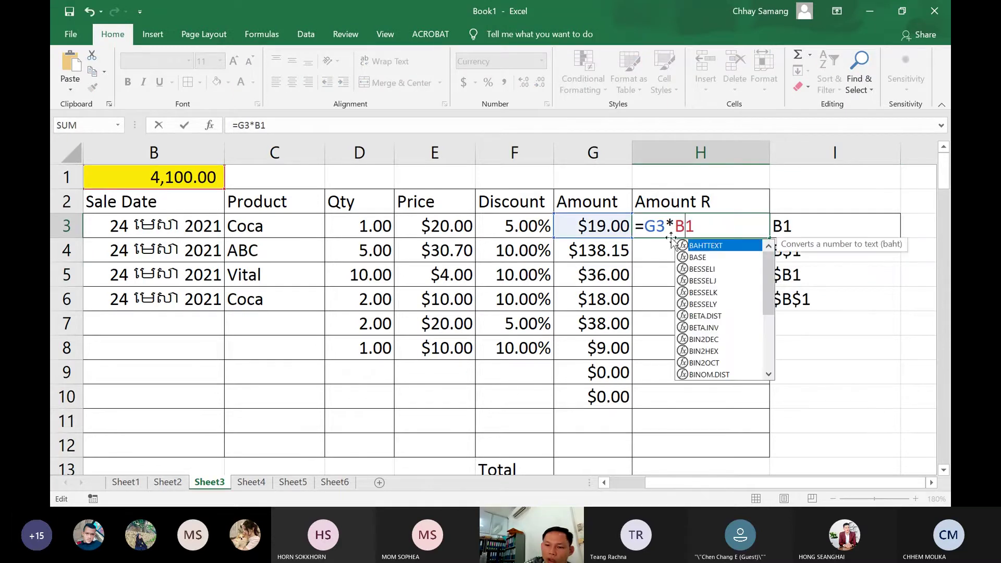
left_click(678, 229)
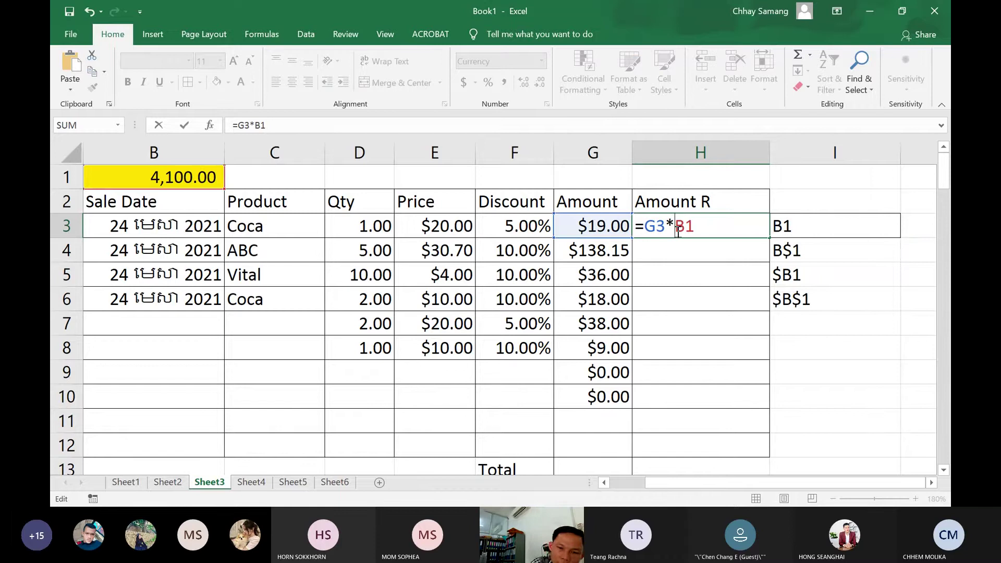
type("$")
key("Return")
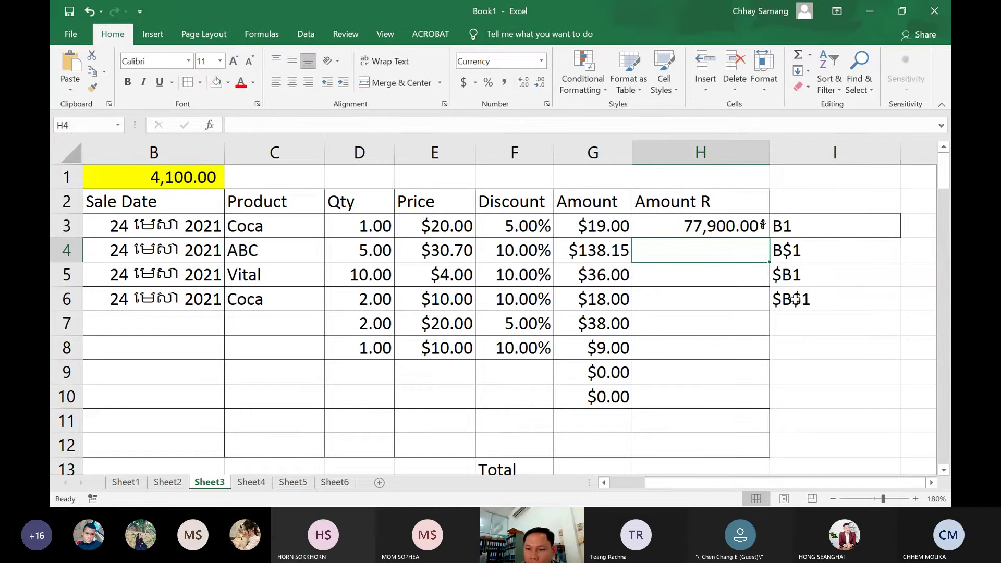
Make H3's formula the fully locked =G3*$B$1, then select the I3:I6 examples
left_click(696, 226)
double_click(697, 226)
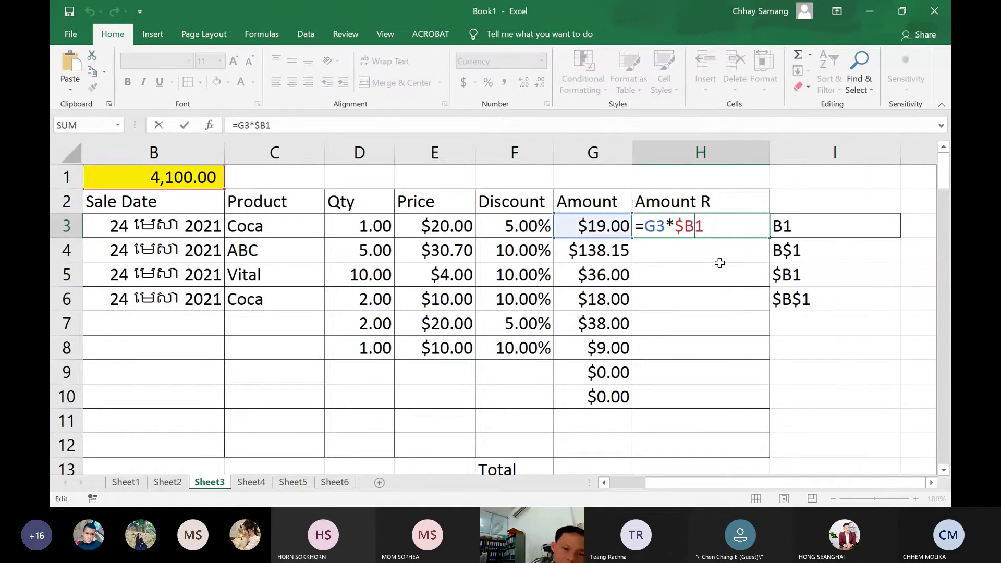
type("$")
key("Return")
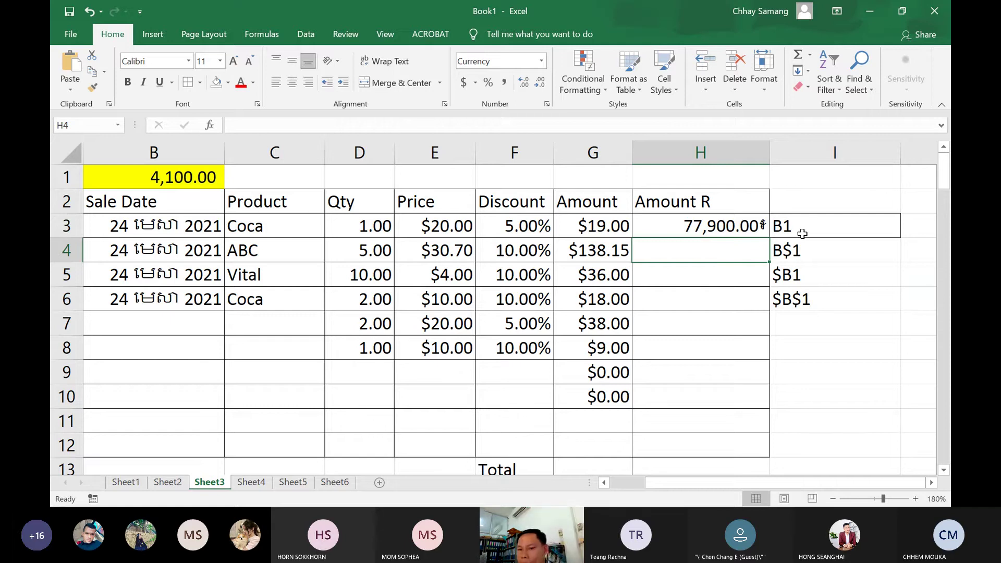
left_click_drag(800, 228, 805, 313)
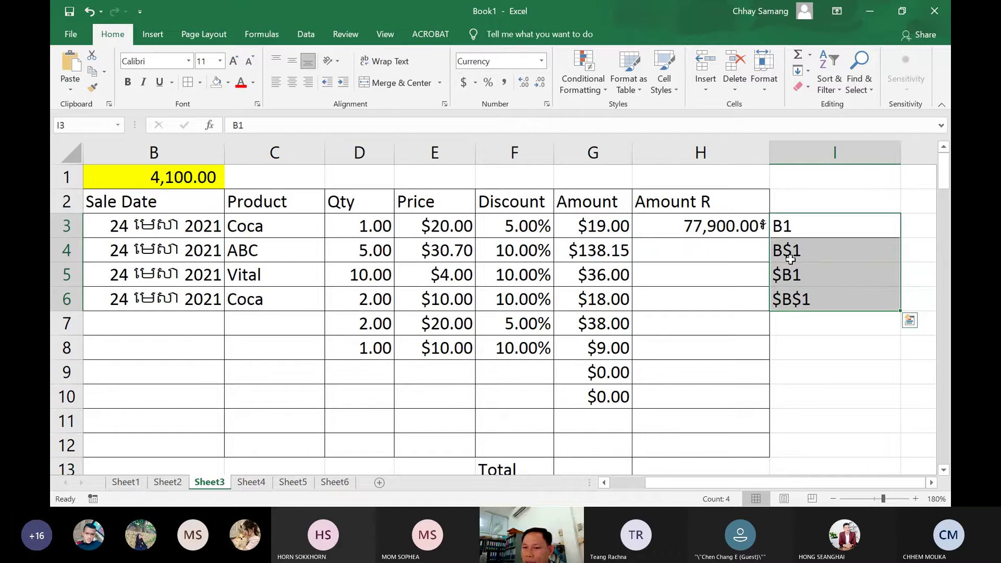
left_click(798, 254)
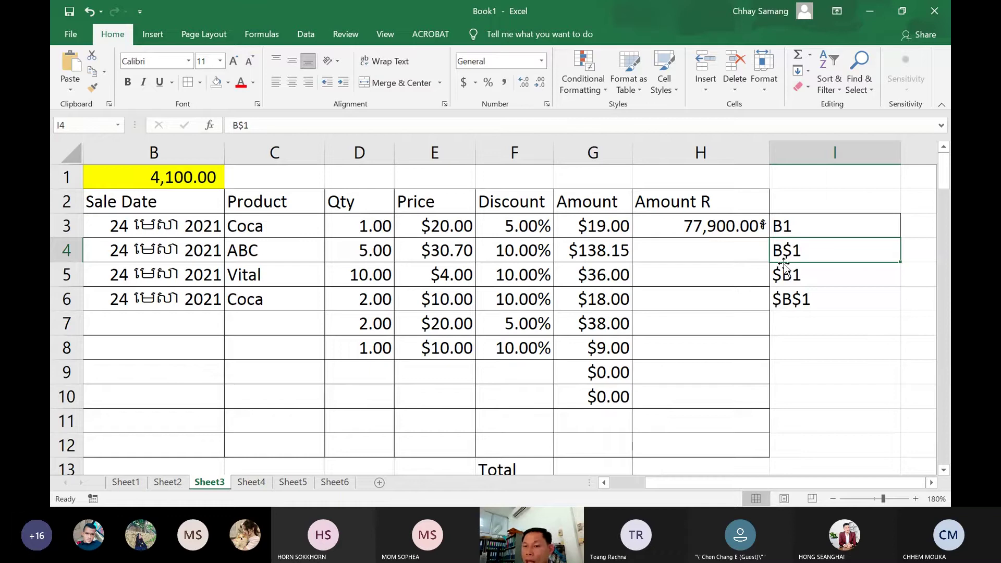
left_click(804, 228)
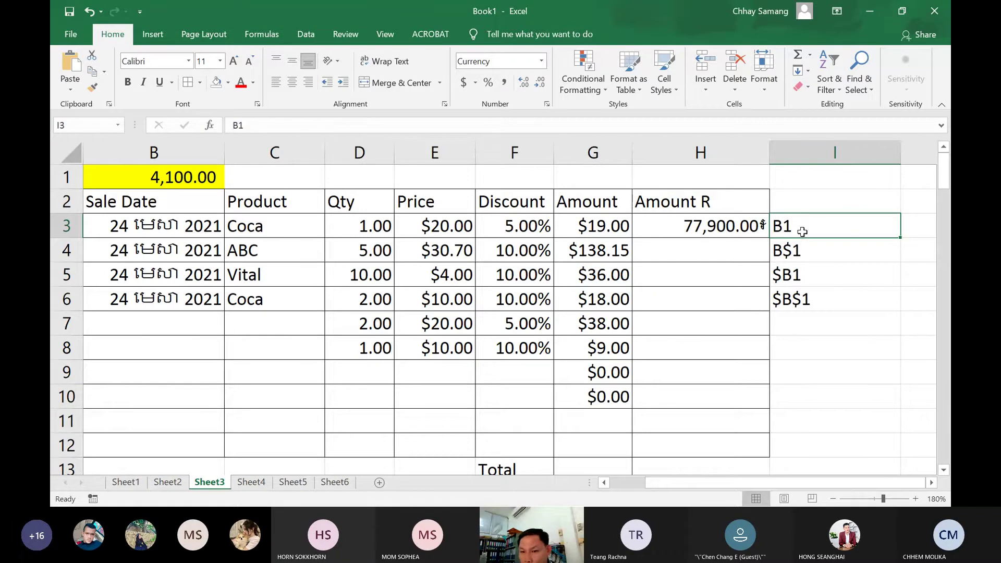
double_click(795, 230)
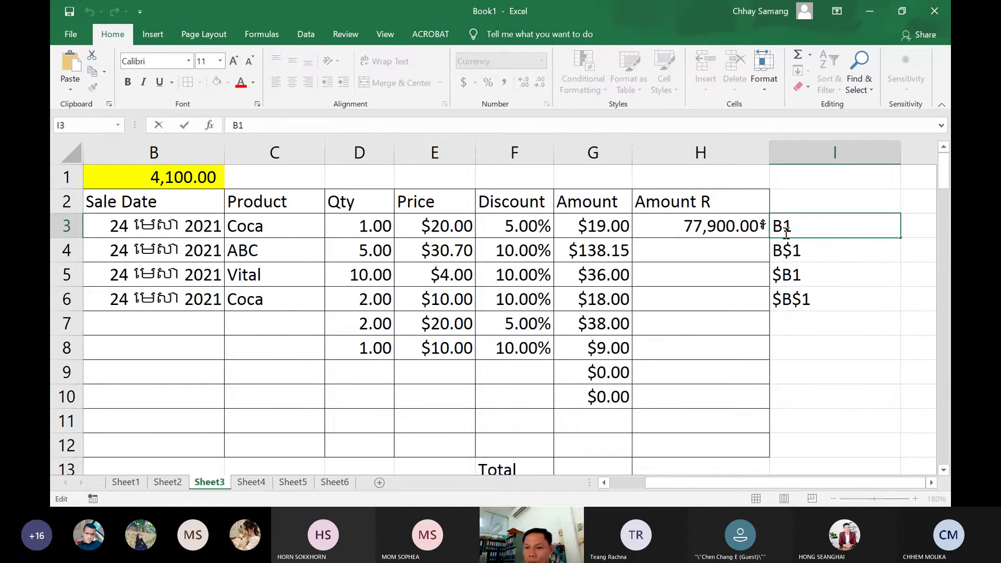
left_click_drag(784, 228, 792, 227)
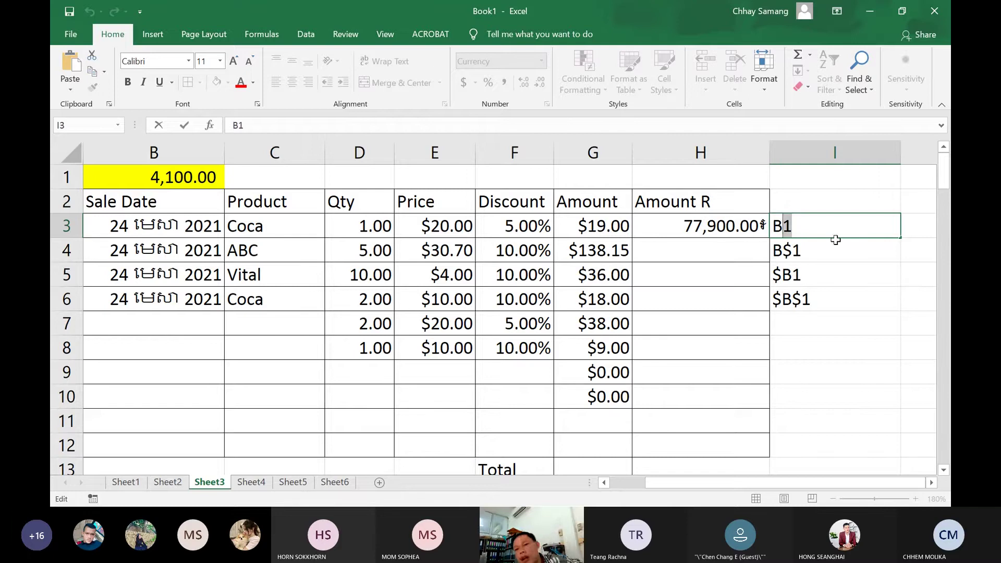
left_click(804, 251)
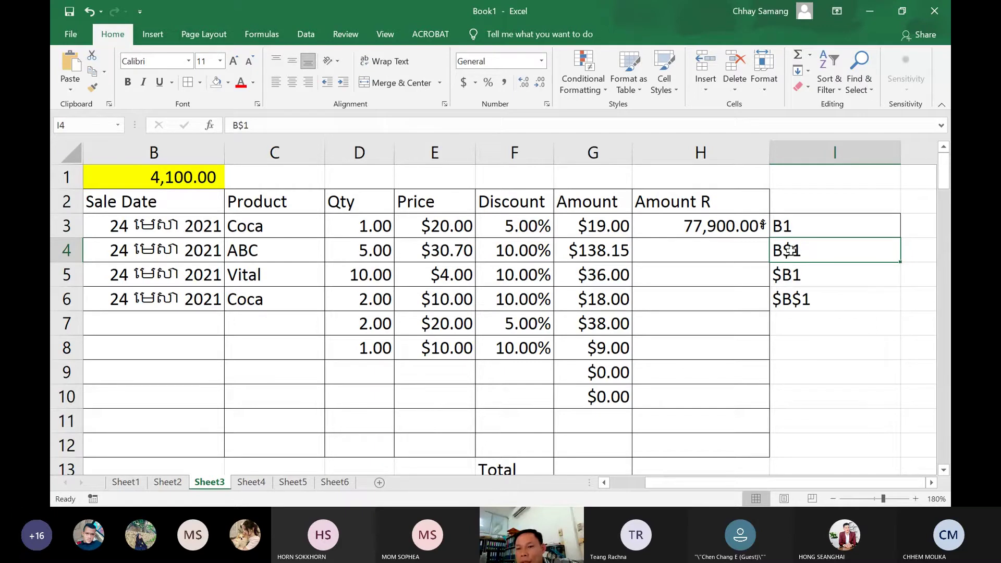
double_click(792, 253)
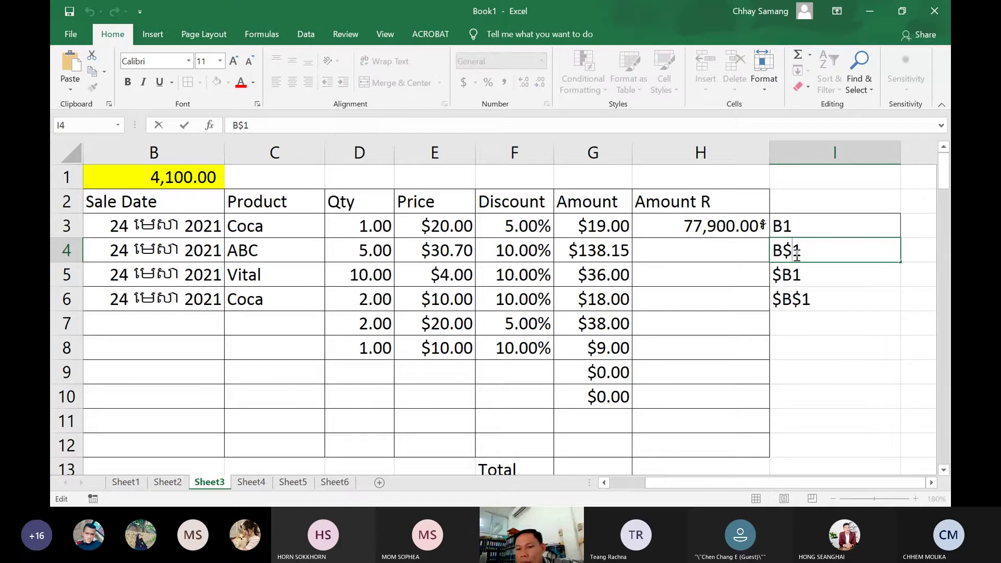
left_click_drag(805, 255, 793, 252)
double_click(793, 252)
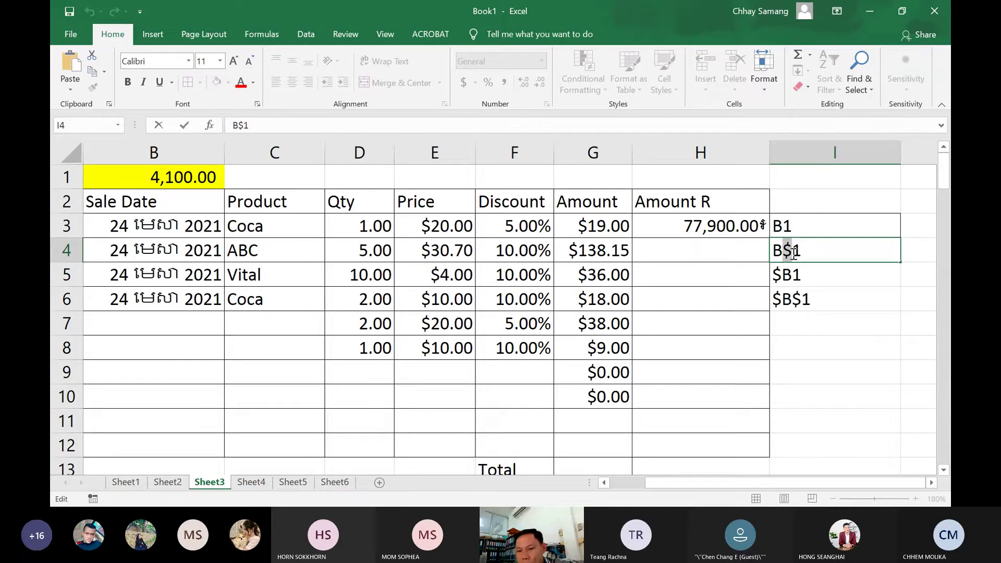
mouse_move(793, 254)
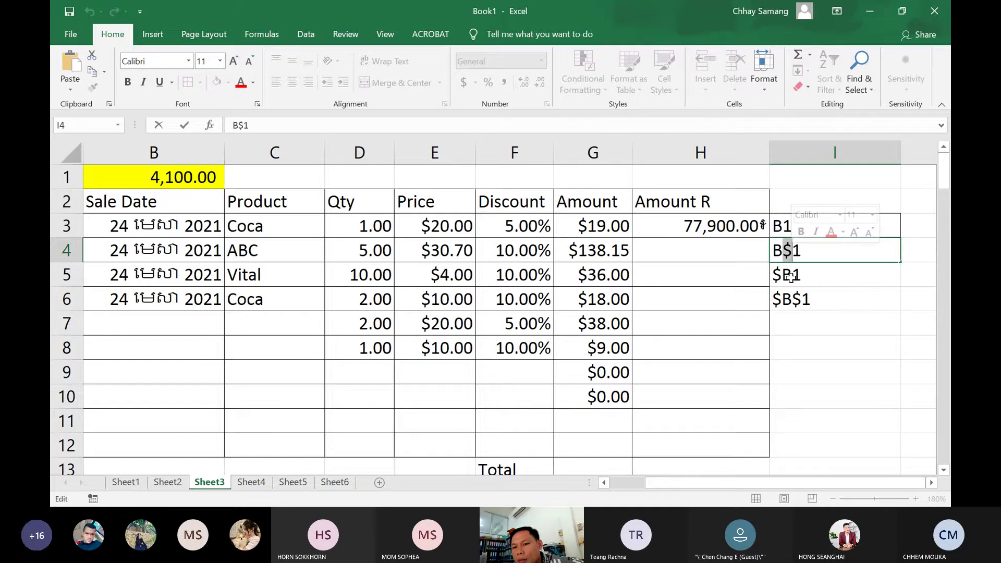
double_click(785, 276)
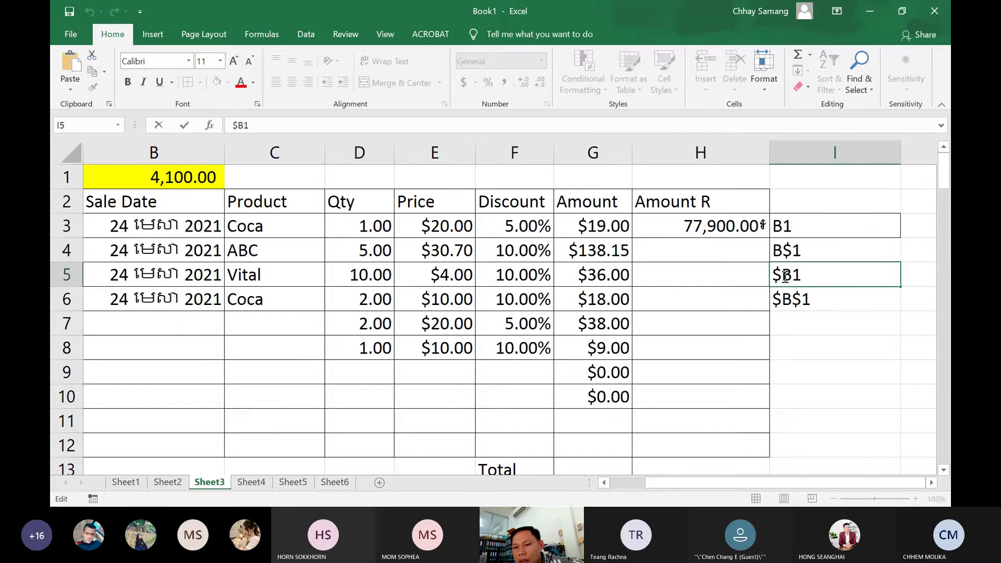
left_click_drag(788, 277, 776, 276)
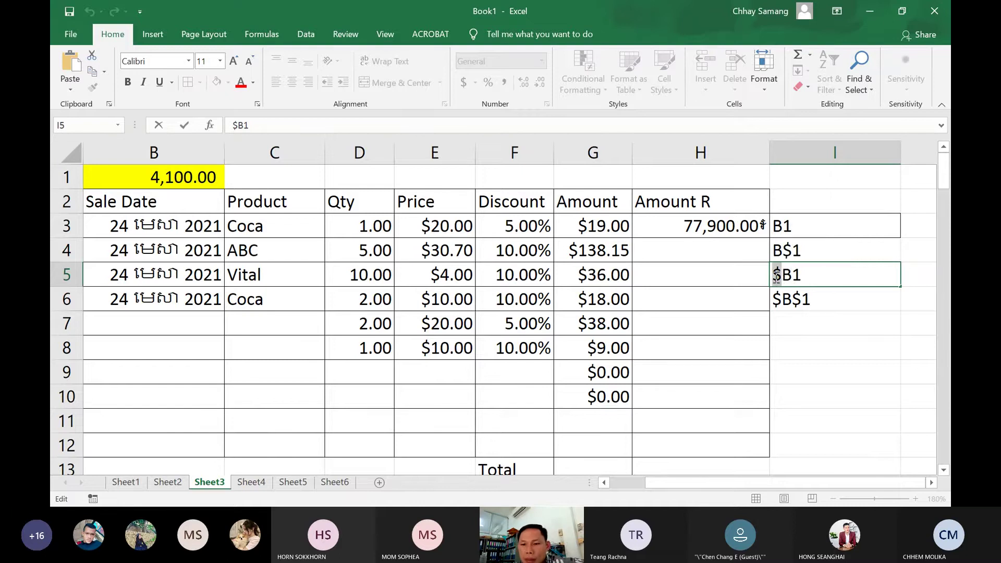
left_click(812, 301)
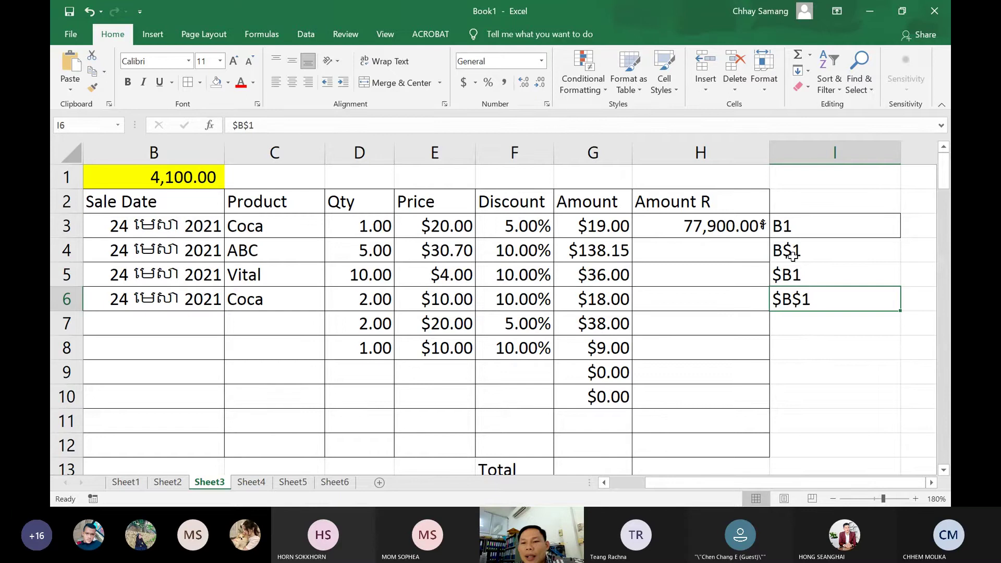
double_click(794, 255)
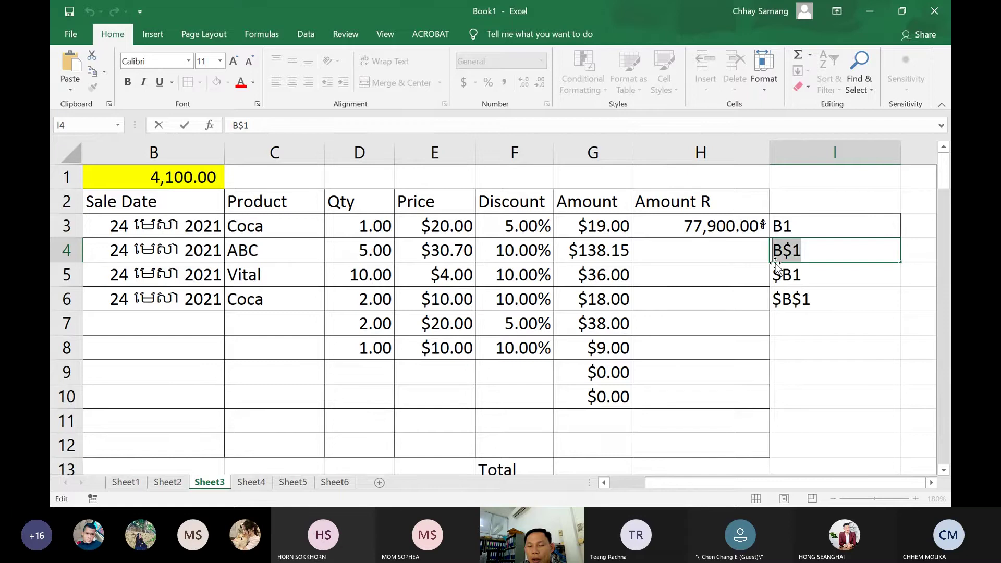
Change H3's formula so $B$1 becomes a relative B1 reference (=G3*B1)
double_click(720, 229)
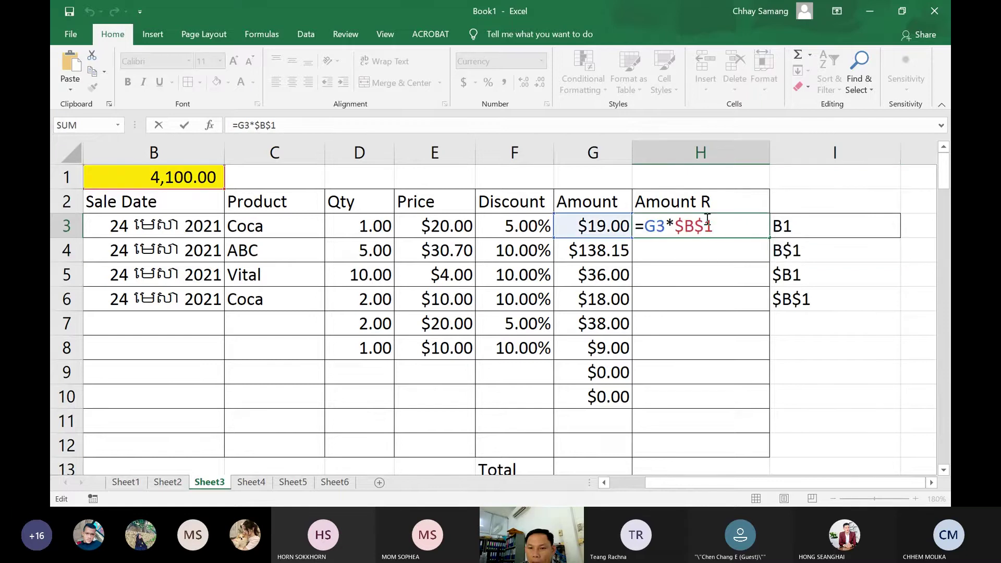
left_click_drag(714, 225, 680, 223)
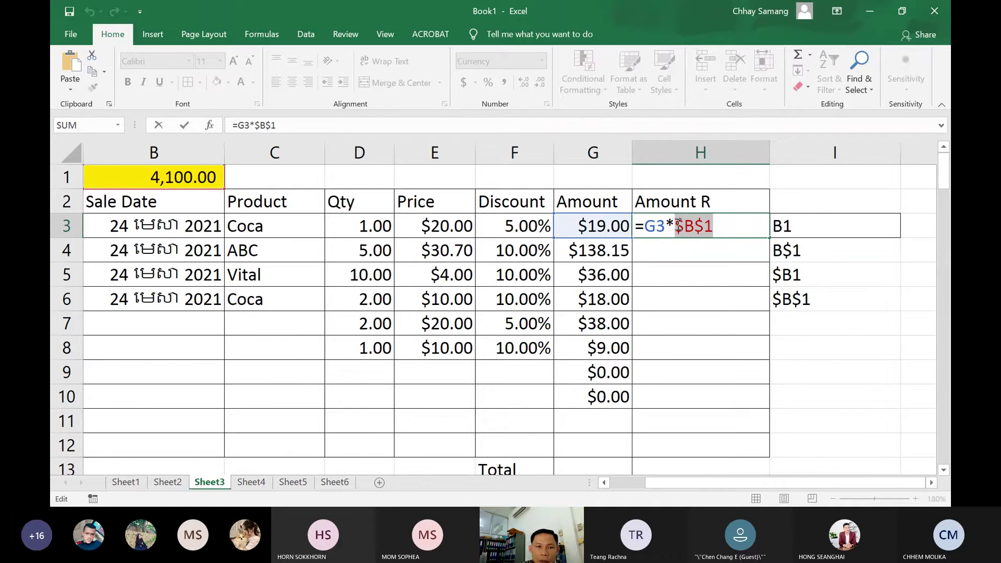
left_click(191, 183)
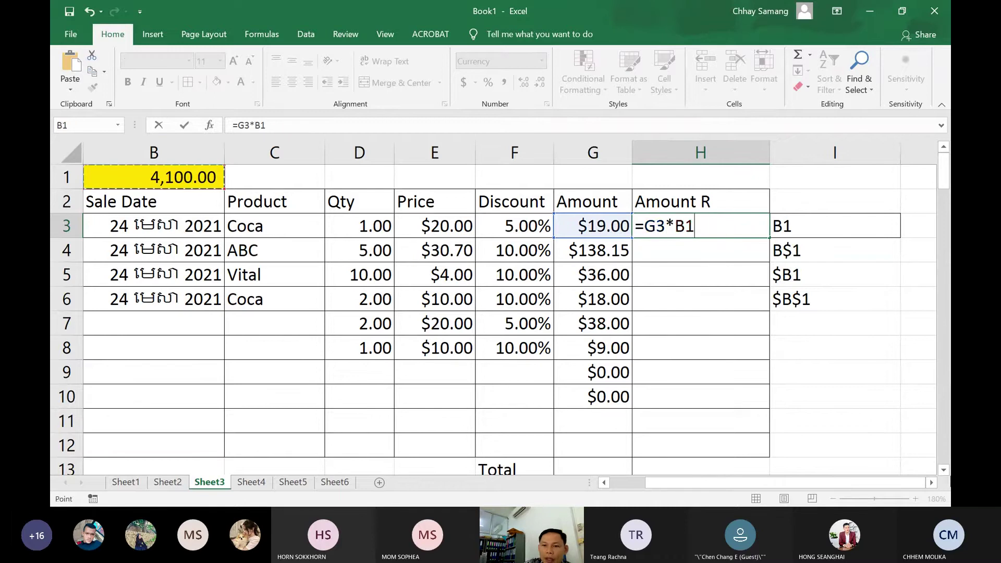
key("Return")
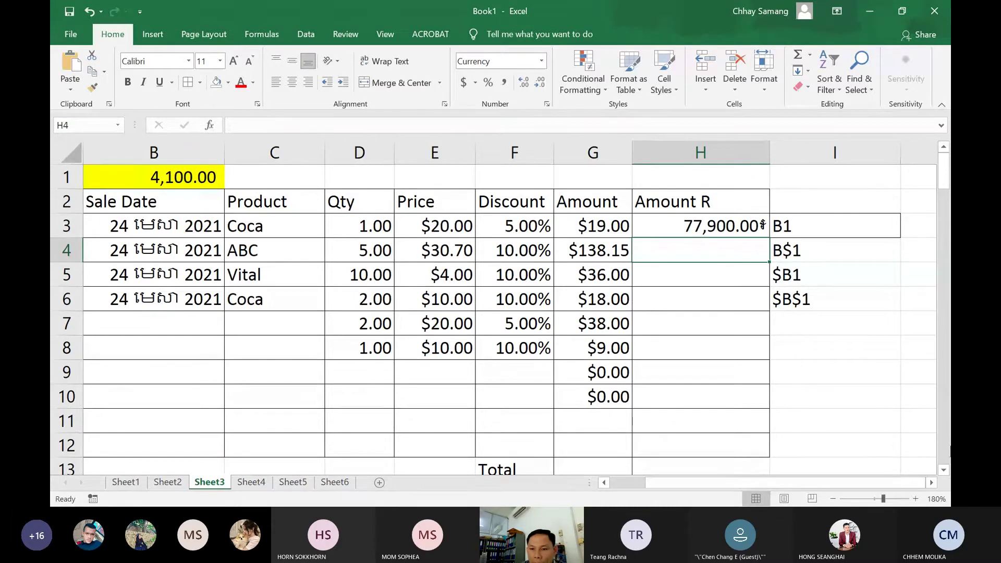
Fill H3 down to H11, inspect H6's shifted B4 reference, then clear H4:H11
left_click(731, 228)
left_click_drag(769, 238, 762, 423)
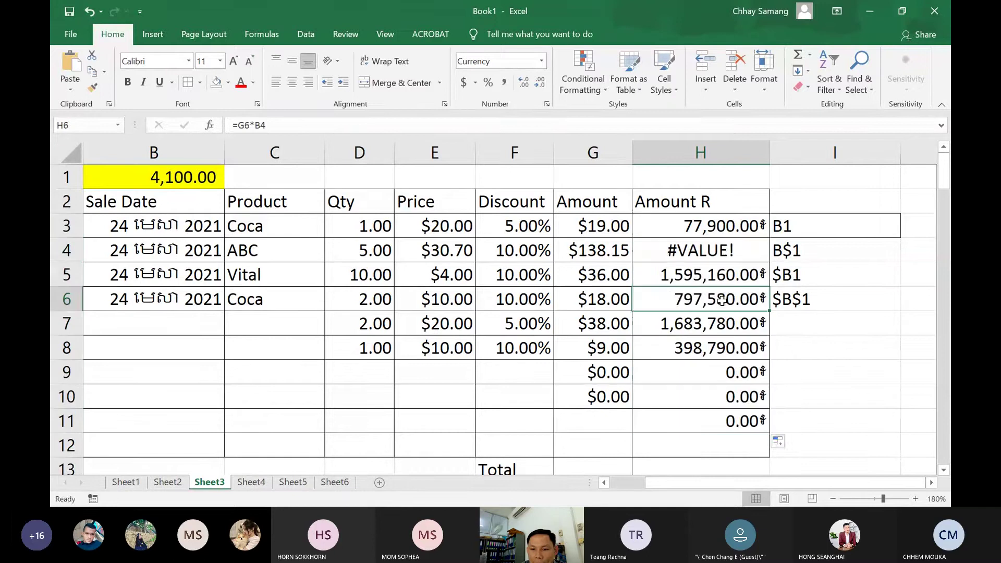
double_click(689, 299)
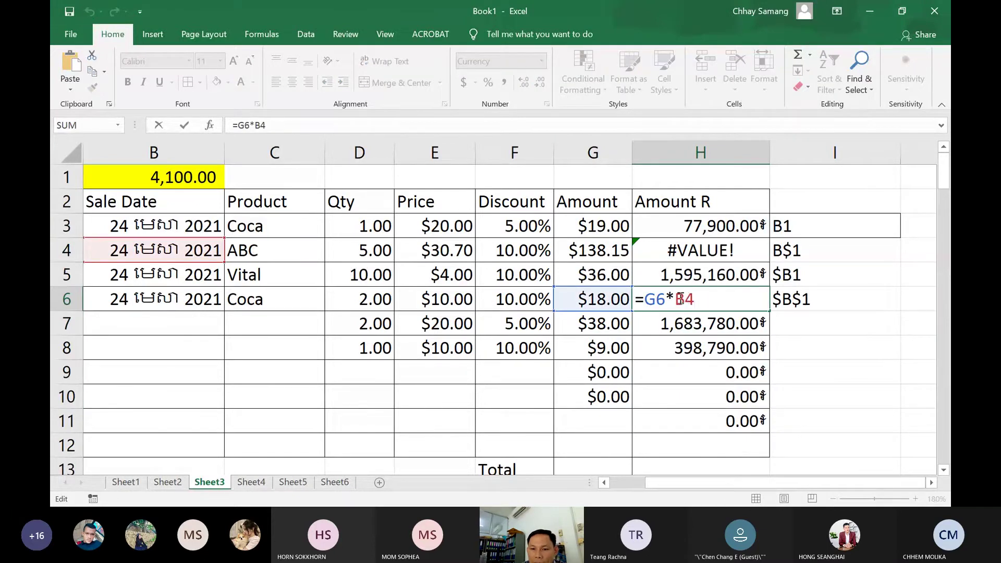
left_click_drag(685, 300, 659, 302)
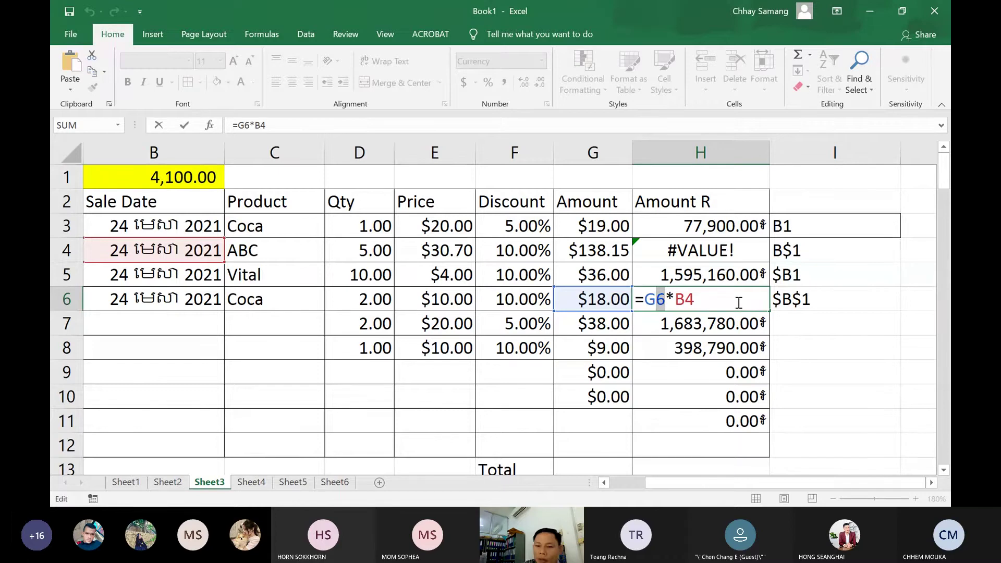
key("Return")
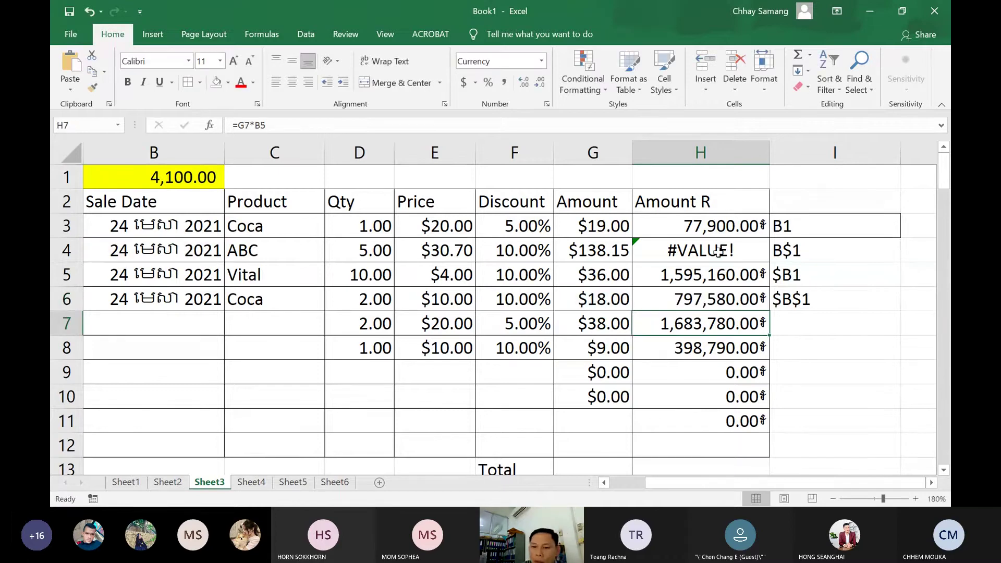
left_click_drag(720, 250, 704, 415)
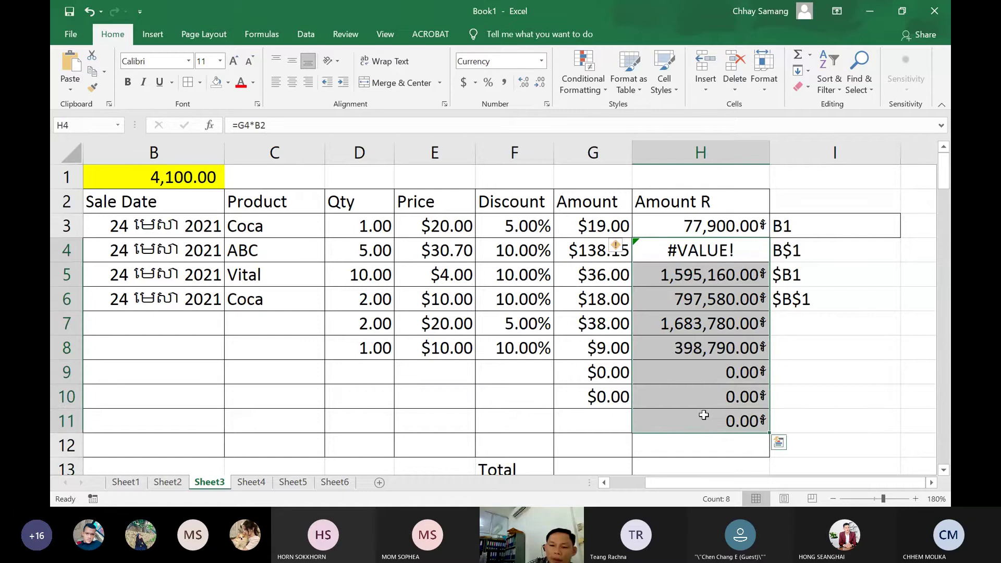
key("Delete")
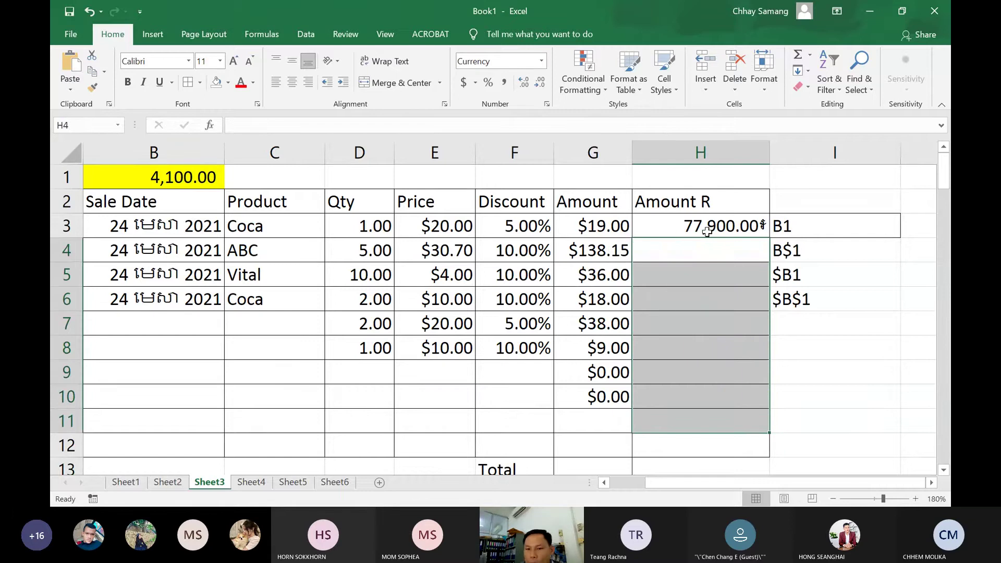
Lock the row in H3's formula so it reads =G3*B$1
double_click(691, 229)
left_click(691, 228)
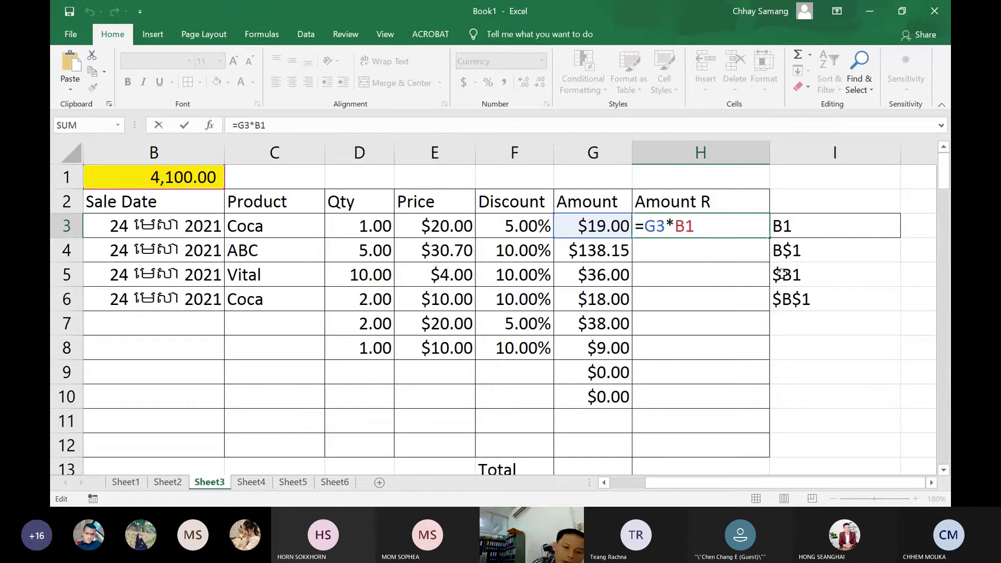
type("$")
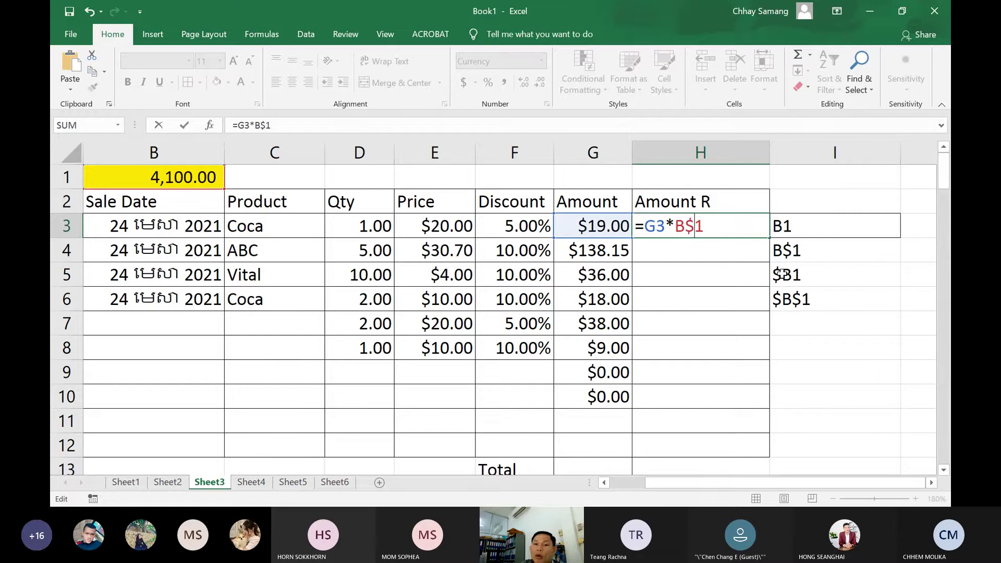
key("Return")
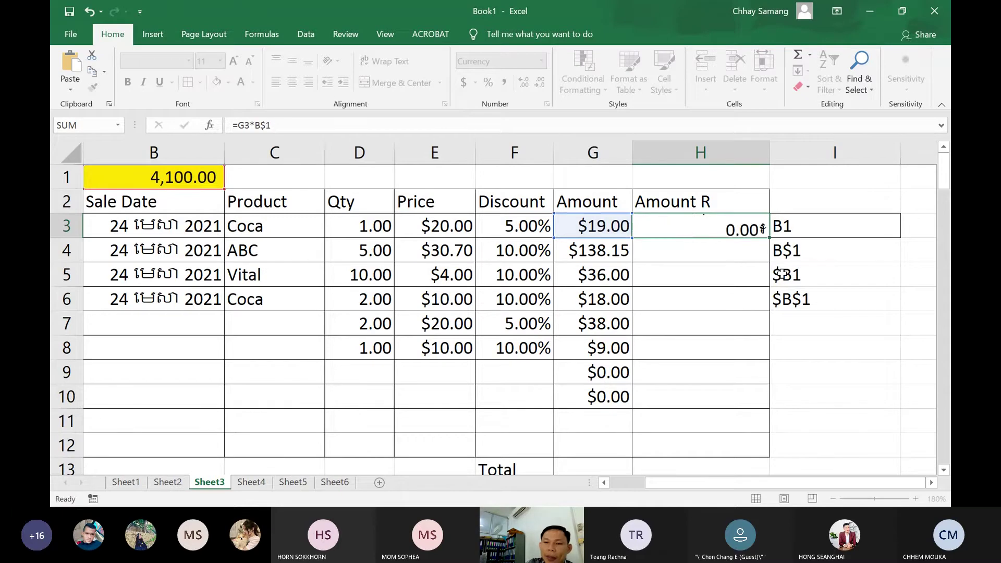
left_click(739, 227)
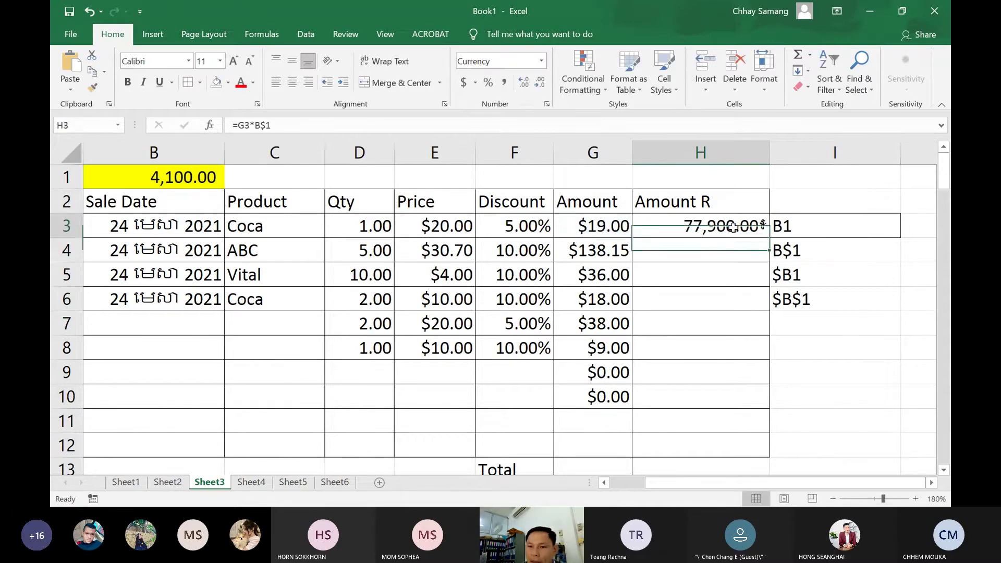
double_click(739, 228)
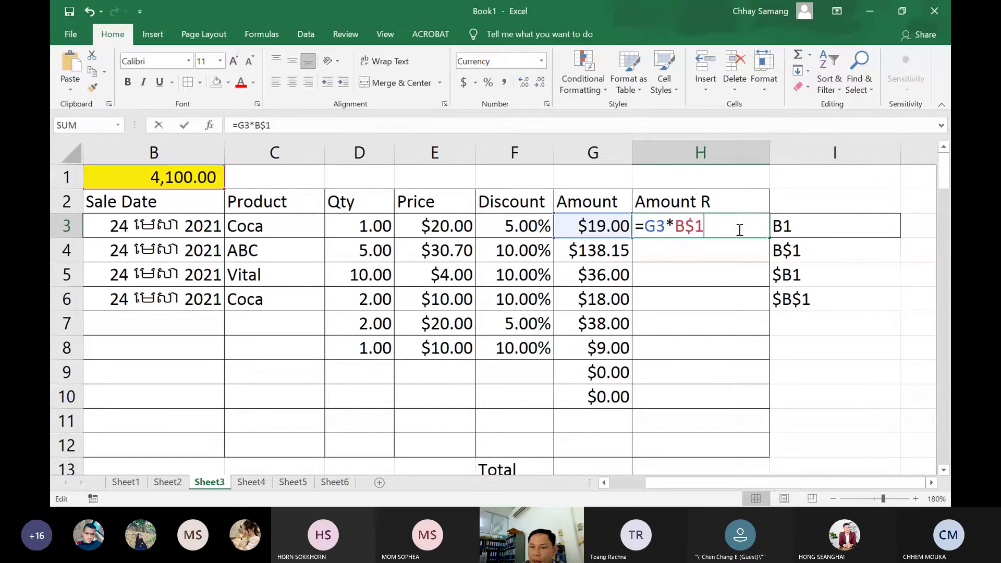
key("Escape")
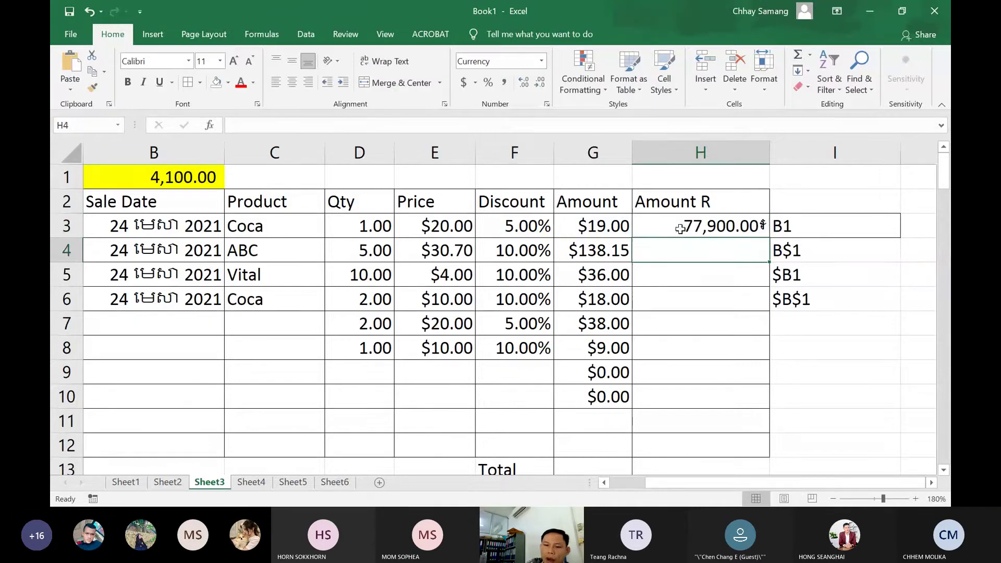
Fill H3 down to H11, confirm H4 and H8 still use B$1, then select B1
left_click_drag(776, 239, 770, 443)
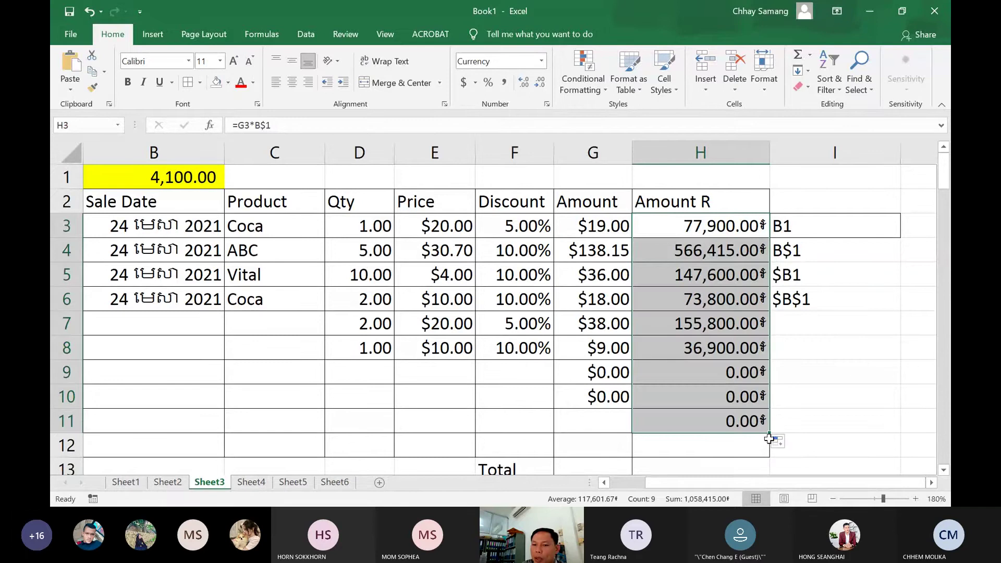
double_click(710, 249)
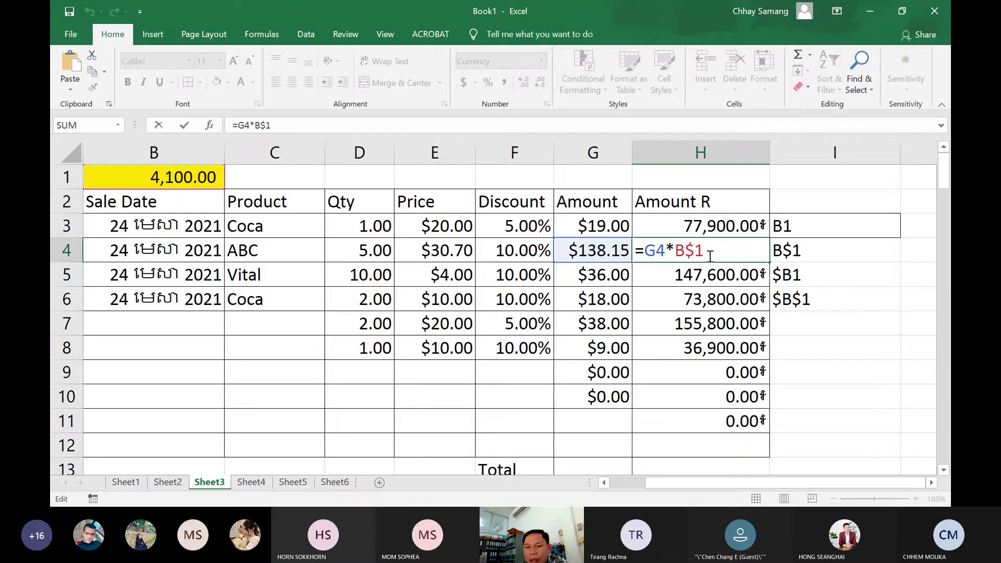
key("Return")
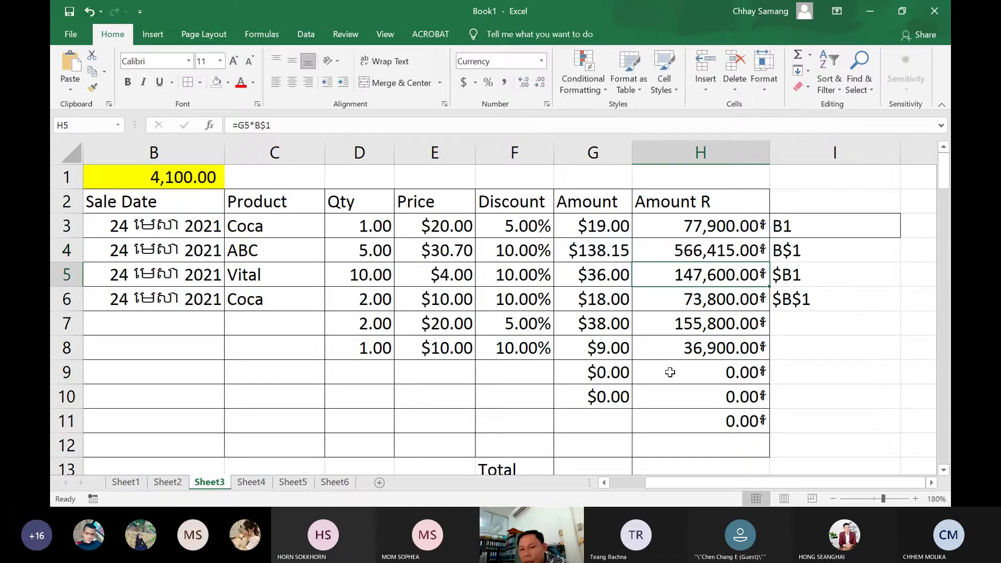
double_click(704, 350)
left_click_drag(707, 350, 684, 350)
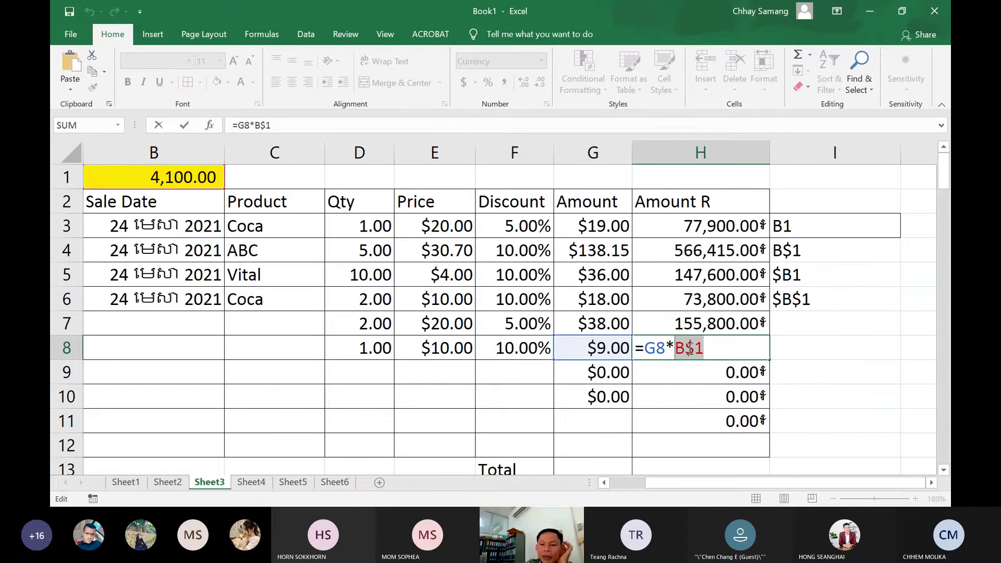
key("Return")
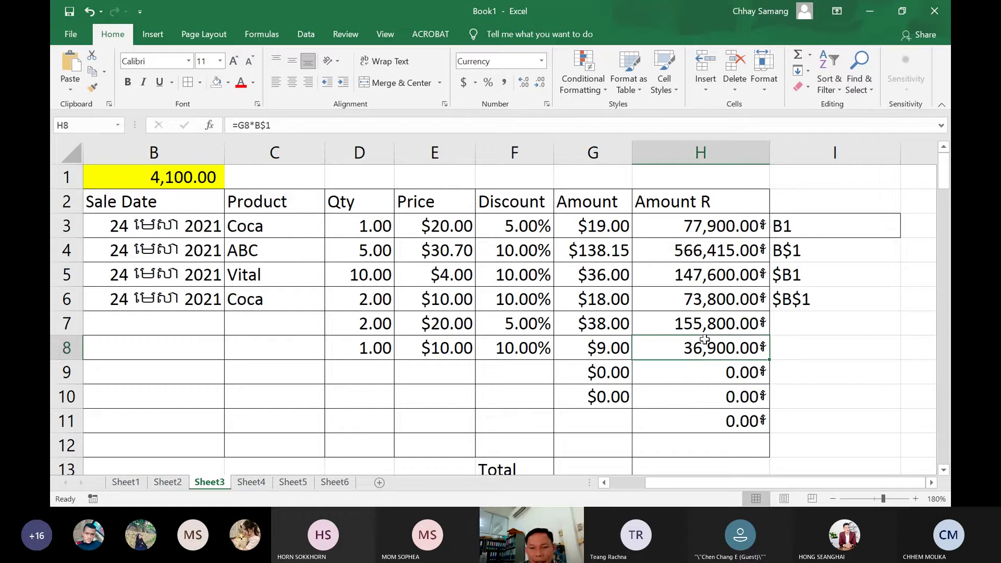
left_click(160, 178)
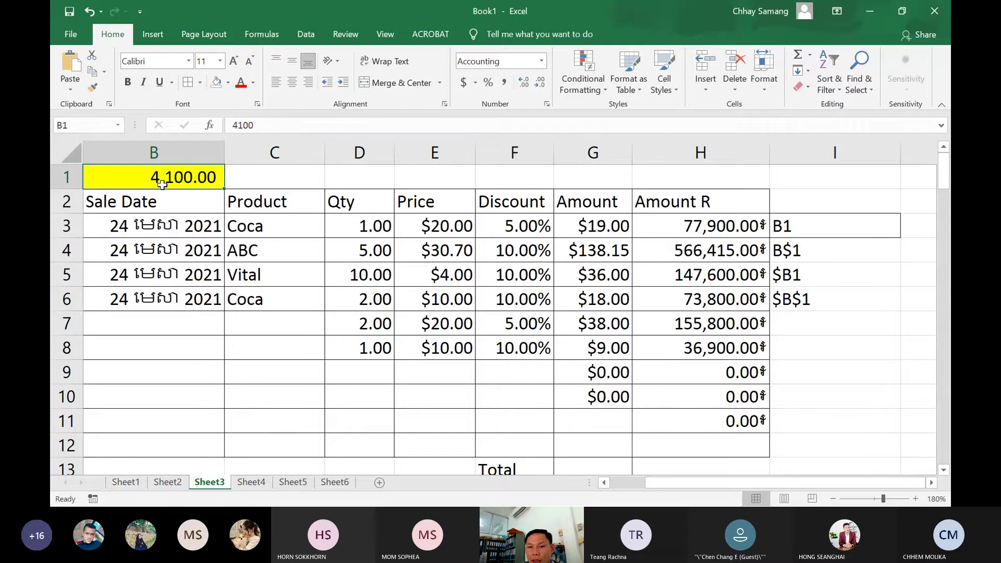
Enter 4000 as the new exchange rate in B1, then view H3's formula
type("4")
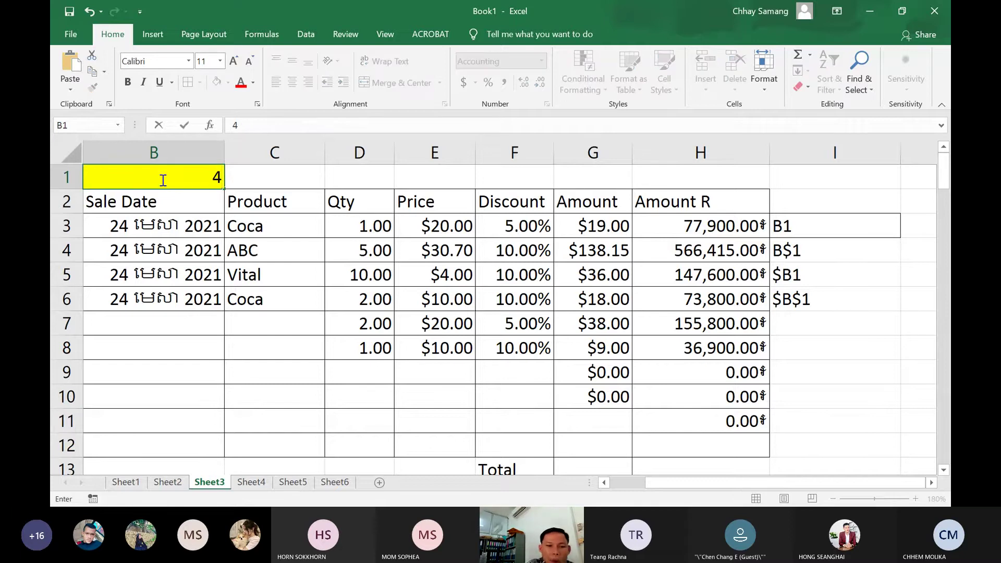
type("000")
key("ctrl+Return")
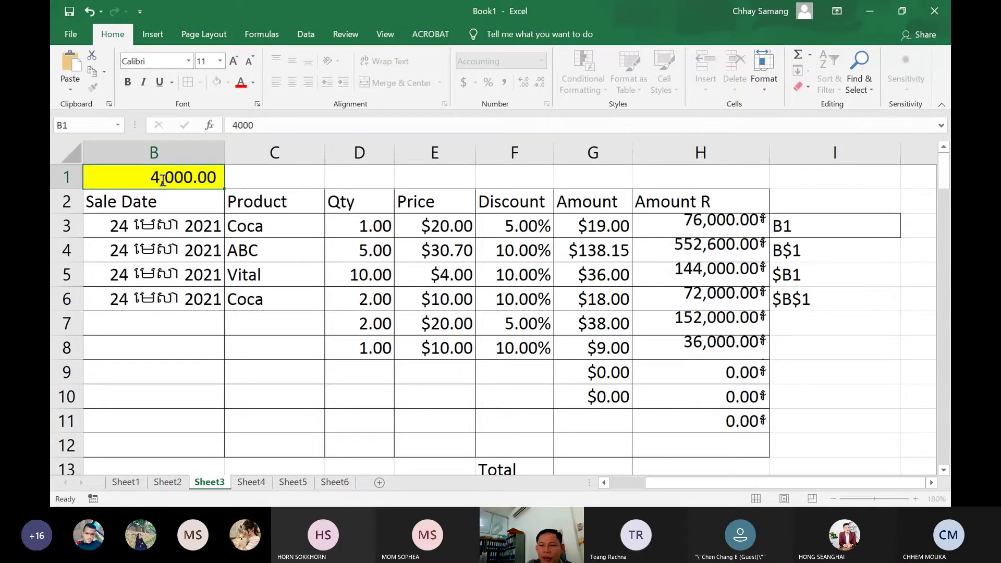
key("Return")
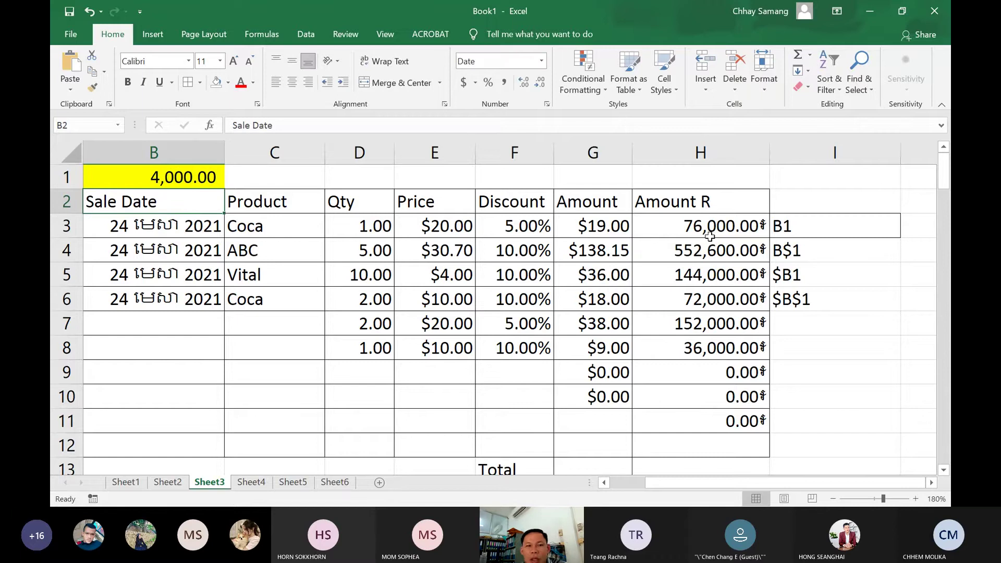
double_click(712, 236)
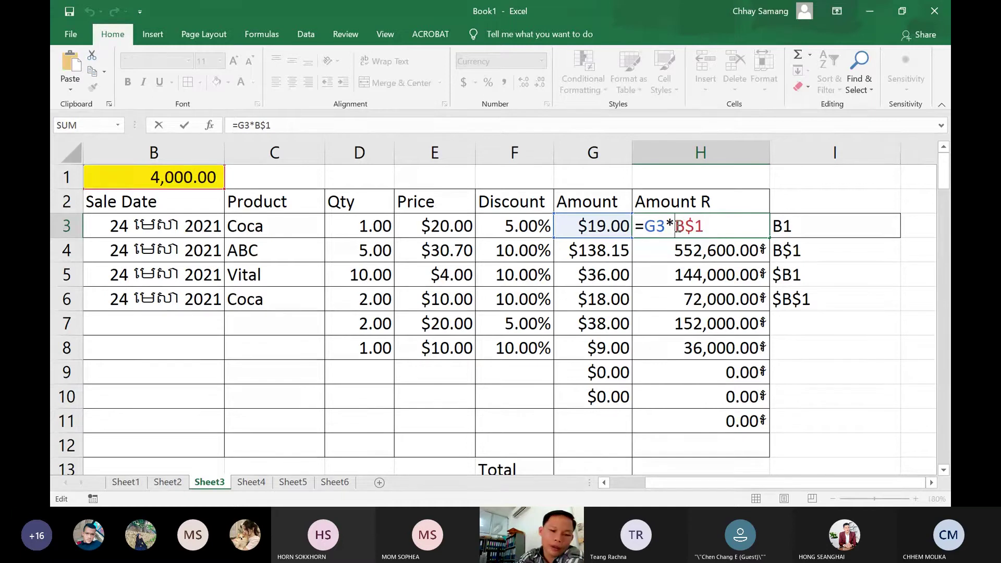
Make H3 =G3*$B$1, fill it down to H11, and check H4's formula
left_click(677, 226)
type("$")
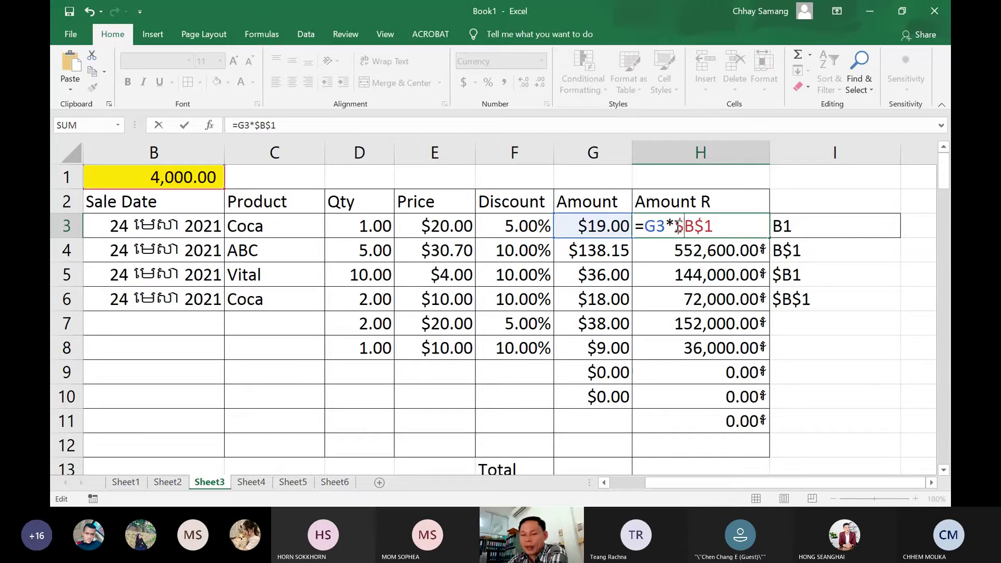
key("Return")
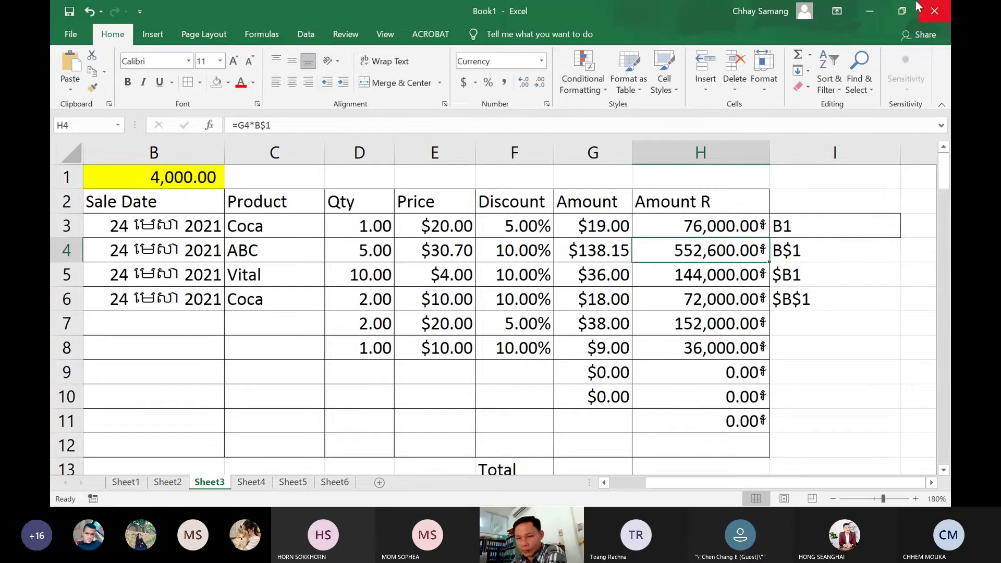
left_click(749, 228)
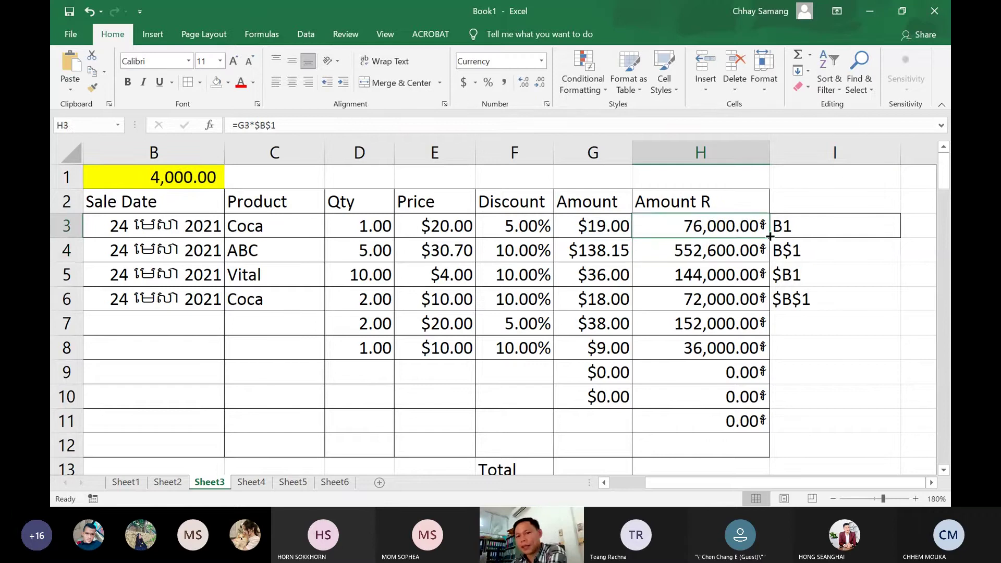
left_click_drag(769, 238, 748, 442)
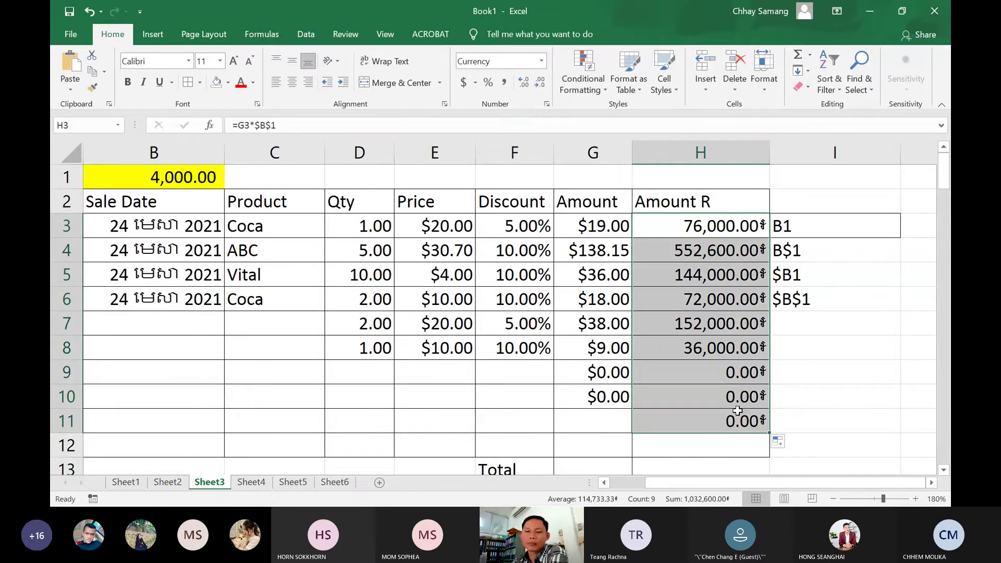
left_click(729, 253)
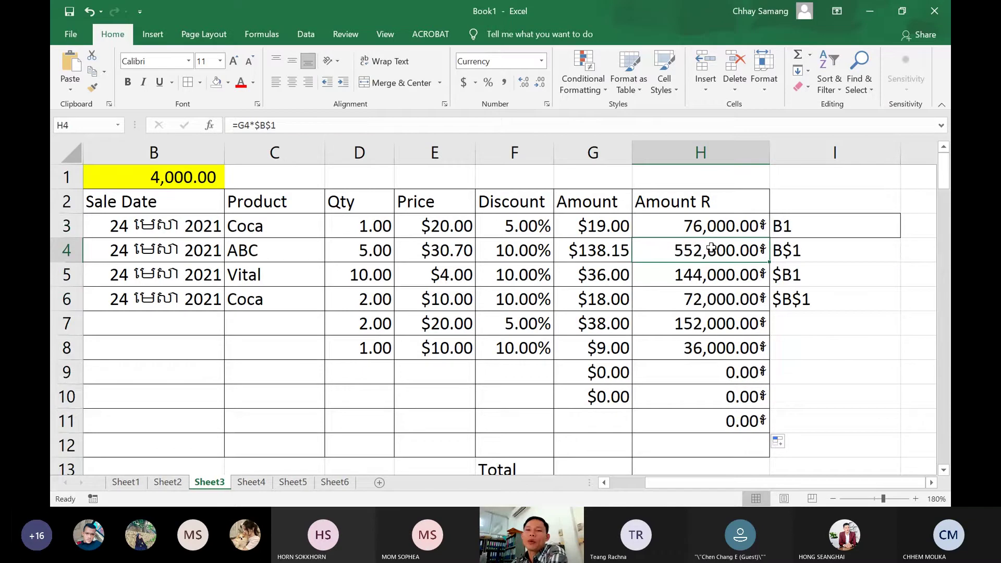
double_click(712, 247)
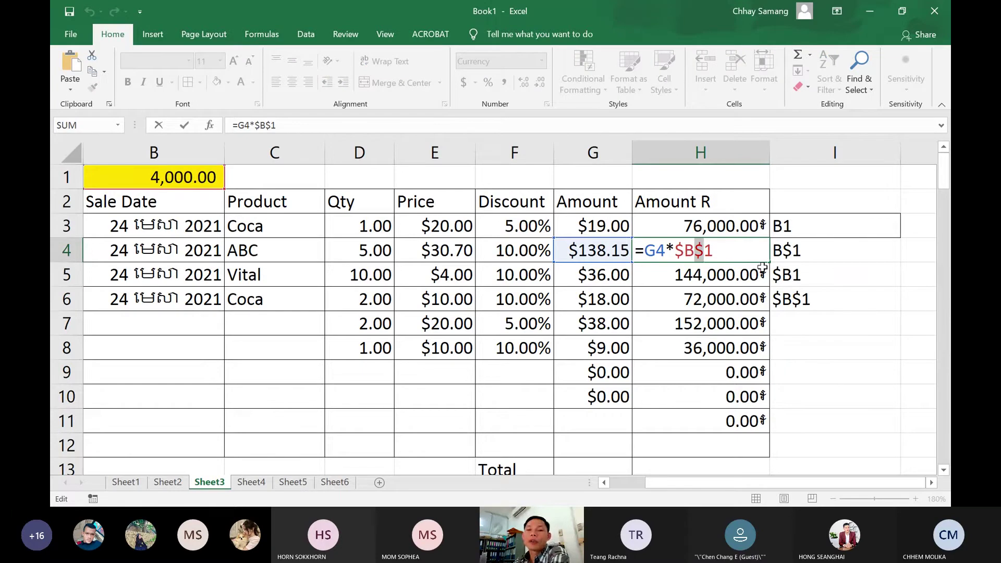
key("Return")
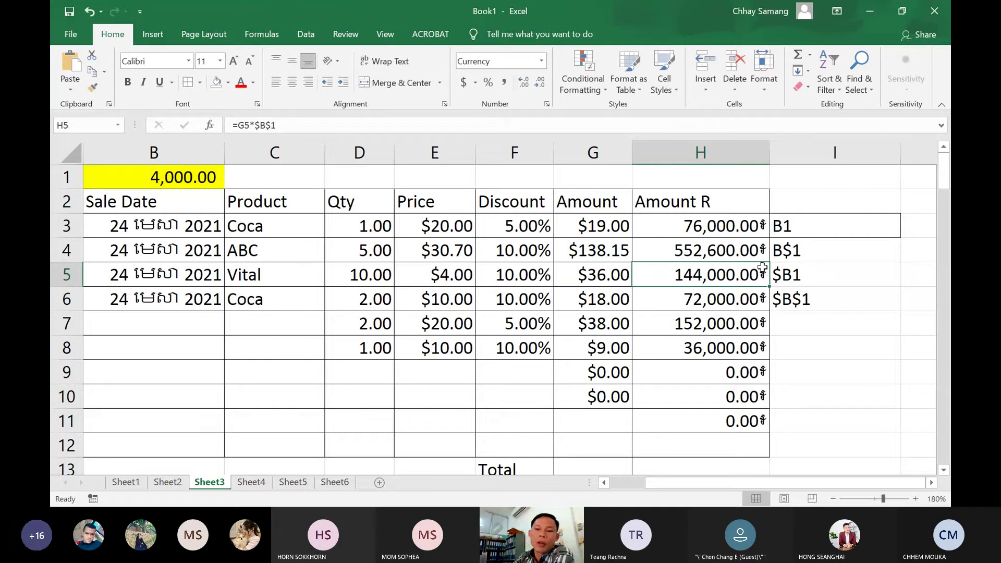
Test-copy H3's formula right into I3, then delete it
left_click(756, 228)
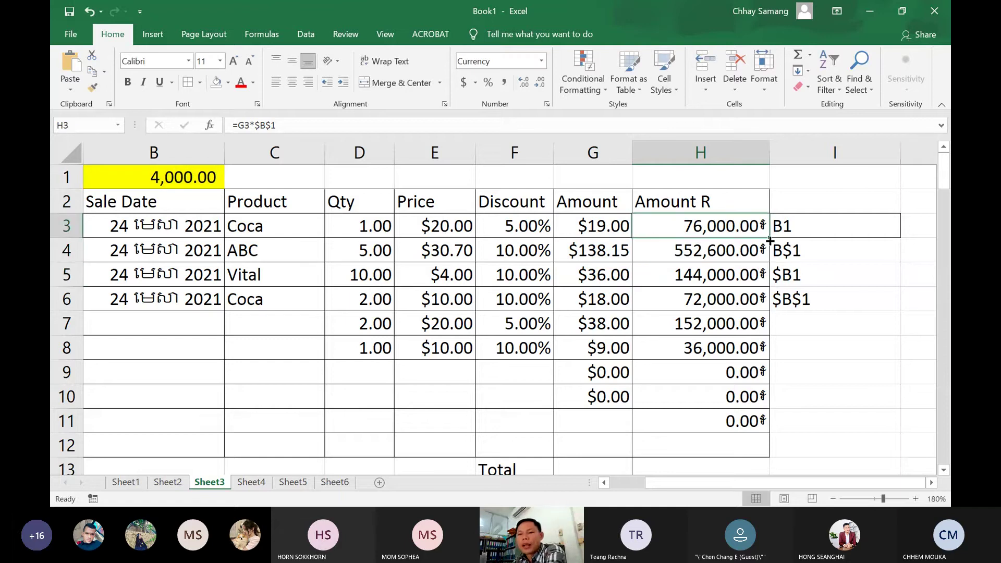
left_click_drag(770, 241, 825, 229)
double_click(826, 225)
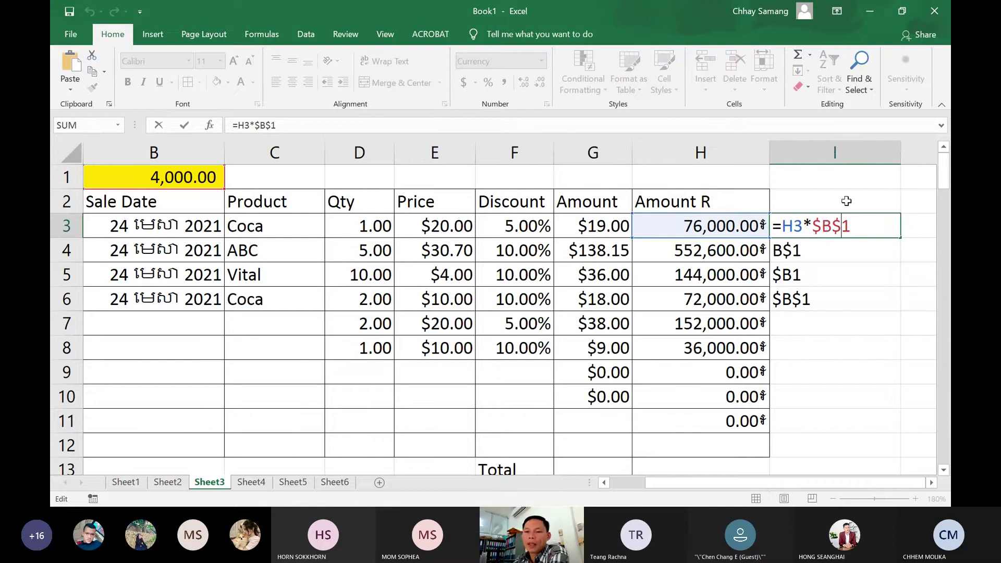
key("ctrl+Return")
key("Delete")
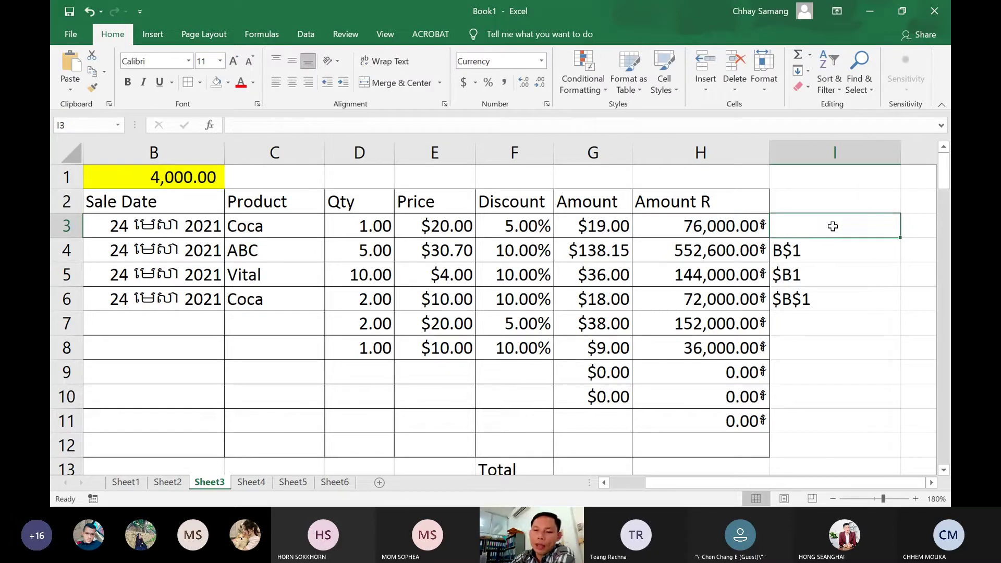
Revert H3 to =G3*B$1 by removing the column lock
double_click(723, 229)
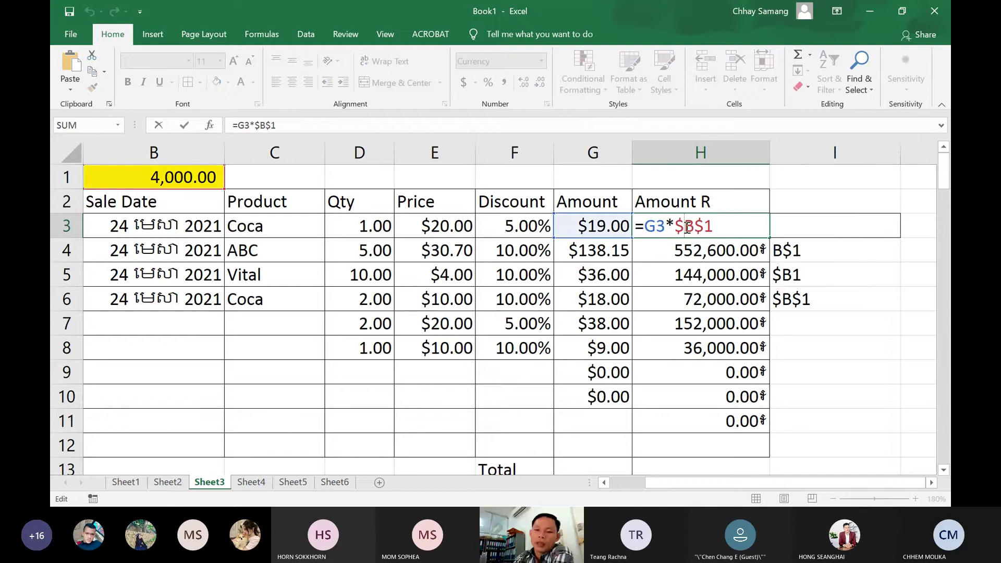
left_click(684, 228)
key("BackSpace")
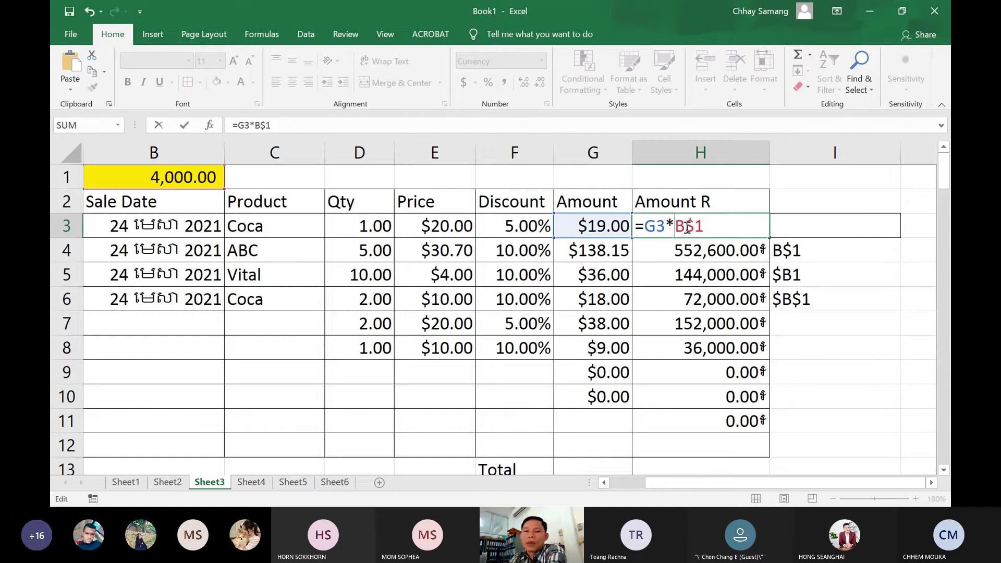
key("Return")
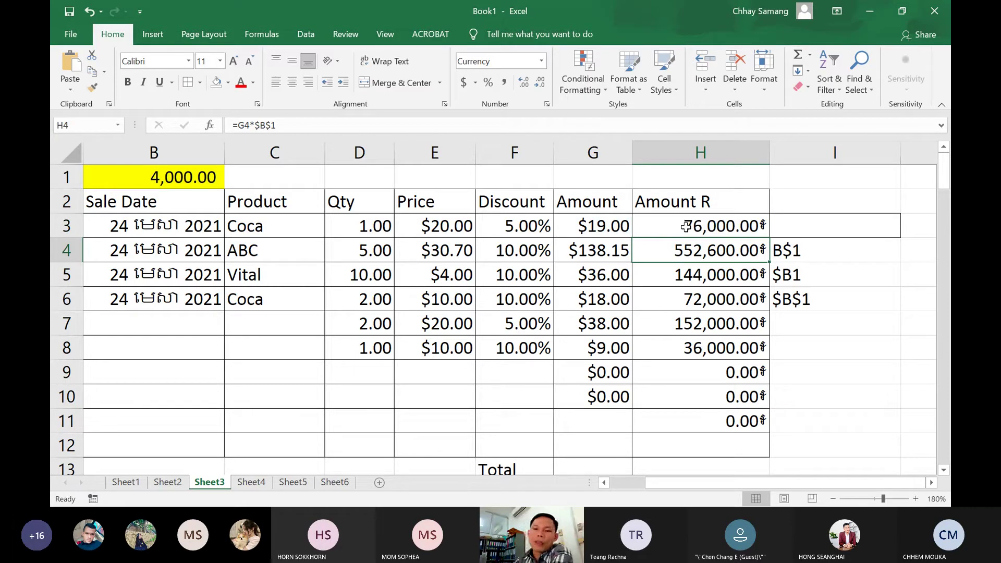
left_click(686, 226)
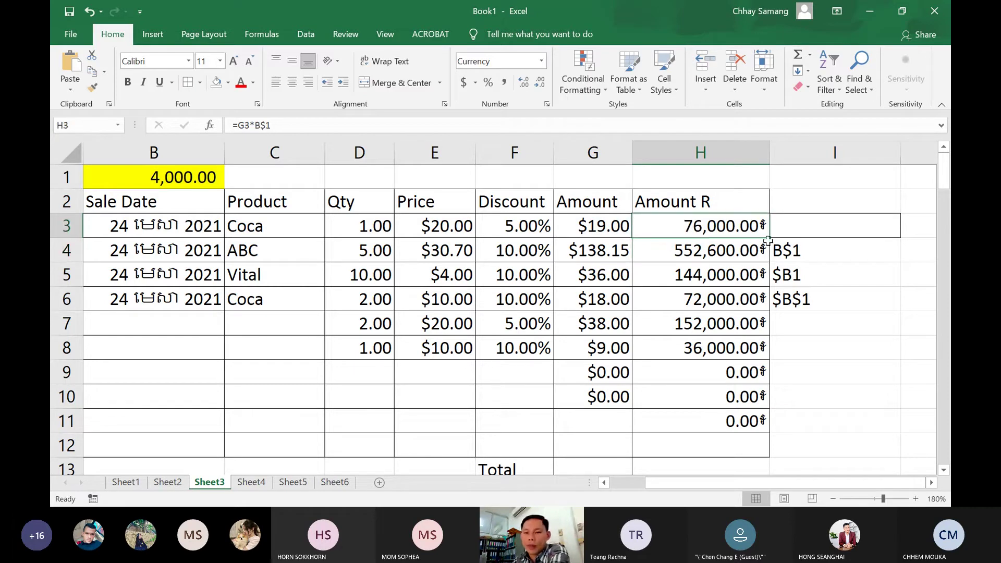
left_click_drag(772, 238, 841, 229)
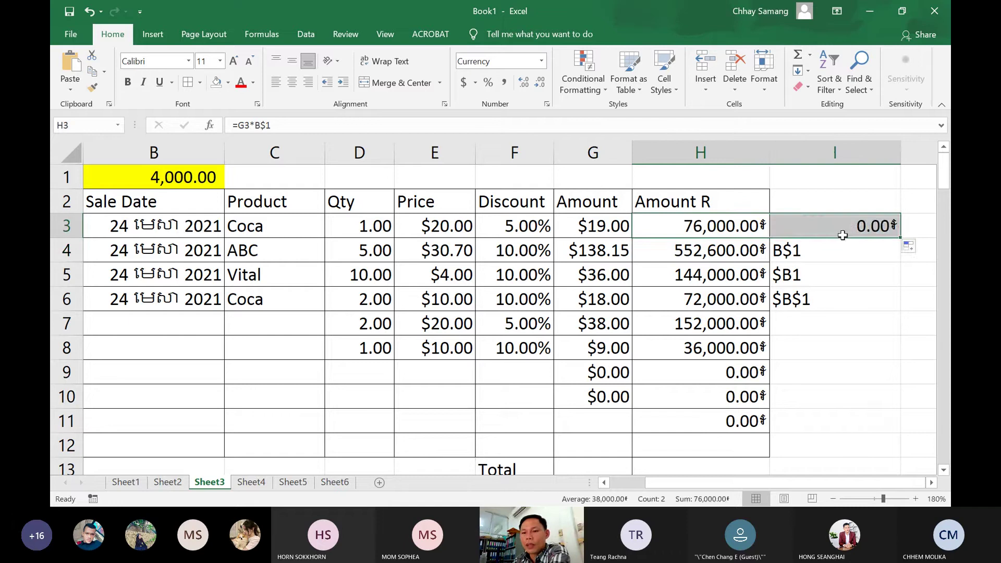
double_click(844, 228)
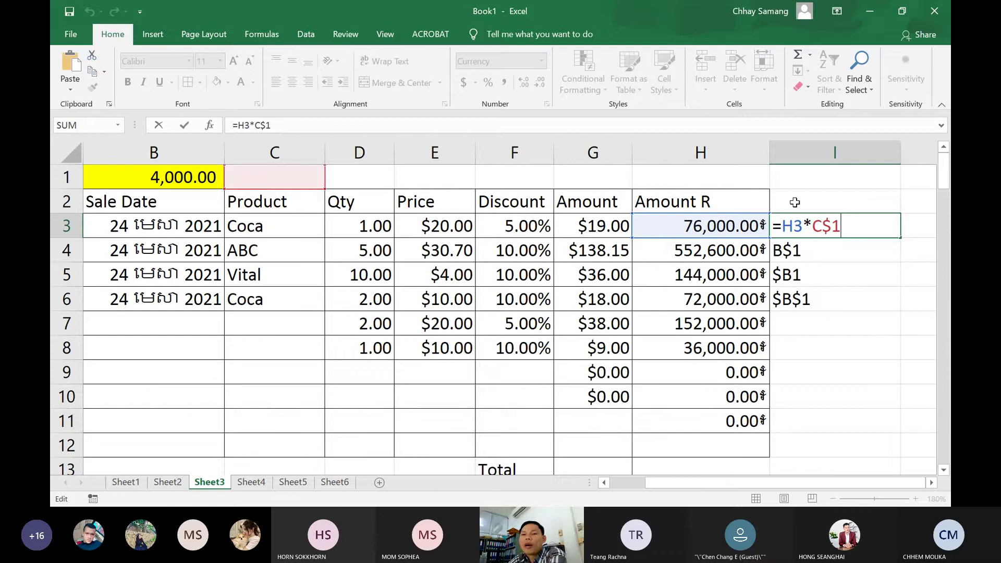
key("BackSpace")
key("BackSpace")
key("BackSpace")
key("BackSpace")
key("BackSpace")
key("BackSpace")
key("BackSpace")
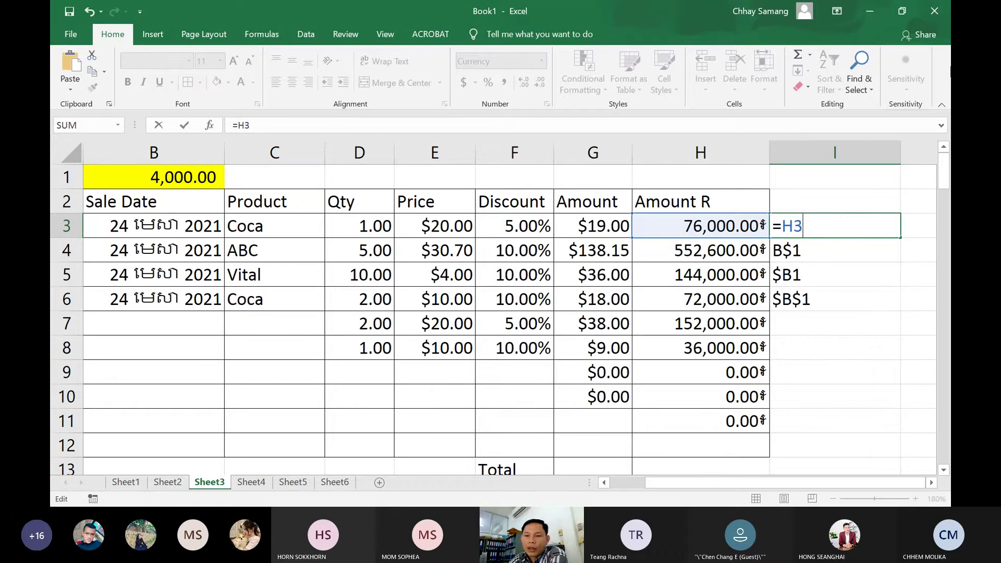
key("Escape")
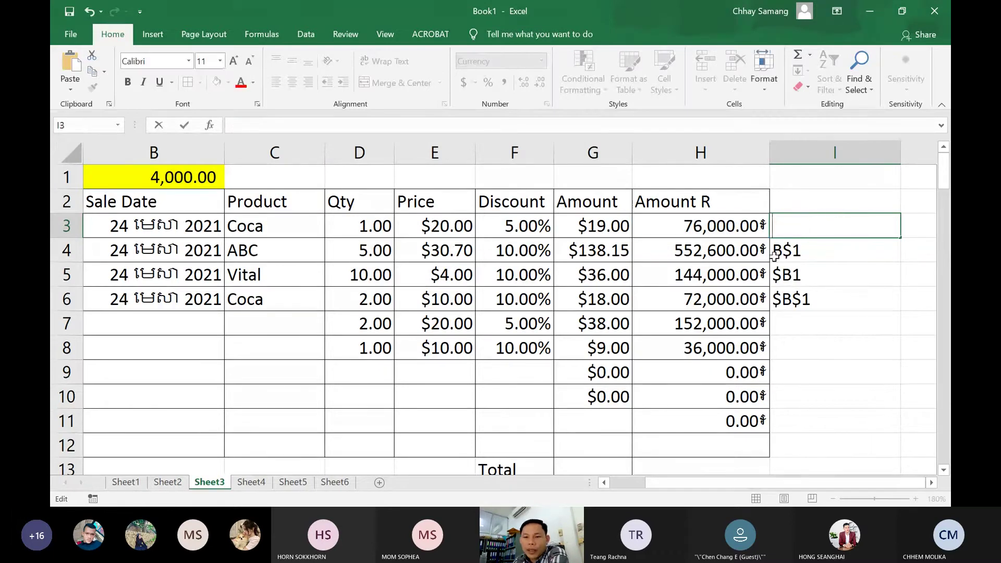
left_click(749, 246)
left_click(746, 232)
double_click(792, 253)
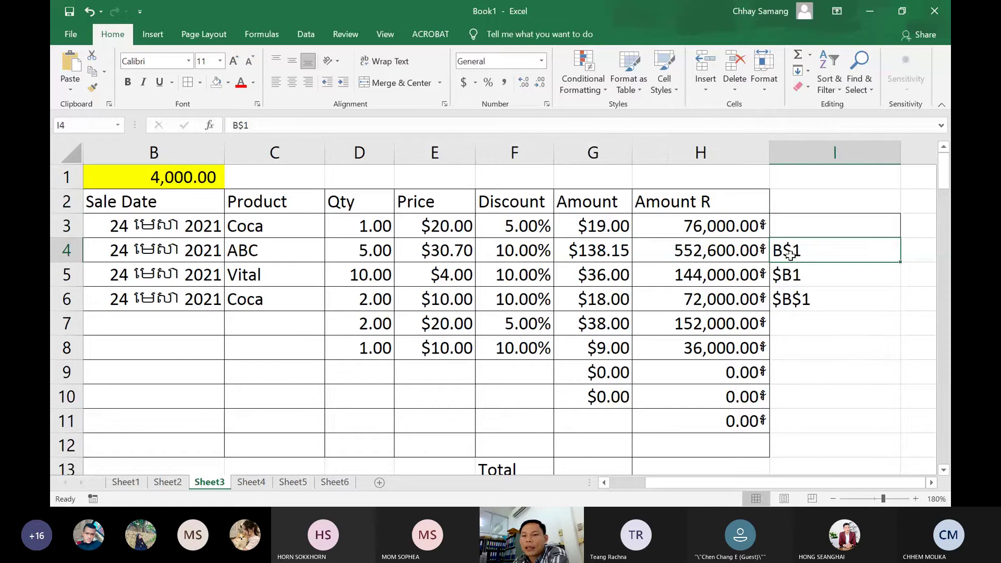
left_click(737, 225)
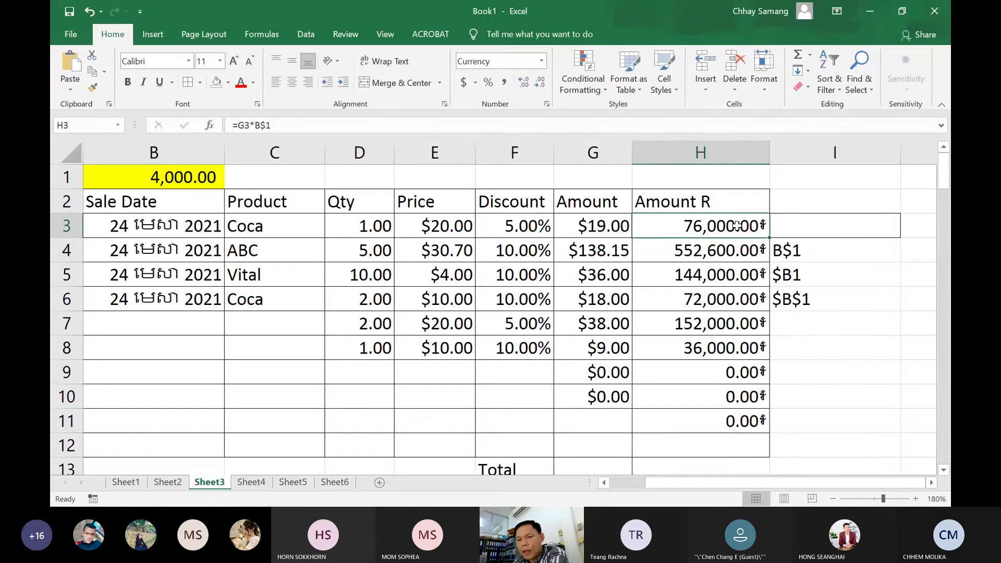
double_click(737, 225)
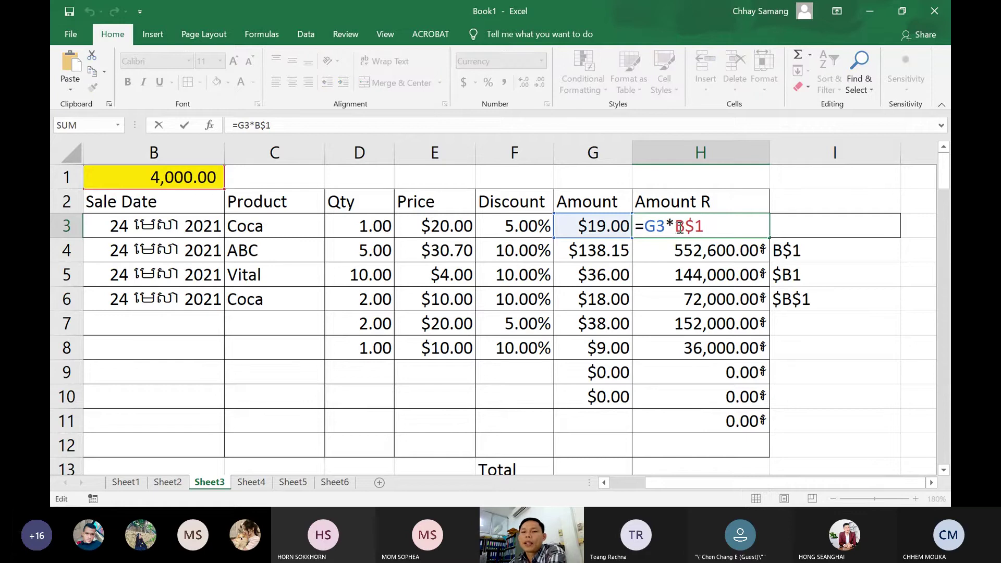
left_click_drag(676, 228, 707, 227)
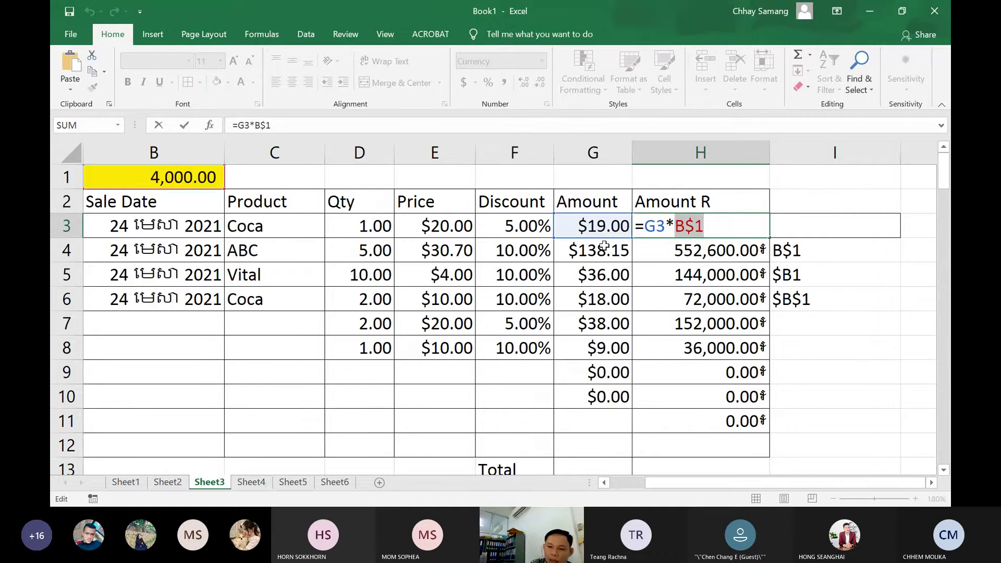
key("Return")
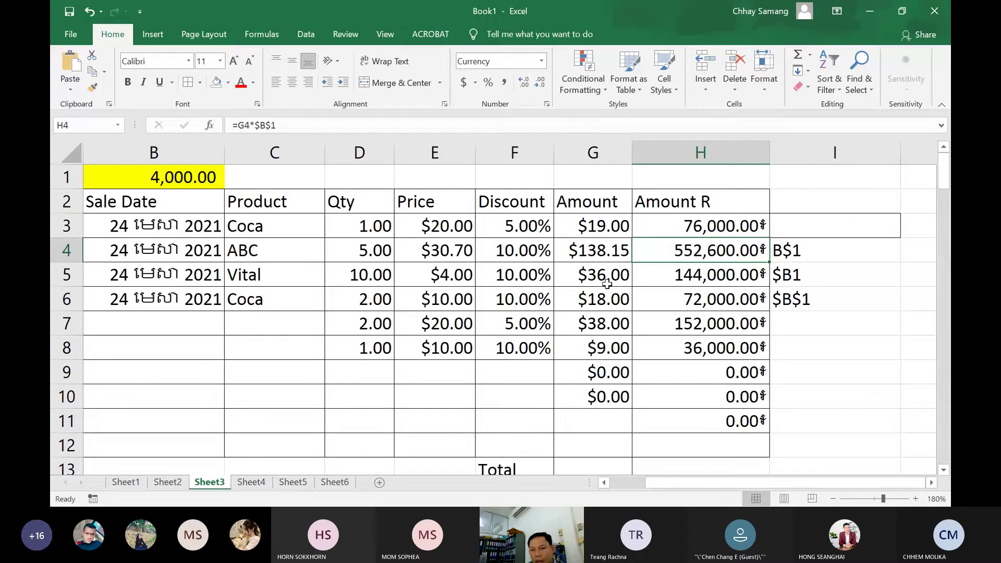
Review G3's Amount formula, copy it down to G10, and open H3's =G3*B$1 formula
double_click(623, 226)
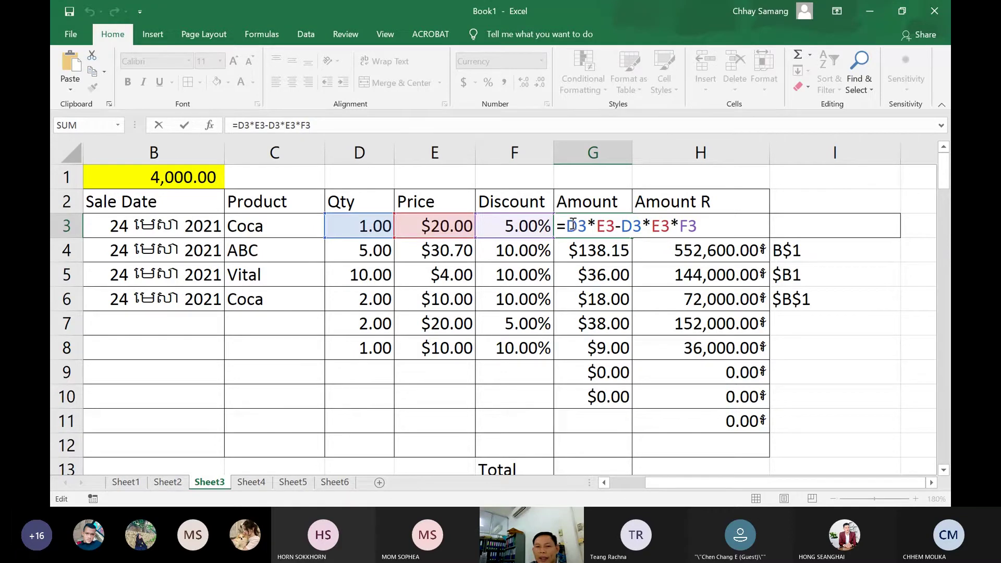
left_click_drag(567, 225, 697, 224)
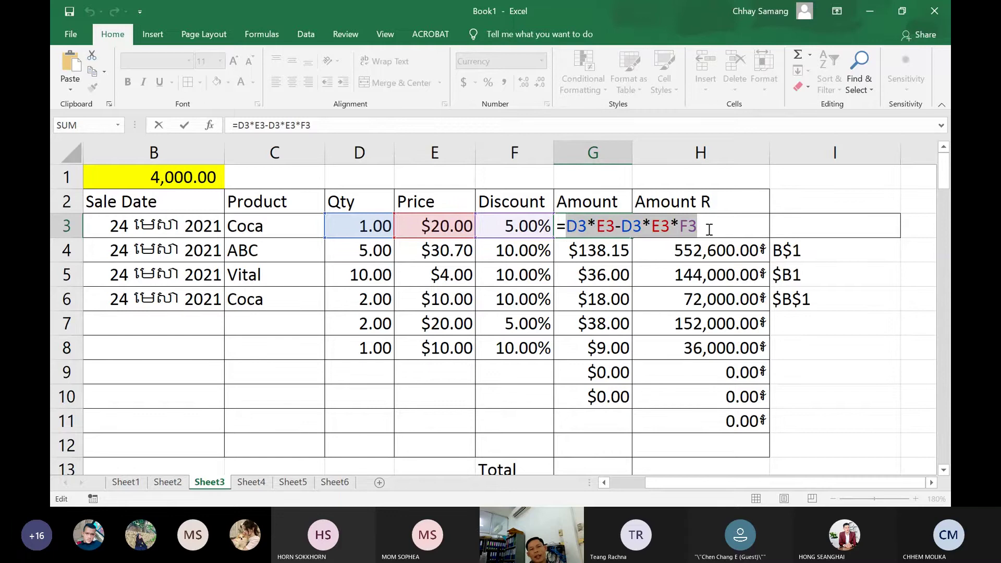
key("Return")
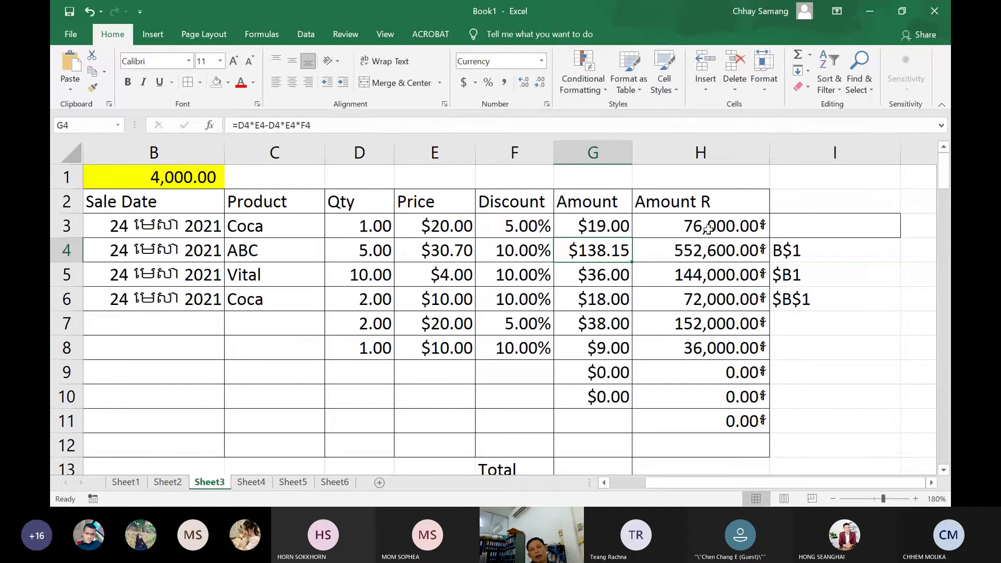
left_click(707, 228)
left_click(630, 229)
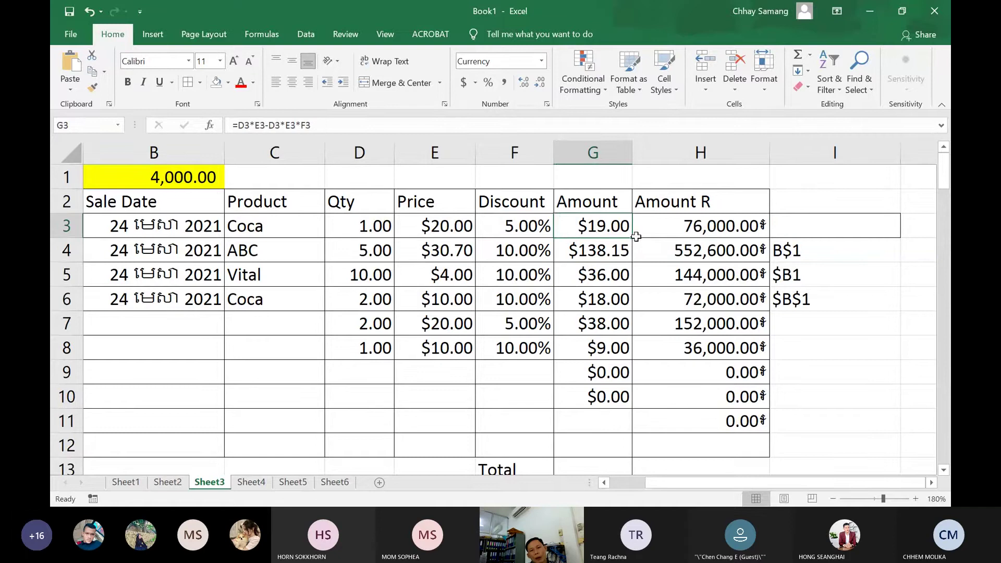
left_click_drag(633, 239, 621, 416)
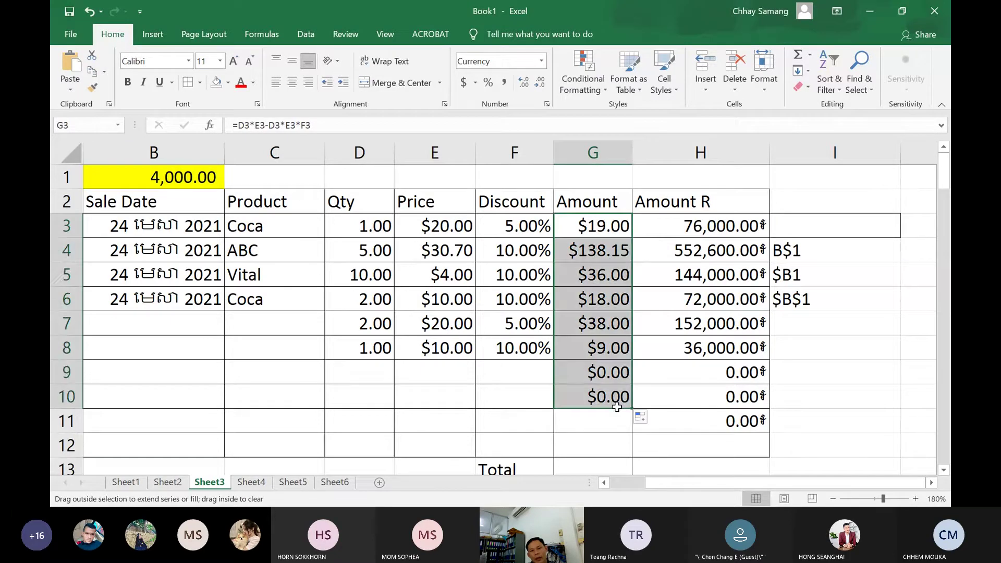
left_click(709, 231)
double_click(750, 225)
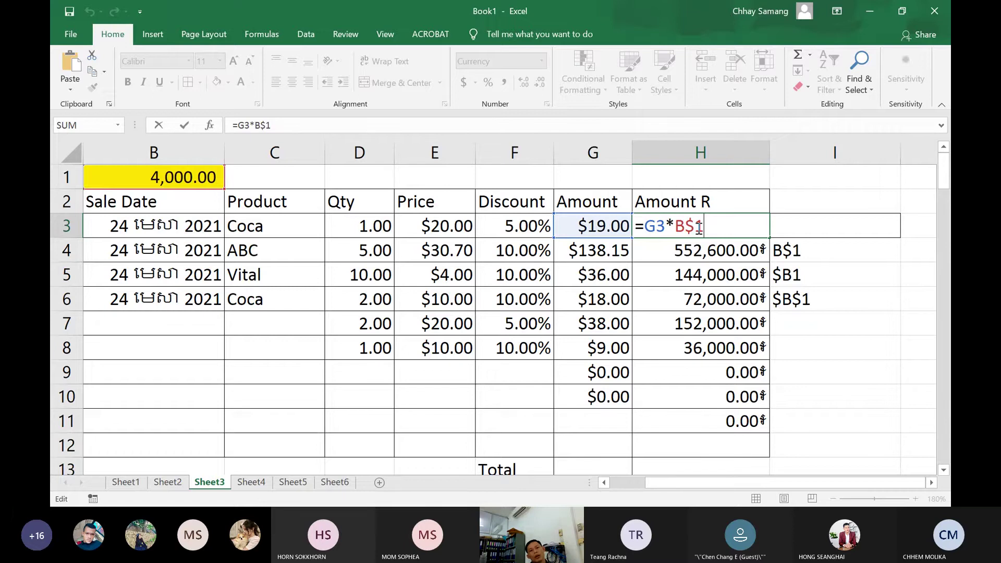
Highlight the G3 and B$1 references inside H3's formula, then commit it unchanged
left_click(658, 228)
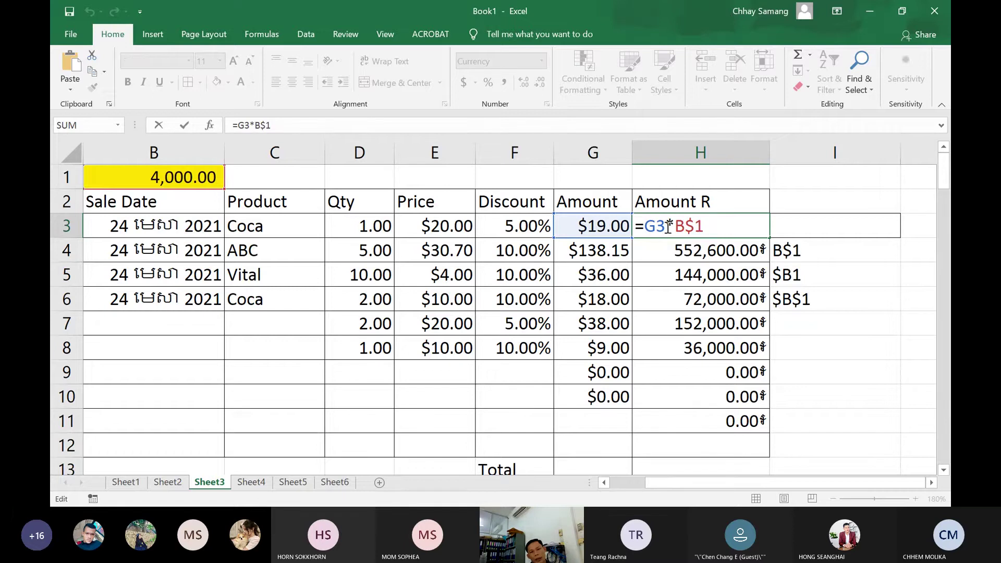
double_click(665, 228)
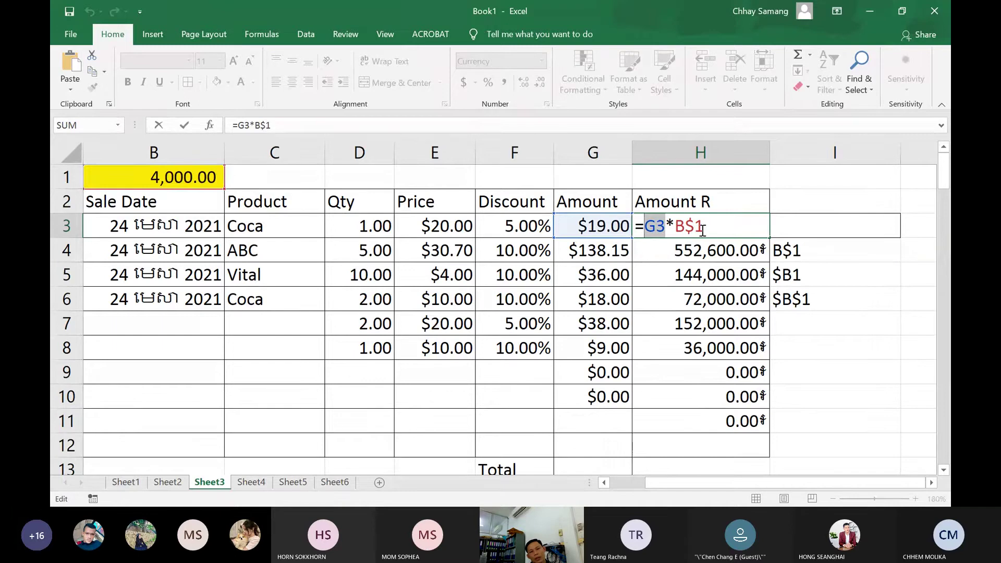
left_click_drag(704, 228, 674, 228)
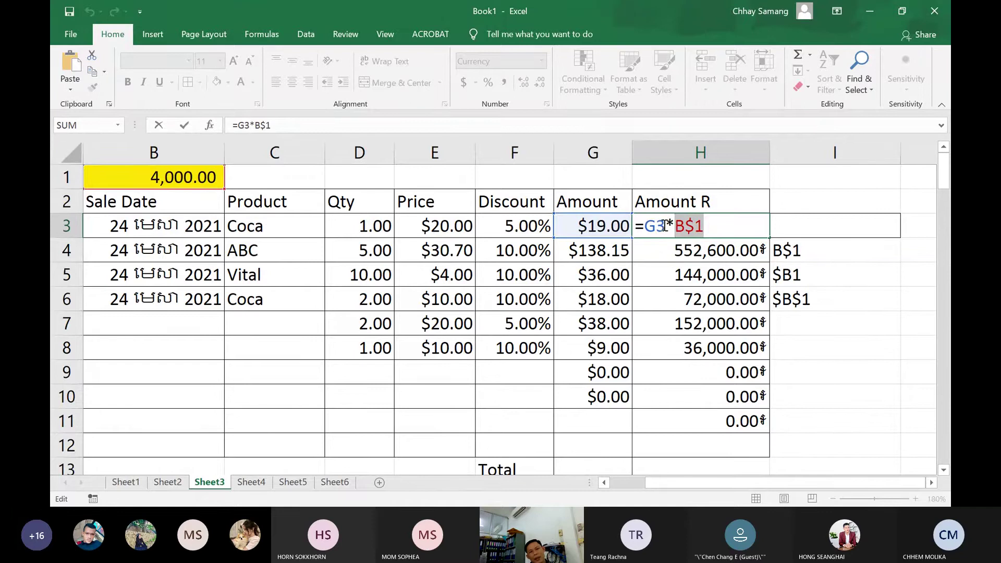
left_click_drag(666, 225, 645, 226)
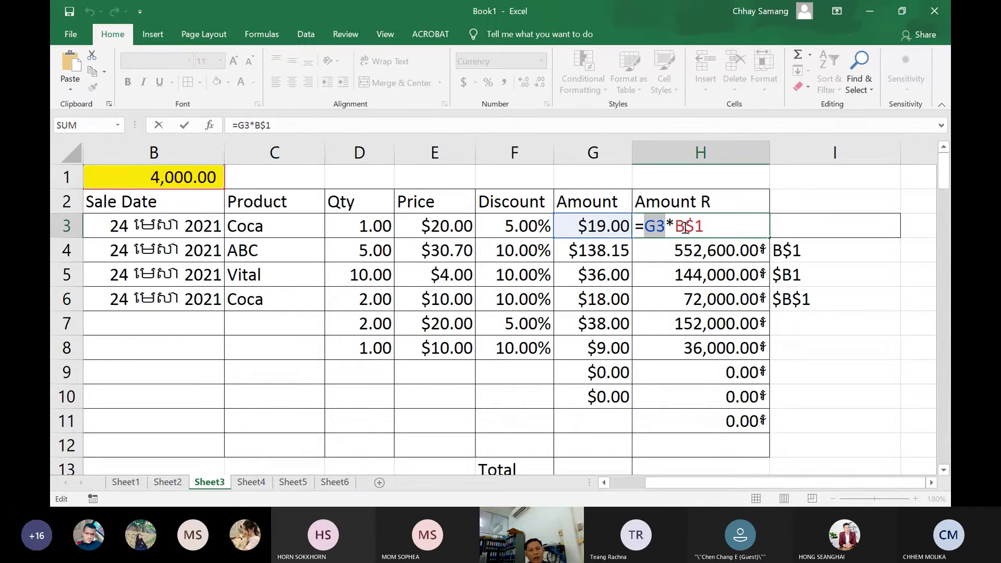
left_click(685, 228)
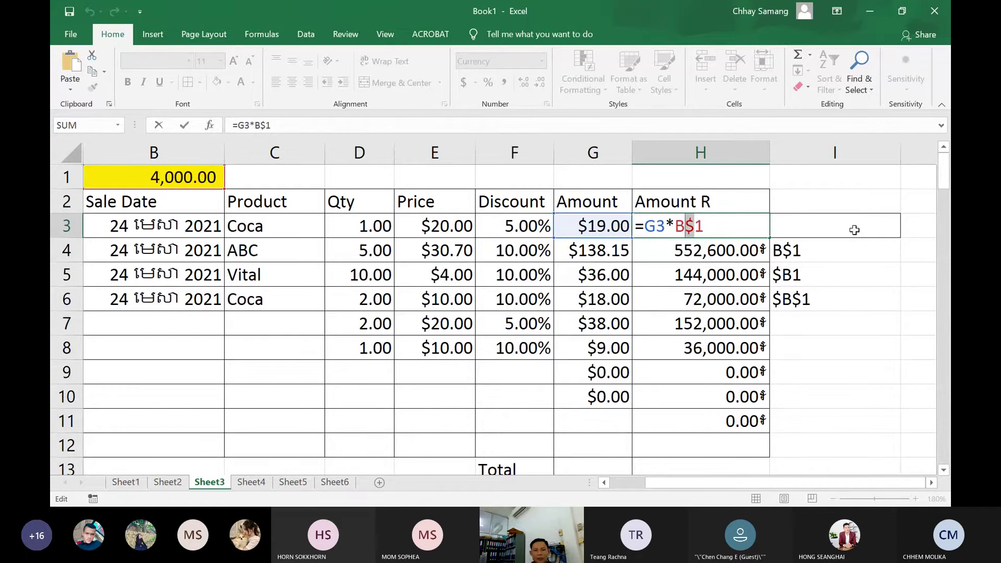
left_click(805, 230)
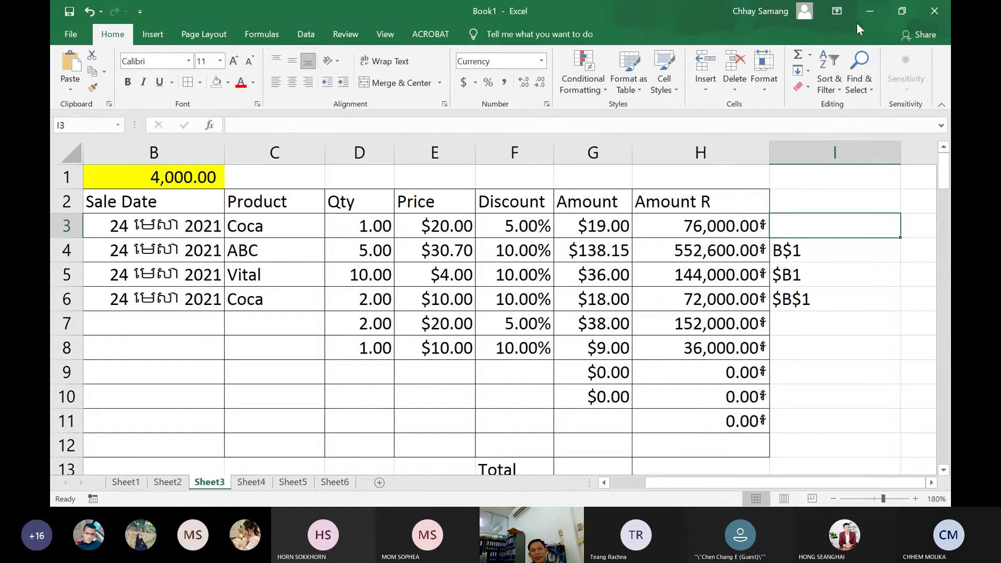
Switch from Excel to the Teams meeting, view a participant's profile card, then minimize Teams
left_click(870, 11)
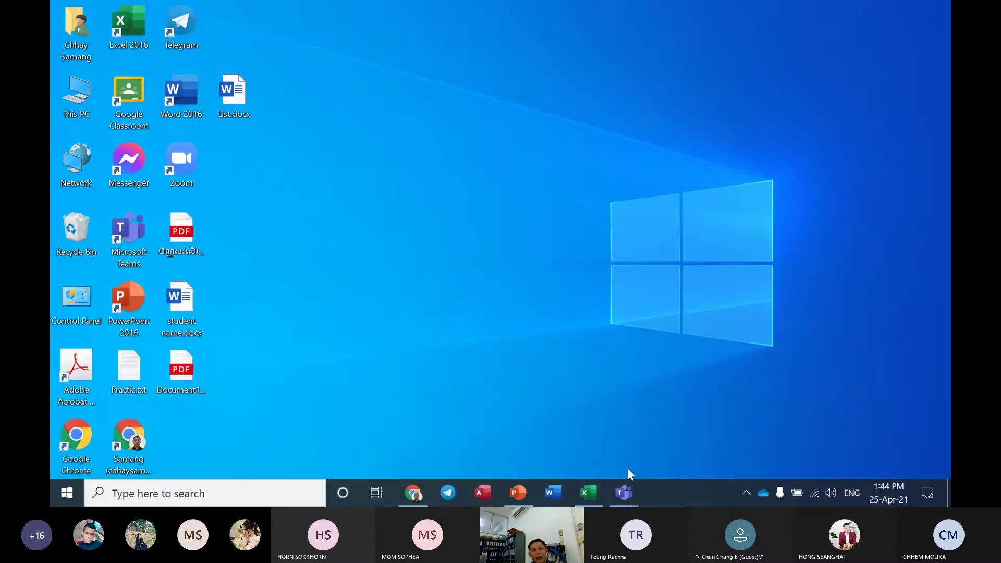
mouse_move(624, 492)
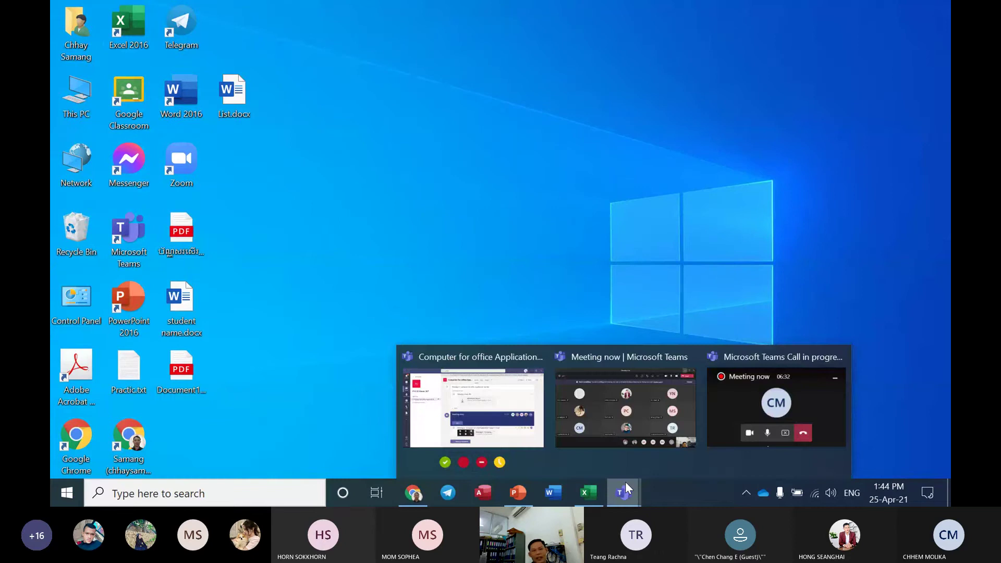
left_click(626, 410)
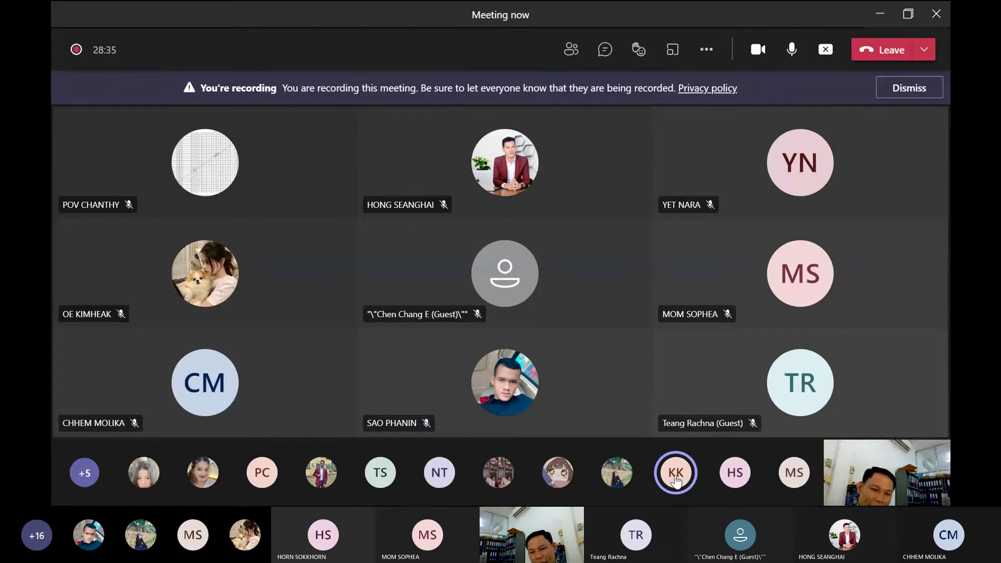
mouse_move(676, 483)
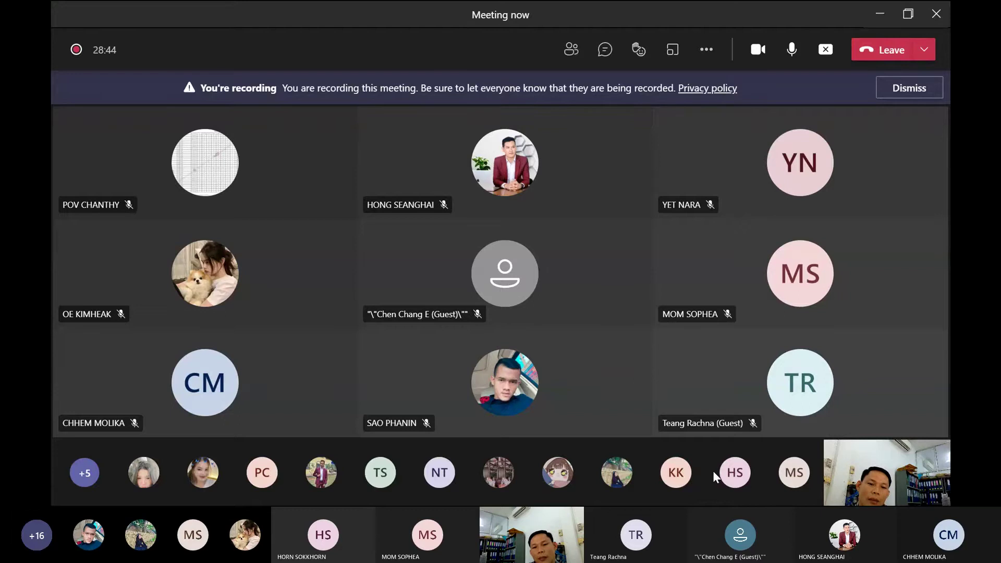
left_click(678, 487)
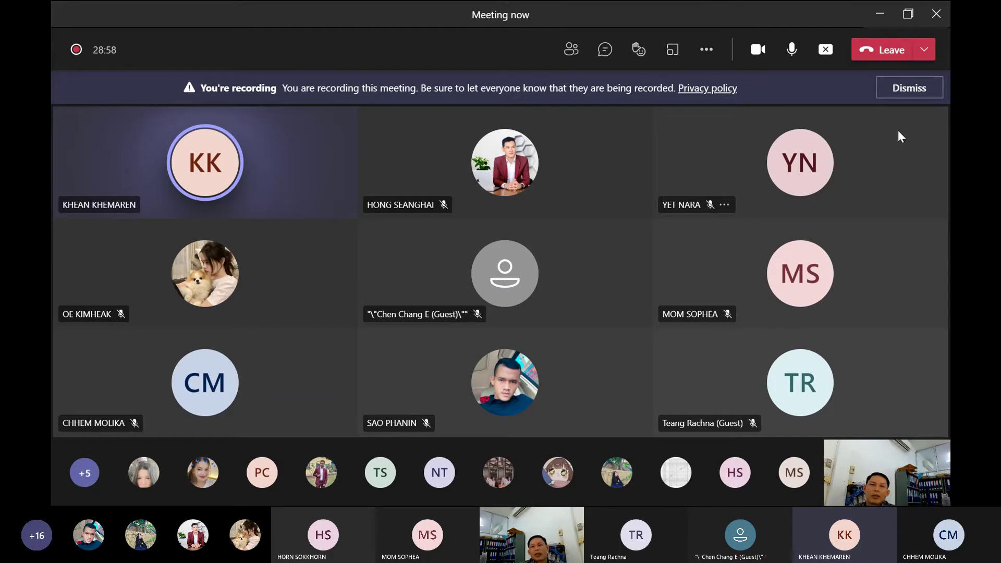
left_click(881, 16)
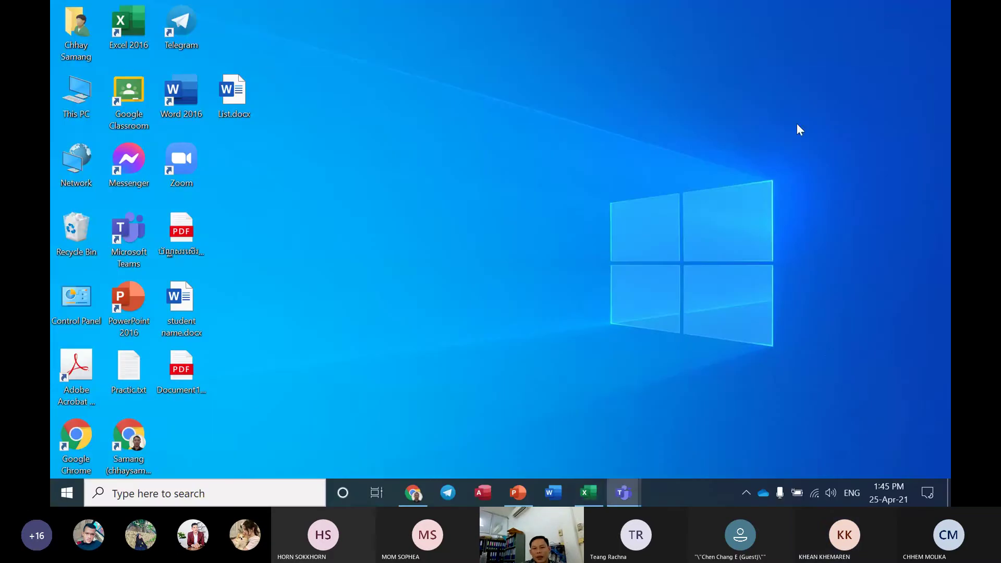
Restore Excel, scroll right, and fill cell L8 with red
left_click(605, 485)
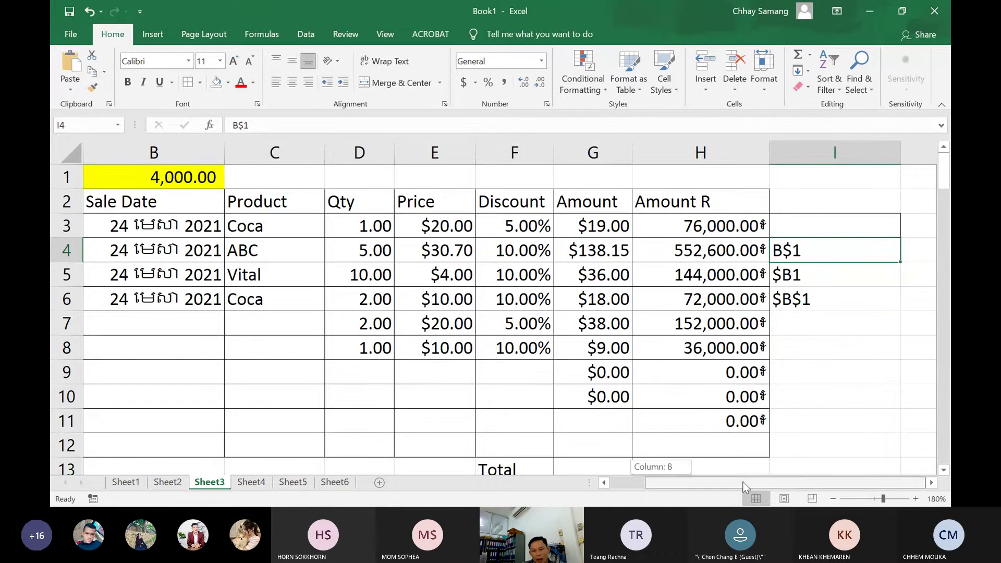
left_click(932, 482)
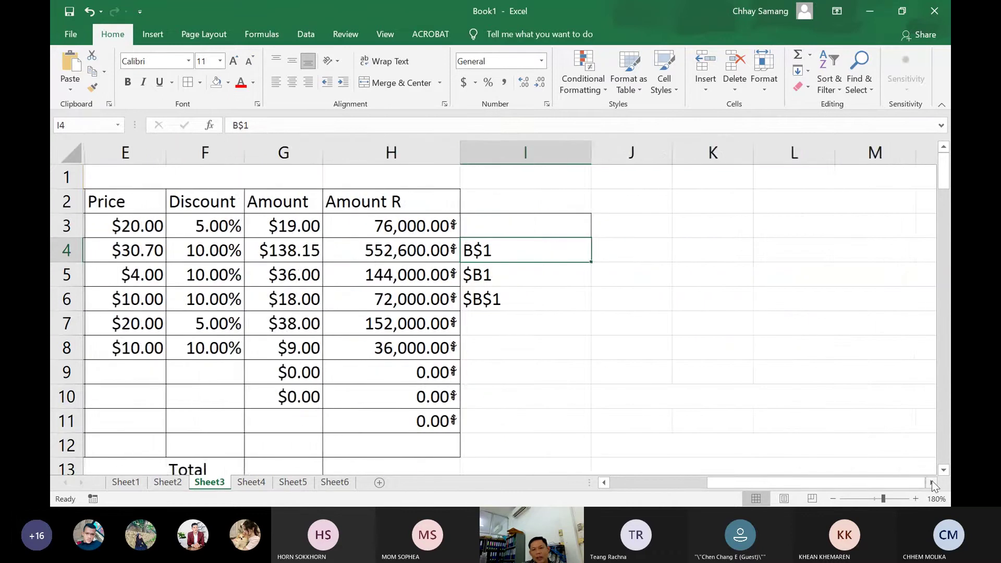
left_click(931, 482)
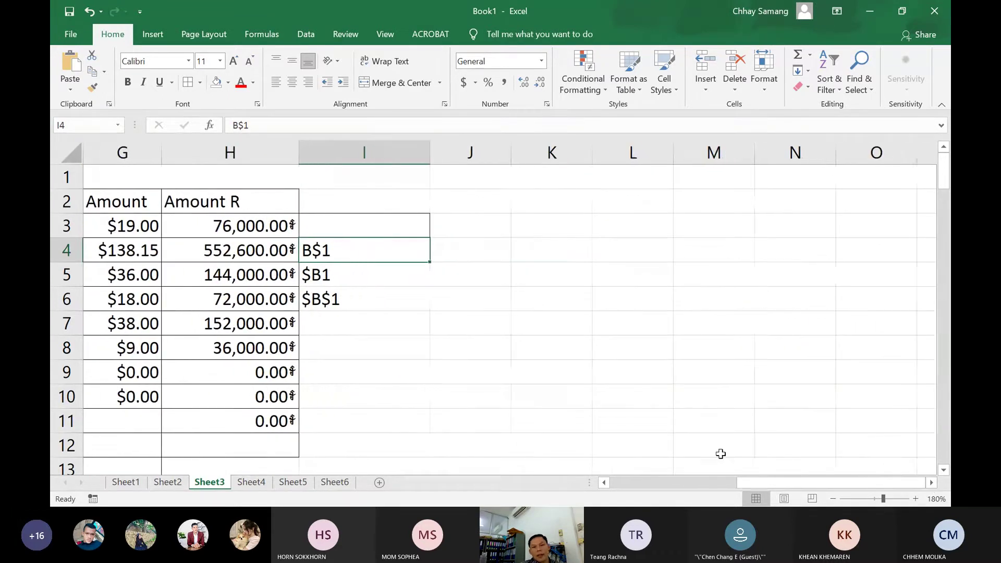
left_click(621, 344)
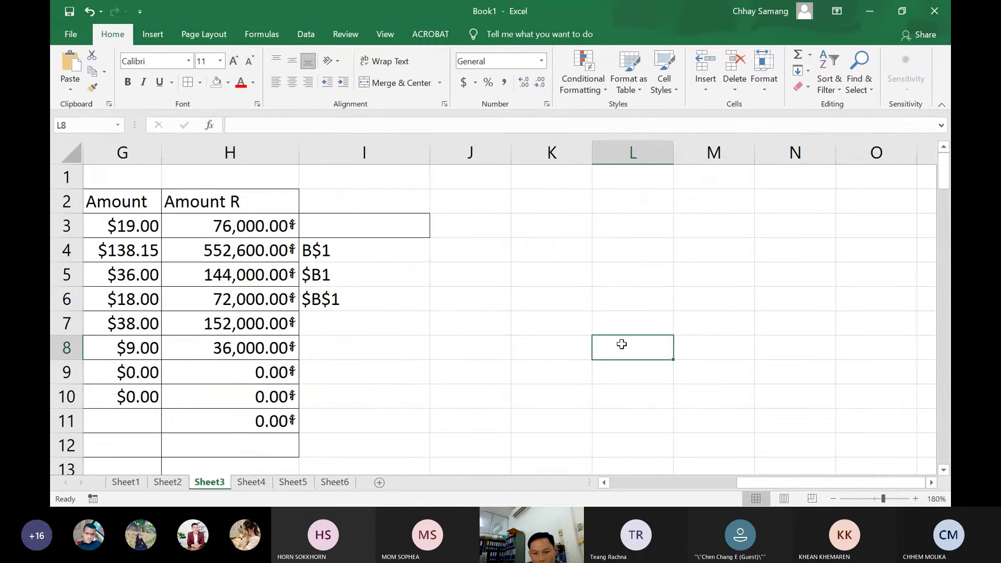
left_click(228, 83)
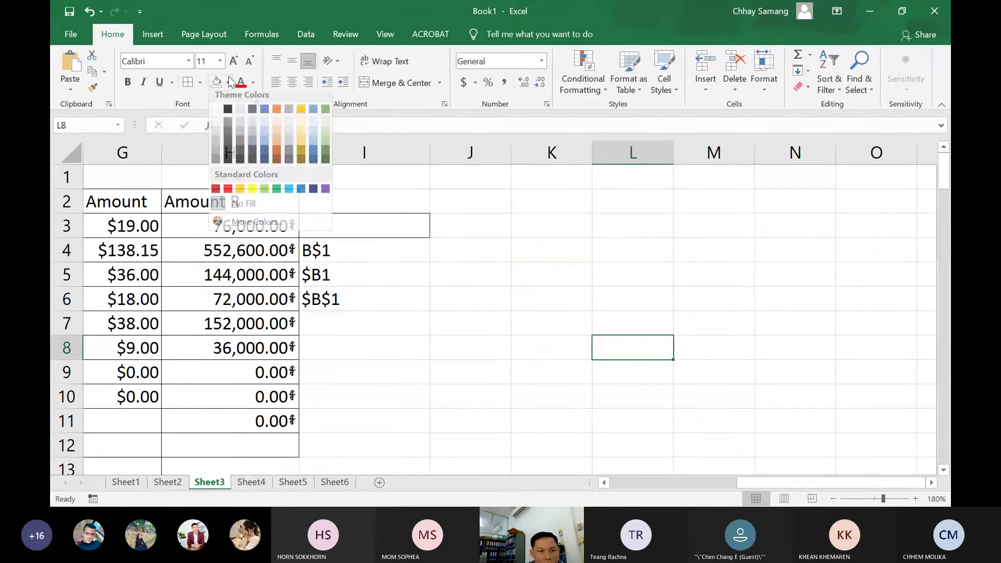
left_click(228, 194)
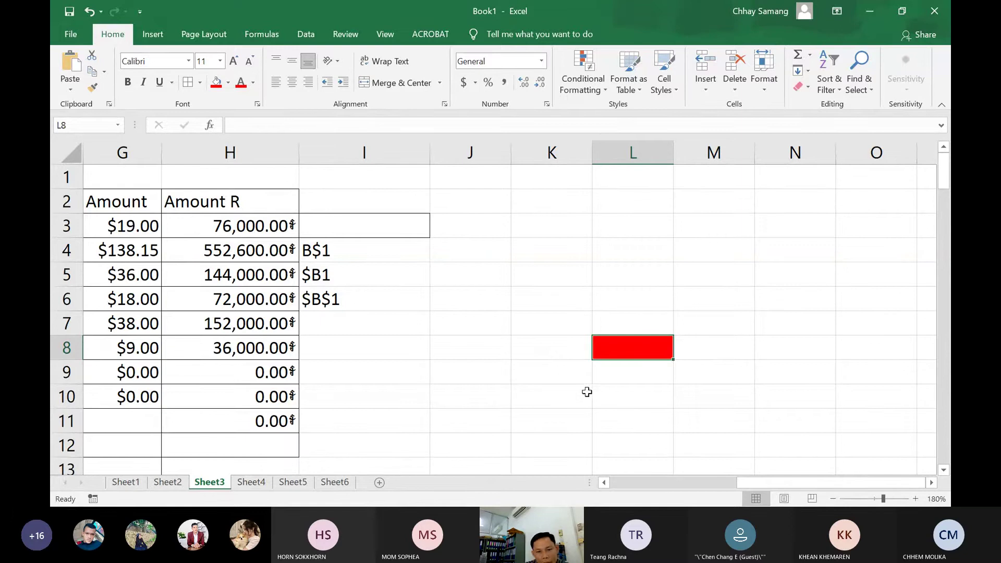
Select column L, then row 8, then L8 again to show its address
left_click(636, 146)
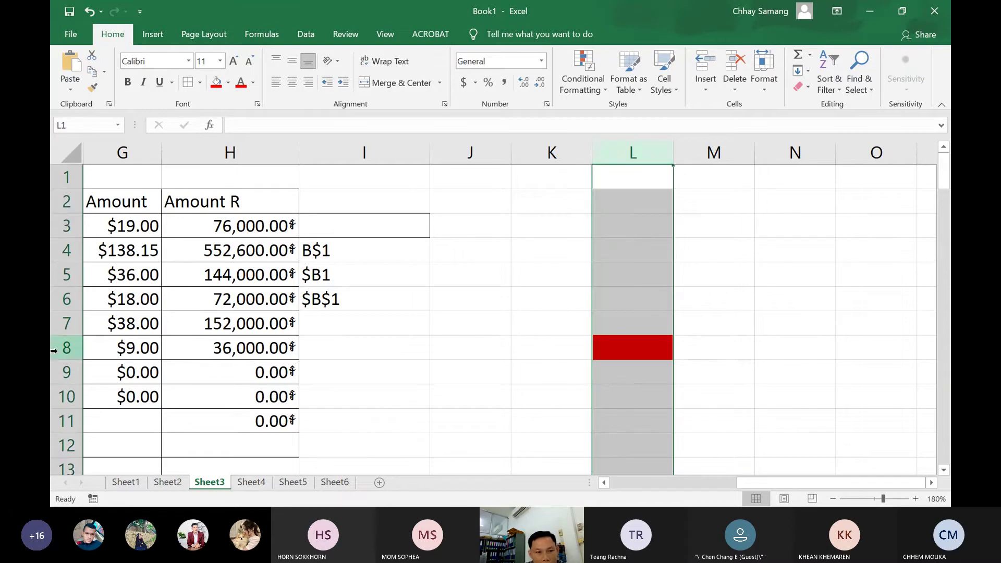
left_click(57, 351)
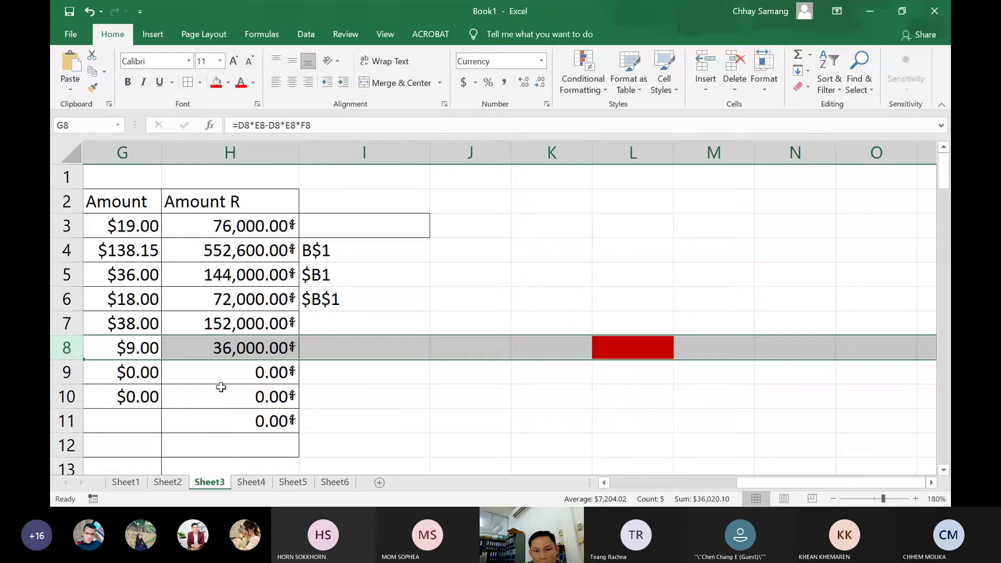
left_click(625, 348)
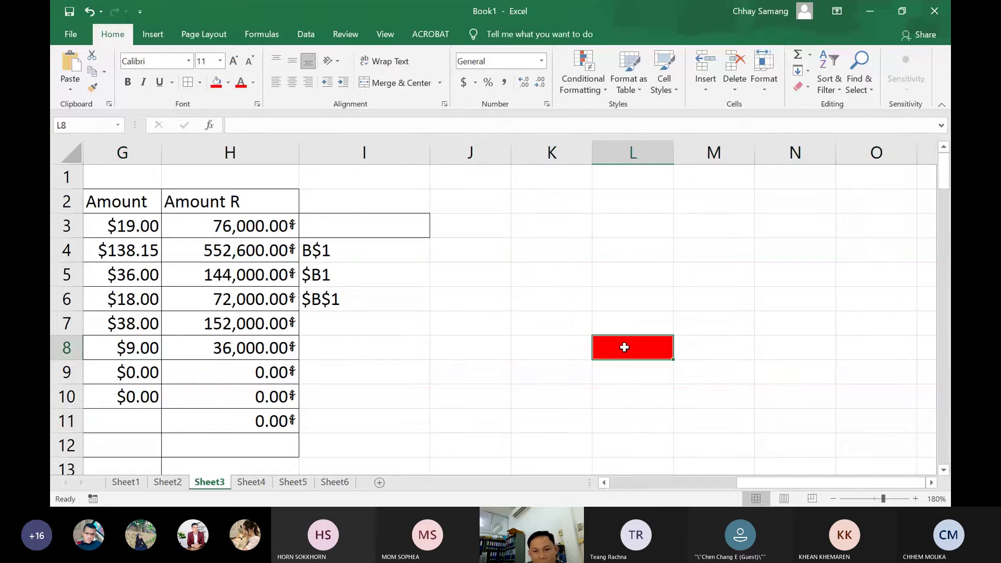
left_click(75, 126)
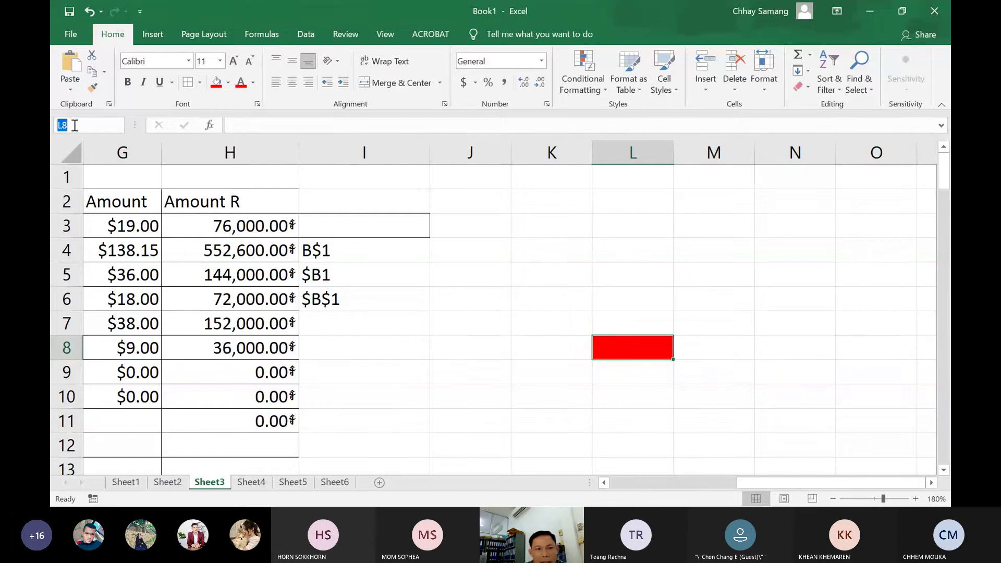
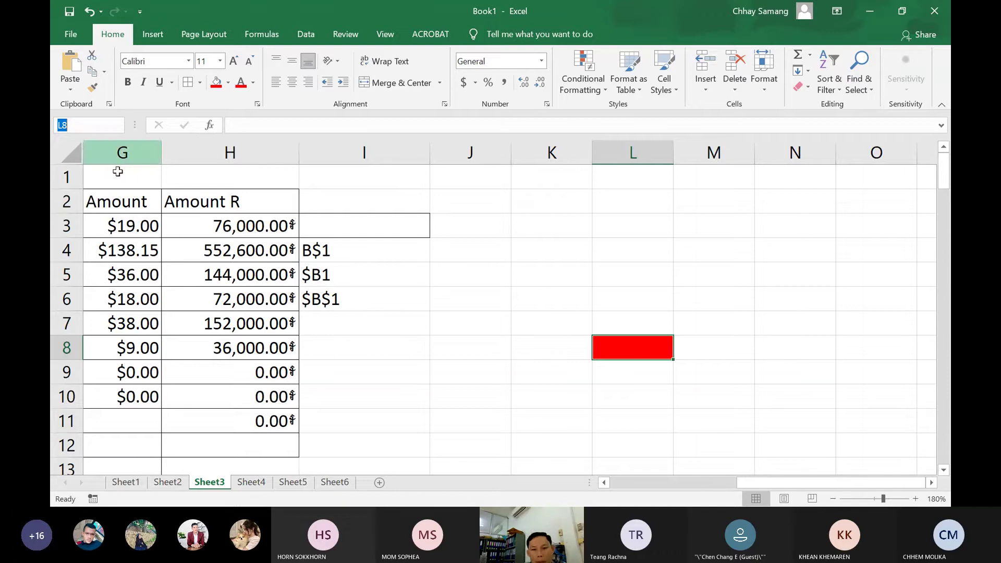
Pick out the red cell L8 by its column L and row 8, then type 'L8' into it
left_click(638, 323)
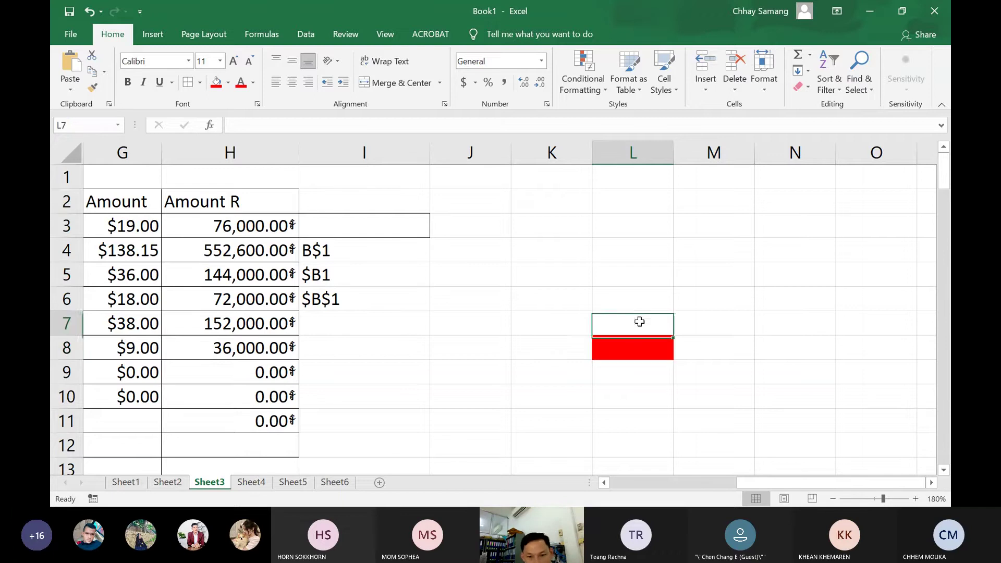
left_click(631, 344)
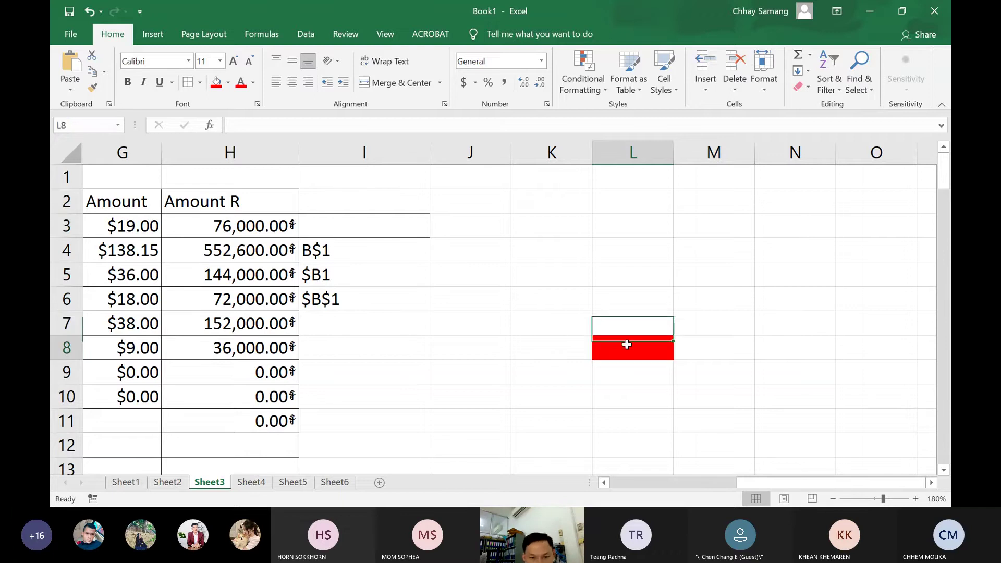
left_click(643, 165)
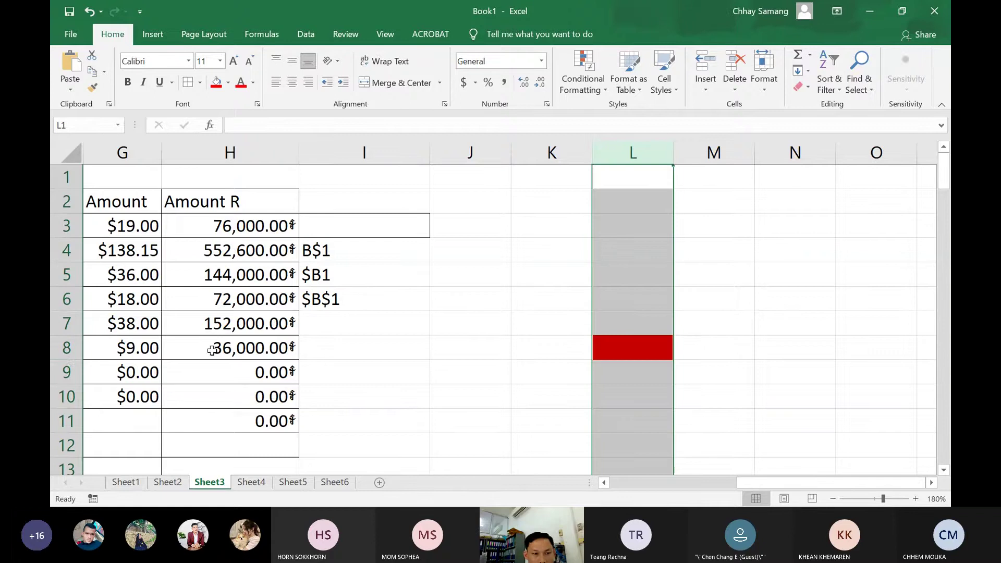
left_click(76, 348)
double_click(614, 350)
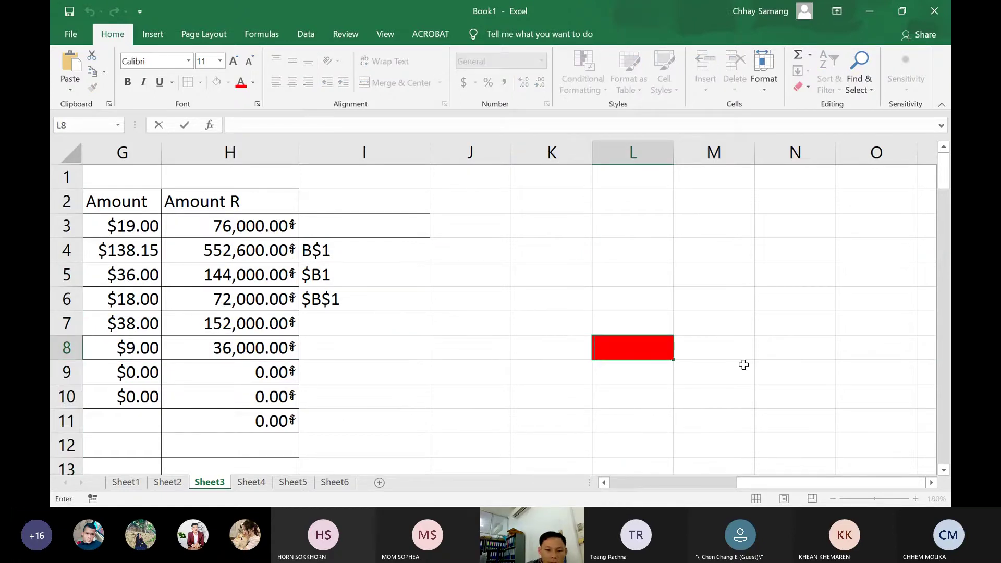
type("L")
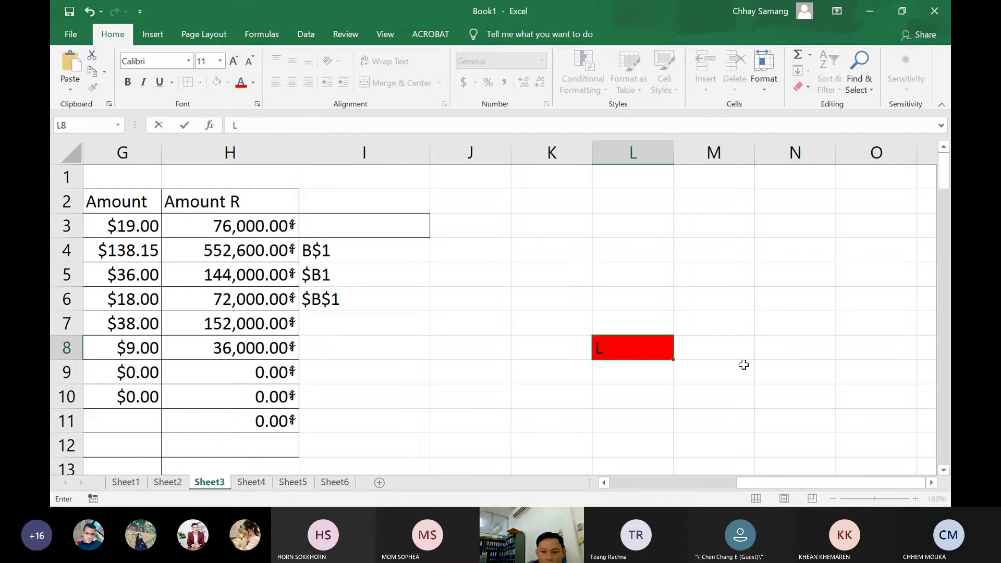
type("8")
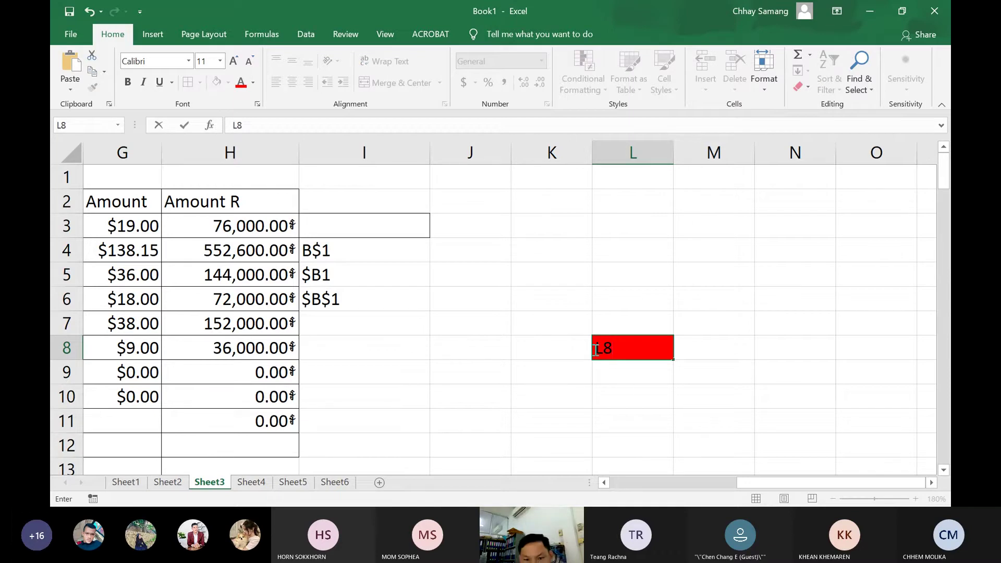
left_click_drag(601, 350, 618, 349)
left_click(601, 349)
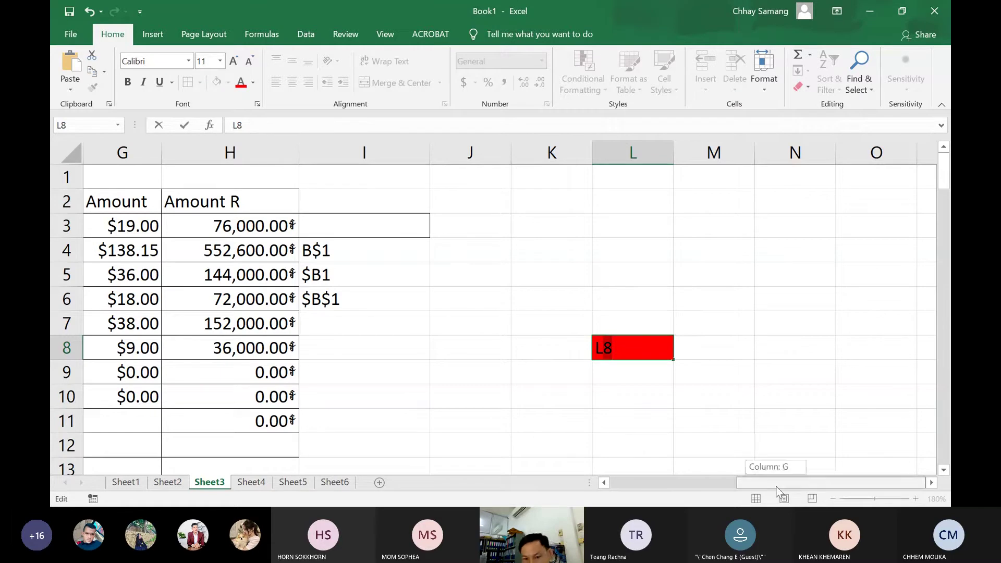
left_click(649, 388)
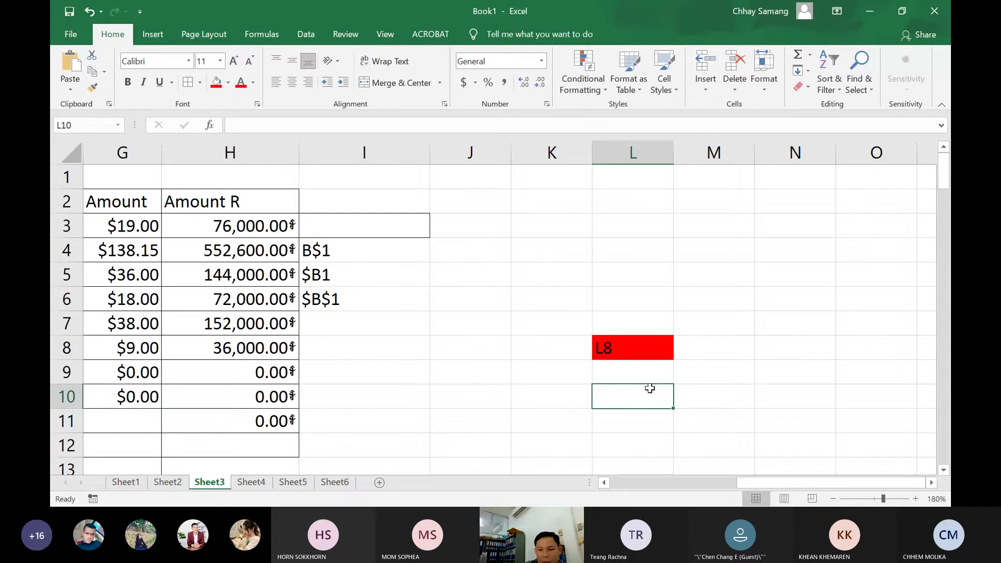
key("ctrl+Down")
key("Up")
key("Up")
key("Up")
key("Up")
key("Up")
key("Up")
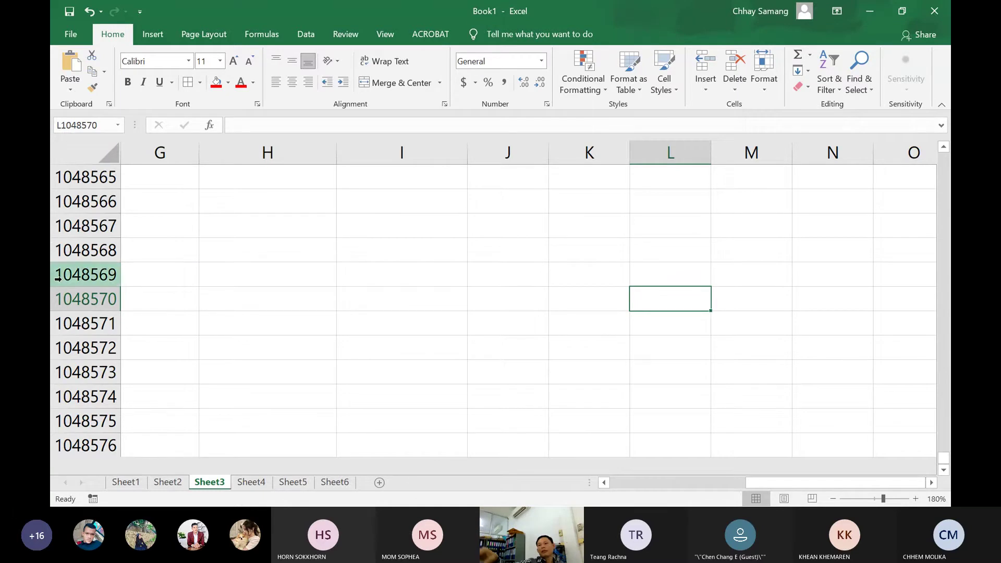
scroll(617, 302, "up", 4)
left_click(677, 279)
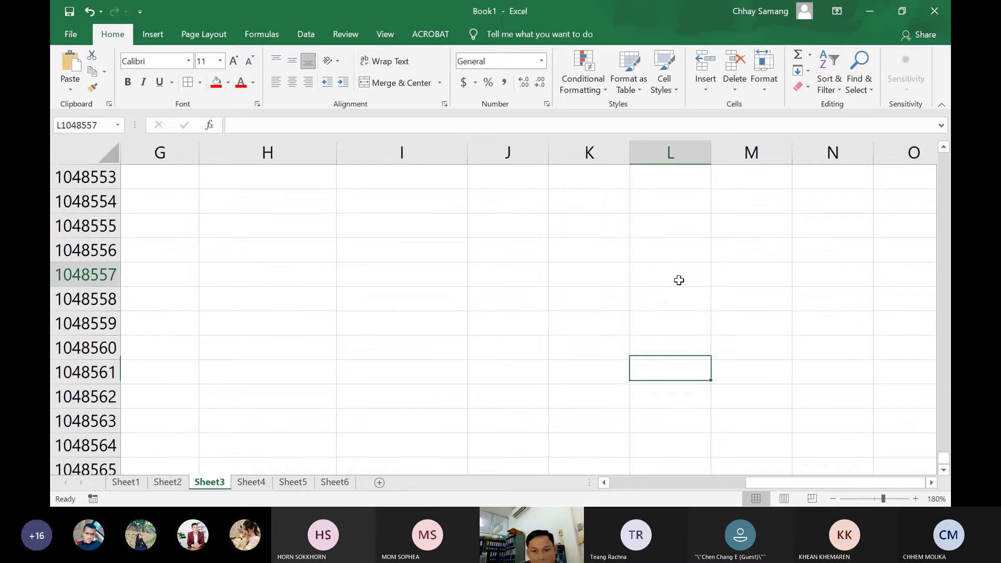
key("ctrl+Down")
key("ctrl+Up")
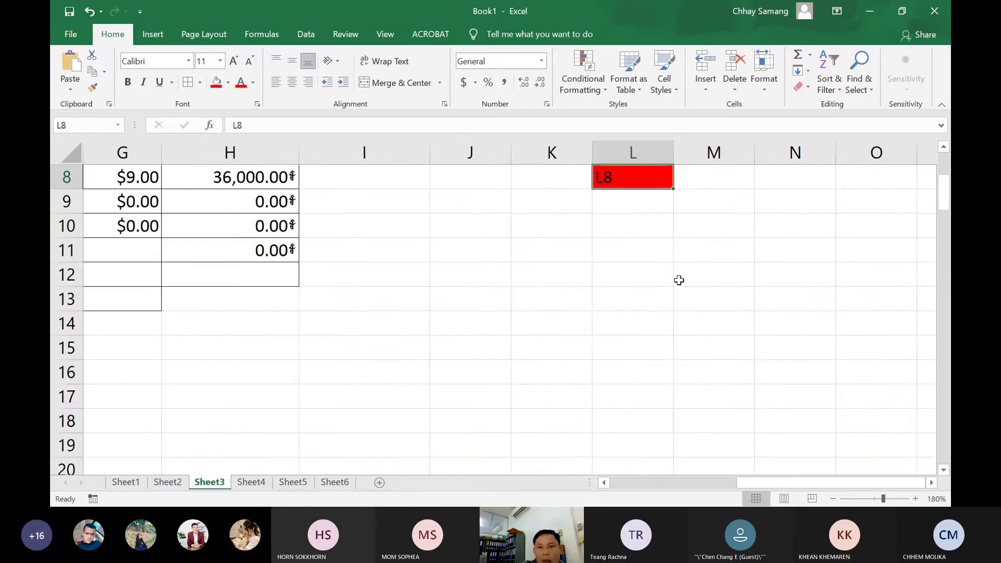
key("Up")
key("Up")
key("Up")
key("Up")
key("Up")
key("Down")
key("Down")
key("Down")
key("Down")
key("Down")
key("Down")
key("Down")
key("Down")
key("Down")
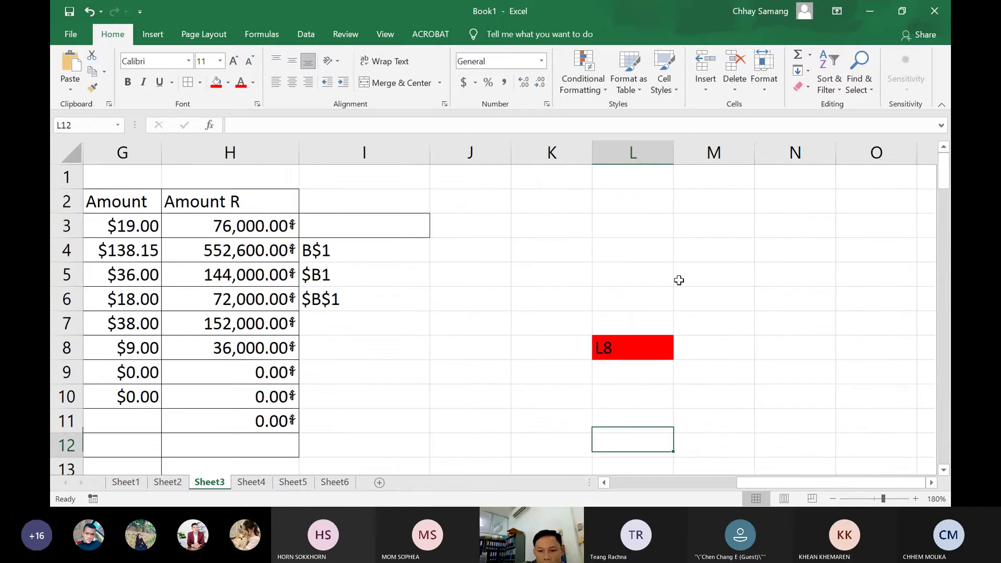
key("Down")
key("Down")
key("Down")
key("Down")
key("Down")
key("Down")
key("Down")
key("Down")
key("Down")
key("Down")
key("Down")
key("Down")
key("Down")
key("Down")
key("Down")
key("Down")
key("Down")
key("Down")
key("Down")
key("Down")
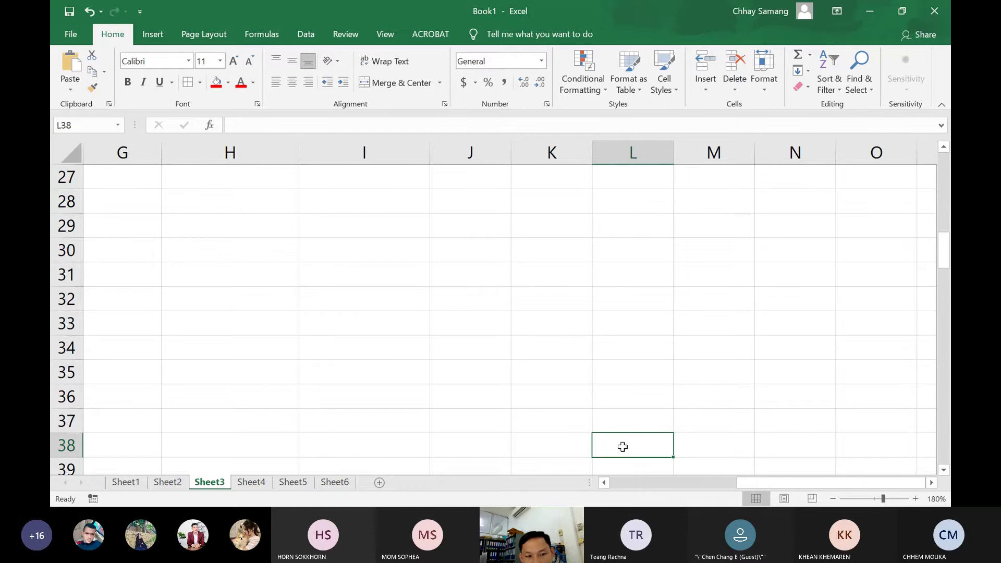
scroll(629, 417, "up", 9)
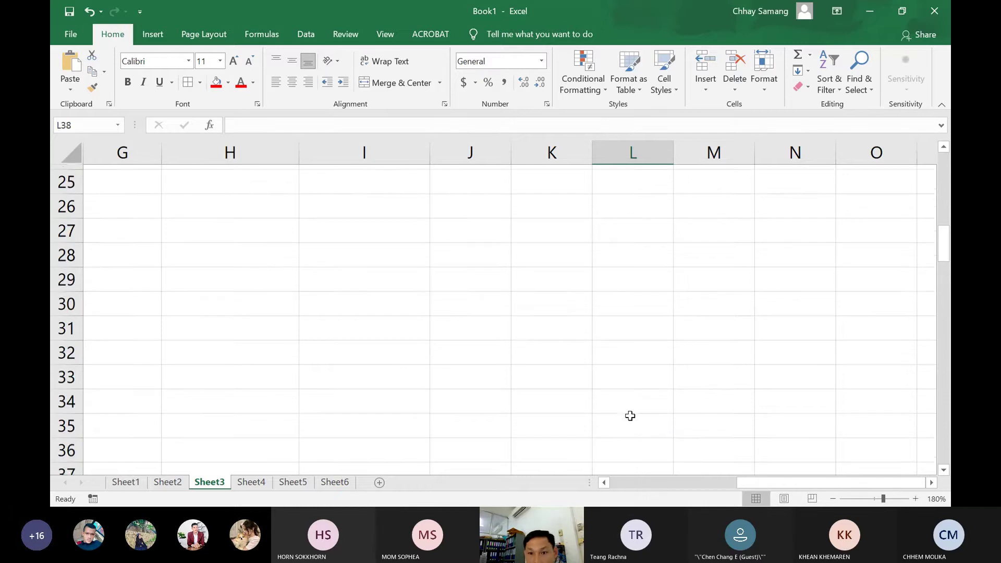
Edit L8's text to L$8 by inserting a dollar sign before the row
left_click(617, 351)
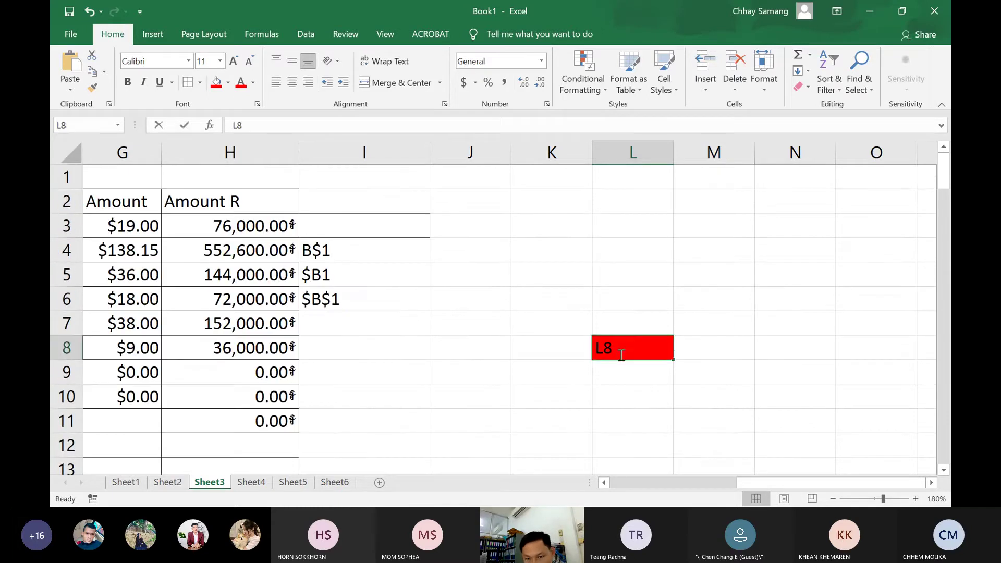
double_click(610, 350)
left_click_drag(607, 353, 612, 353)
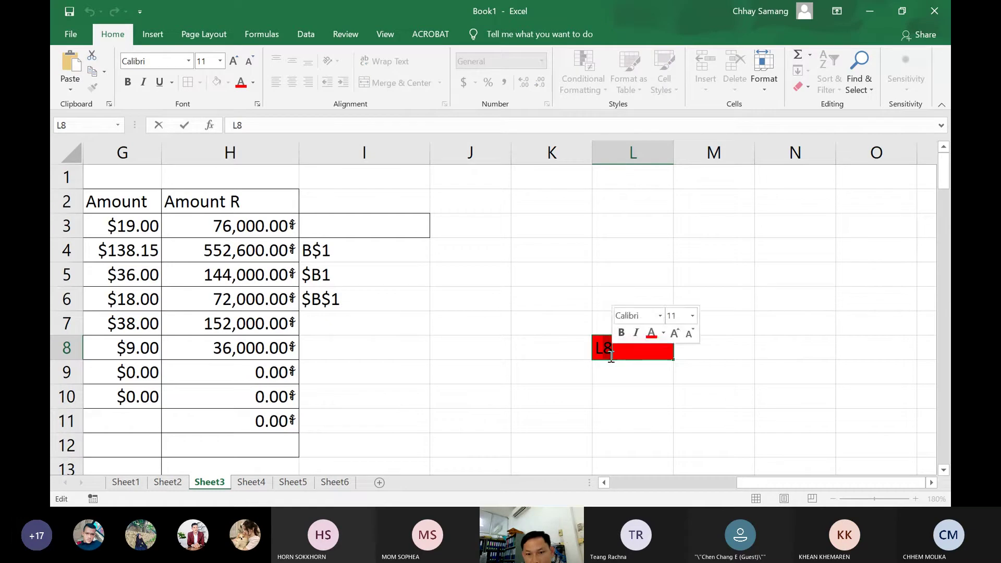
left_click(605, 349)
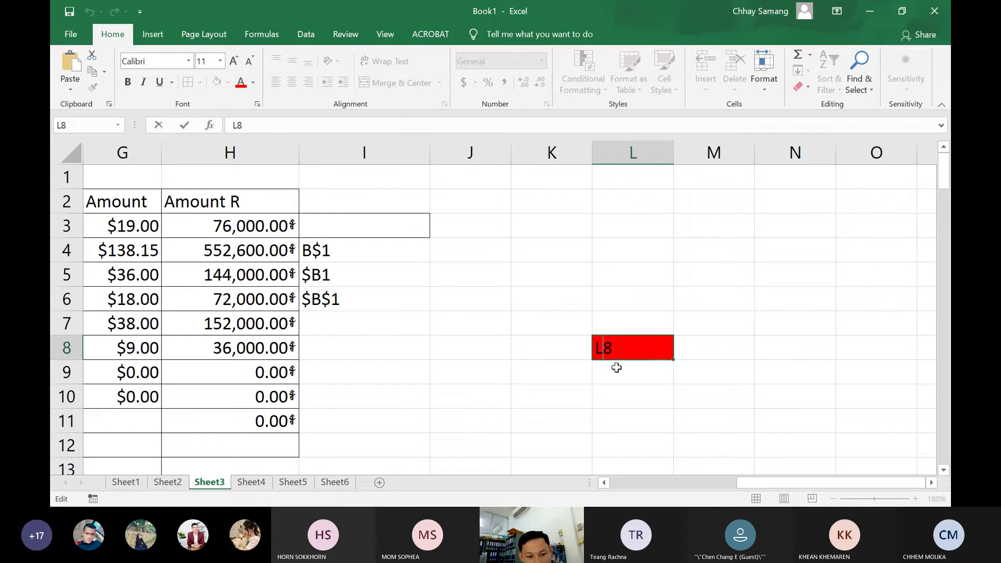
type("$")
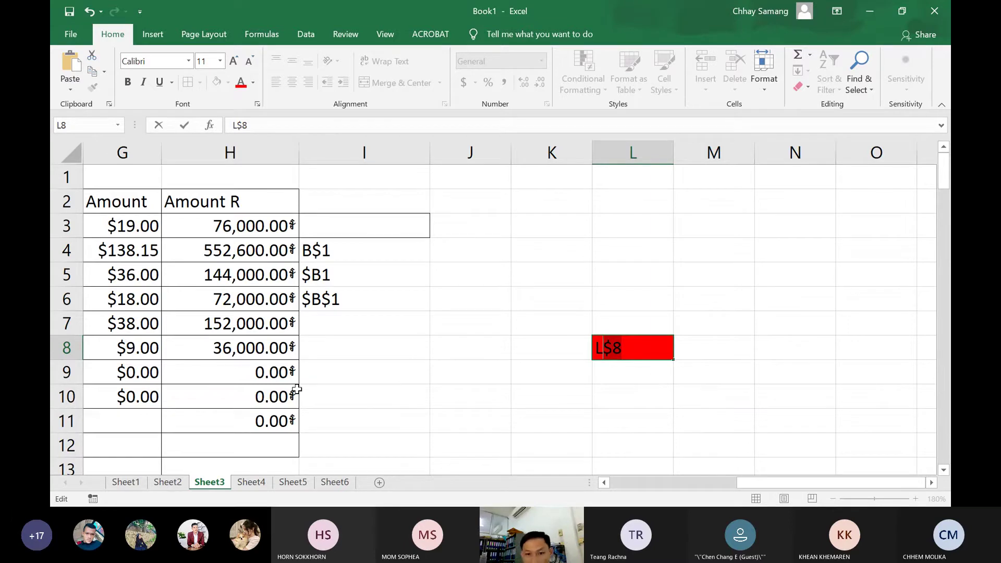
Rewrite the text as $L8, then $L$8, and finally delete it so L8 is blank
left_click(615, 349)
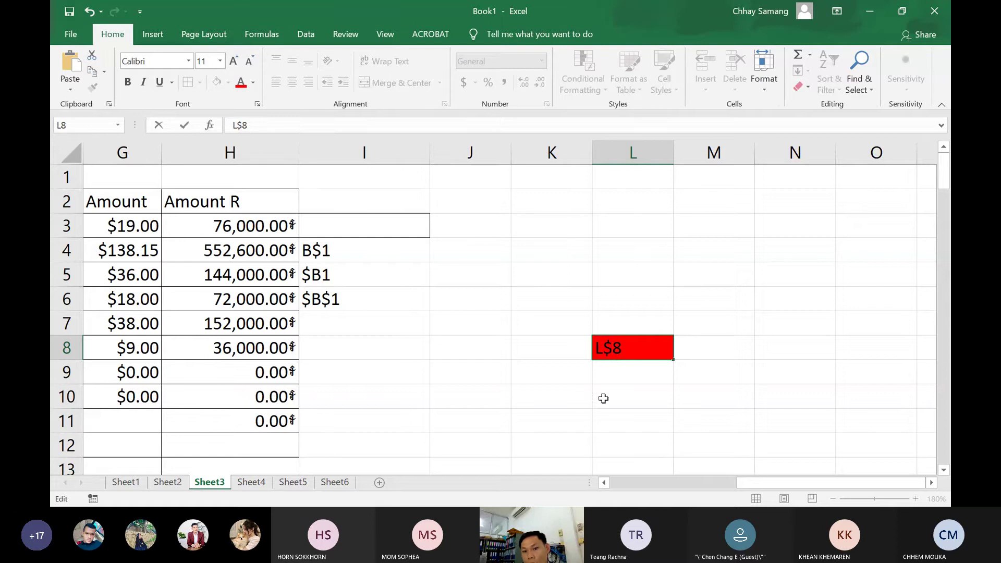
key("BackSpace")
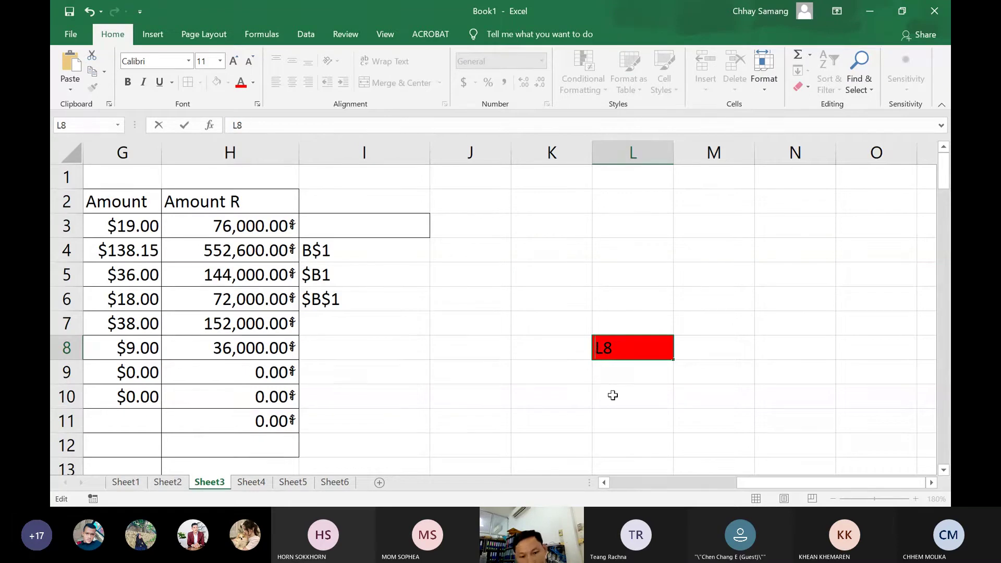
type("$")
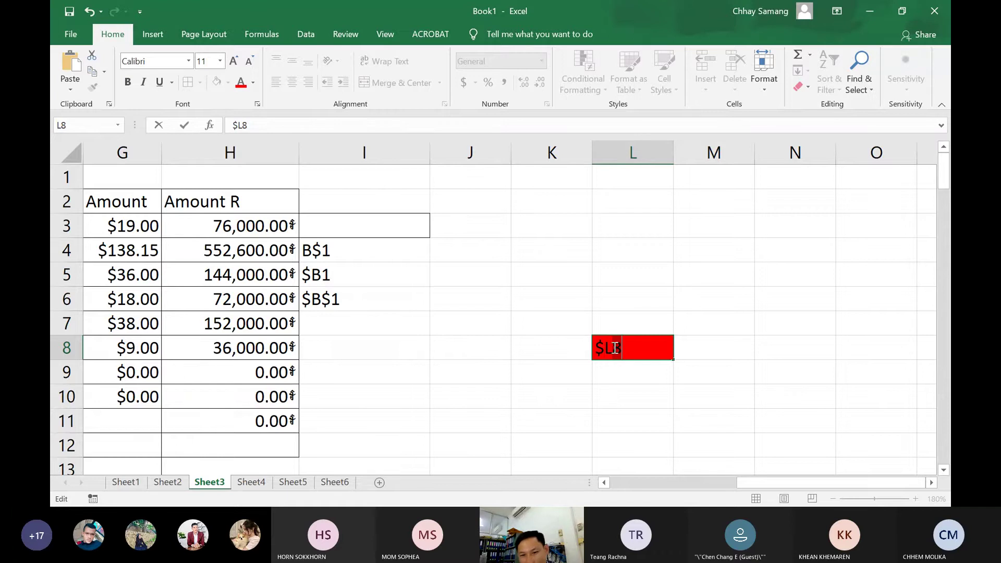
left_click_drag(608, 347, 595, 369)
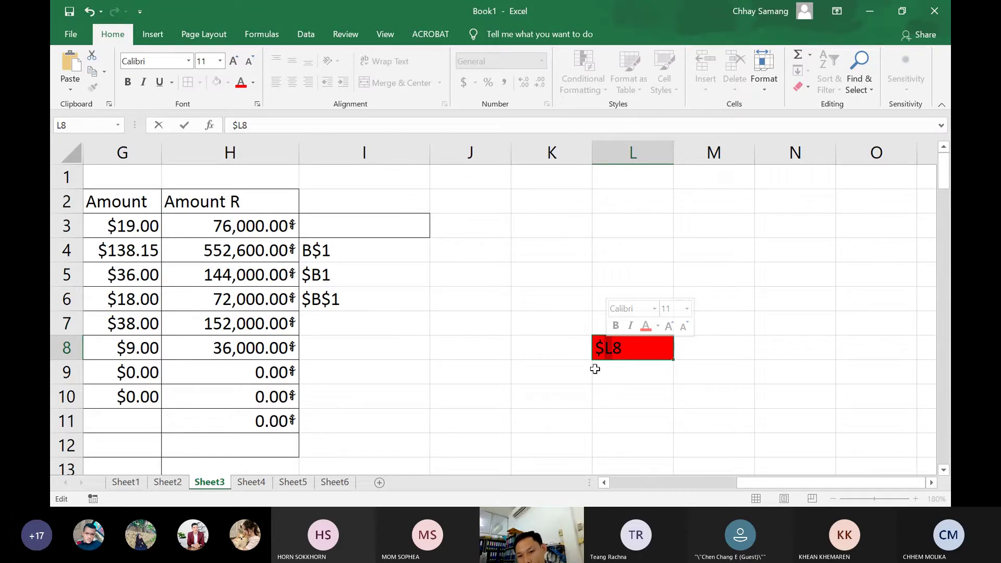
left_click(612, 350)
type("$")
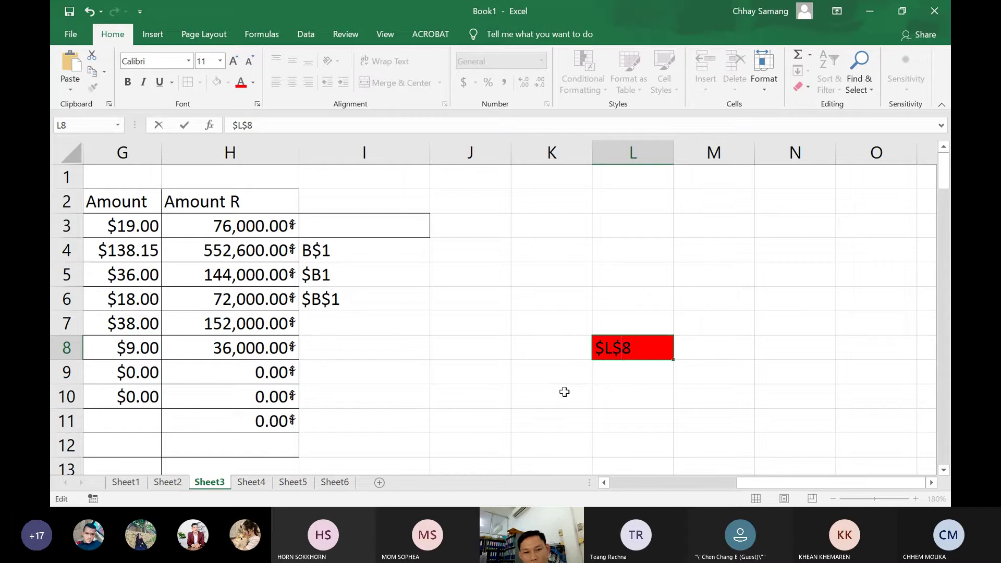
double_click(646, 352)
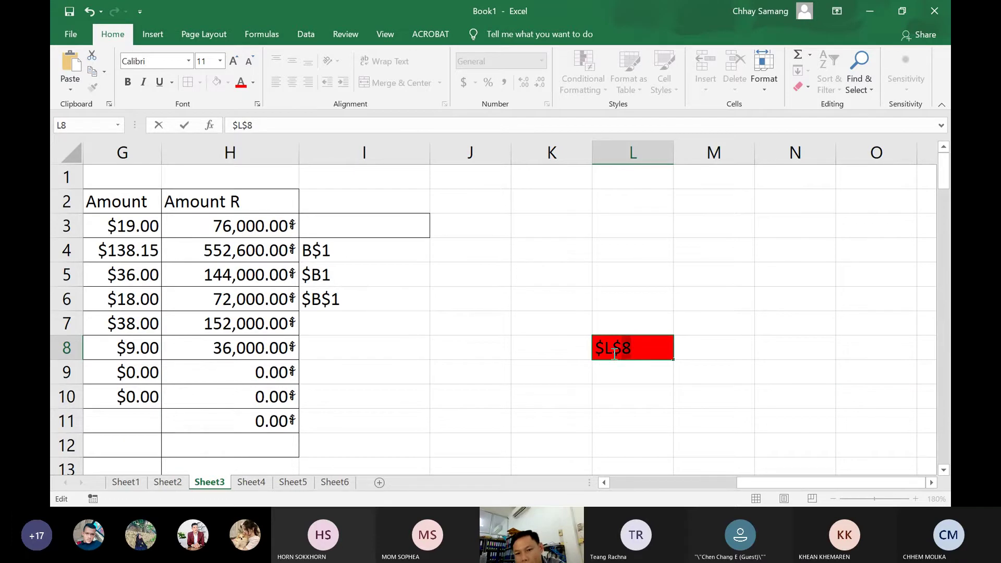
key("BackSpace")
Enter the formula =L8*2 in cell M5
left_click(631, 269)
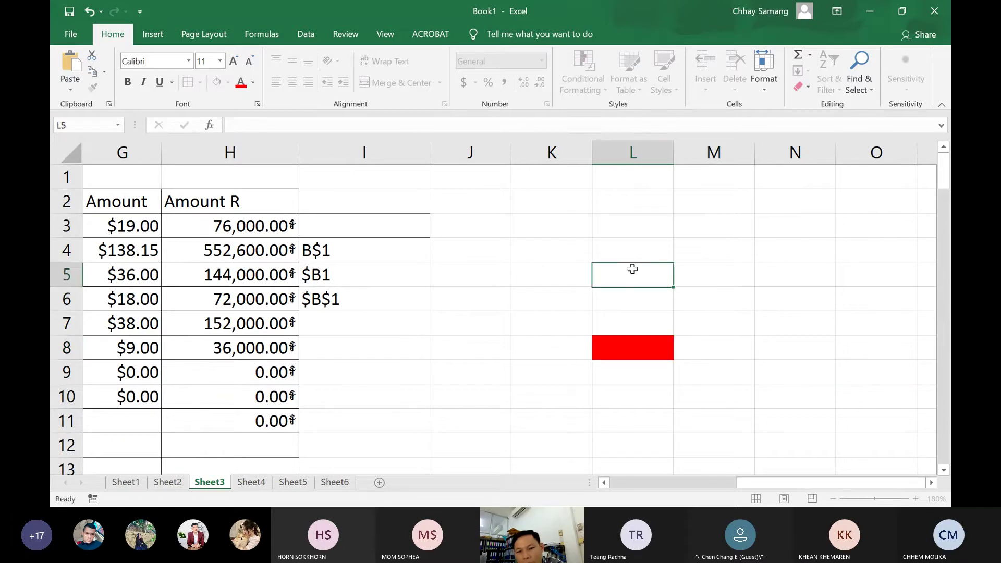
type("=")
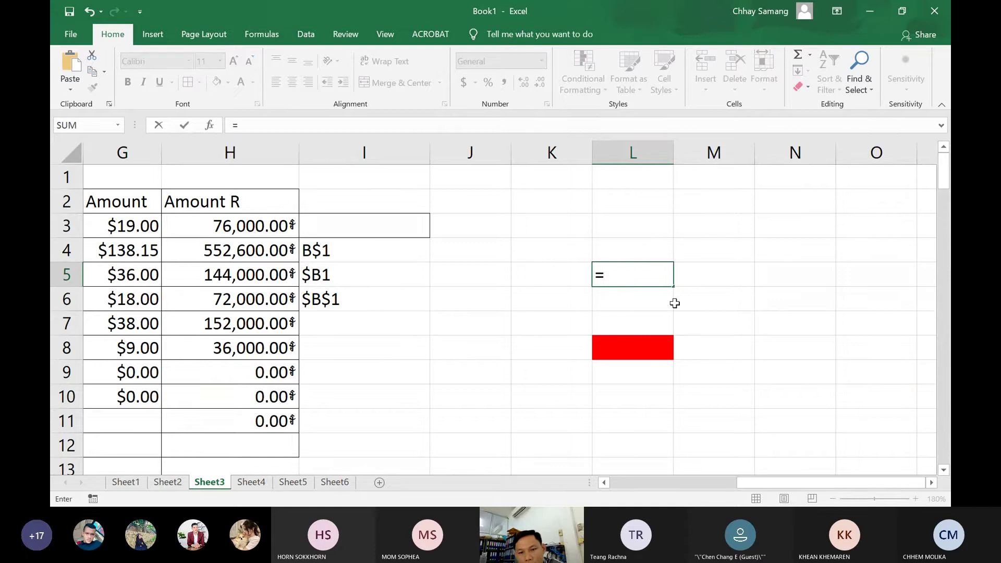
key("Escape")
left_click(697, 274)
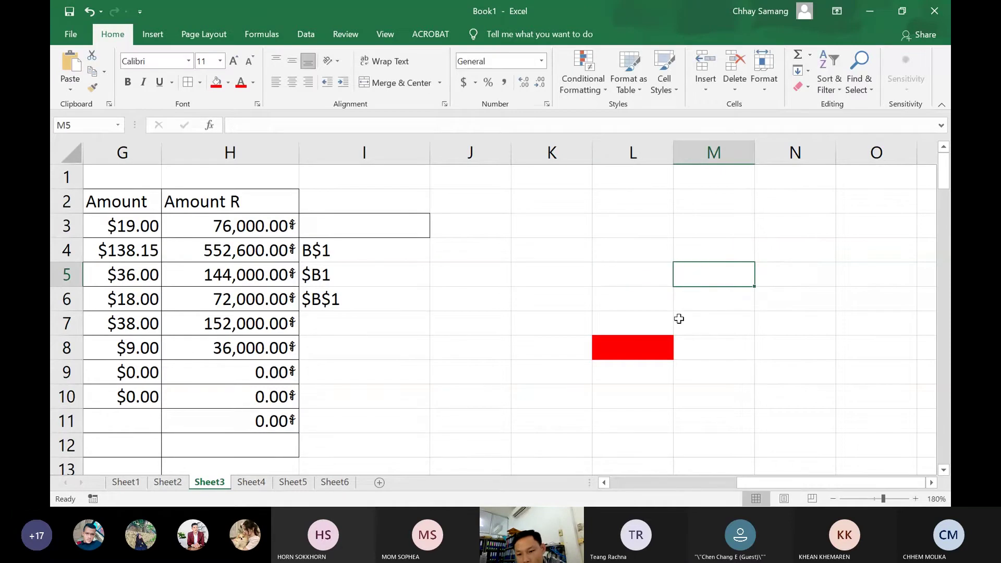
type("=")
left_click(640, 356)
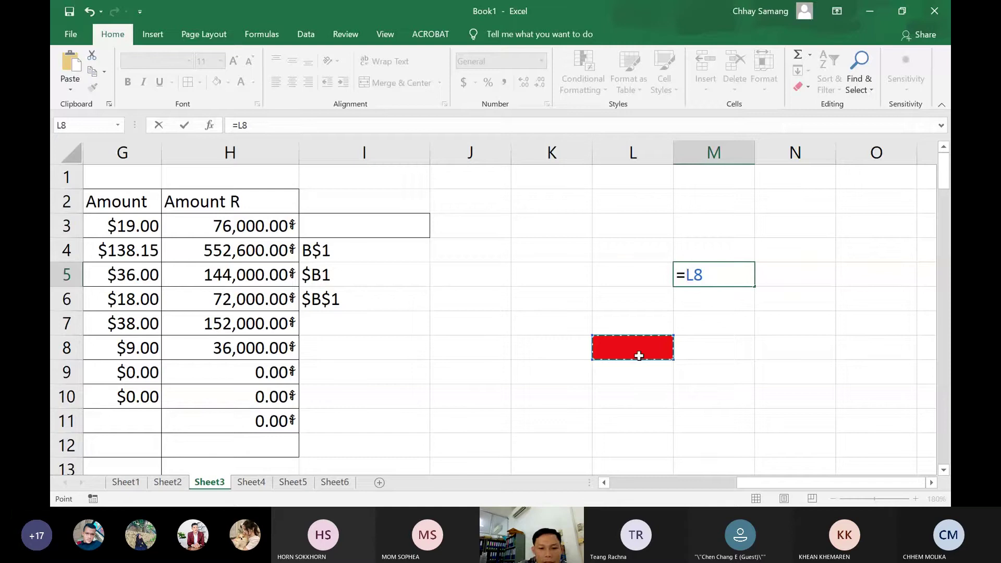
type("*2")
key("Return")
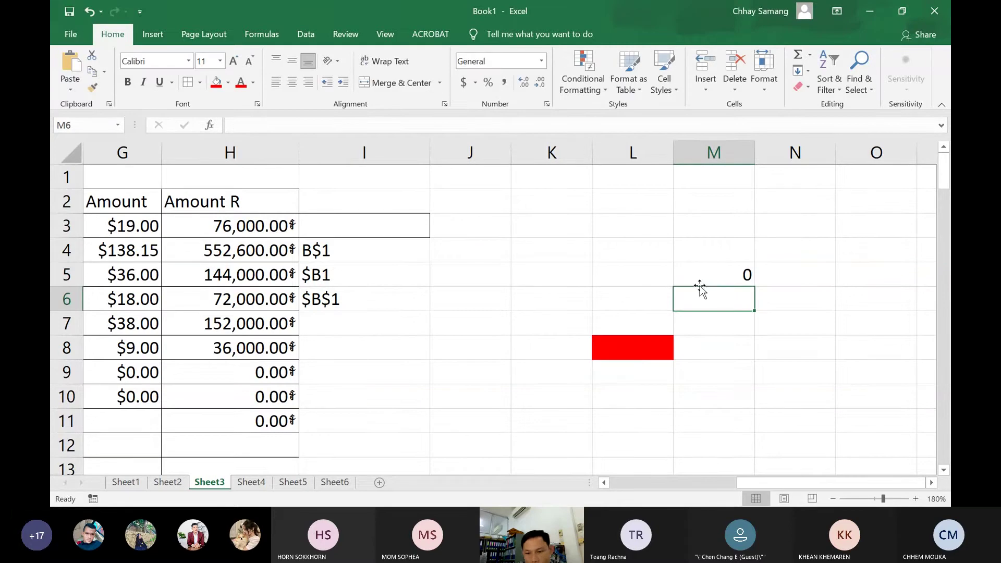
Copy M5's doubling formula down through M8 and check M6's reference
left_click(724, 276)
left_click_drag(754, 291, 754, 344)
left_click(735, 295)
left_click(737, 294)
double_click(725, 299)
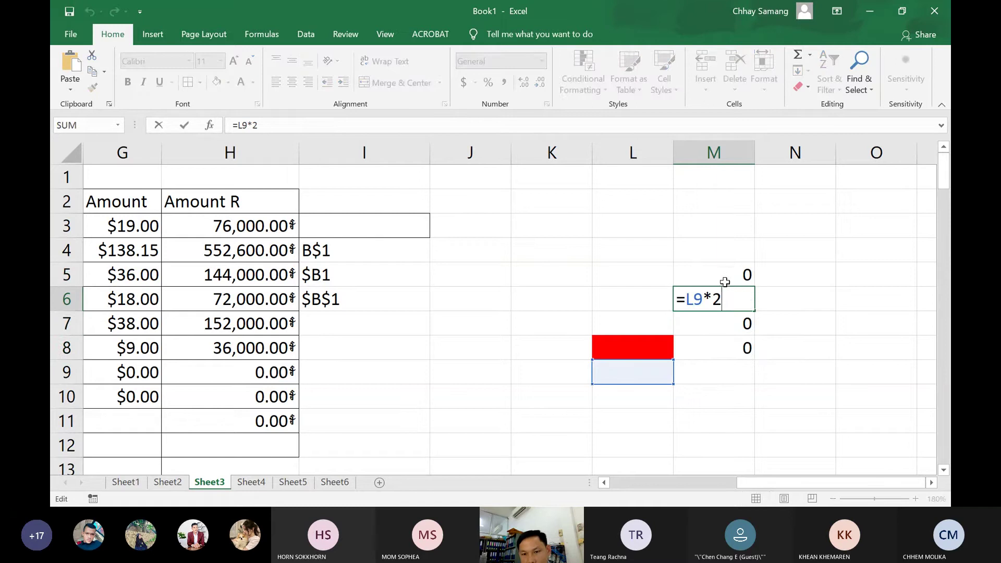
key("Return")
Correct M7's formula so it doubles L10, removing the stray M8 reference
double_click(718, 327)
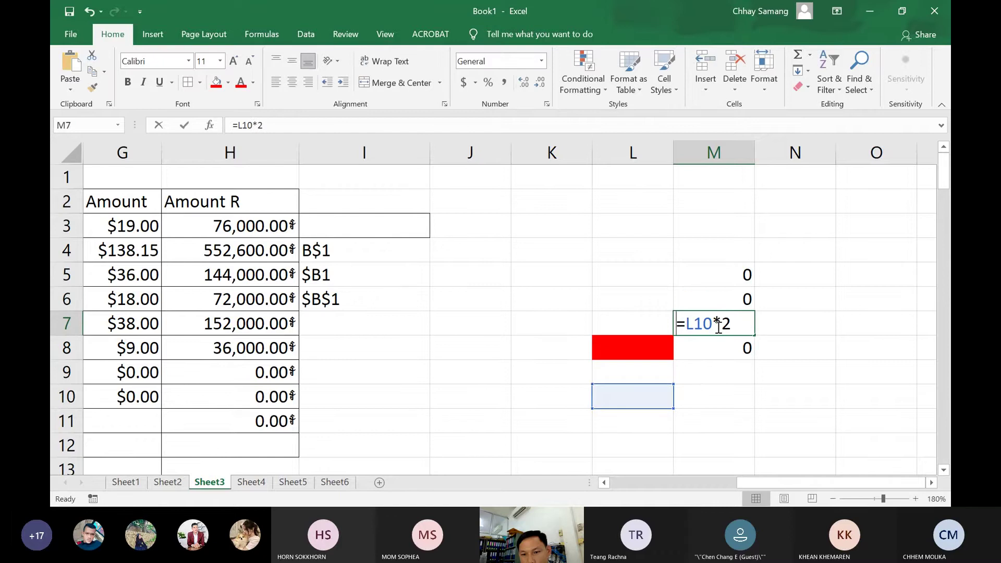
left_click(722, 349)
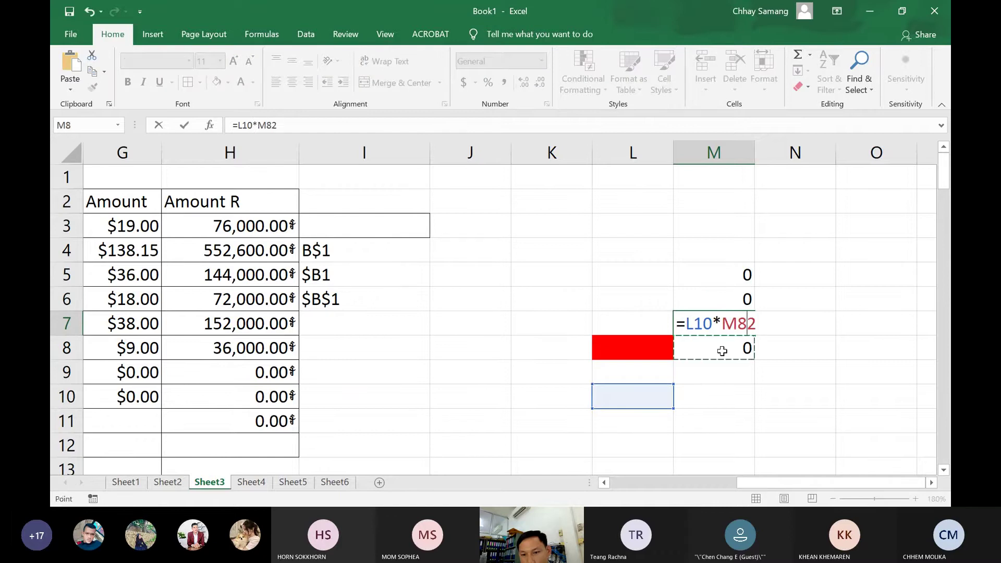
key("BackSpace")
key("BackSpace")
key("BackSpace")
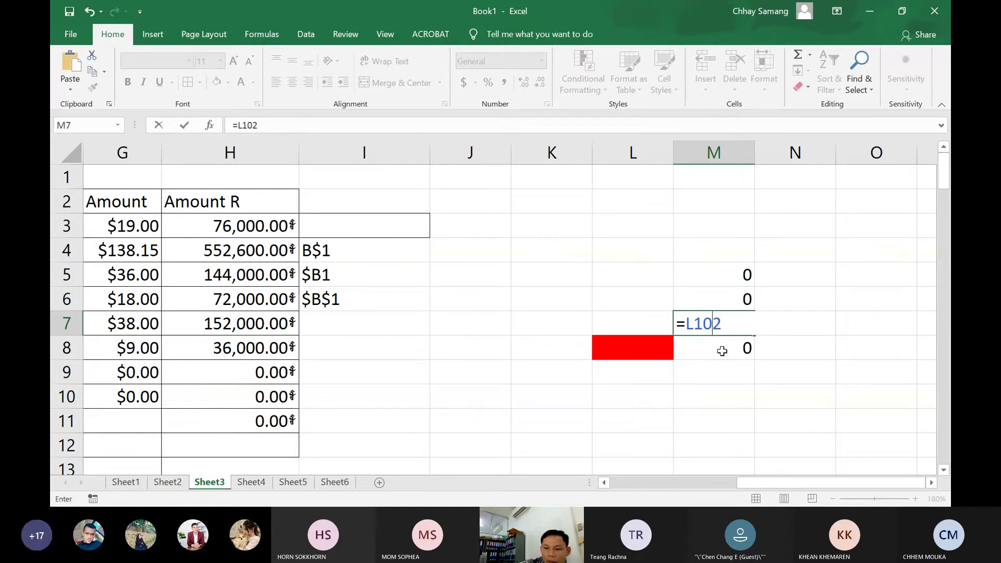
type("*")
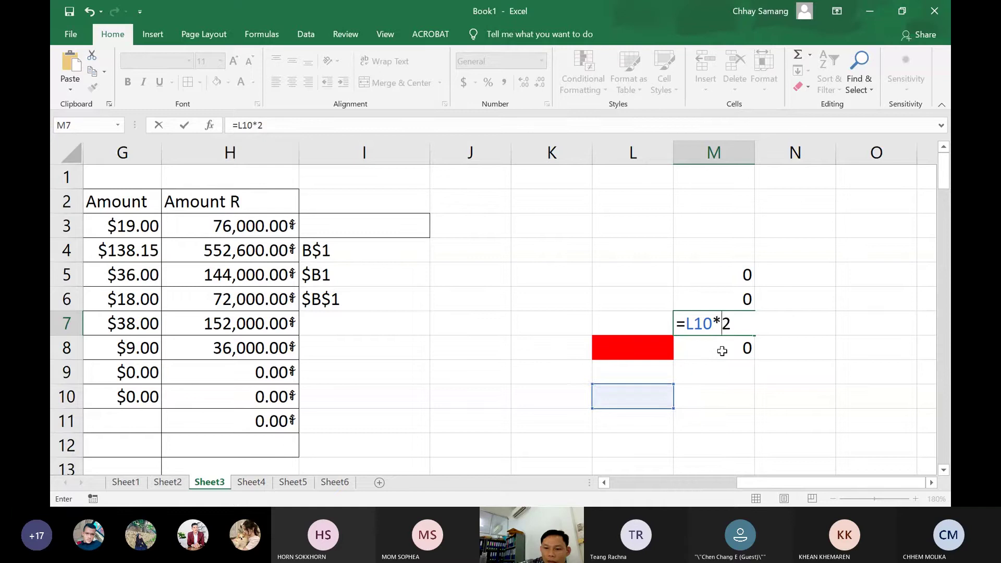
key("Return")
Check M8's formula, then fill M5's formula right into N5
double_click(746, 348)
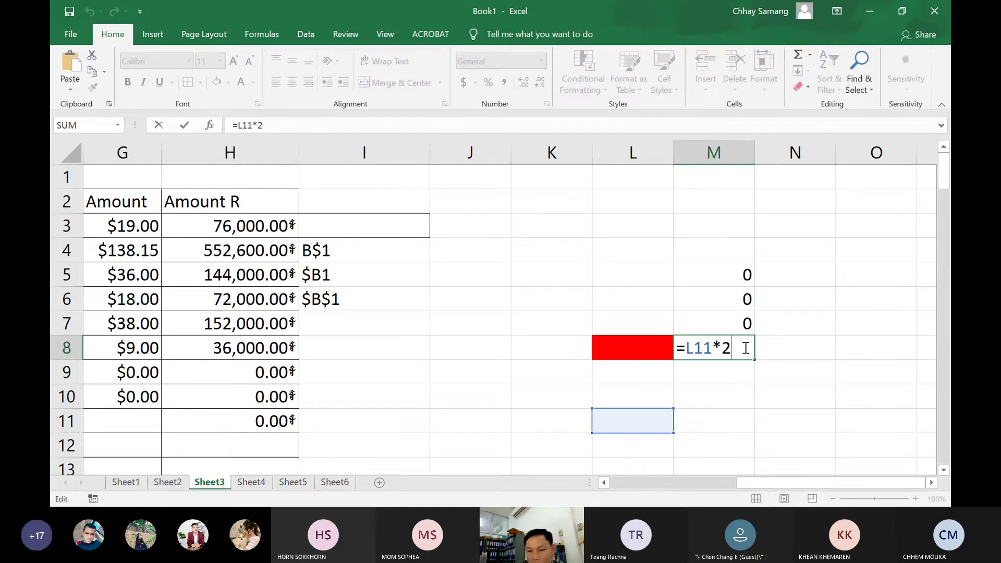
key("Return")
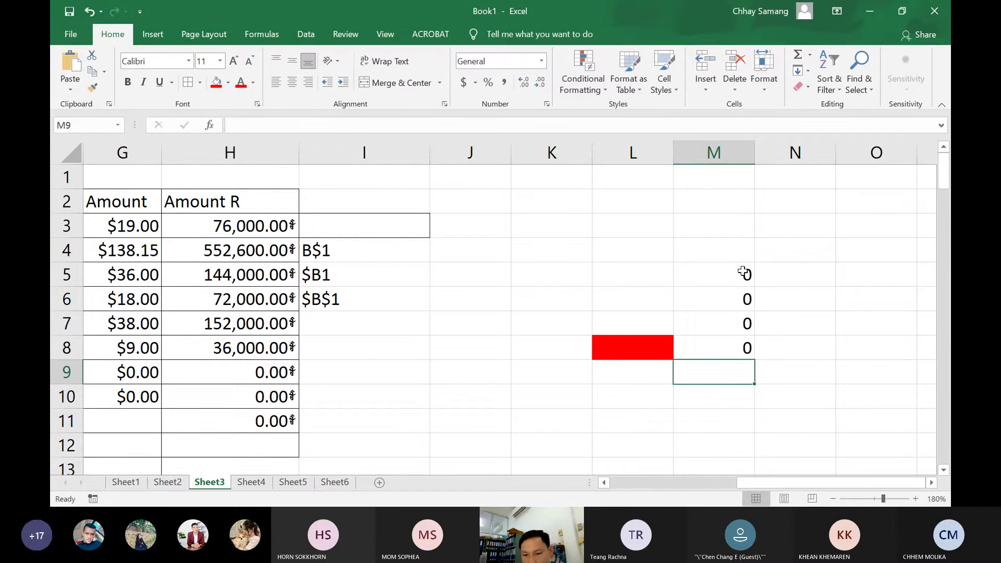
left_click(744, 272)
left_click_drag(756, 286, 809, 298)
Inspect N5's shifted reference, =M8*2, and clear the formula out of N5
left_click(816, 279)
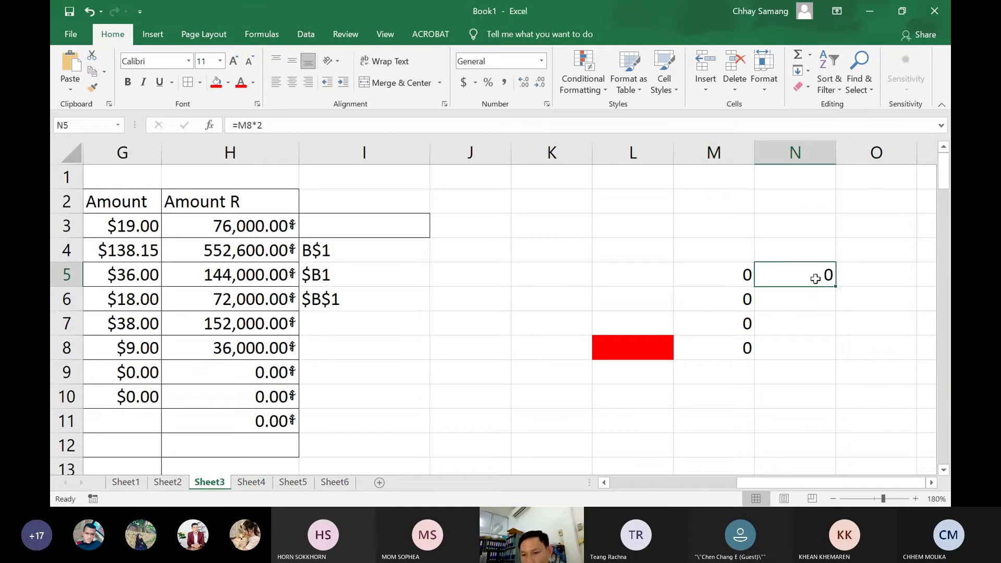
double_click(817, 279)
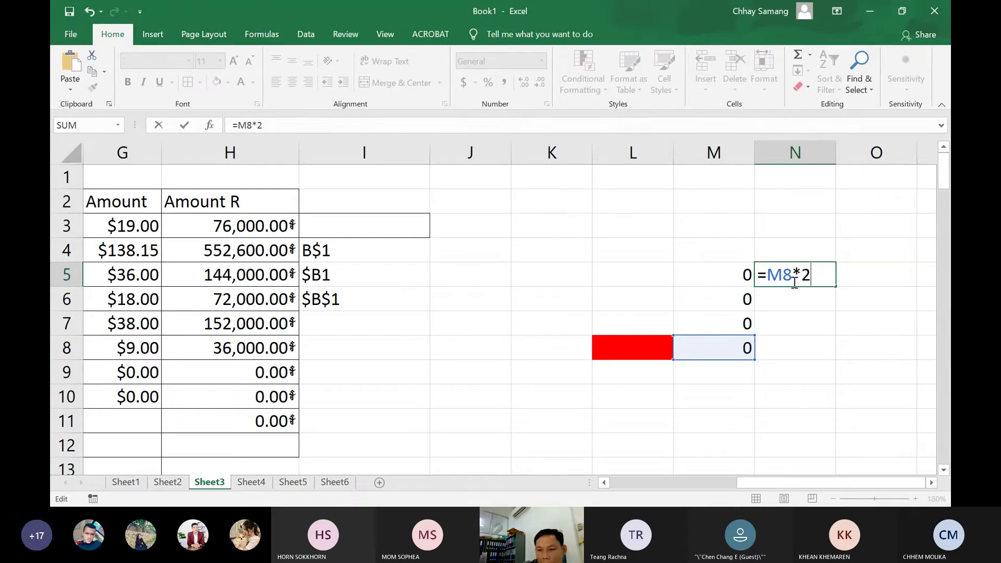
left_click_drag(812, 274, 735, 270)
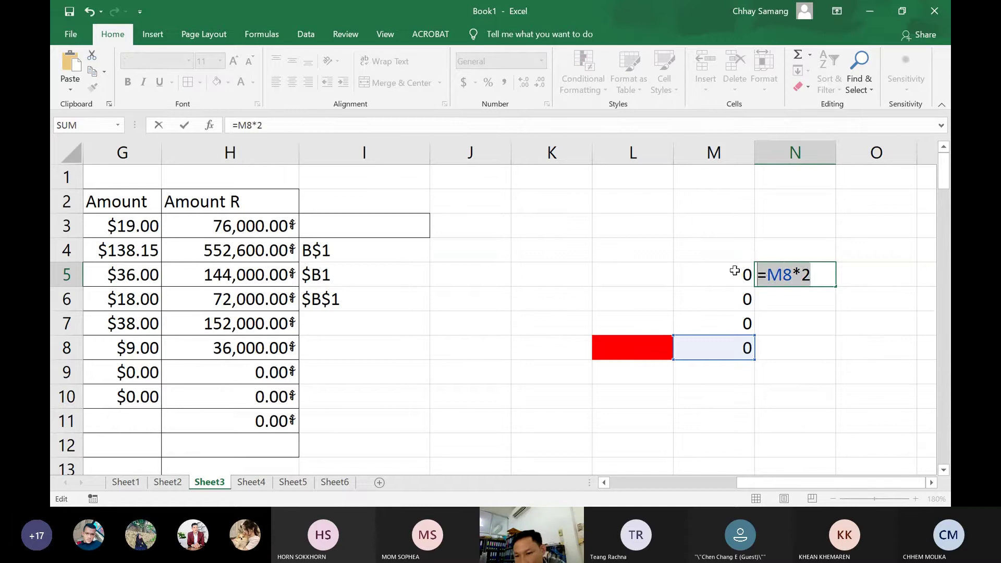
key("Escape")
Lock the column in M5's formula so it reads =$L8*2
left_click(730, 274)
double_click(737, 277)
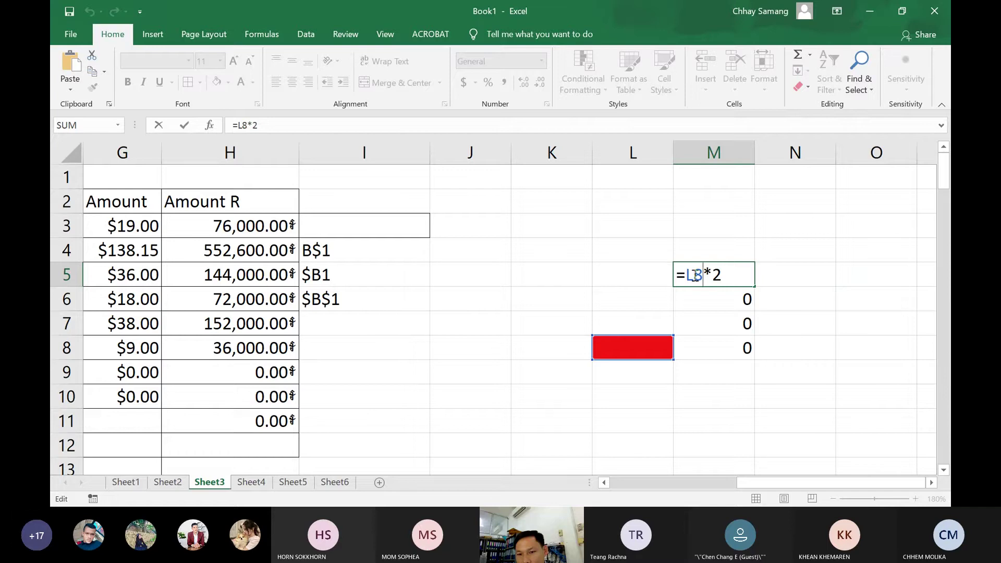
left_click(687, 275)
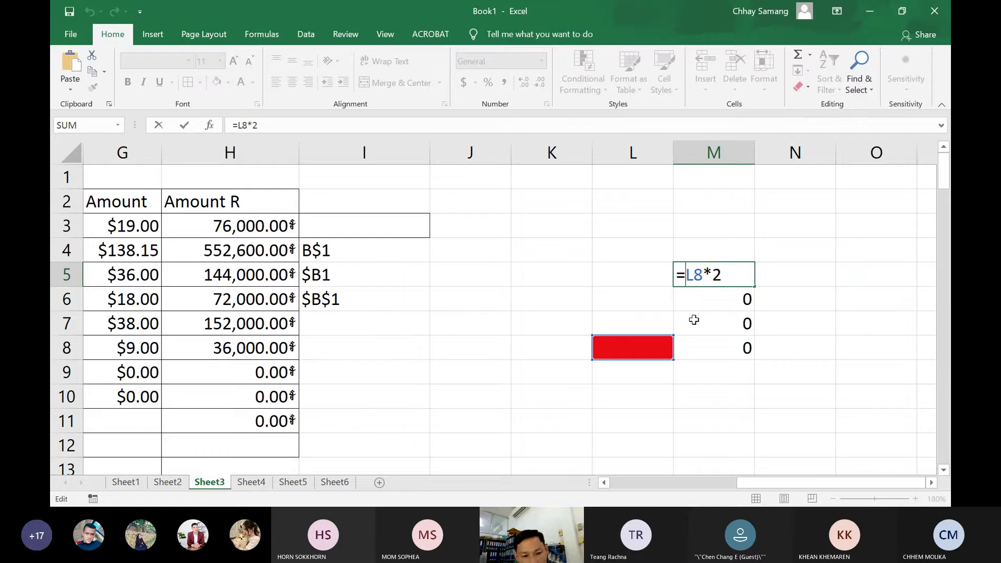
type("$")
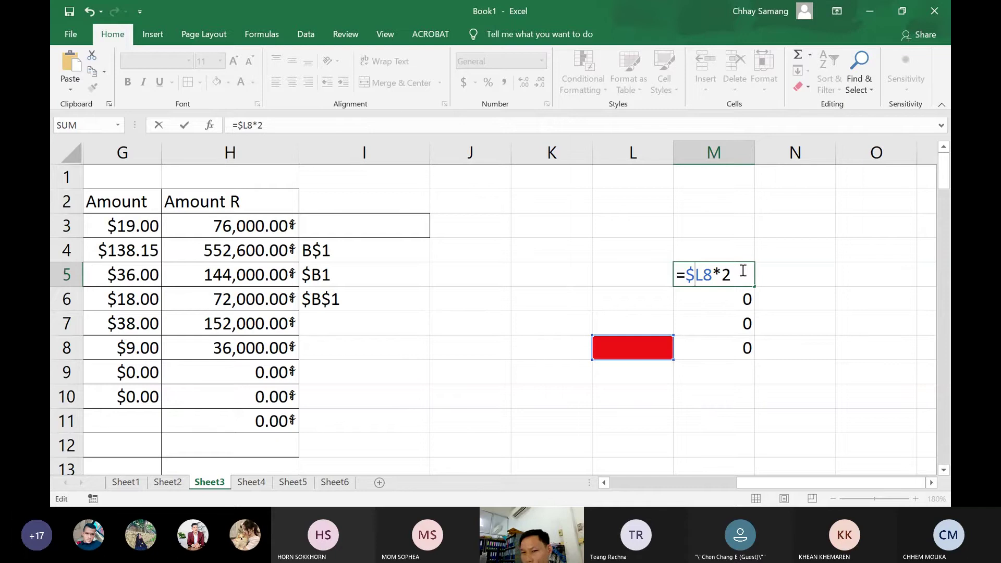
key("Return")
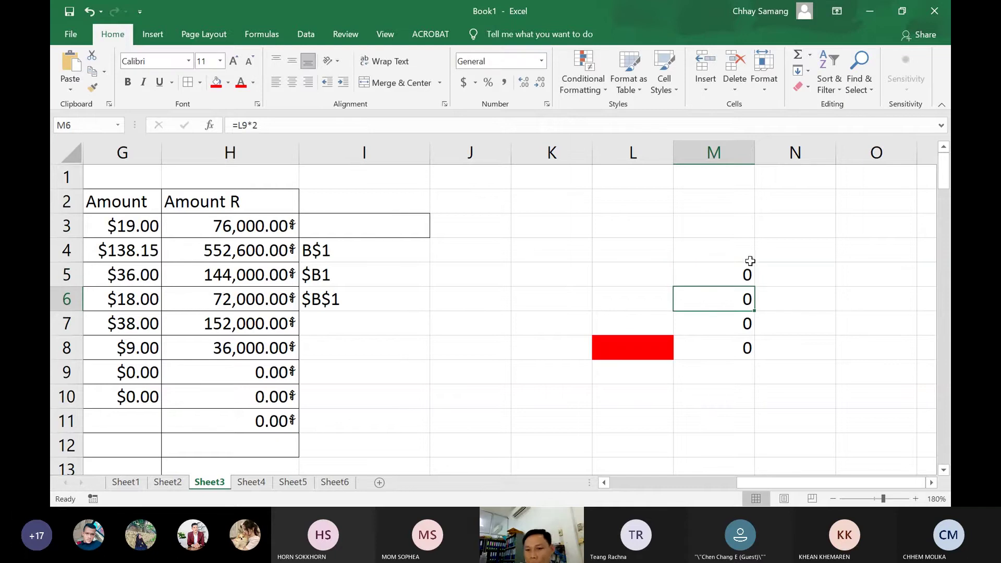
Fill M5 into N5 to test the locked column, then delete N5's formula
left_click(748, 264)
left_click_drag(754, 287, 810, 273)
double_click(810, 273)
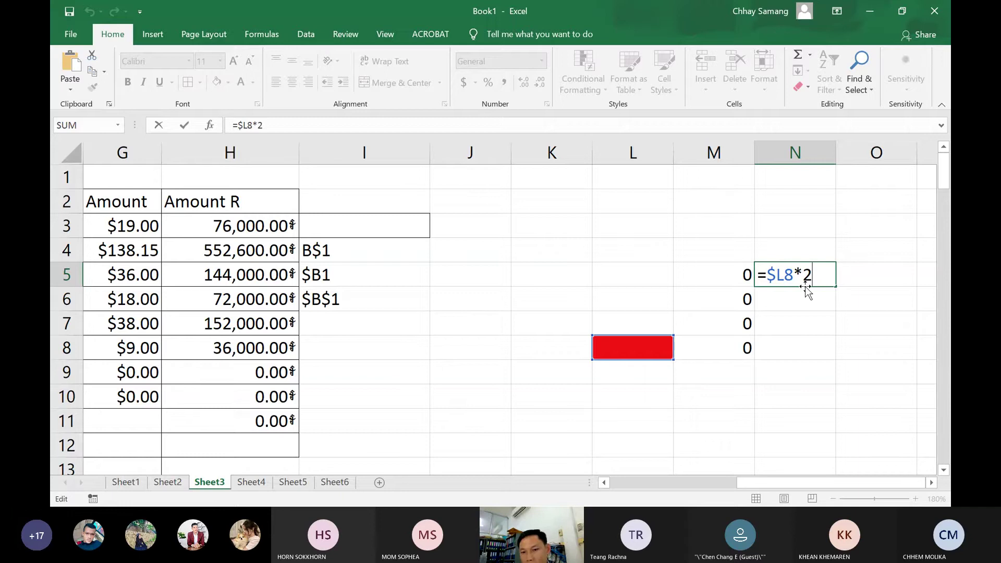
left_click_drag(814, 275, 762, 278)
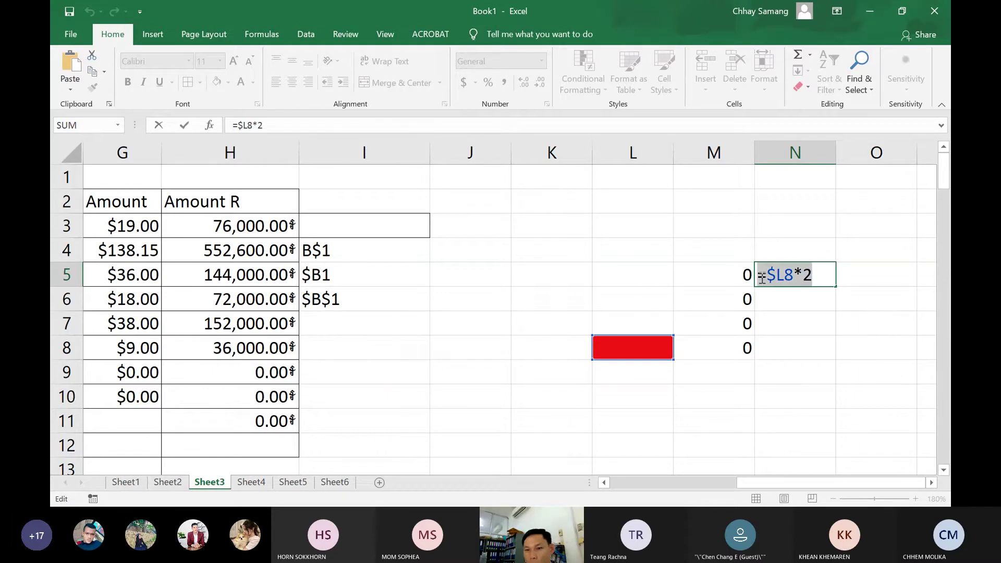
key("BackSpace")
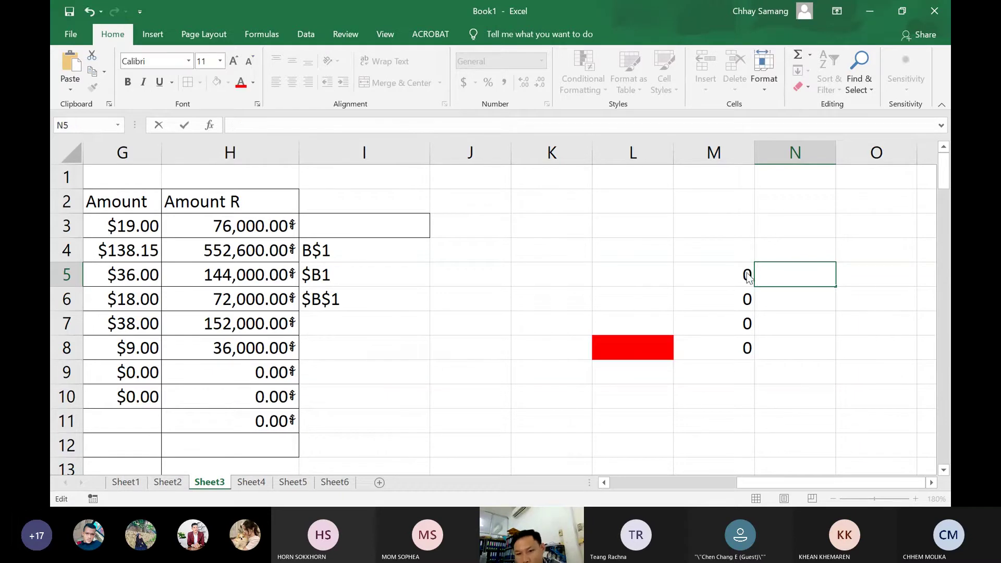
left_click(747, 275)
Paste M5's formula into O7, check it reads =$L10*2, then clear O7
key("ctrl+c")
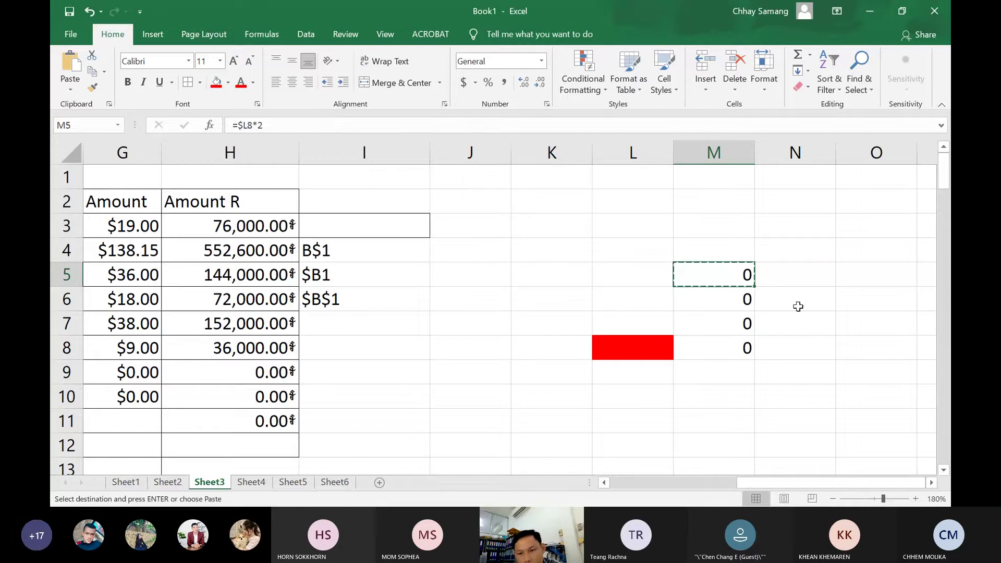
left_click(886, 326)
key("ctrl+v")
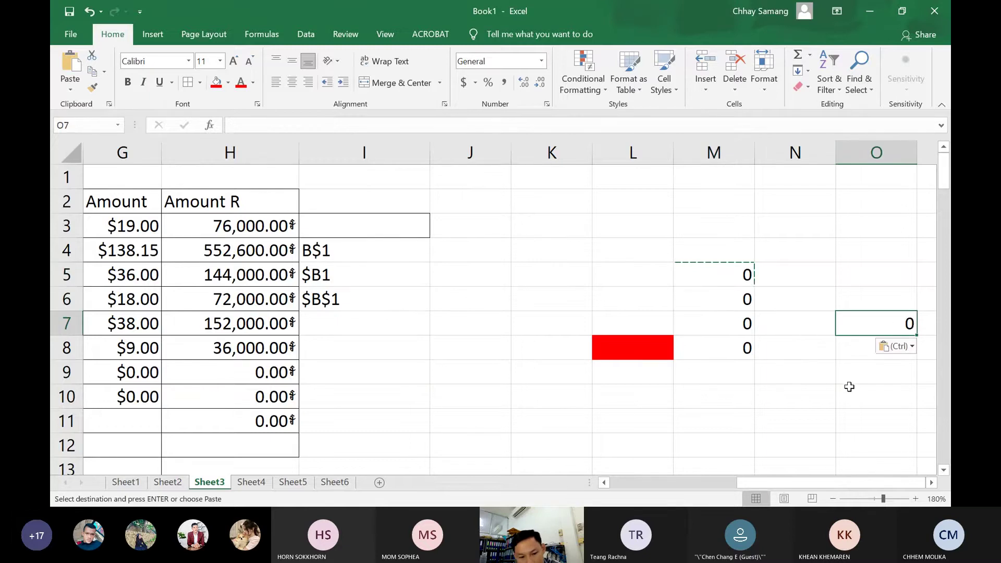
double_click(864, 329)
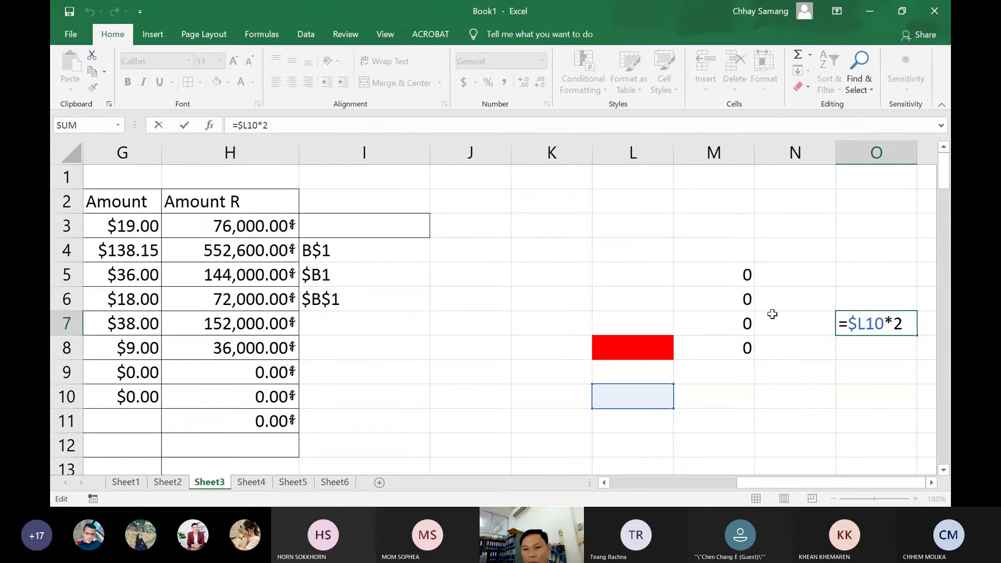
left_click(860, 346)
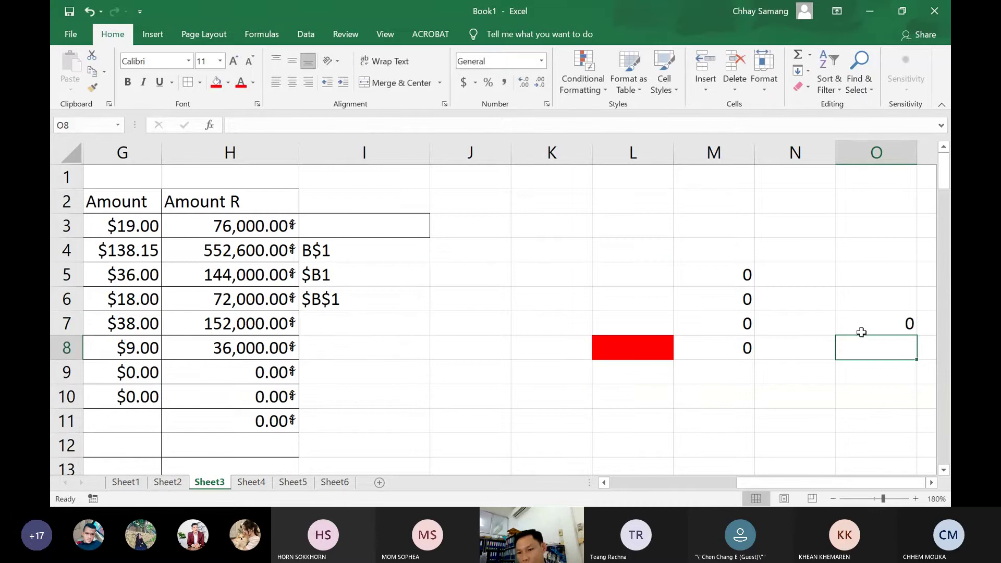
left_click(861, 332)
key("Delete")
Change M5's formula to the fully locked =$L$8*2
double_click(749, 277)
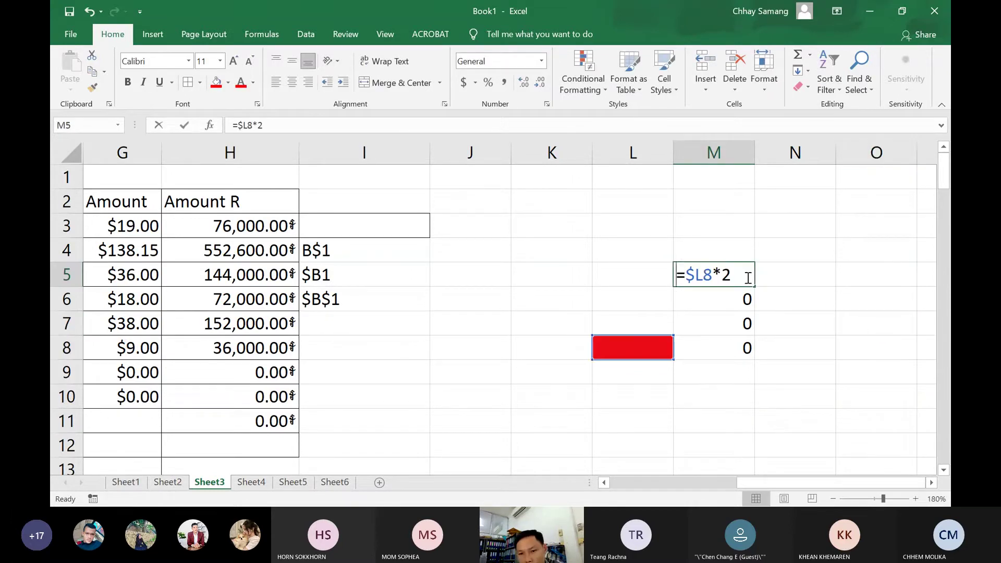
left_click(704, 275)
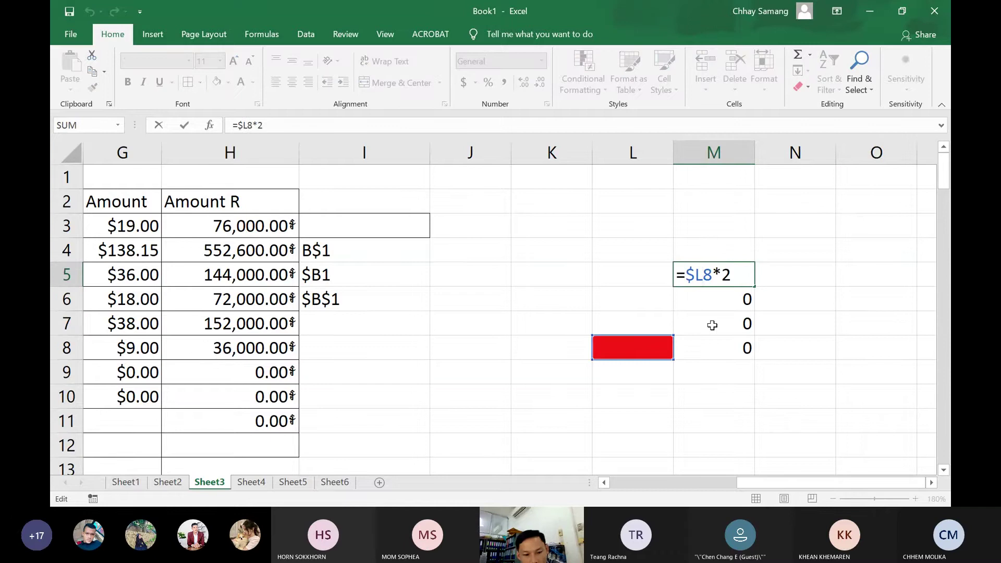
type("$")
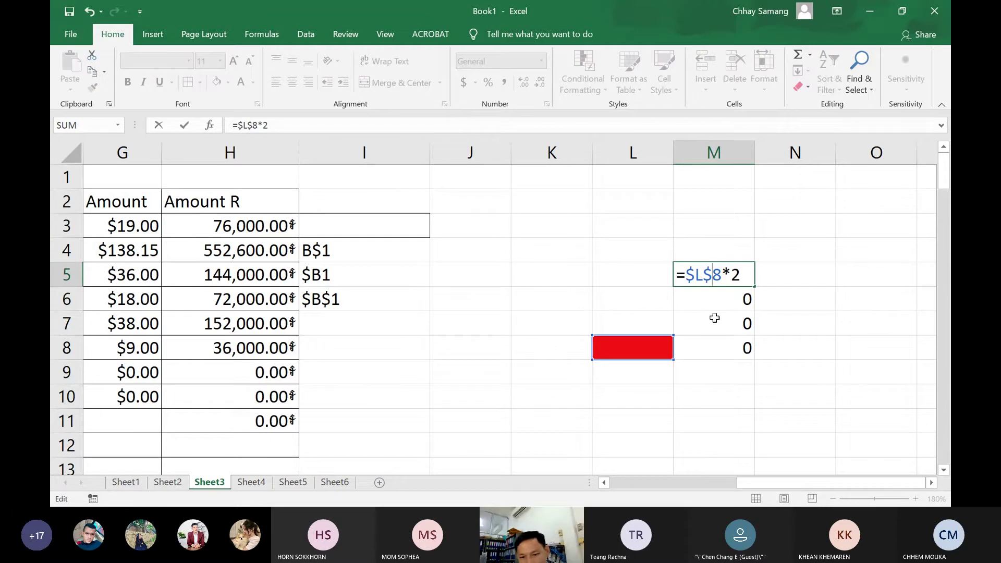
key("Return")
Copy M5's formula into O9 and inspect its references
left_click(725, 275)
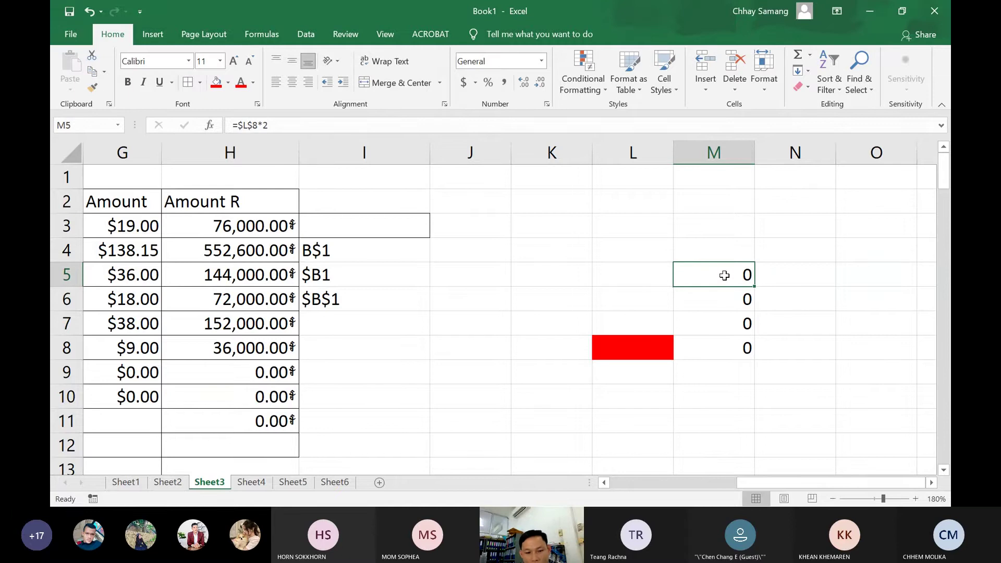
key("ctrl+c")
left_click(863, 375)
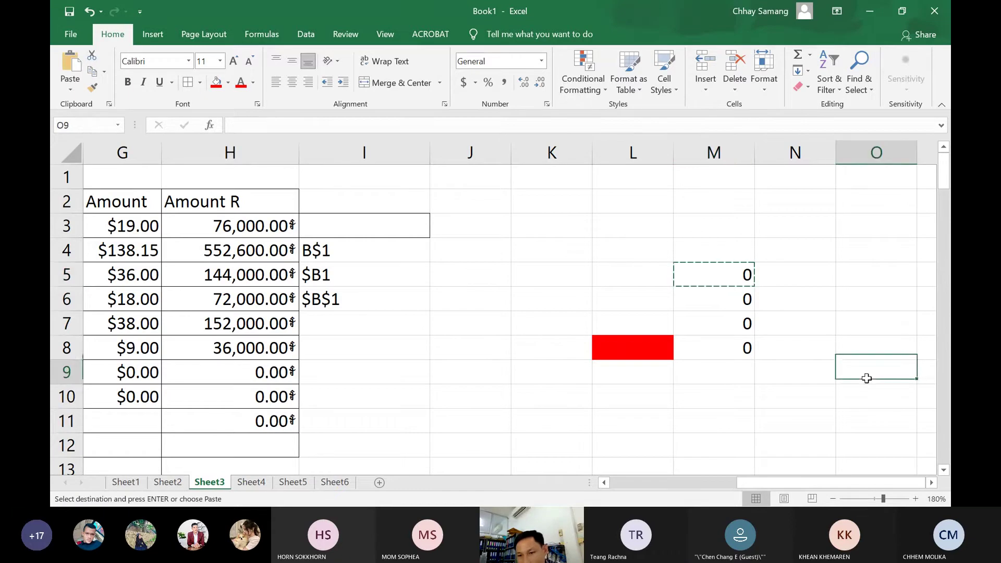
key("ctrl+v")
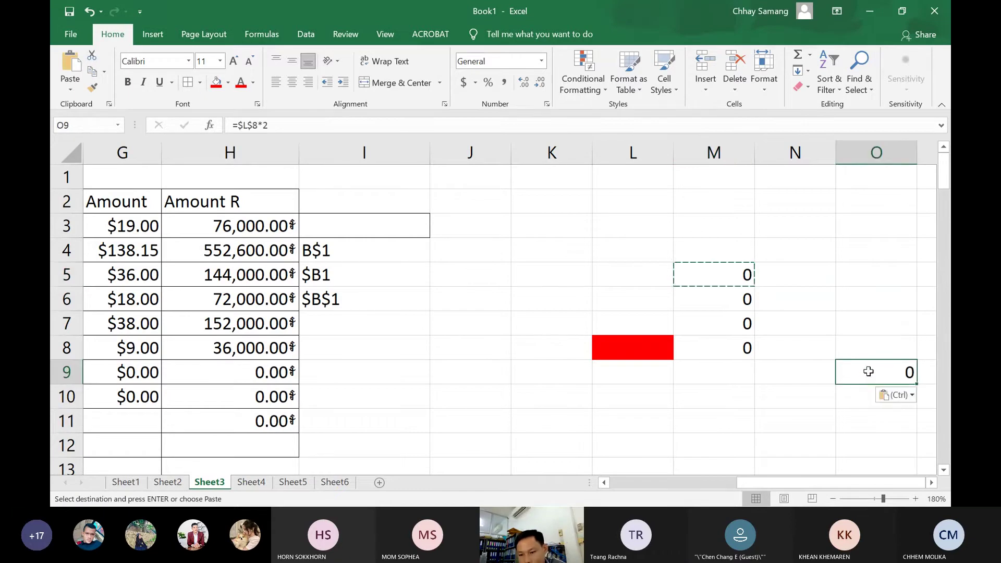
key("Escape")
double_click(858, 373)
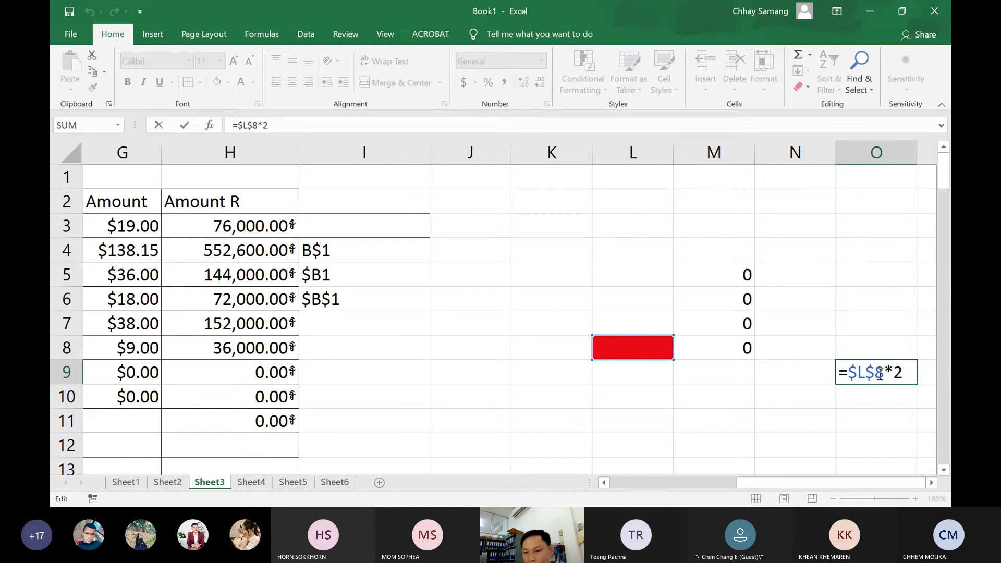
Rework O9's reference, removing a stray H3, so it commits as =$L$8*2
left_click_drag(883, 373, 850, 373)
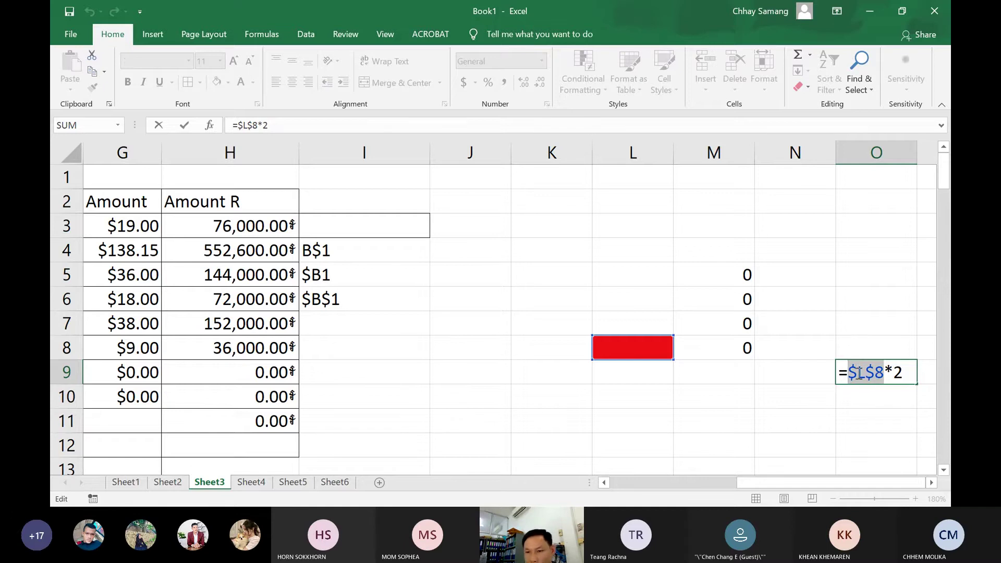
left_click(868, 374)
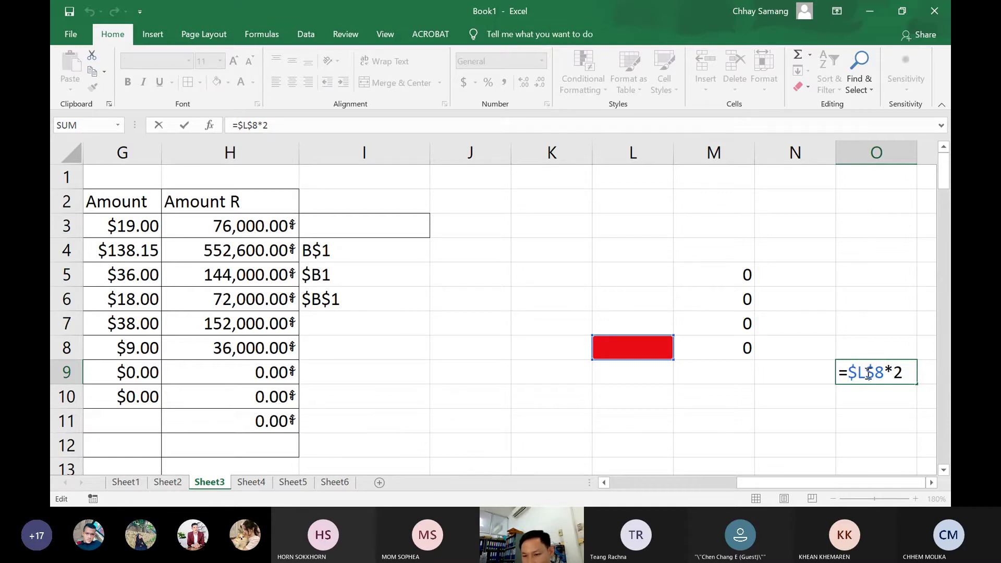
left_click_drag(869, 373, 885, 374)
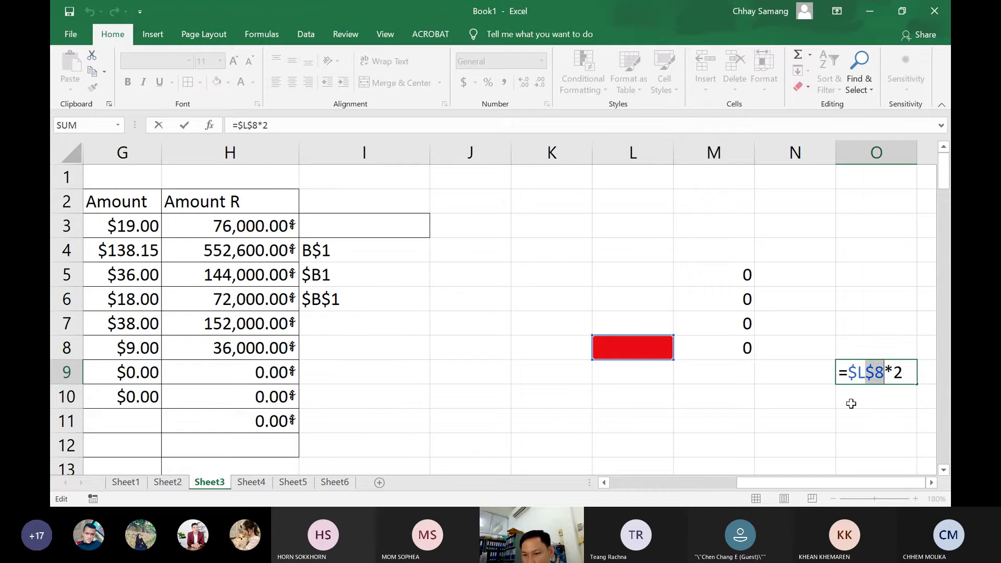
key("Left")
key("shift+Left")
key("shift+Left")
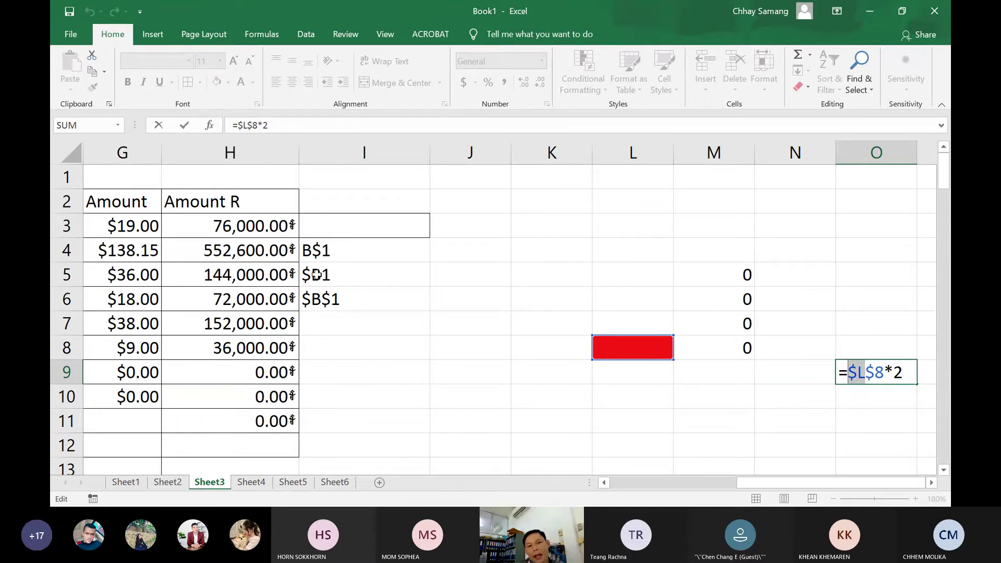
left_click(286, 232)
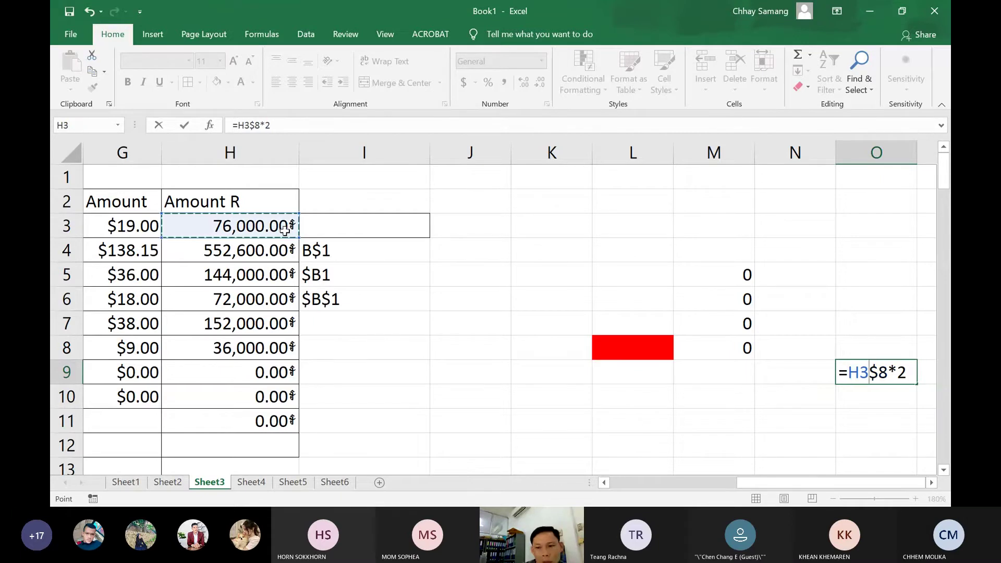
key("BackSpace")
key("BackSpace")
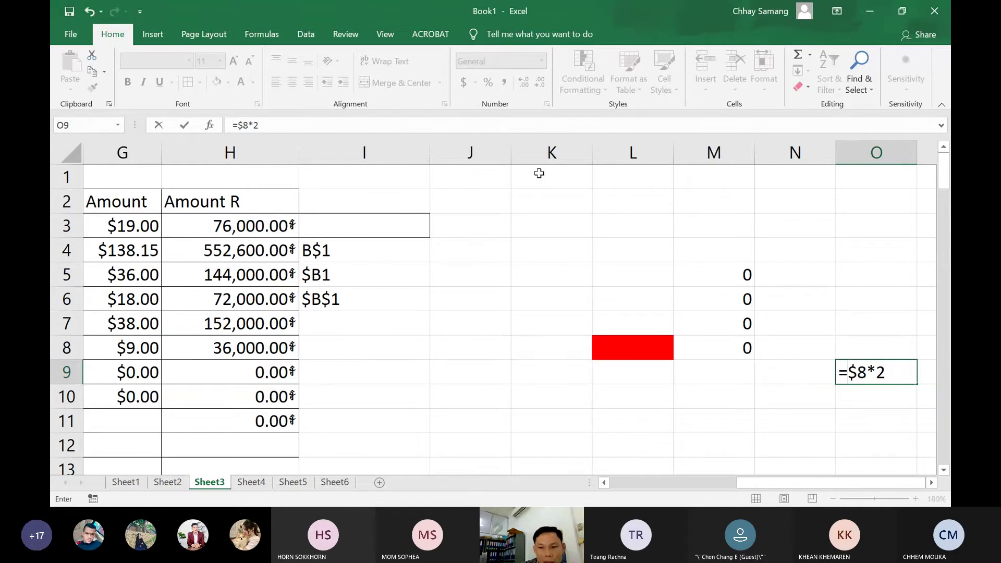
type("$L")
key("ctrl+Return")
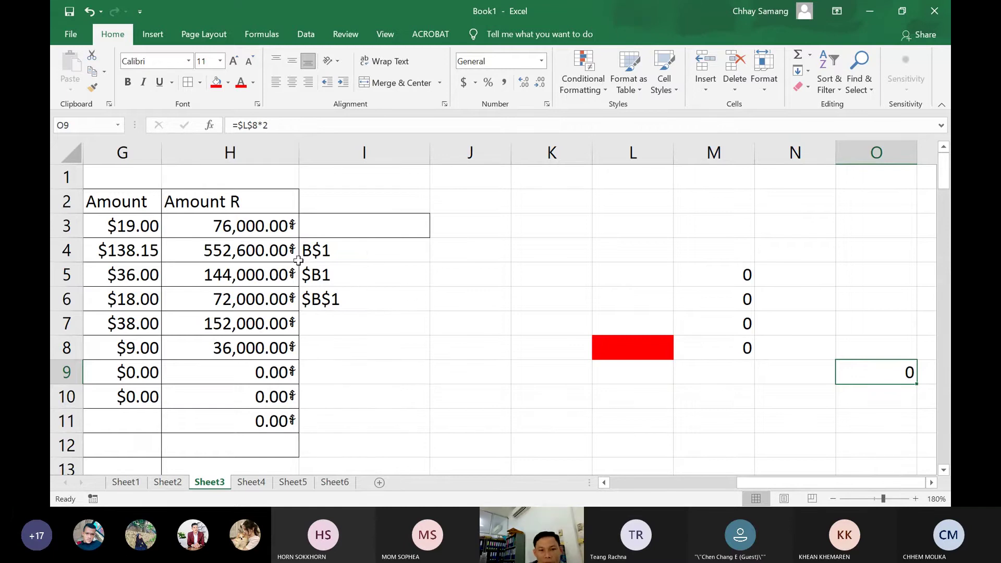
left_click(270, 261)
Add a dollar sign before the B1 reference in H3's formula
double_click(271, 231)
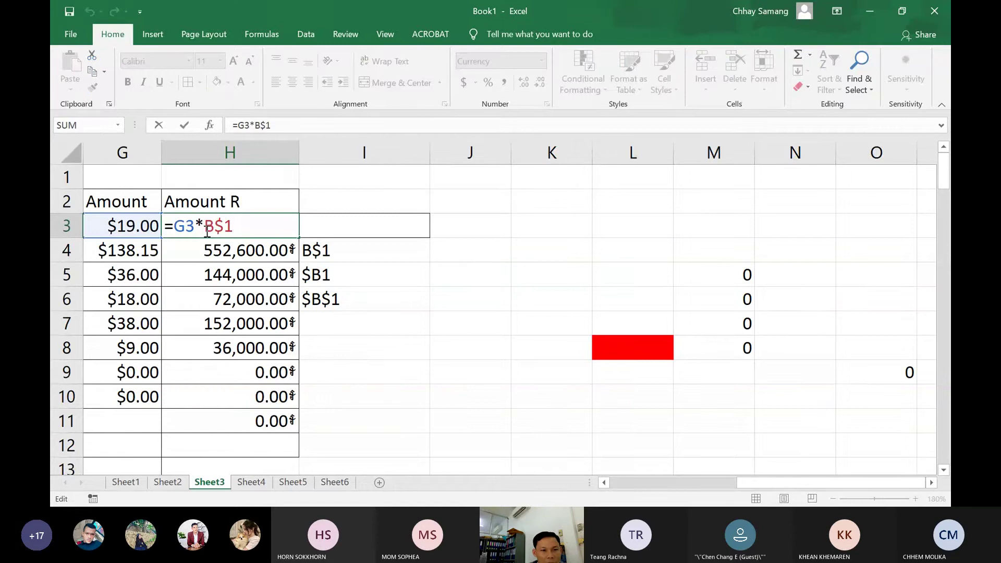
left_click(209, 230)
type("$")
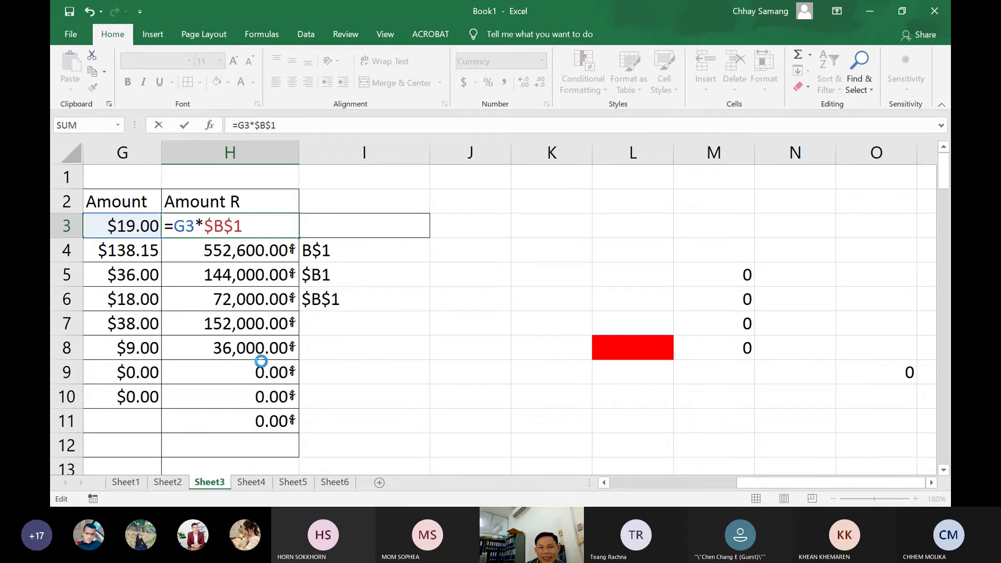
key("Return")
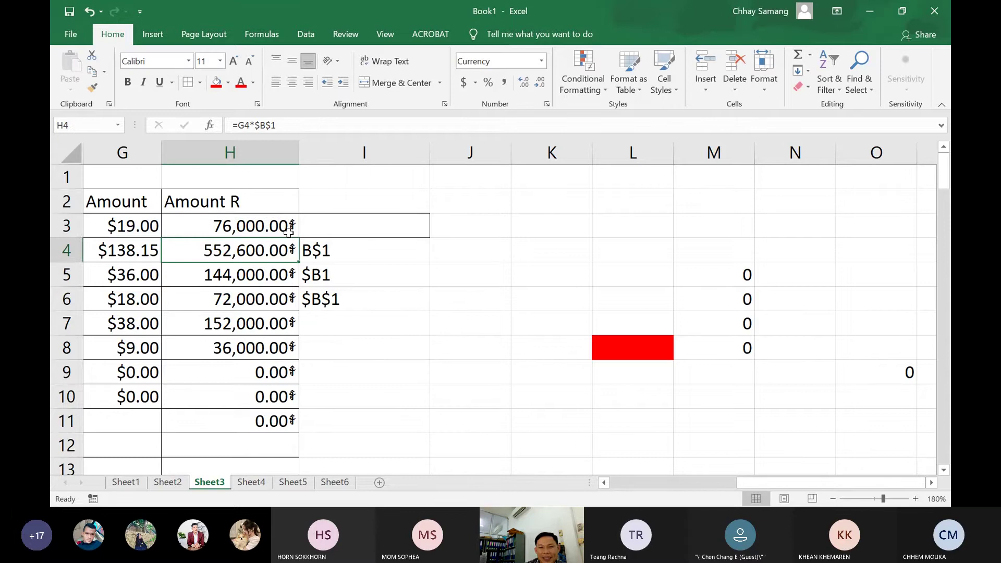
Remove the locked reference from H3's formula and retype plain B1
double_click(289, 230)
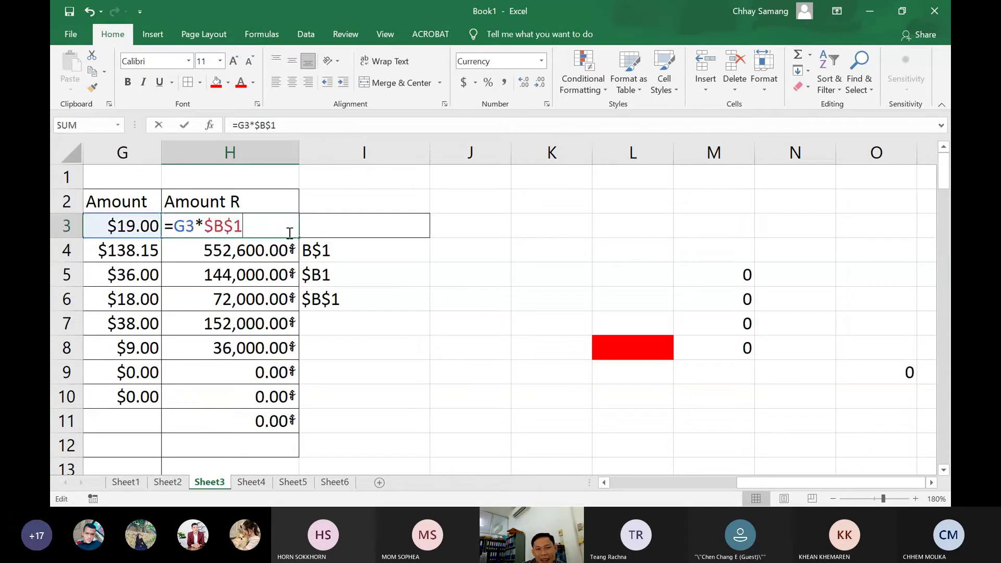
double_click(230, 232)
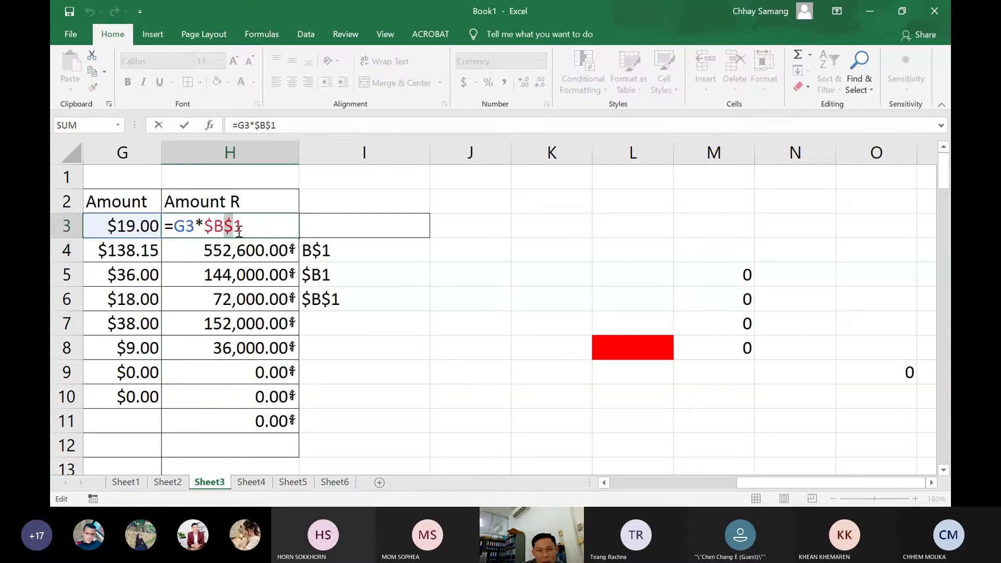
left_click_drag(204, 229, 224, 228)
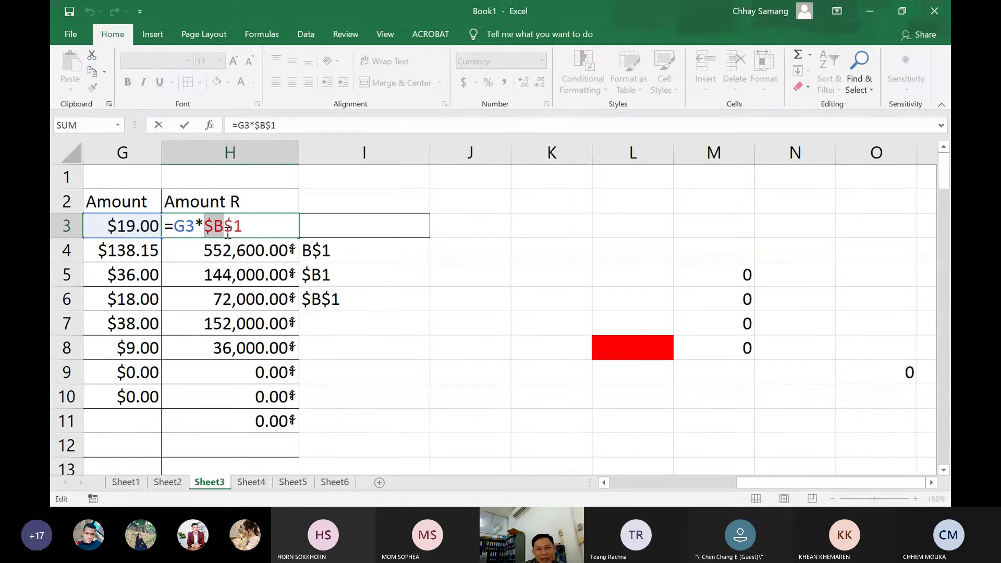
left_click(261, 230)
key("BackSpace")
key("BackSpace")
key("BackSpace")
key("BackSpace")
key("BackSpace")
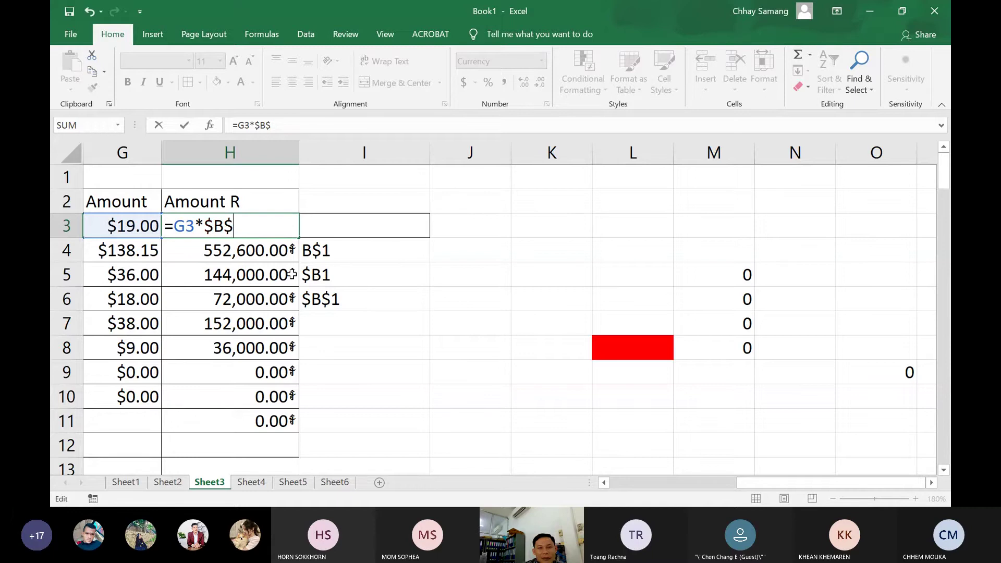
type("B!")
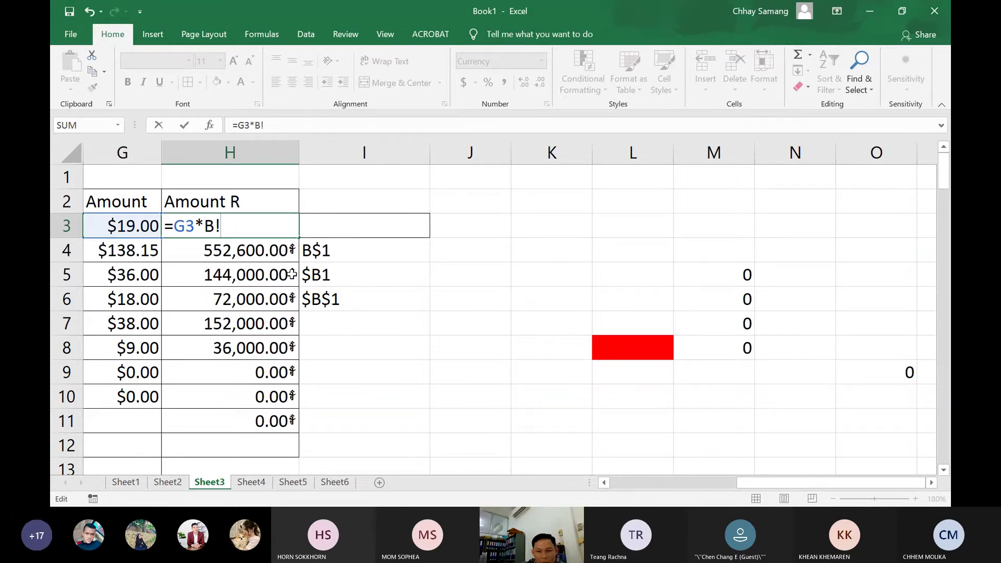
key("BackSpace")
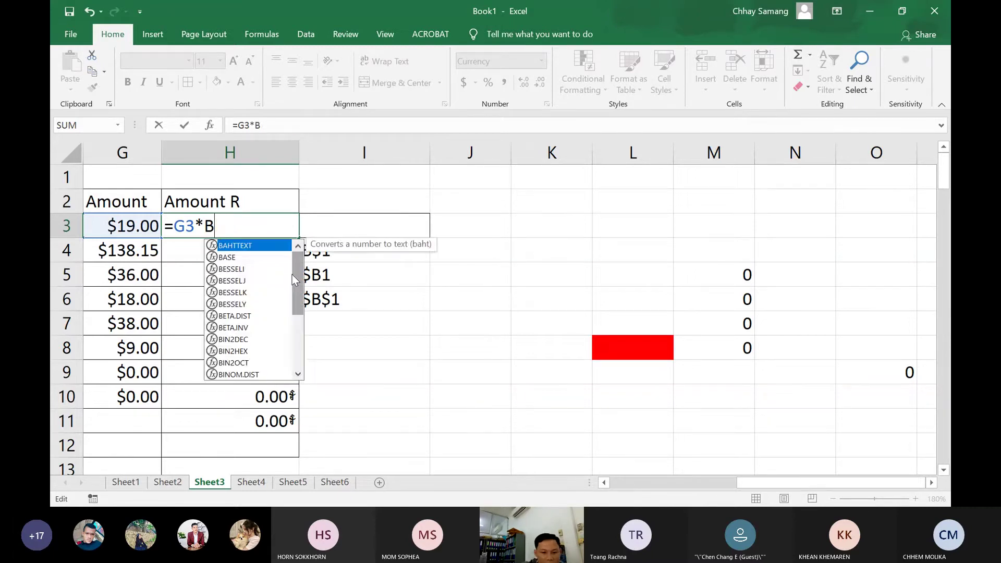
type("1")
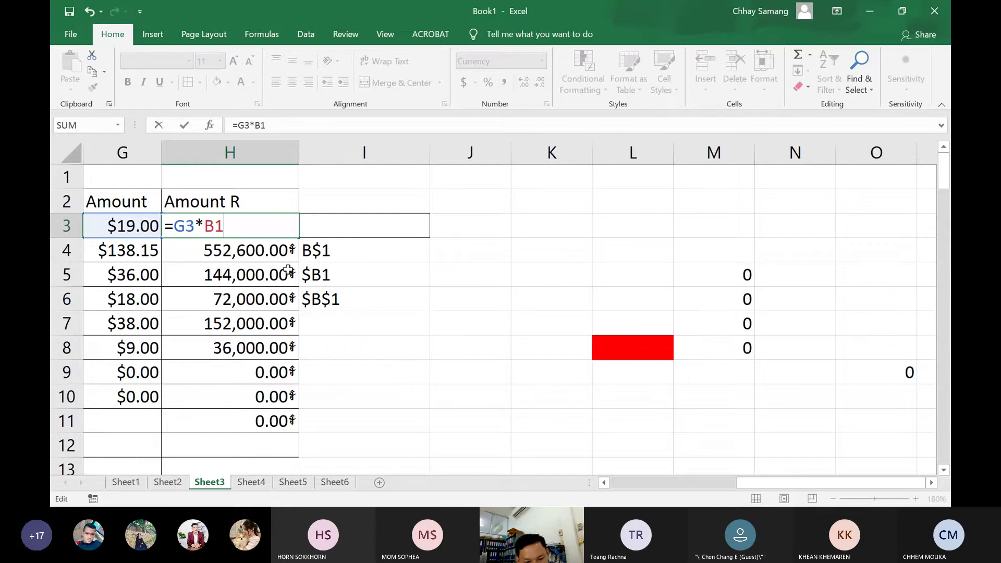
Cycle B1 with F4 through its lock forms back to $B$1, giving 76,000.00
key("F4")
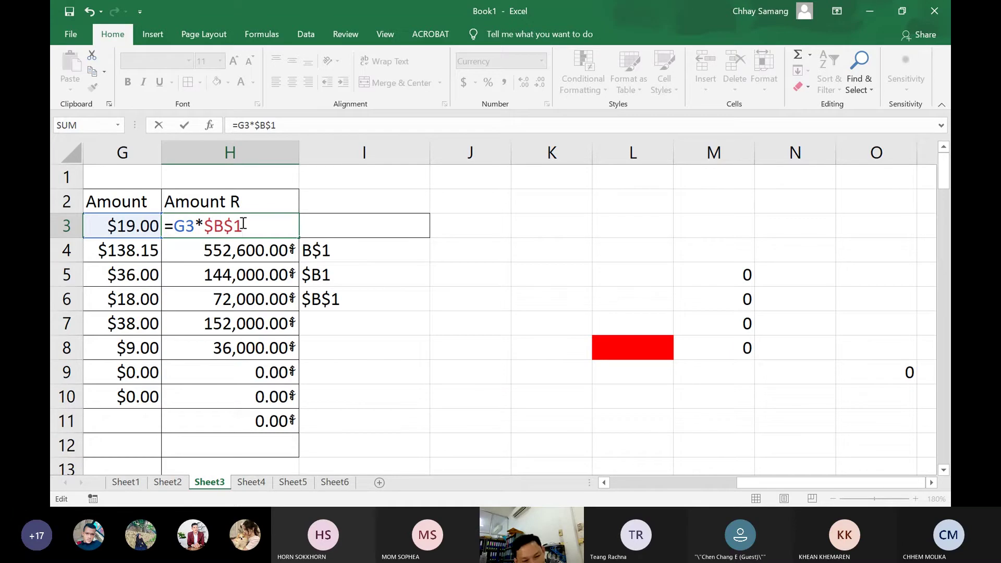
key("F4")
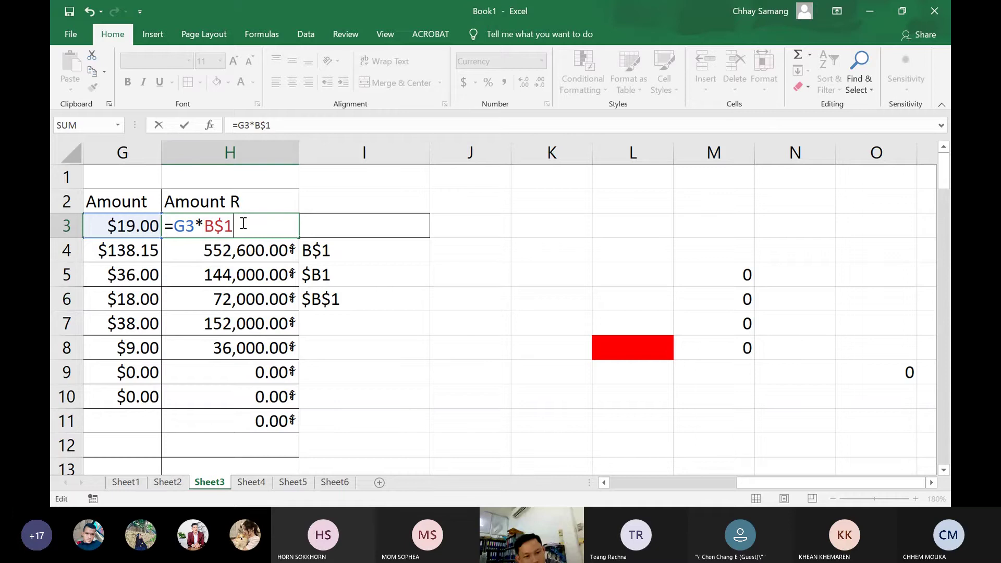
key("F4")
key("F4")
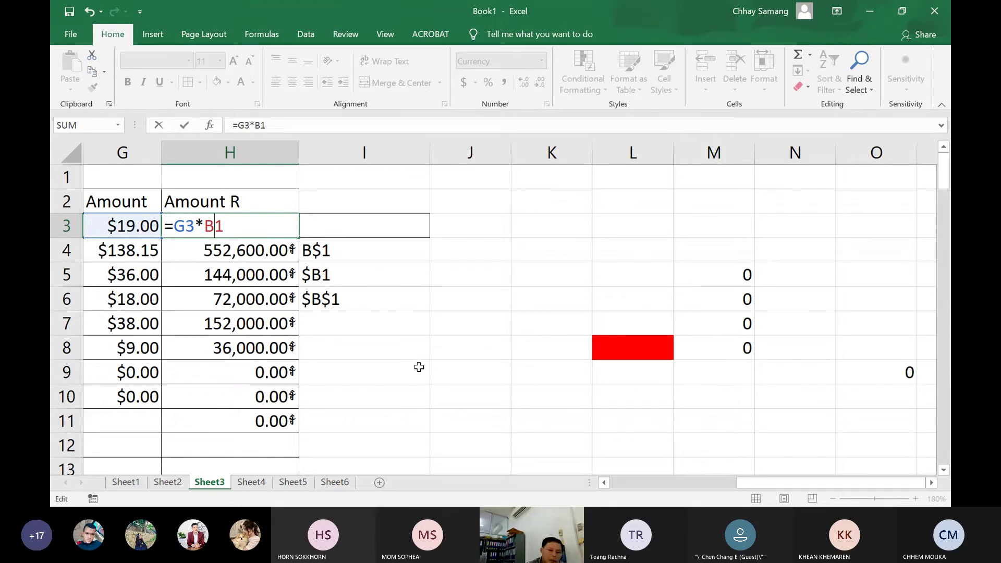
key("F4")
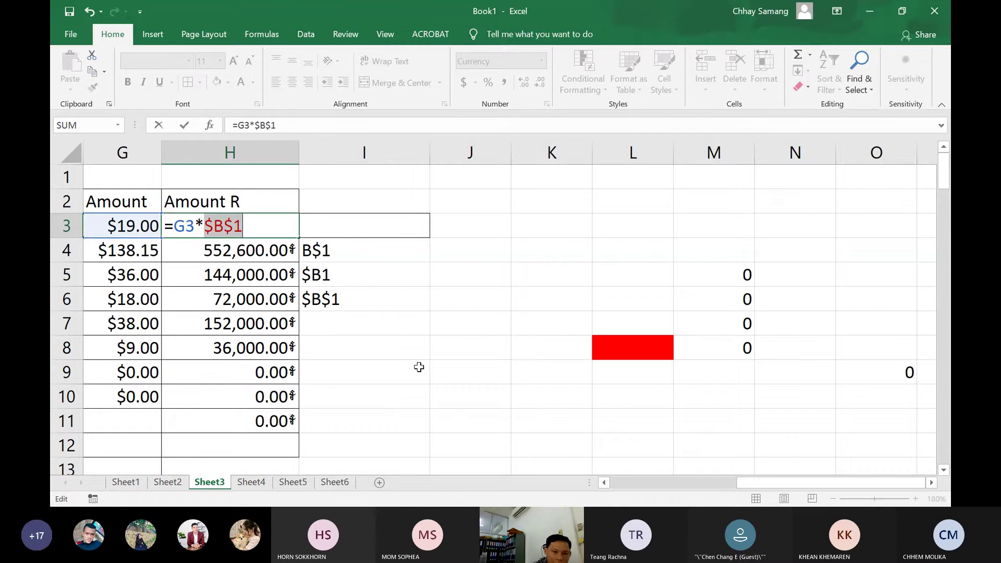
key("Return")
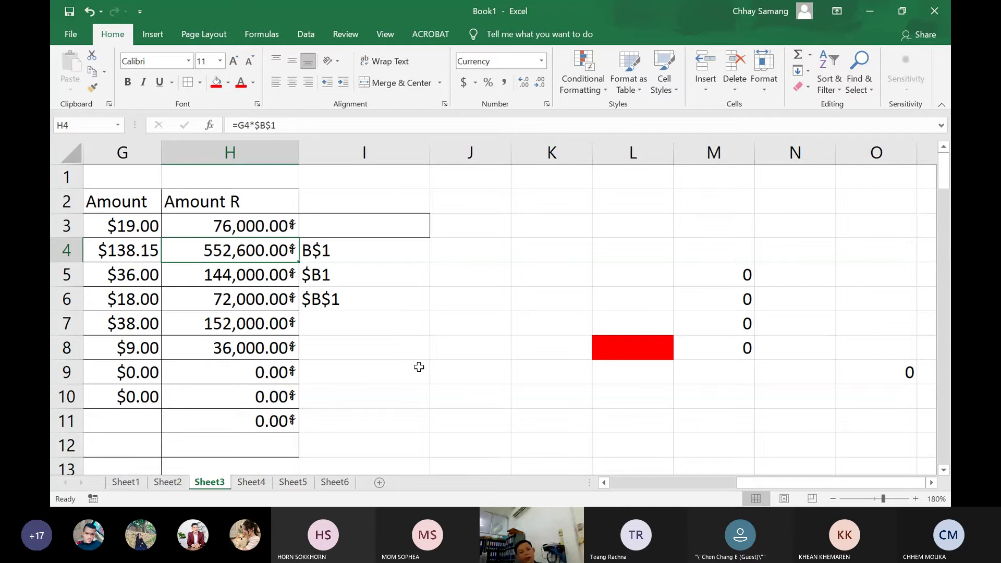
Highlight parts of the $B1 and $B$1 reference examples in I5 and I6
left_click(320, 279)
double_click(320, 279)
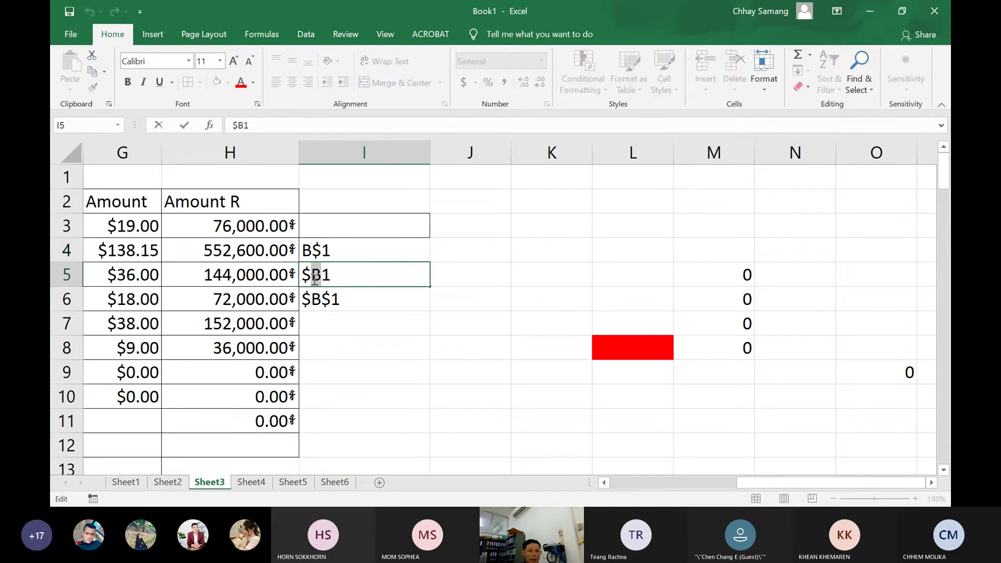
left_click_drag(322, 277, 331, 277)
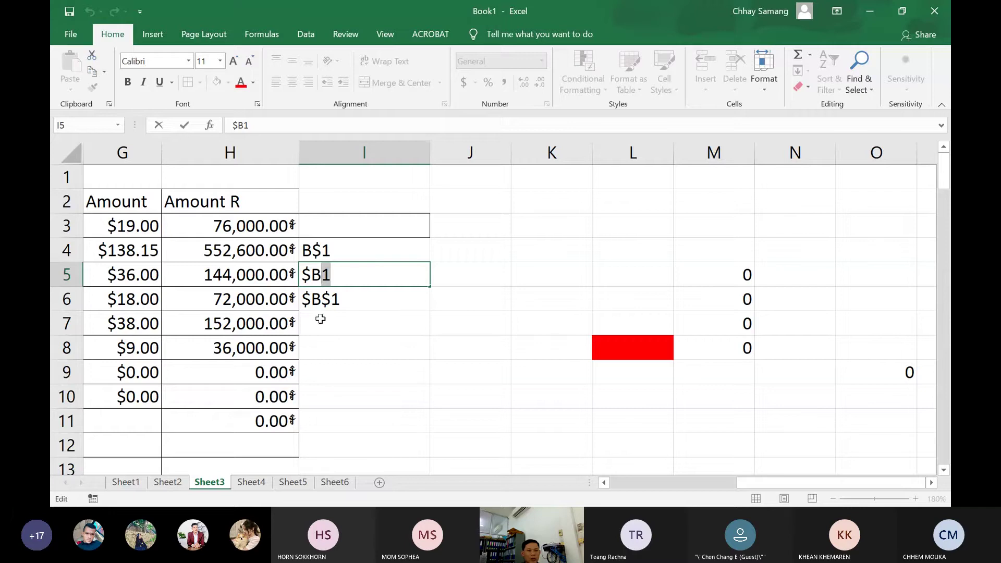
left_click(324, 300)
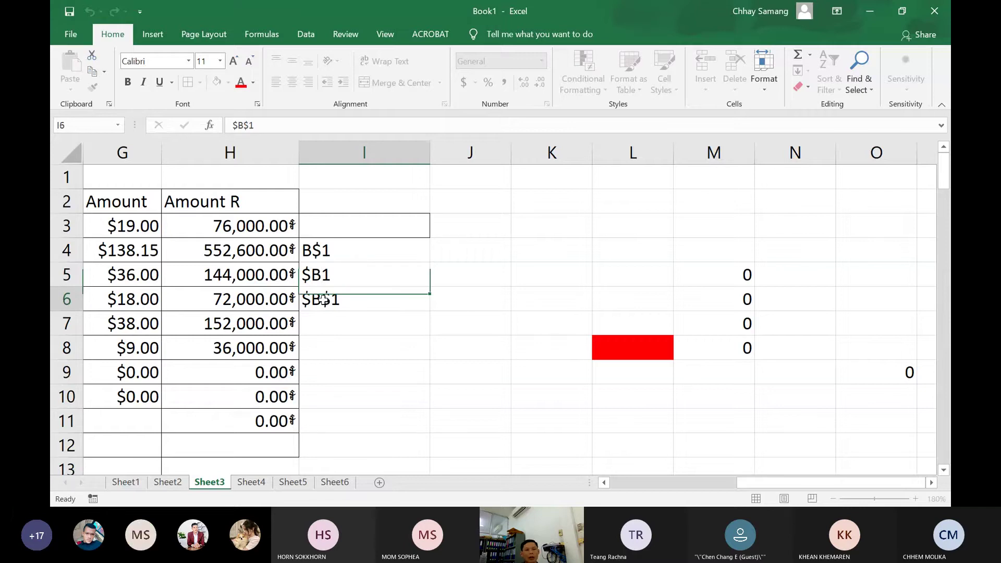
double_click(323, 300)
left_click_drag(332, 299, 340, 300)
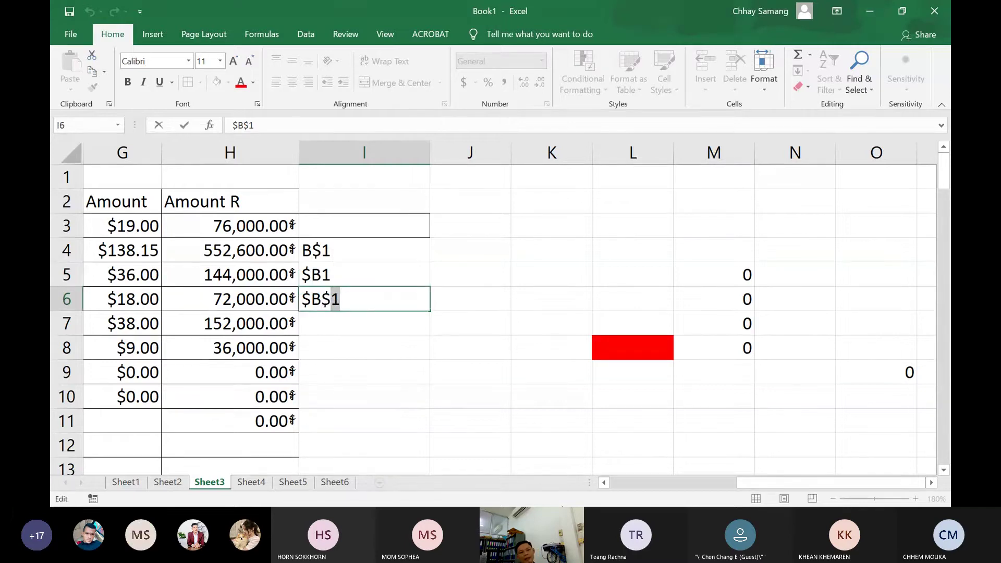
Minimize Excel, bring up the Teams meeting to view participants, then minimize it
left_click(868, 11)
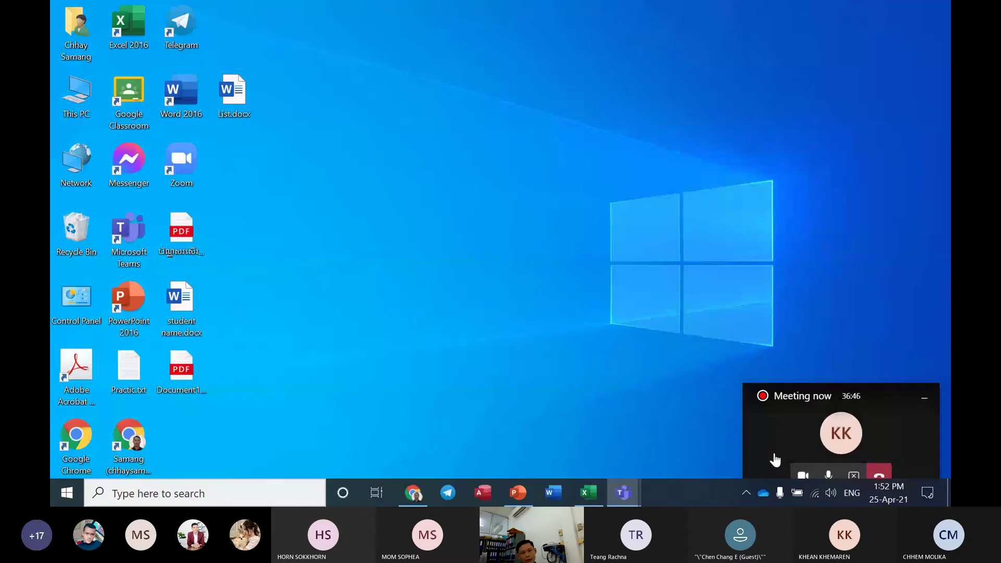
left_click(775, 459)
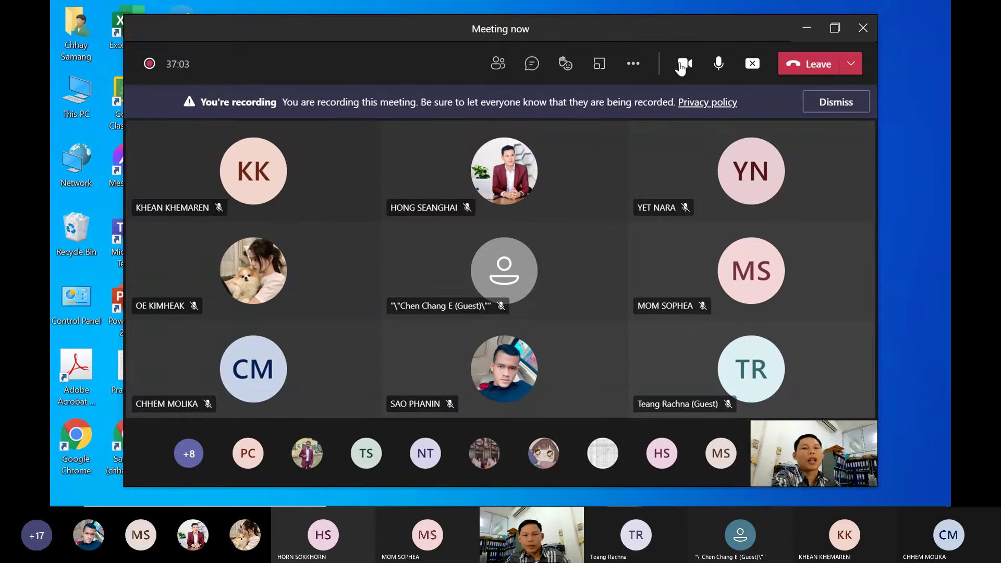
left_click(807, 29)
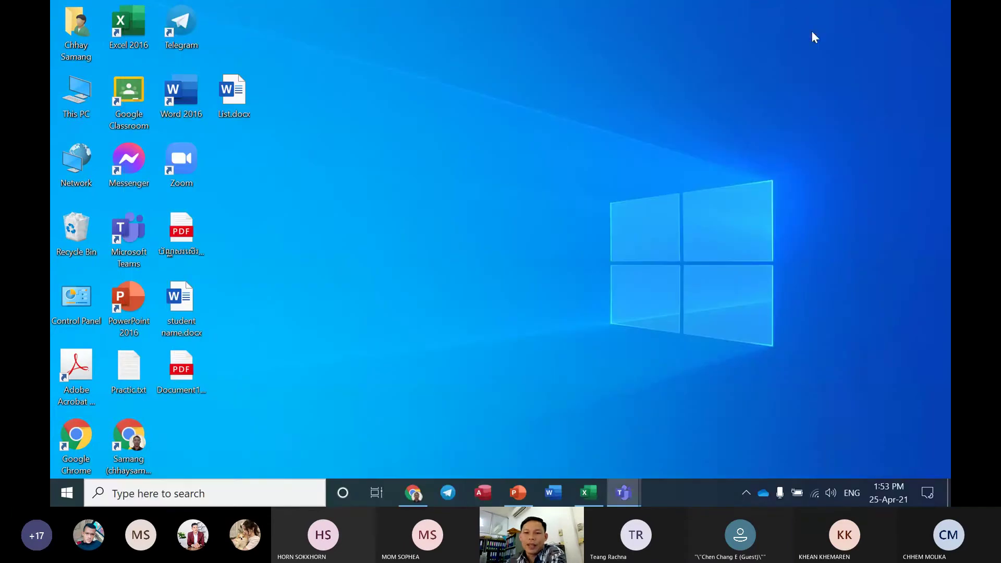
Return to Excel's Sheet4 student table and select the score range F3:J25
left_click(587, 496)
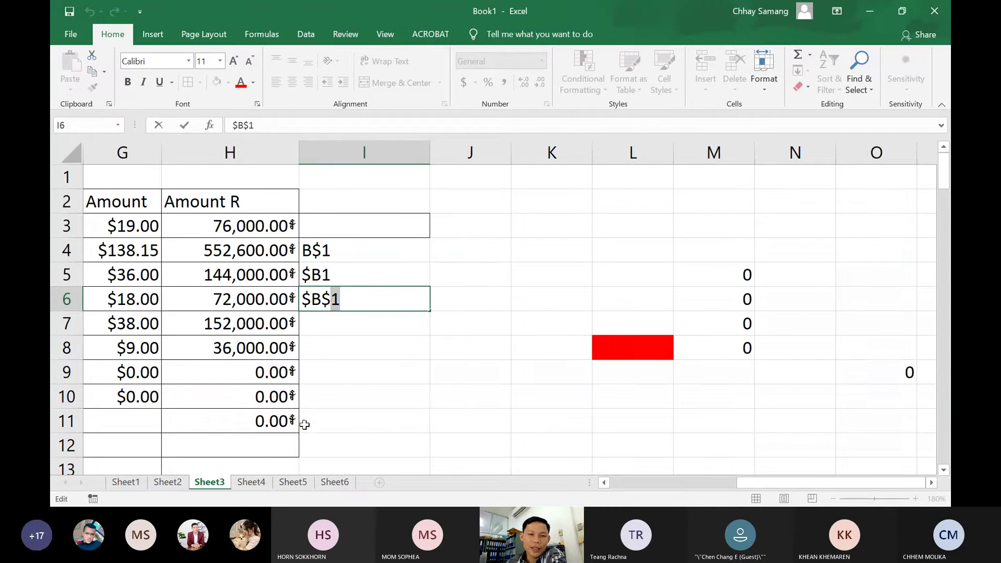
left_click(261, 484)
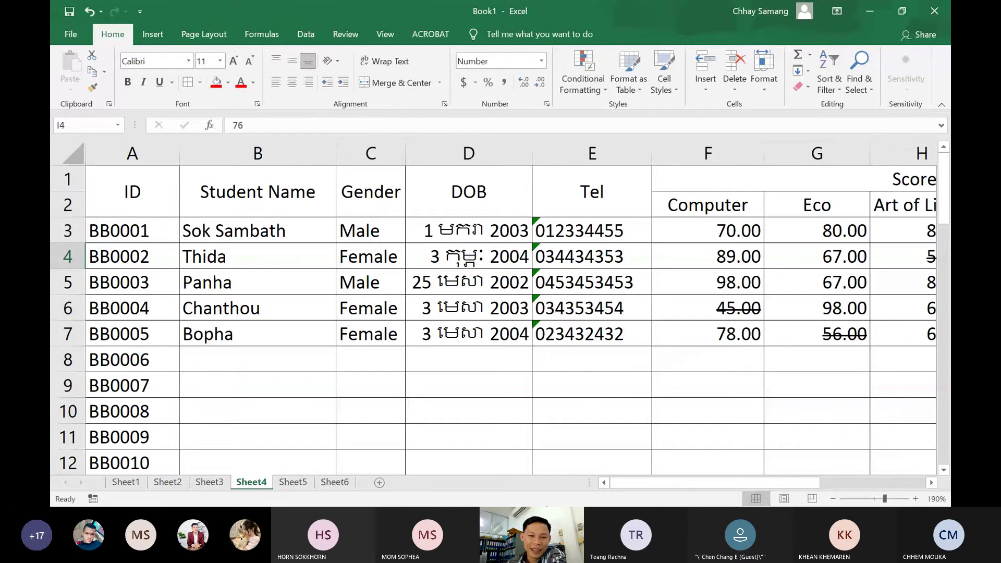
left_click_drag(660, 483, 767, 489)
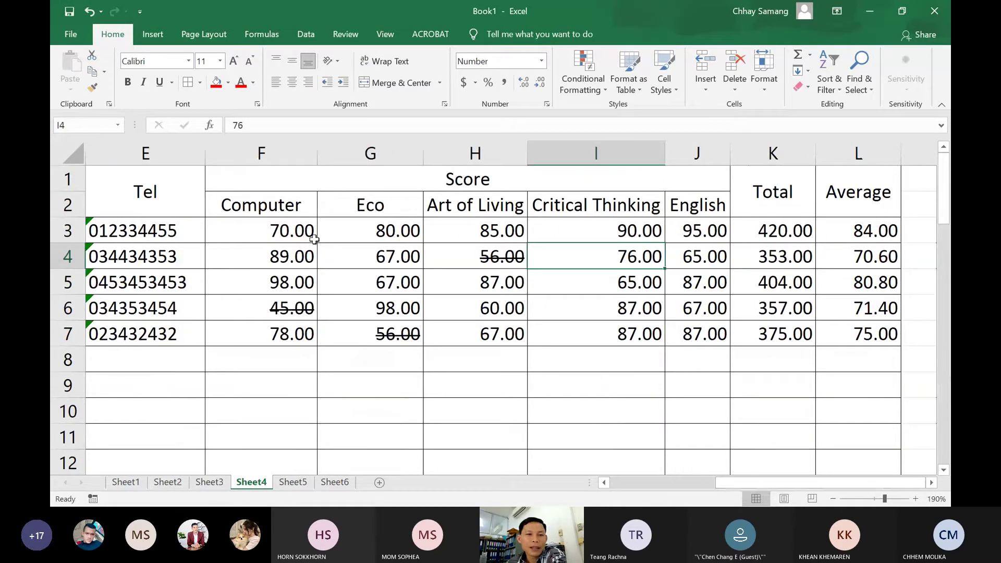
left_click_drag(314, 239, 678, 386)
scroll(688, 394, "down", 5)
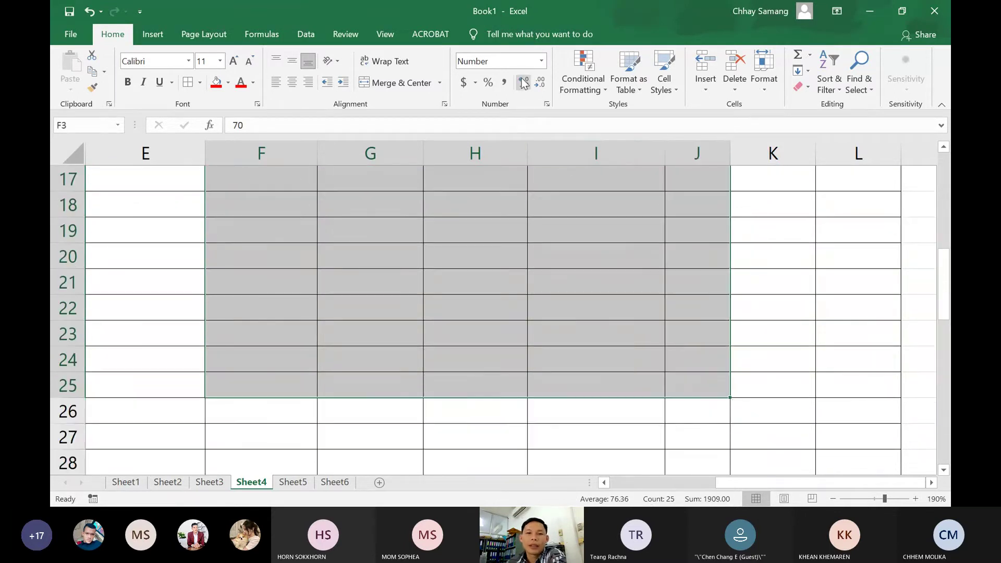
Apply Conditional Formatting > Clear Rules from Entire Sheet, then deselect the scores
left_click(601, 91)
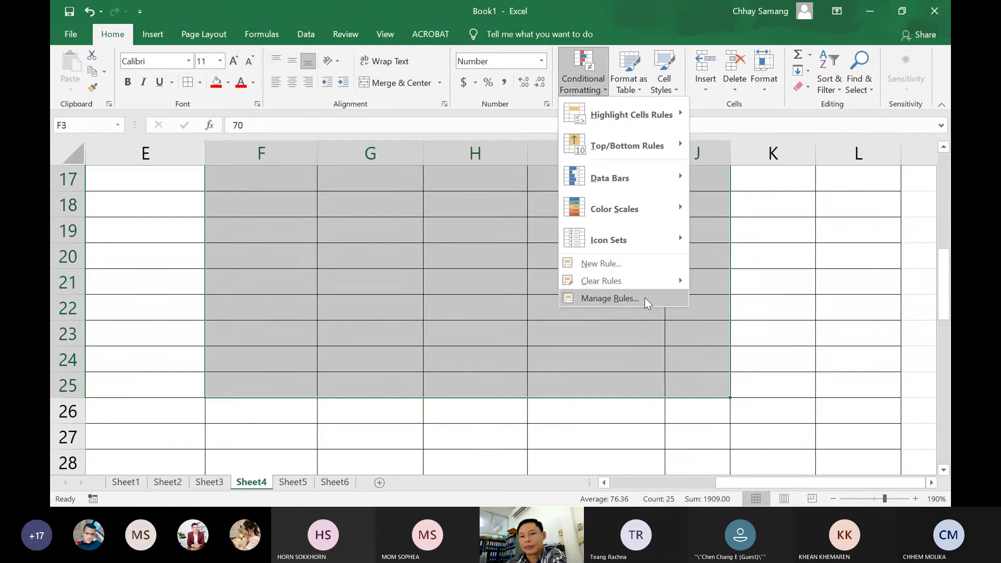
mouse_move(651, 287)
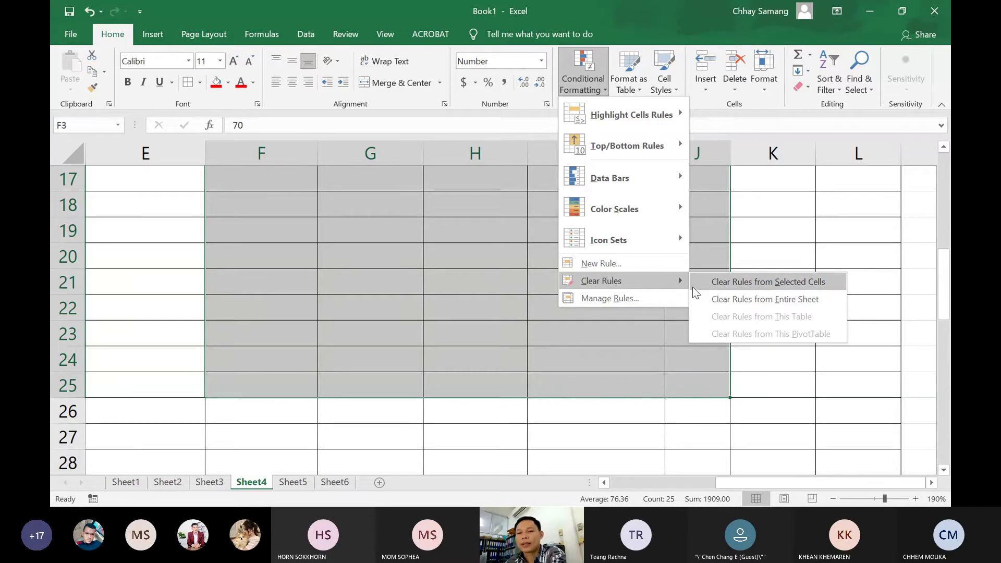
left_click(714, 298)
left_click(577, 326)
scroll(579, 313, "up", 5)
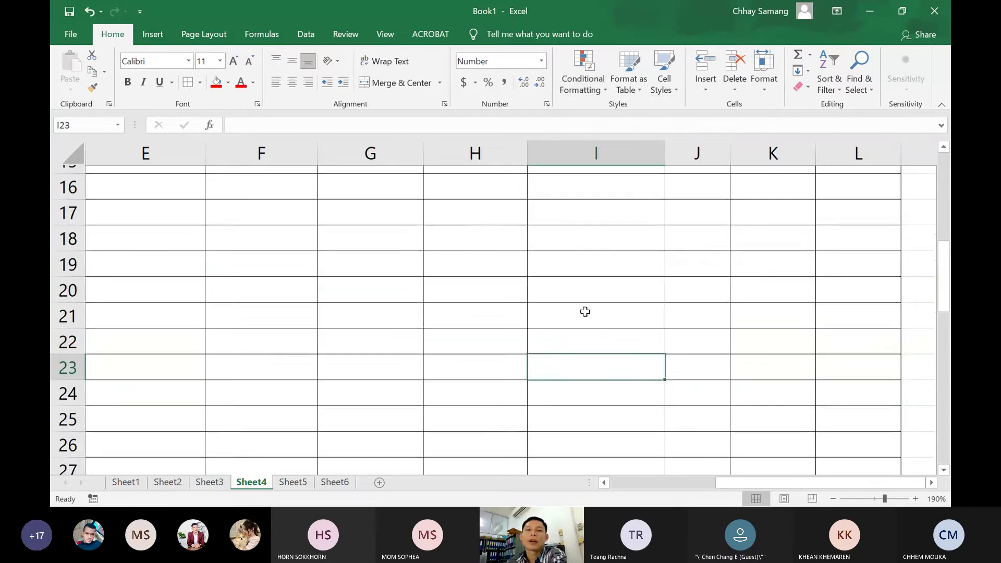
Delete the values in the Total and Average columns
left_click(471, 350)
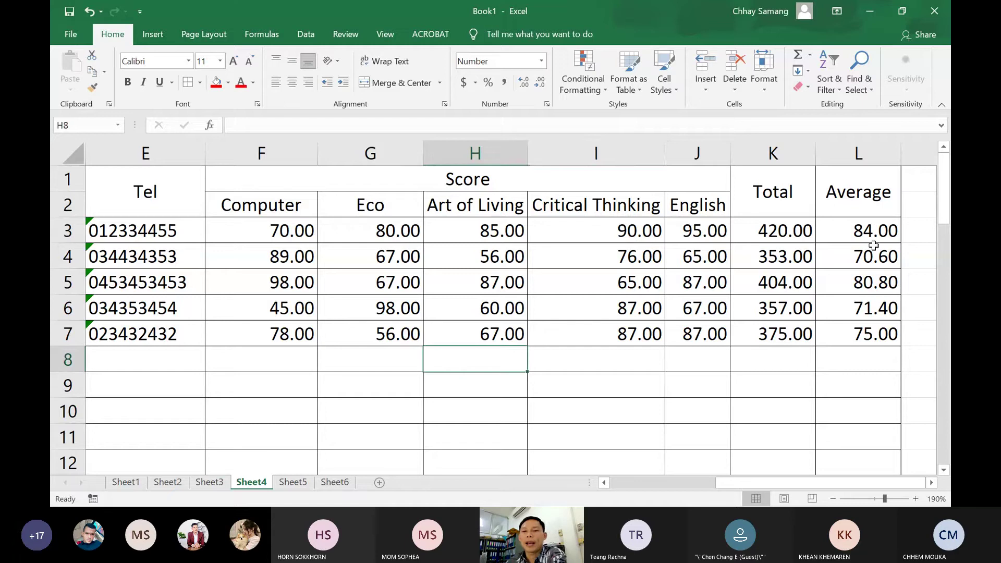
left_click_drag(775, 235, 887, 358)
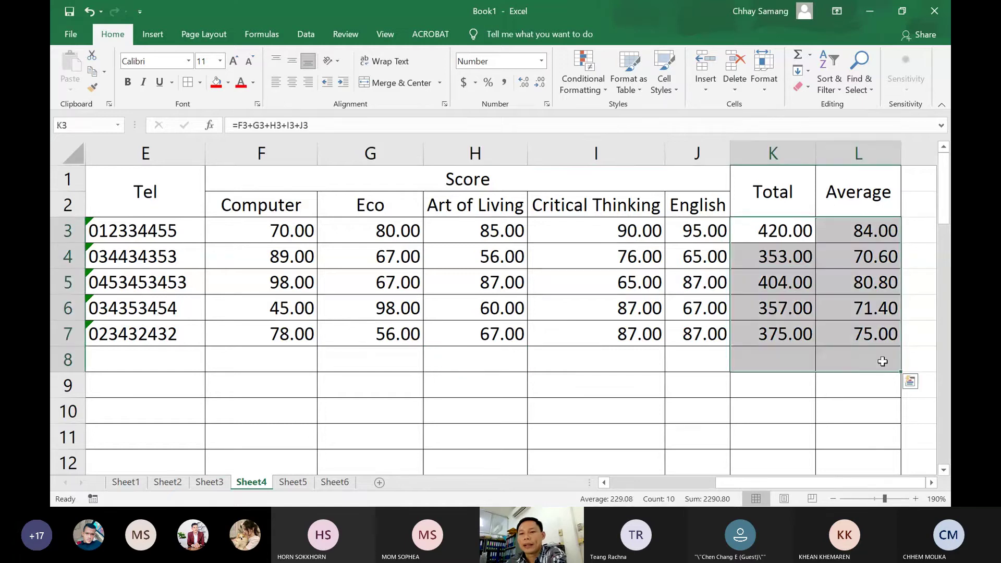
key("Delete")
left_click(626, 392)
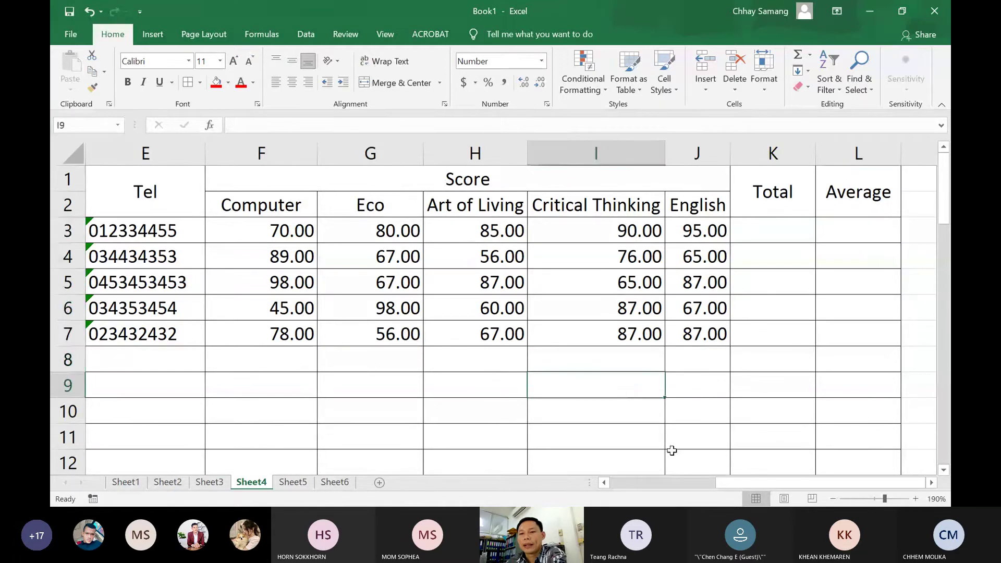
Zoom out twice, scroll back to column A and select the ID column
left_click(833, 498)
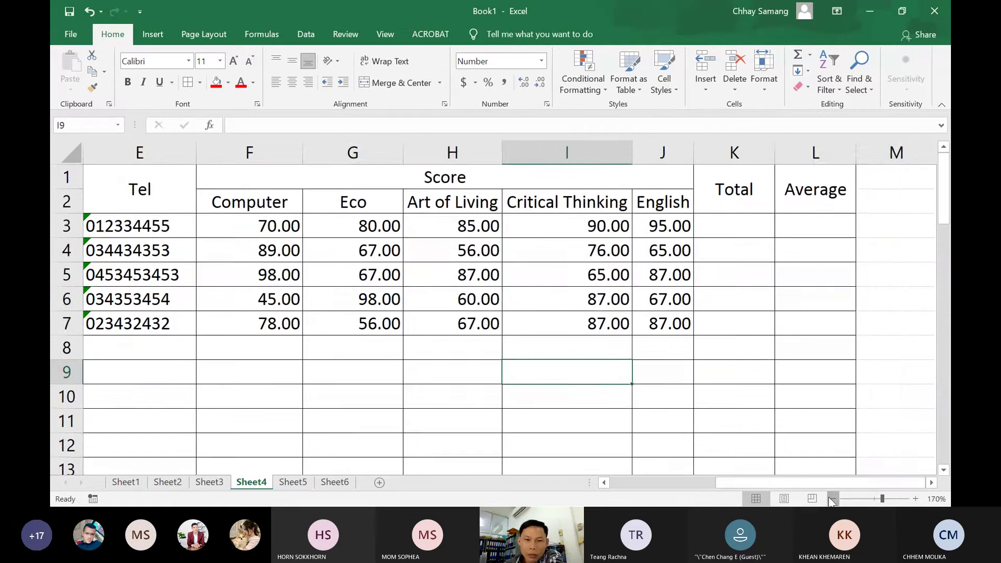
left_click(833, 499)
left_click_drag(793, 488, 661, 488)
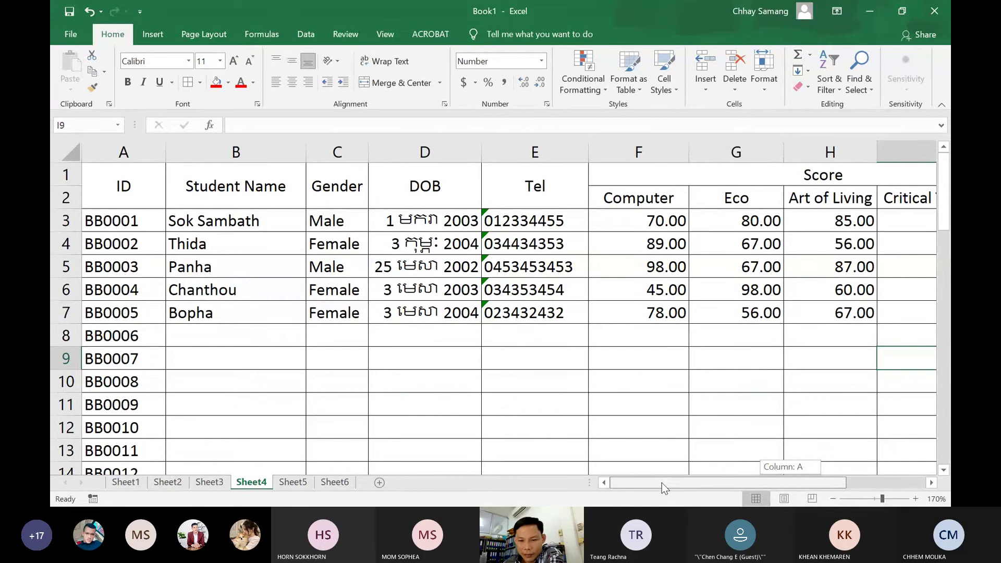
left_click_drag(662, 483, 662, 483)
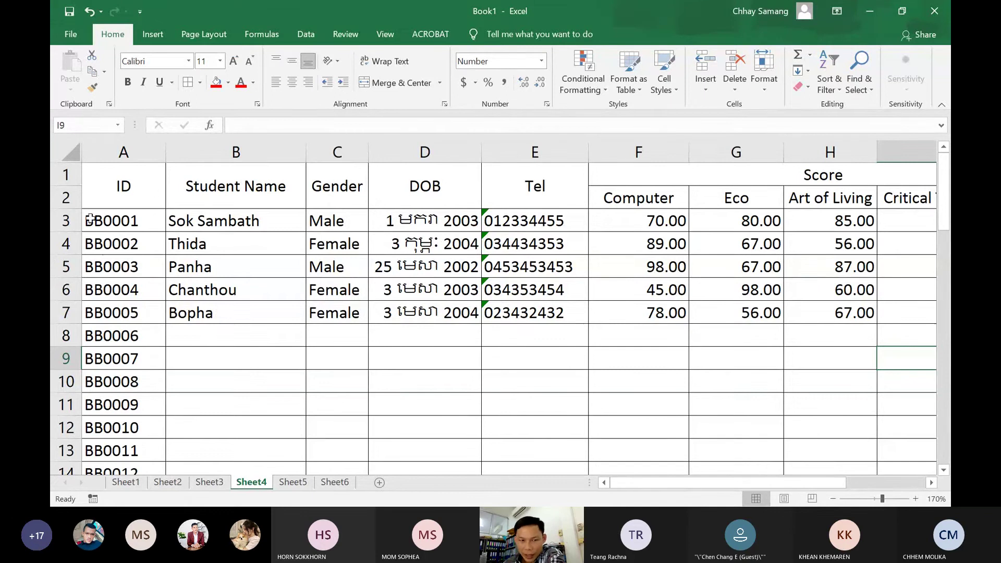
left_click(117, 153)
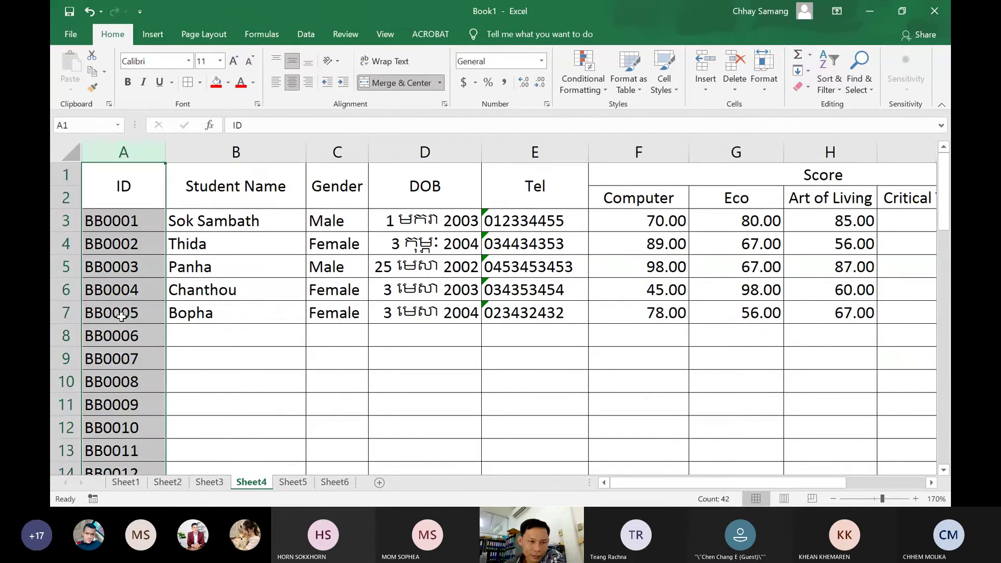
Replace the old IDs in column A with a series starting at BB0010 in A3 (BB0011, BB0012, …)
left_click_drag(130, 223, 99, 411)
key("Delete")
scroll(108, 248, "up", 1)
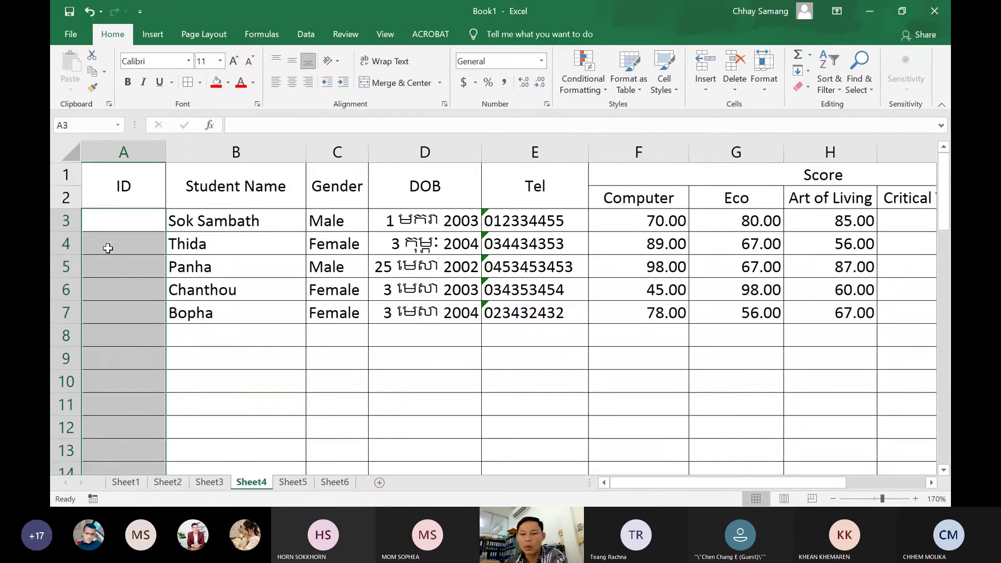
left_click(111, 223)
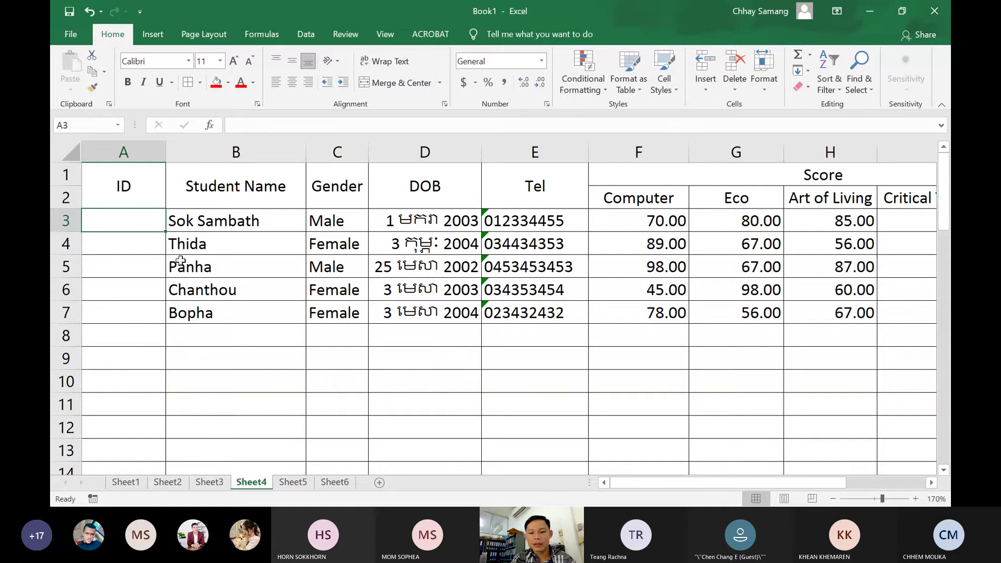
type("BB00")
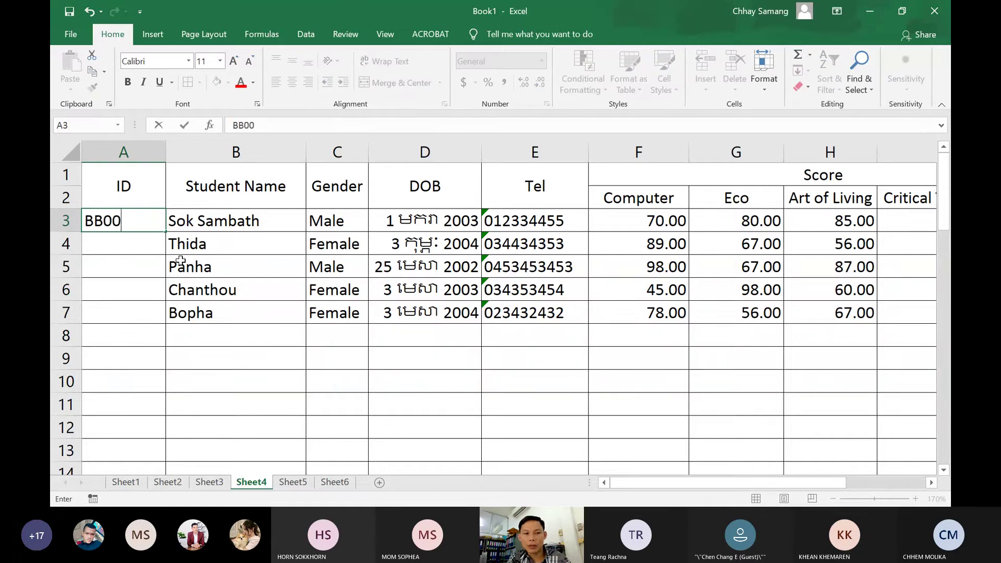
type("10")
key("Return")
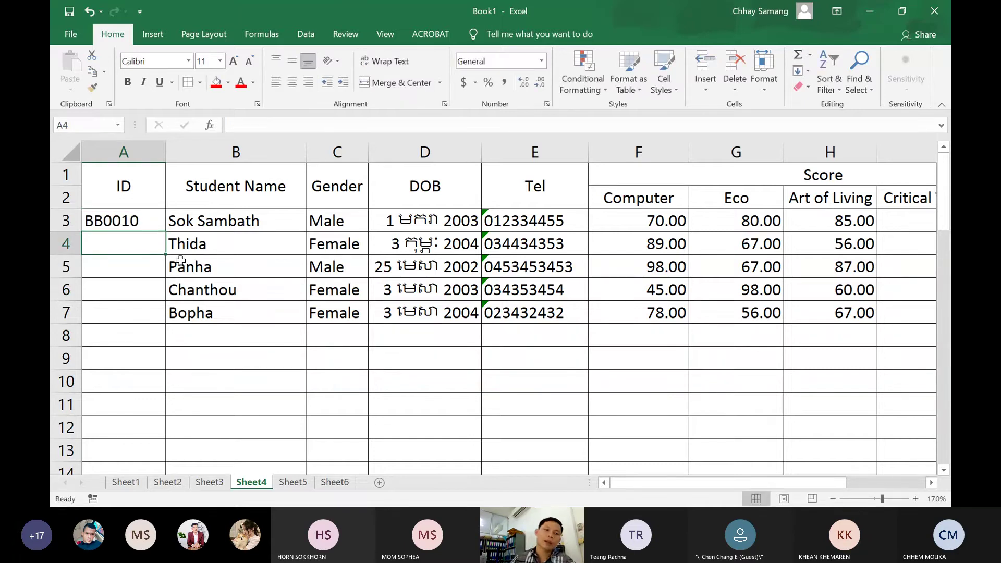
left_click(136, 221)
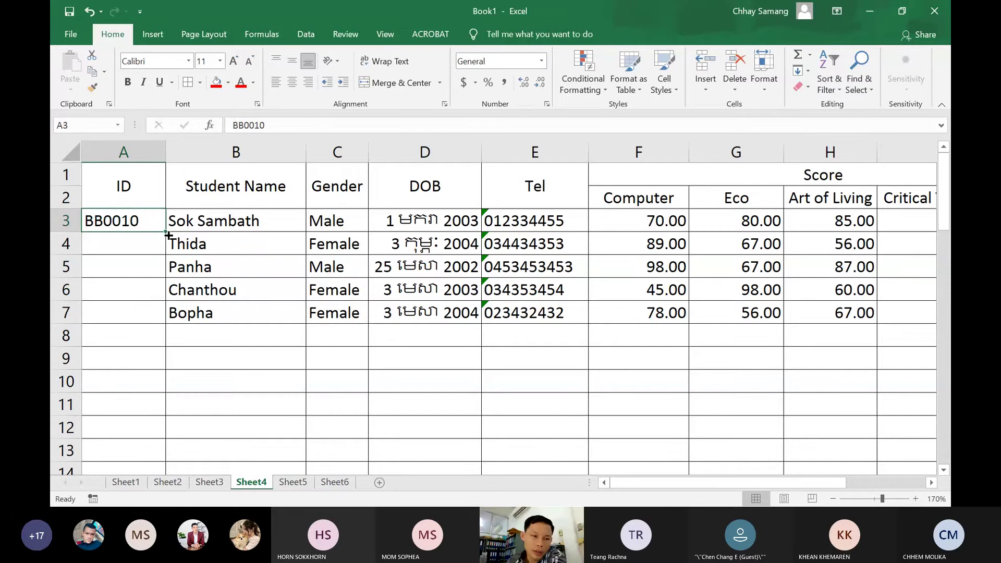
left_click_drag(166, 232, 150, 449)
scroll(237, 340, "up", 7)
scroll(237, 339, "up", 5)
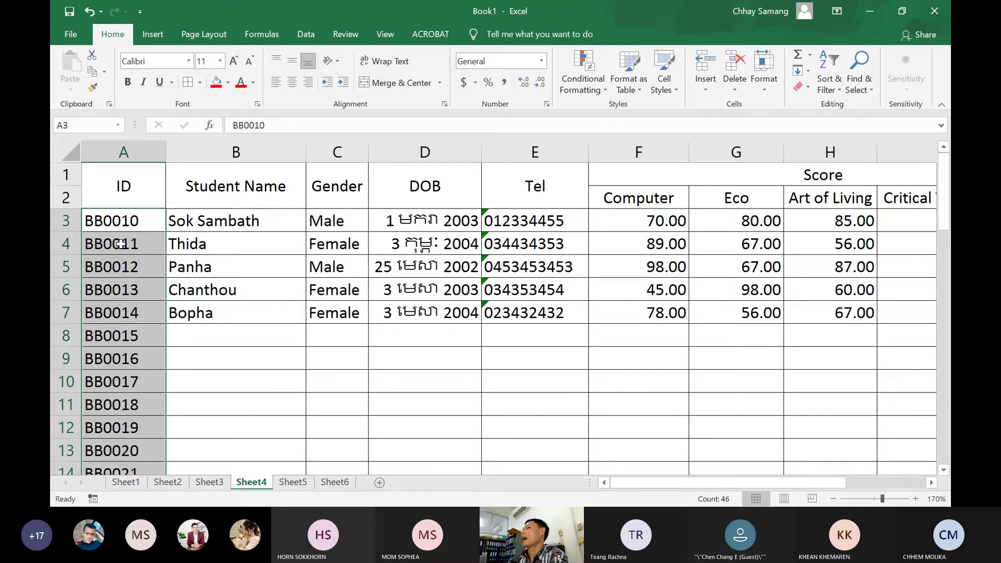
left_click(139, 245)
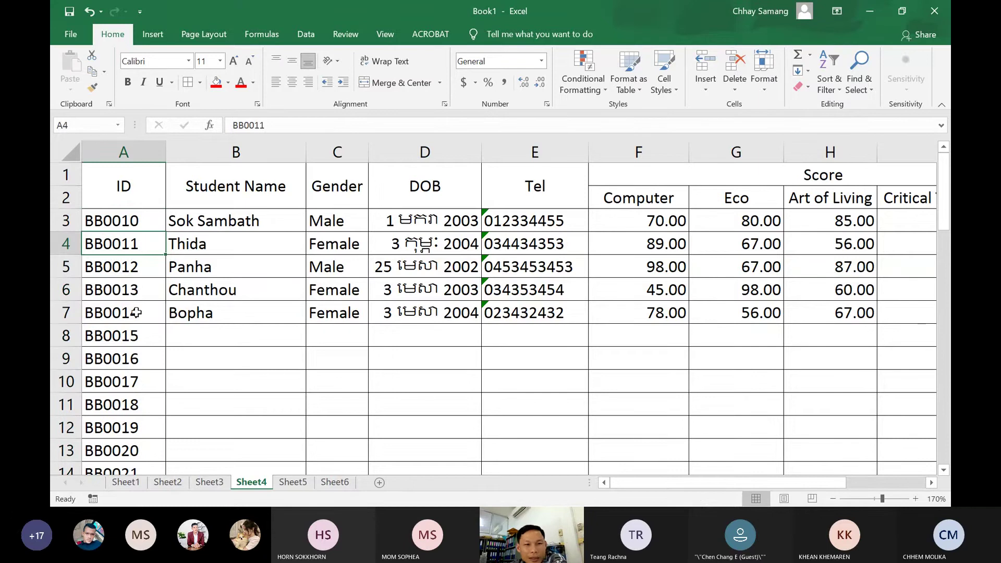
left_click_drag(135, 221, 120, 324)
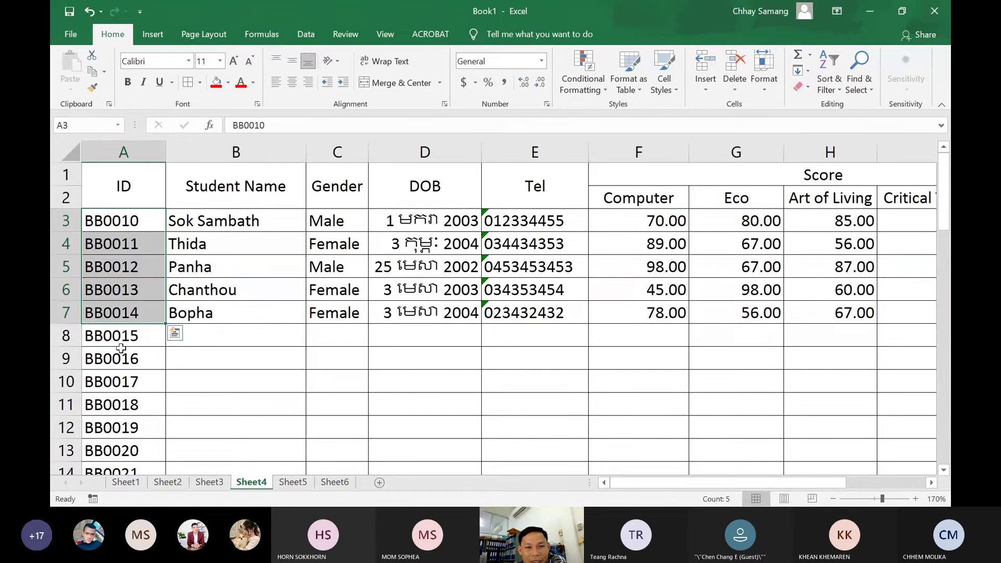
left_click(120, 348)
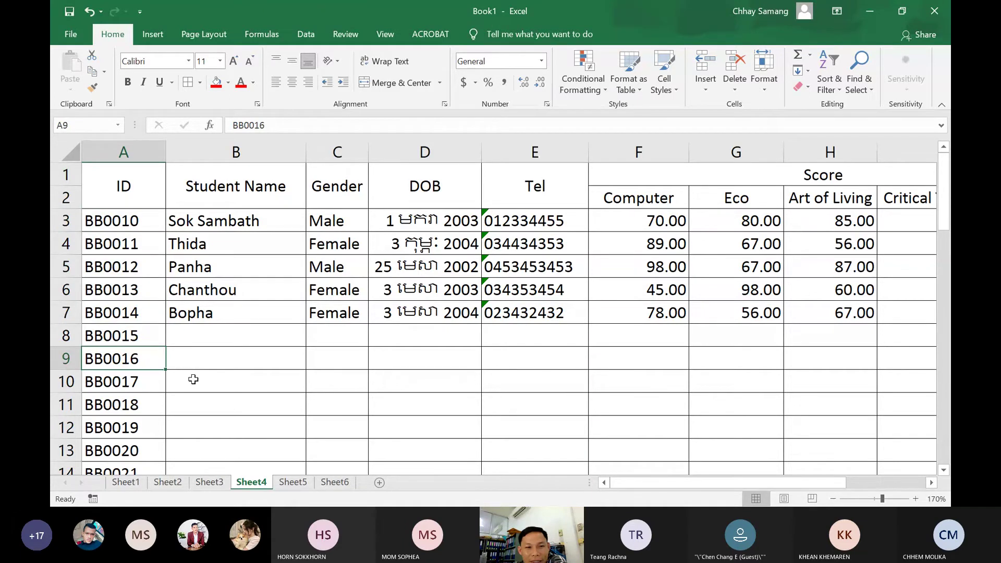
left_click_drag(125, 336, 113, 451)
scroll(259, 334, "up", 11)
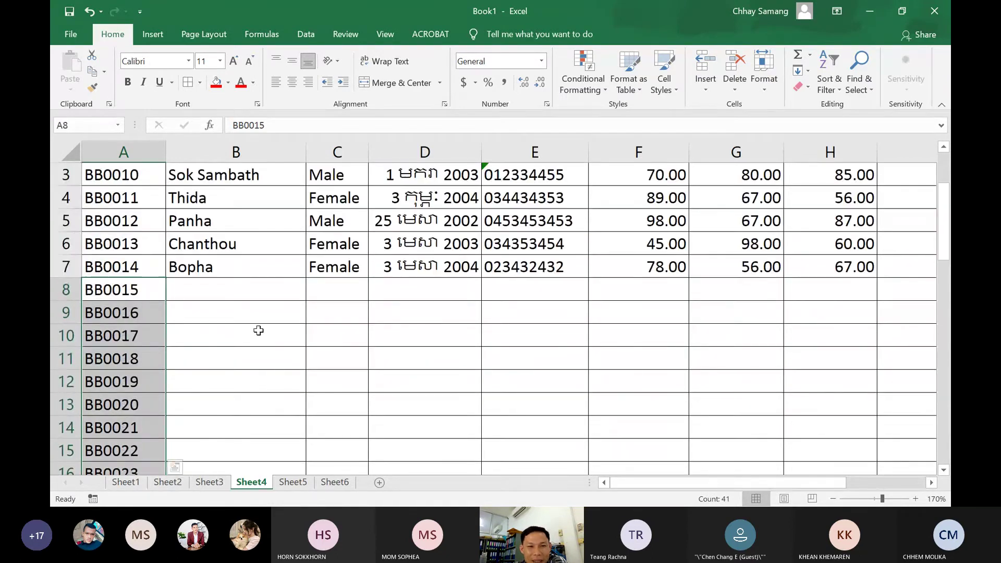
scroll(259, 331, "up", 1)
left_click(197, 339)
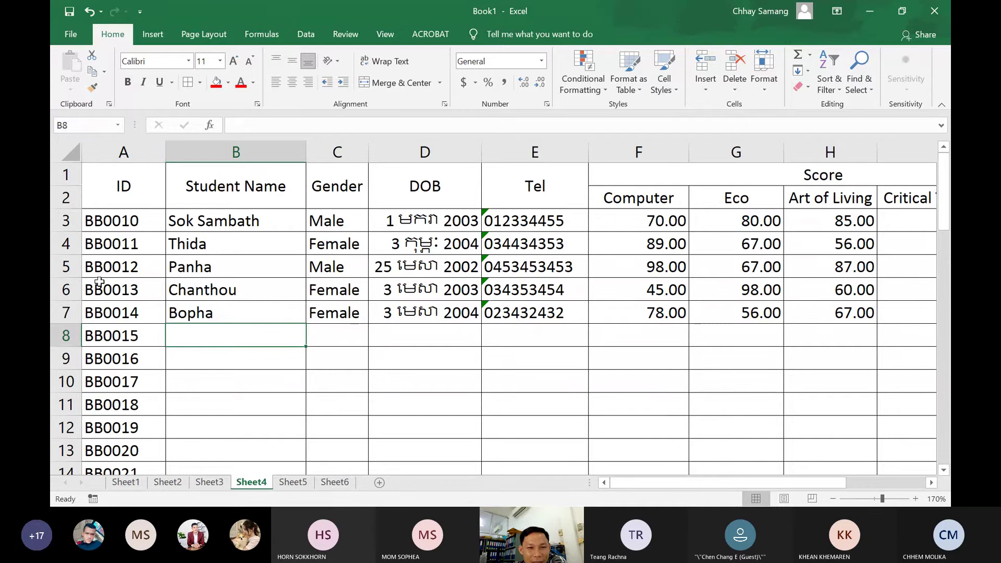
Enter Male in C8 as the gender for student BB0015
left_click(137, 220)
left_click_drag(137, 221, 120, 384)
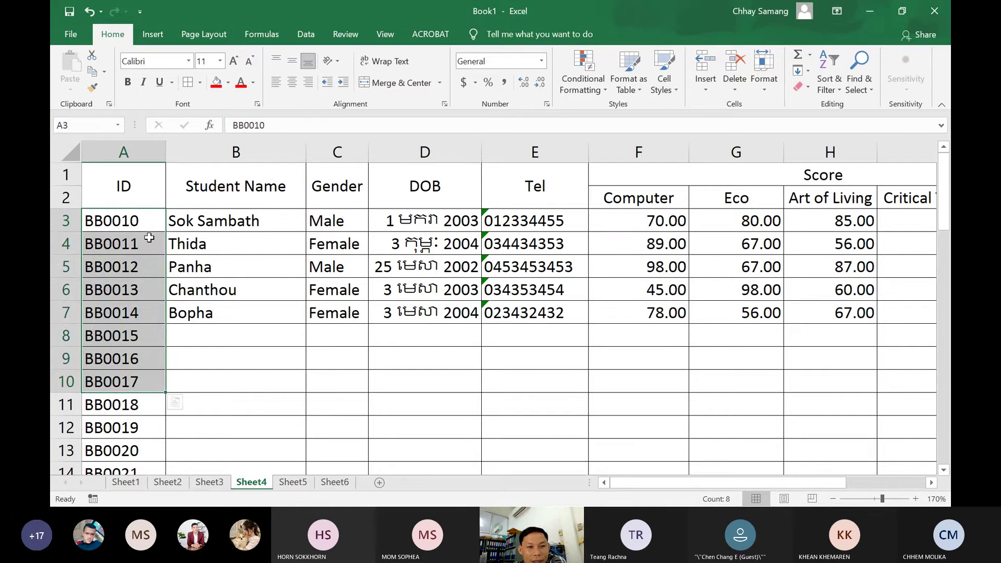
left_click(209, 217)
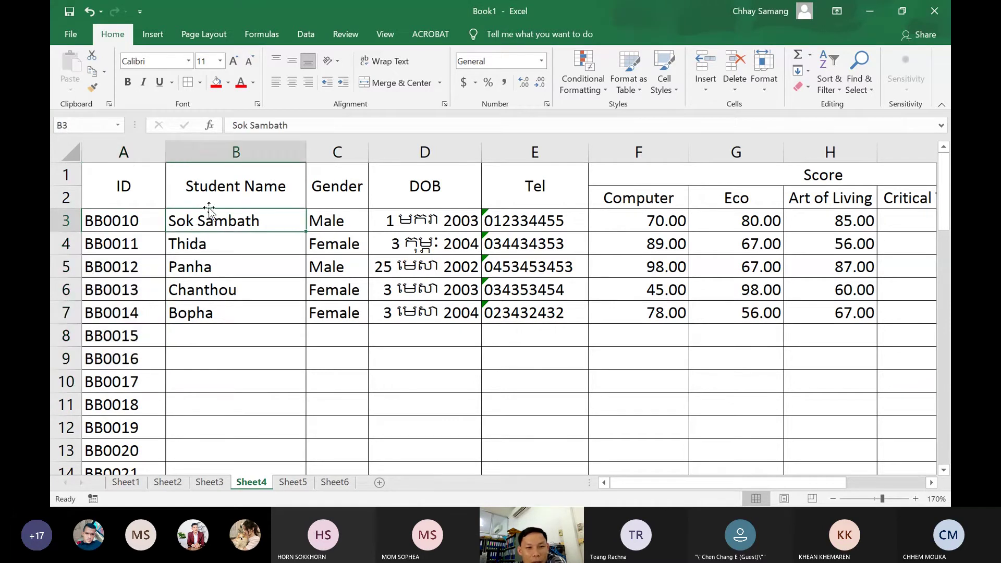
left_click_drag(334, 225, 328, 312)
left_click(327, 338)
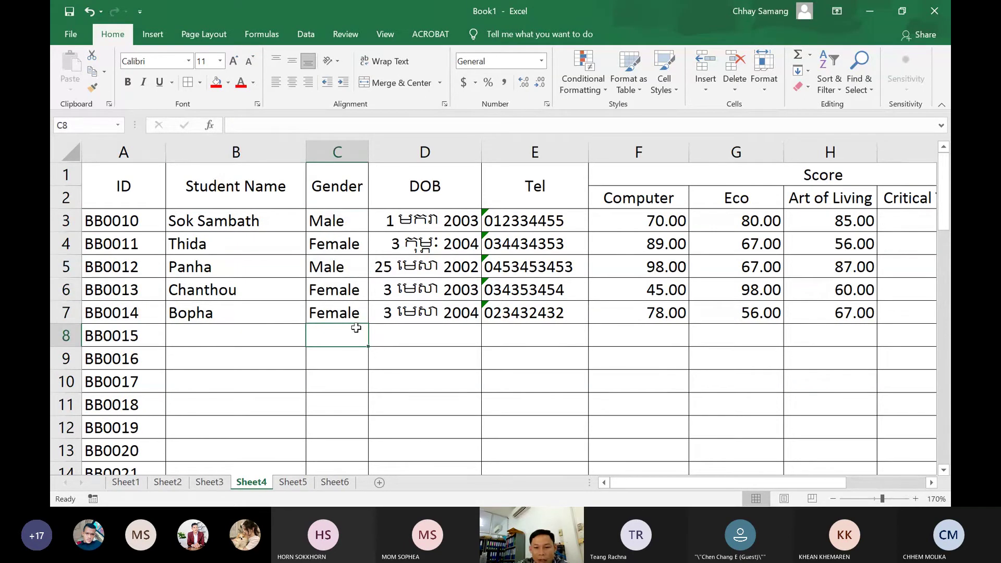
type("male")
key("Tab")
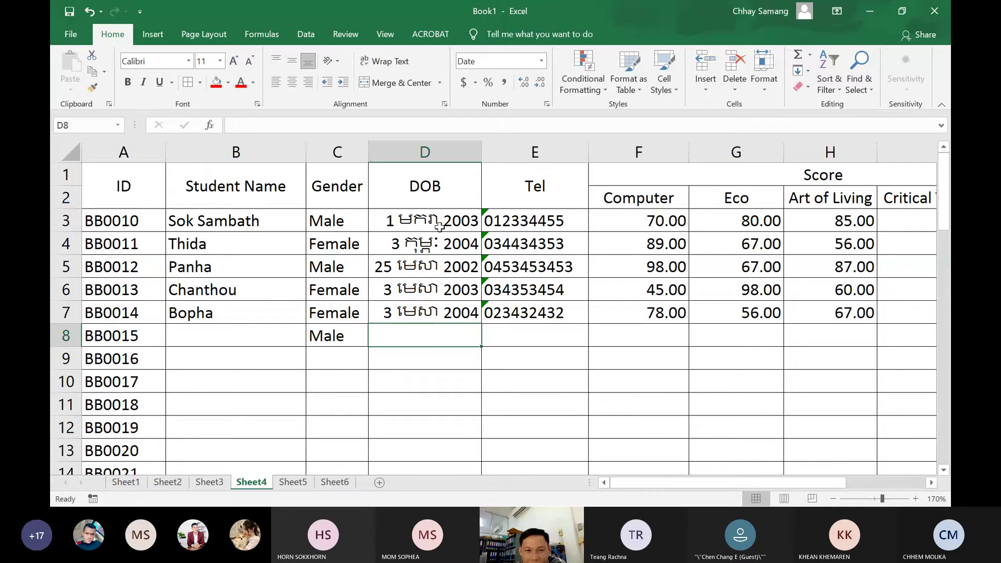
left_click_drag(440, 226, 427, 330)
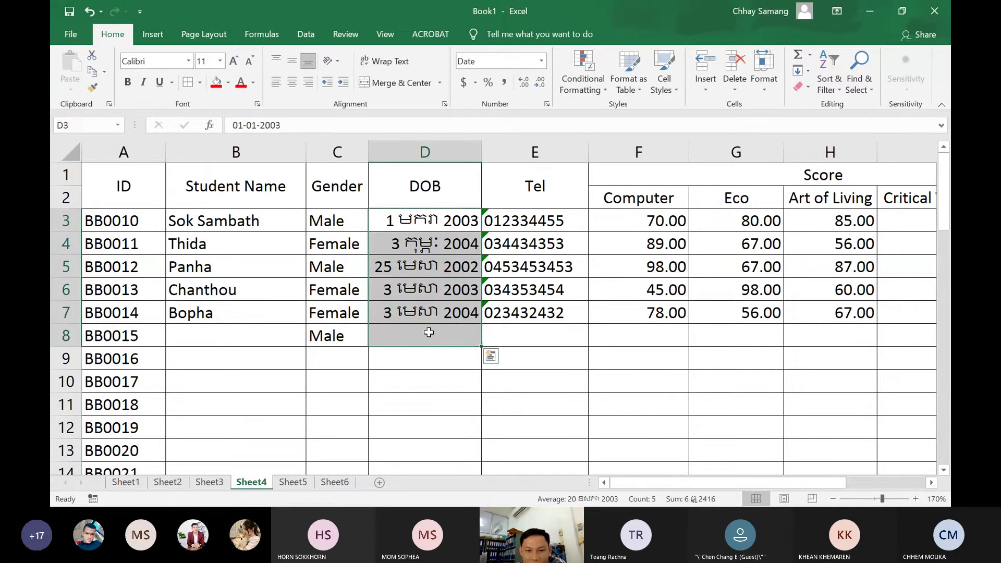
left_click(409, 329)
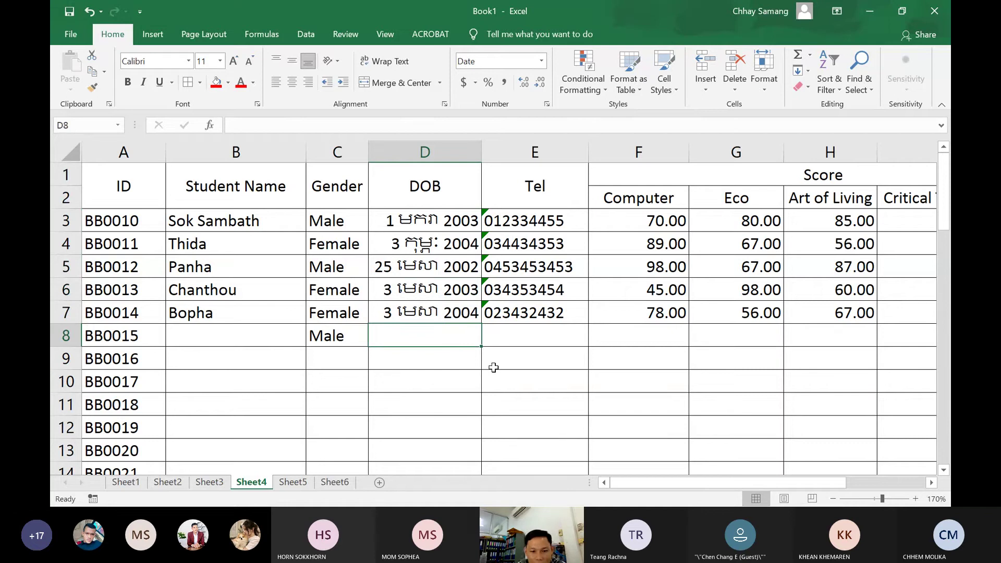
type("25")
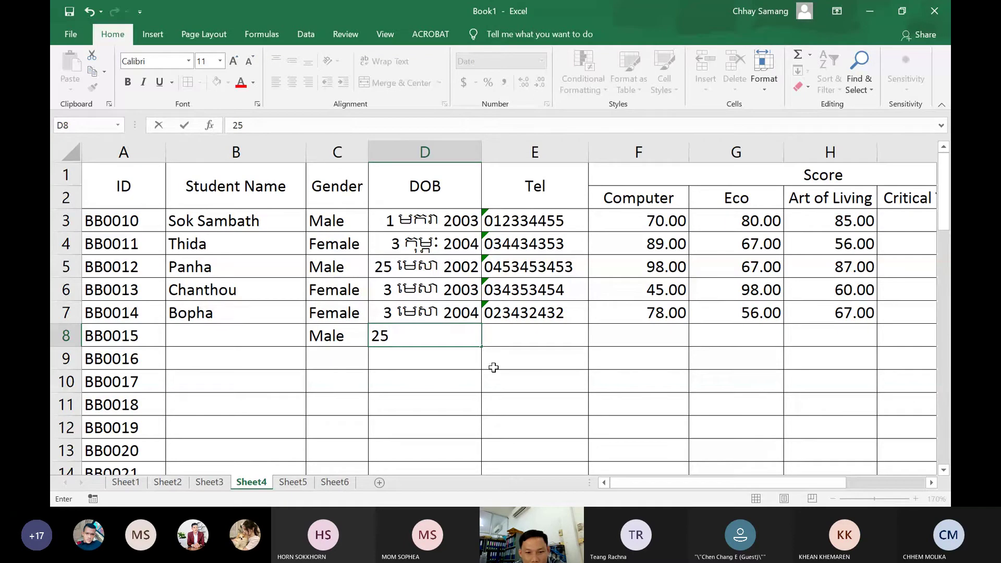
type("m")
key("BackSpace")
type("មេសា")
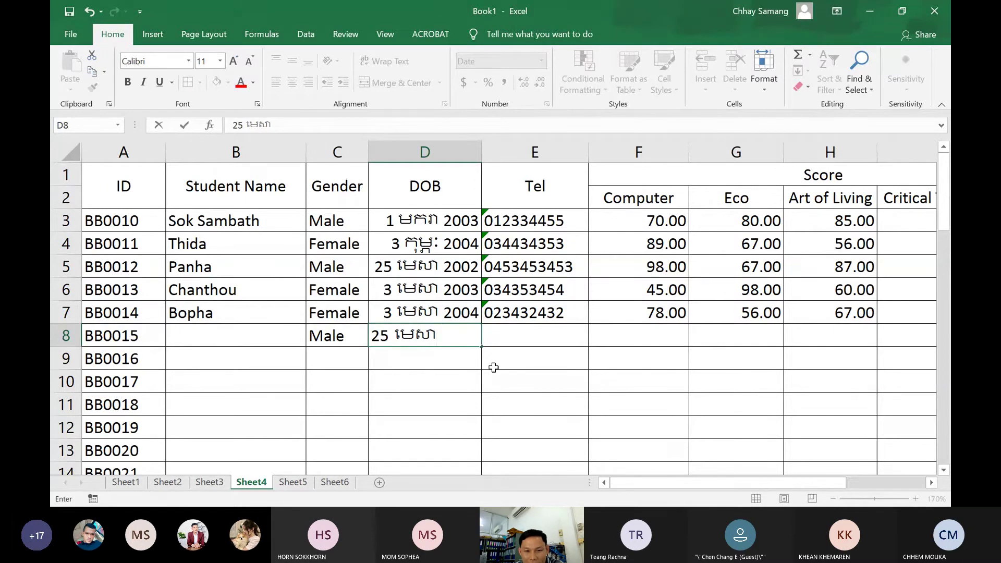
key("BackSpace")
key("BackSpace")
key("BackSpace")
key("BackSpace")
key("BackSpace")
key("BackSpace")
key("BackSpace")
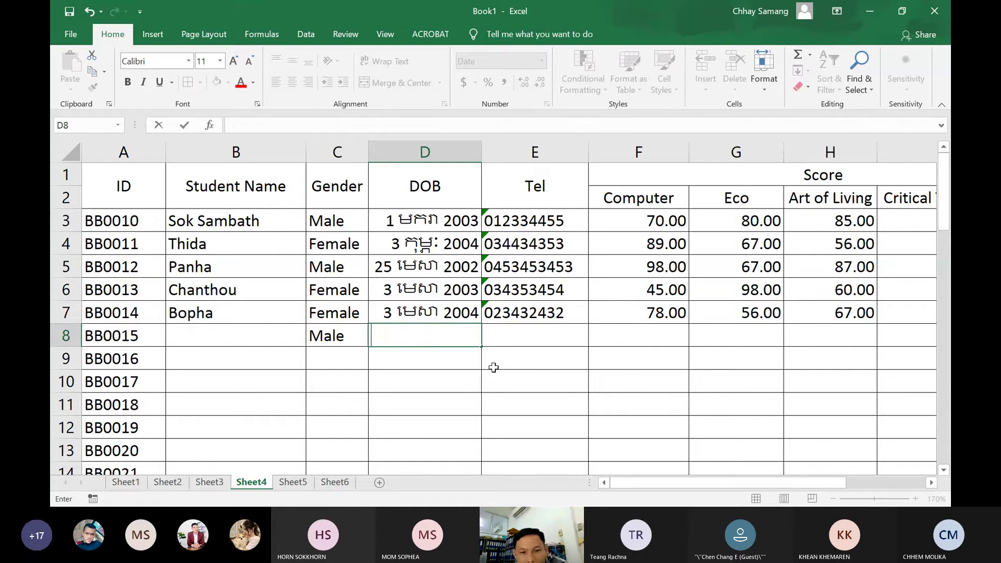
left_click(500, 339)
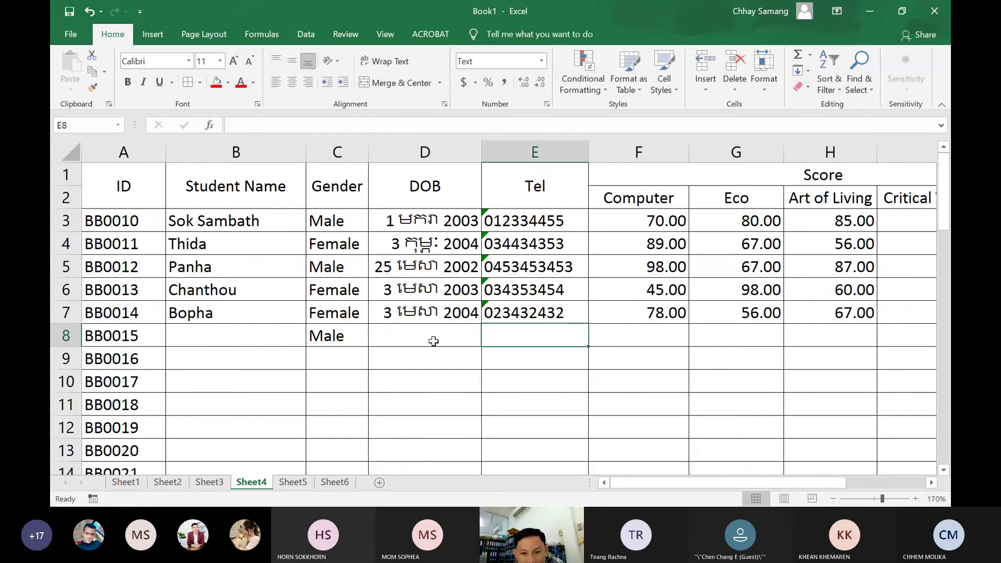
left_click(431, 340)
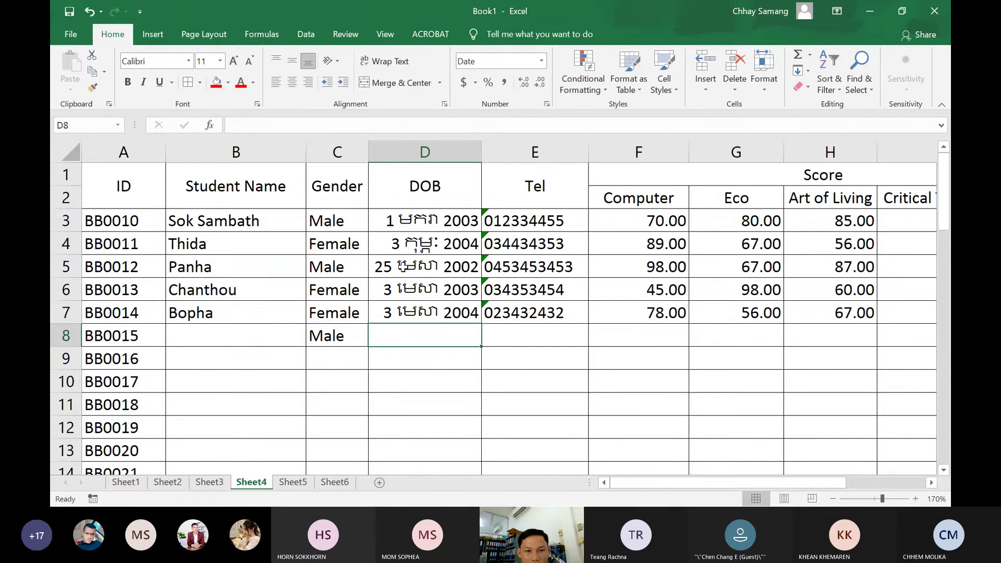
type("៤ក៧")
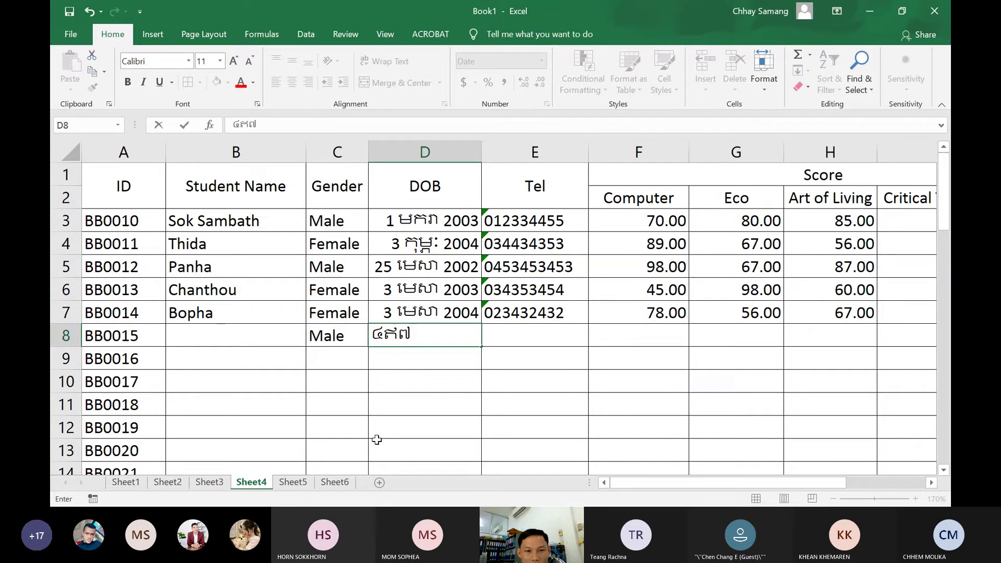
type("ក")
key("BackSpace")
key("BackSpace")
key("BackSpace")
key("BackSpace")
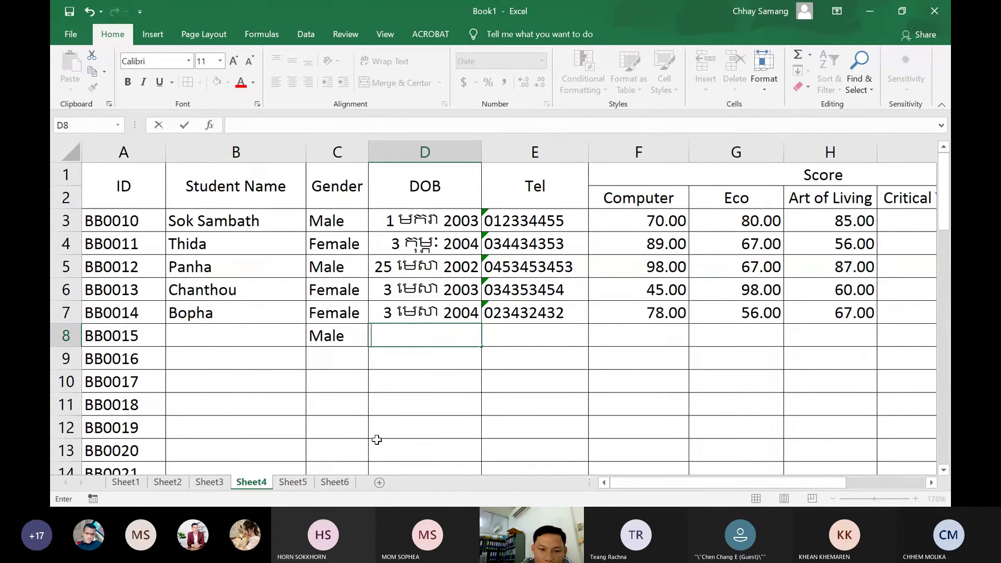
type("4-7")
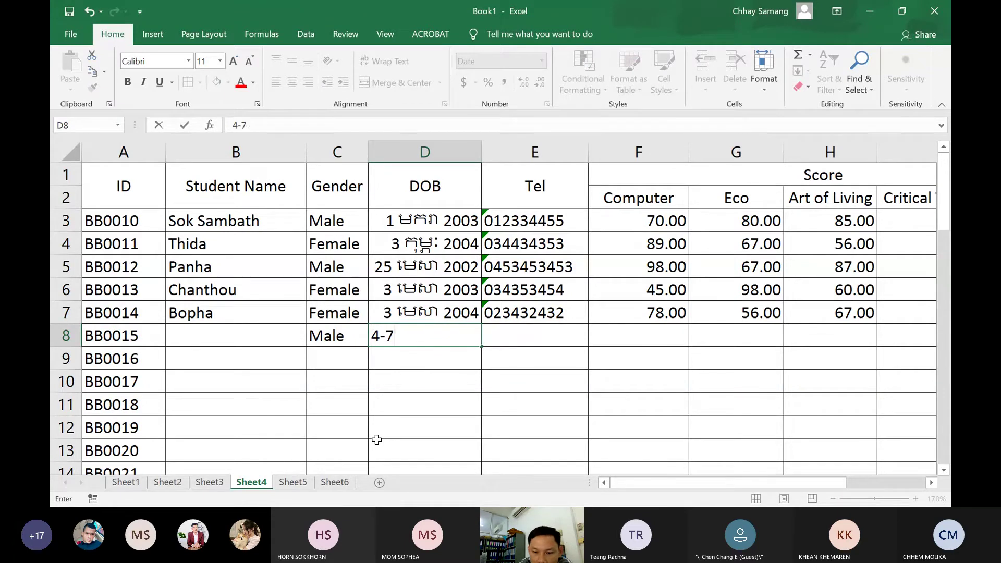
type("-05")
key("Return")
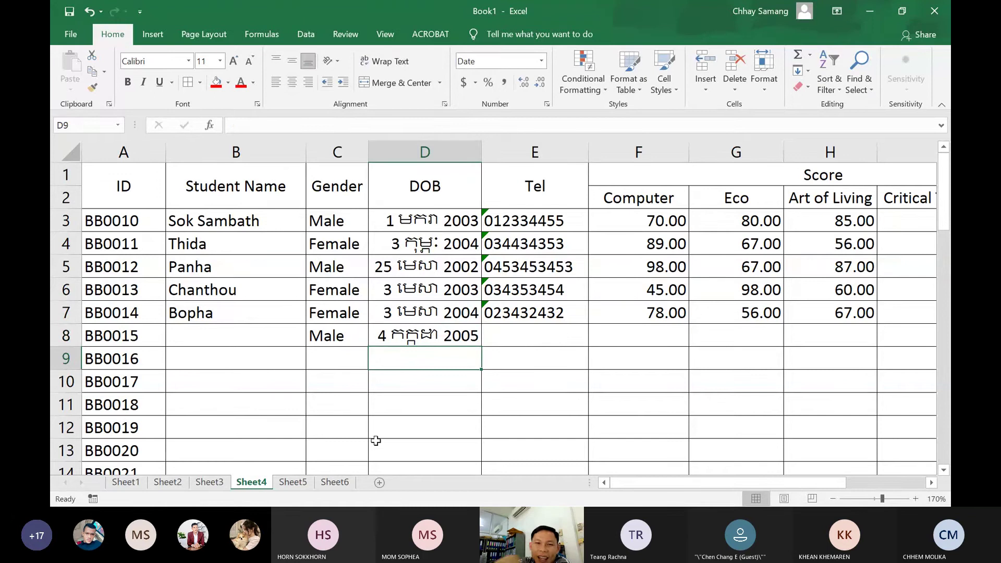
Select the DOB column and open Format Cells' Date category, trying Afrikaans and English (United States) locales
left_click(437, 153)
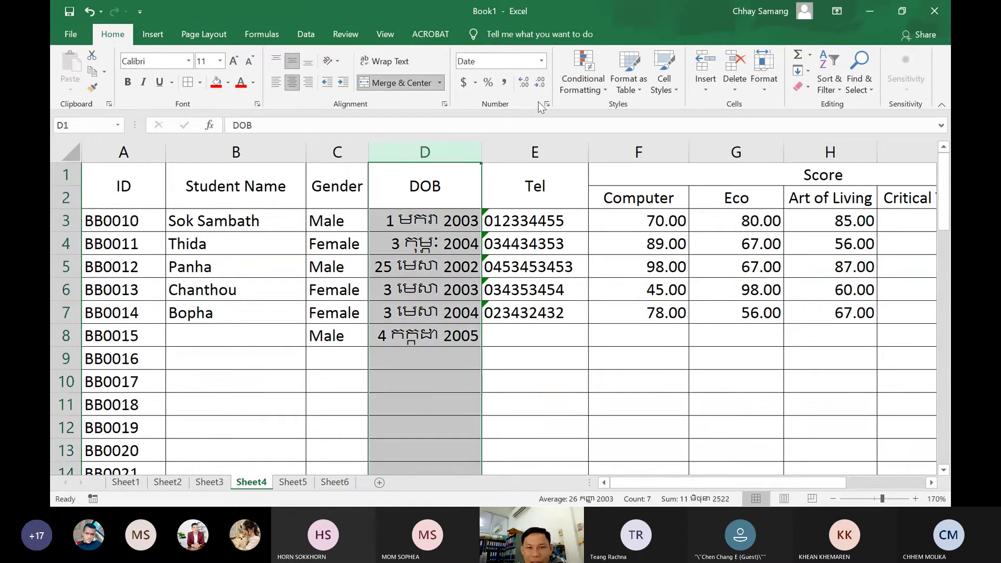
left_click(544, 64)
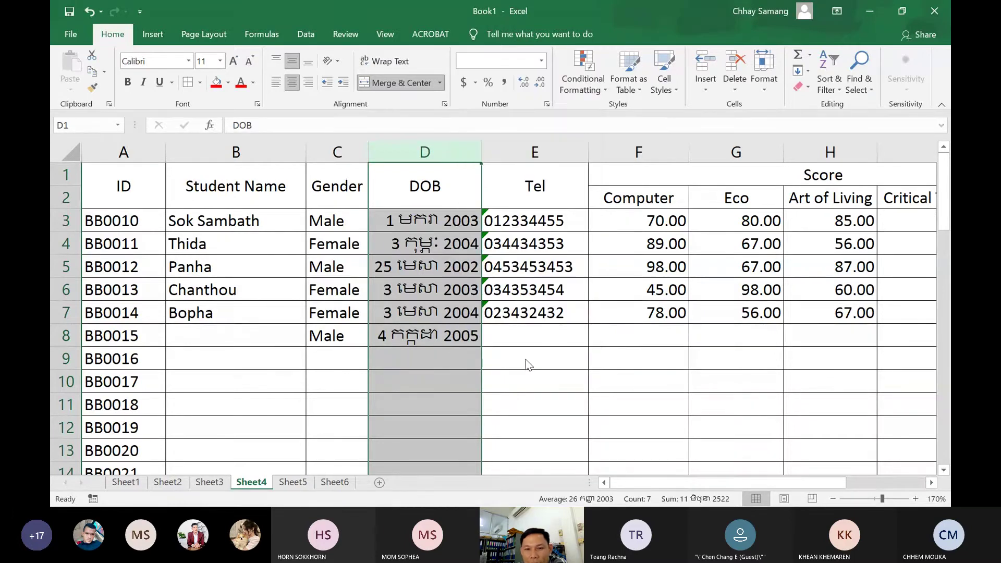
left_click(525, 359)
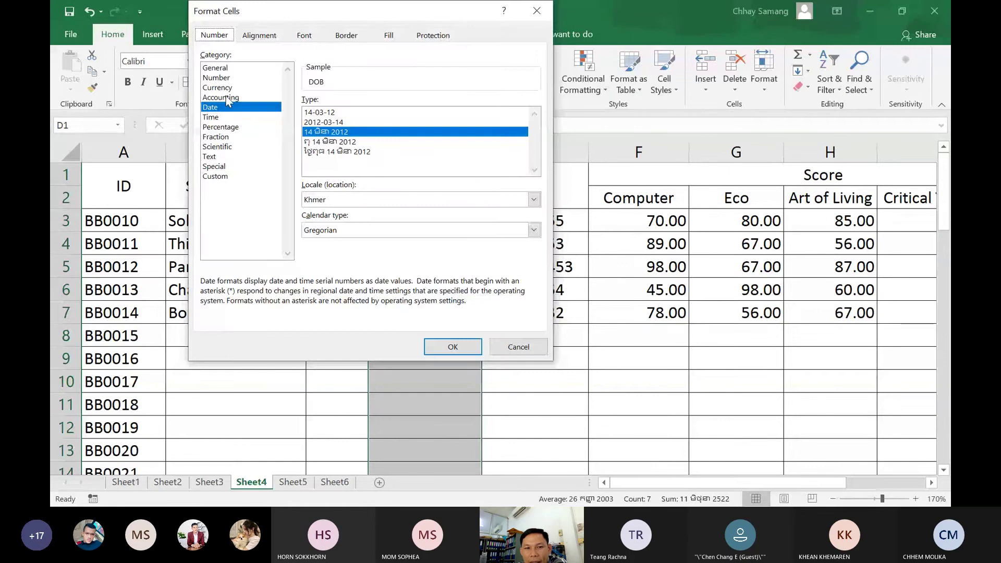
left_click(227, 97)
left_click(211, 109)
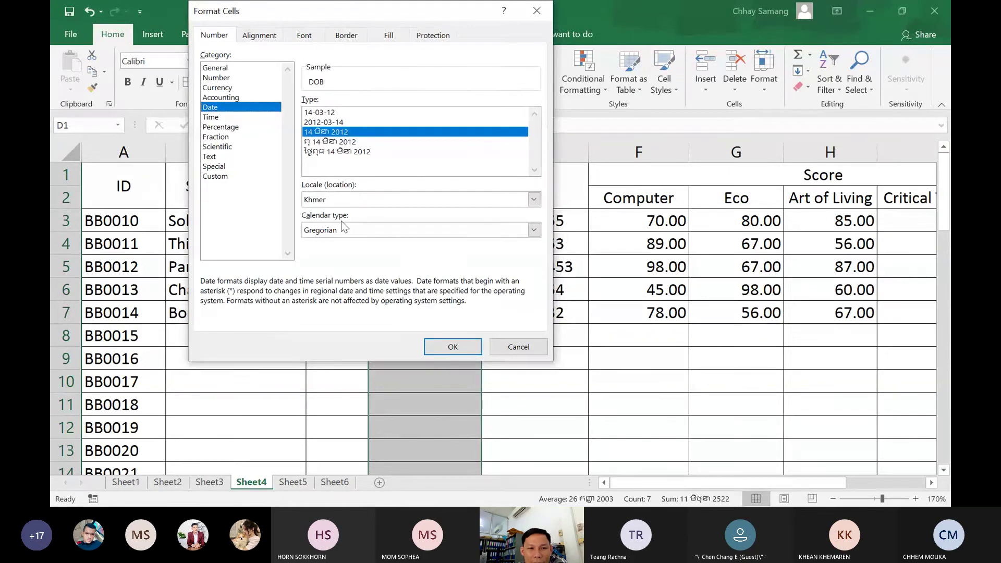
left_click(355, 204)
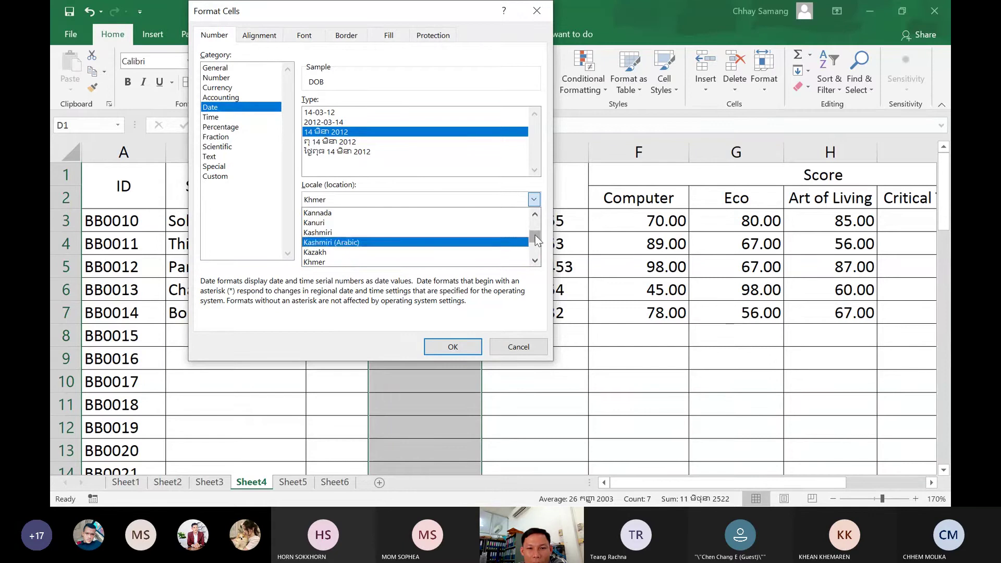
left_click_drag(535, 235, 502, 194)
left_click(380, 222)
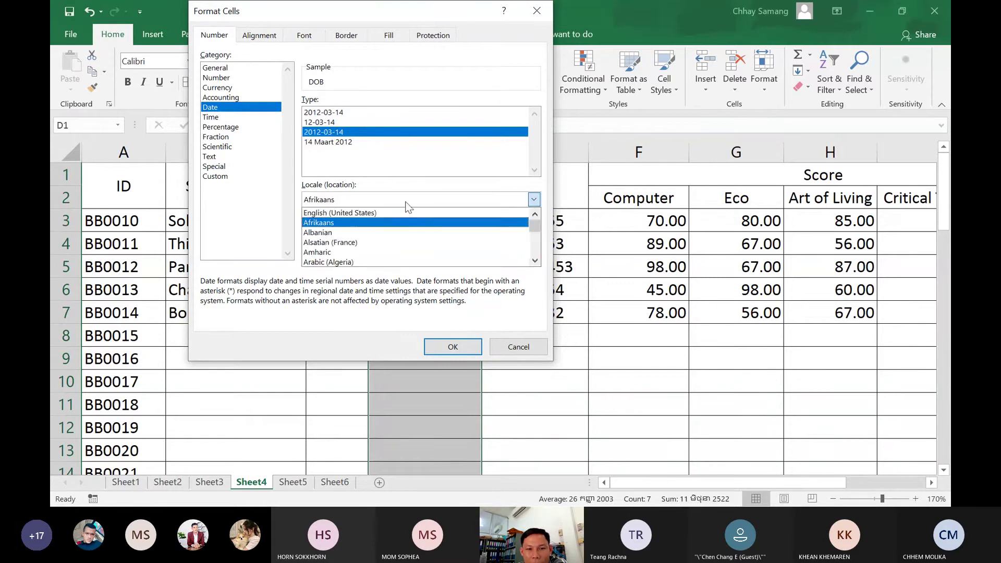
left_click(386, 200)
left_click(435, 213)
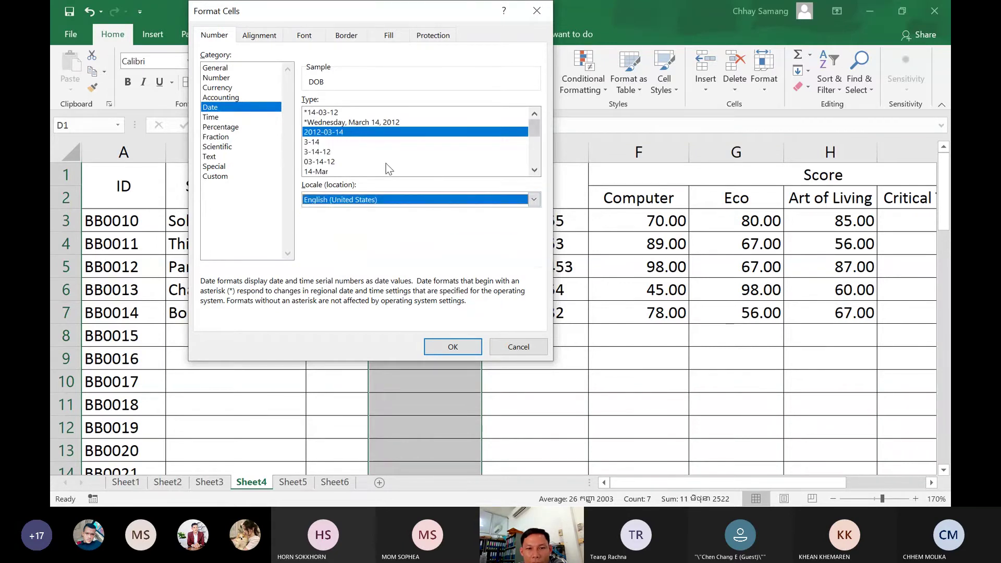
scroll(386, 168, "down", 4)
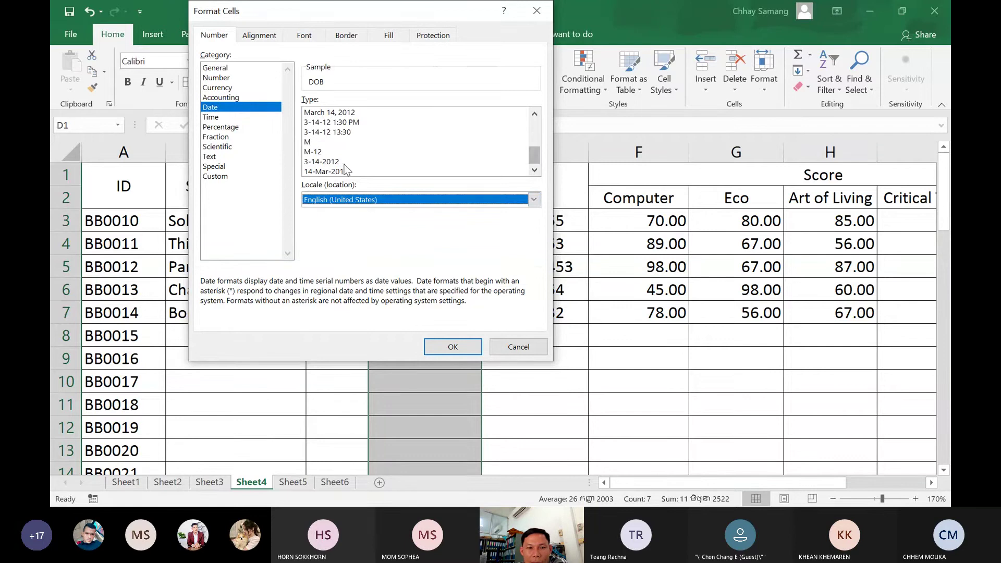
left_click(332, 172)
key("Up")
key("Up")
key("Up")
key("Up")
key("Up")
key("Up")
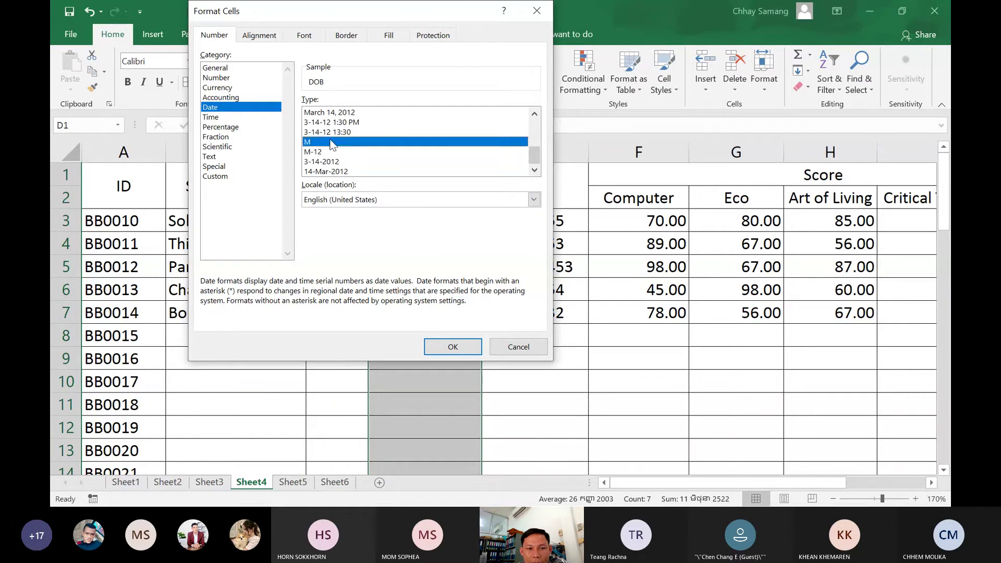
Set the date locale to Khmer and apply the '14 មិនា 2012' date style
left_click(534, 200)
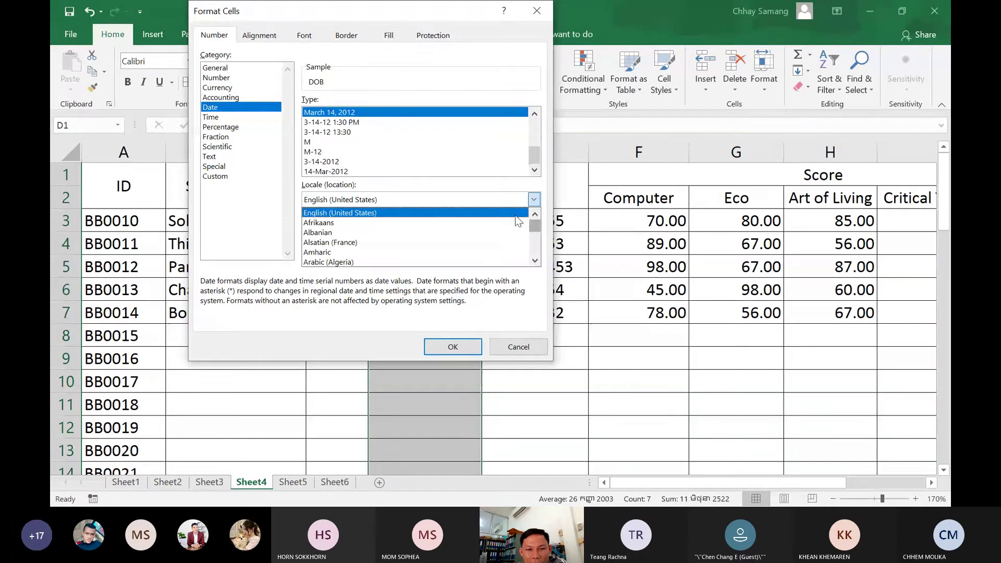
type("kh")
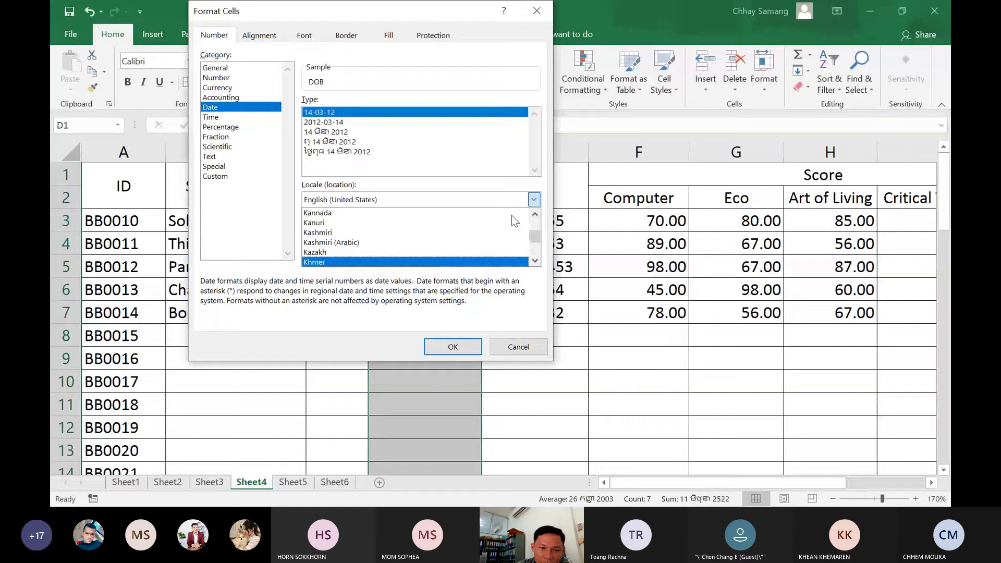
key("Return")
left_click(332, 132)
left_click(332, 142)
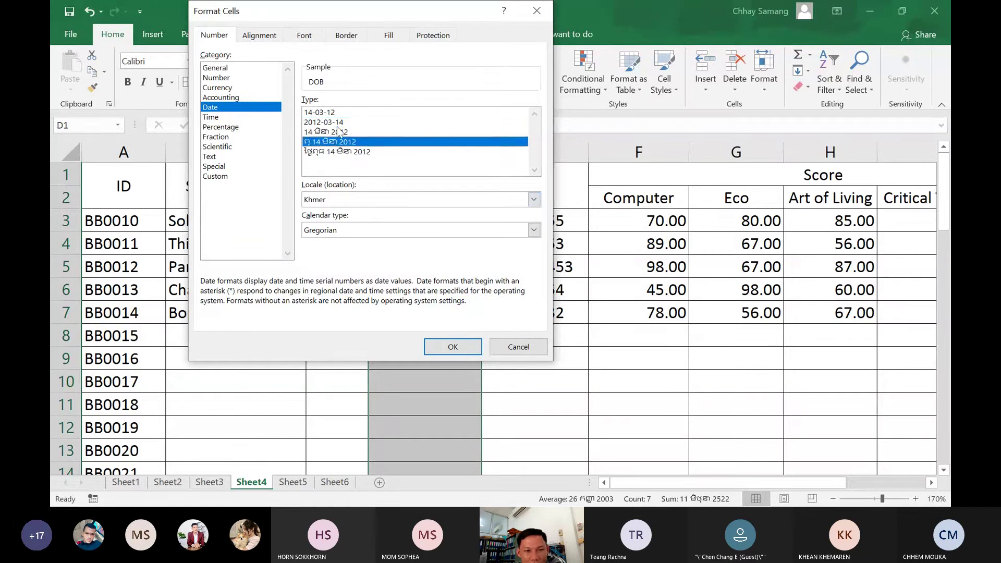
left_click(338, 126)
left_click(336, 134)
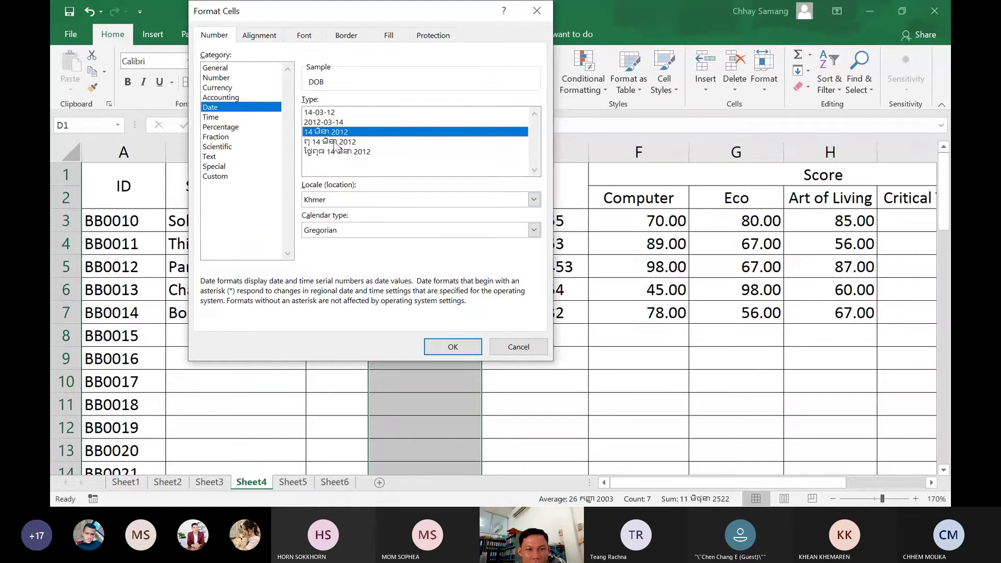
left_click(325, 141)
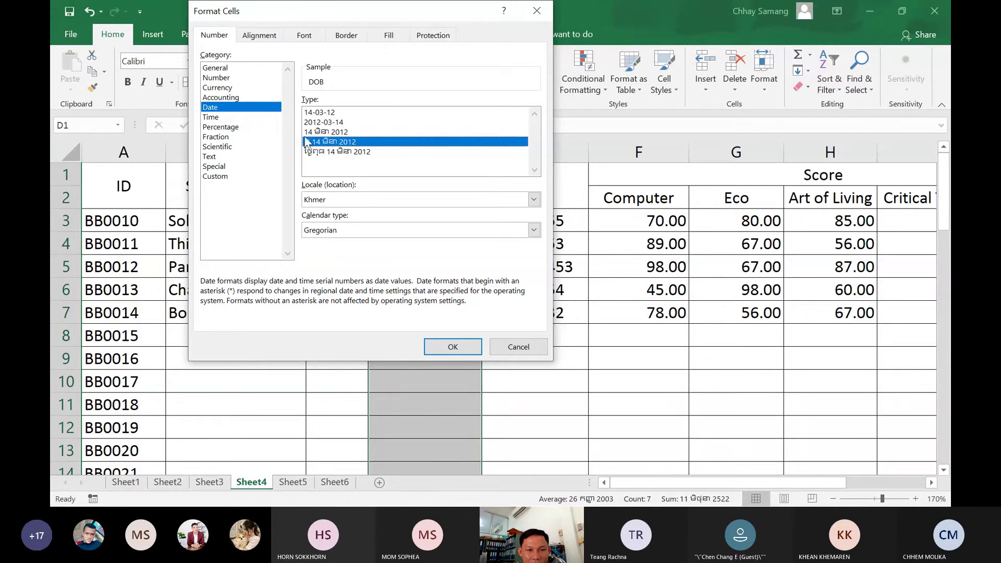
left_click(319, 152)
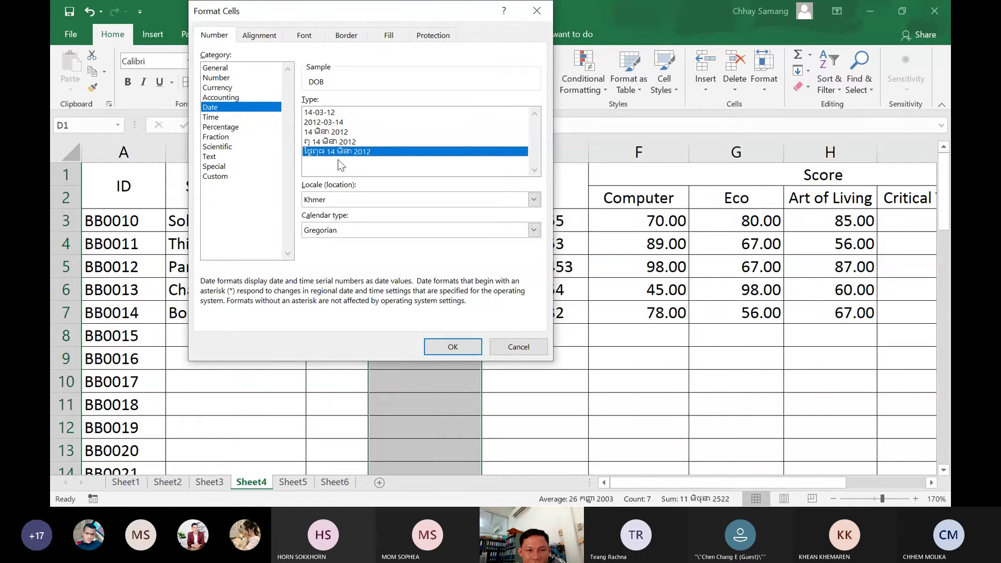
left_click(330, 134)
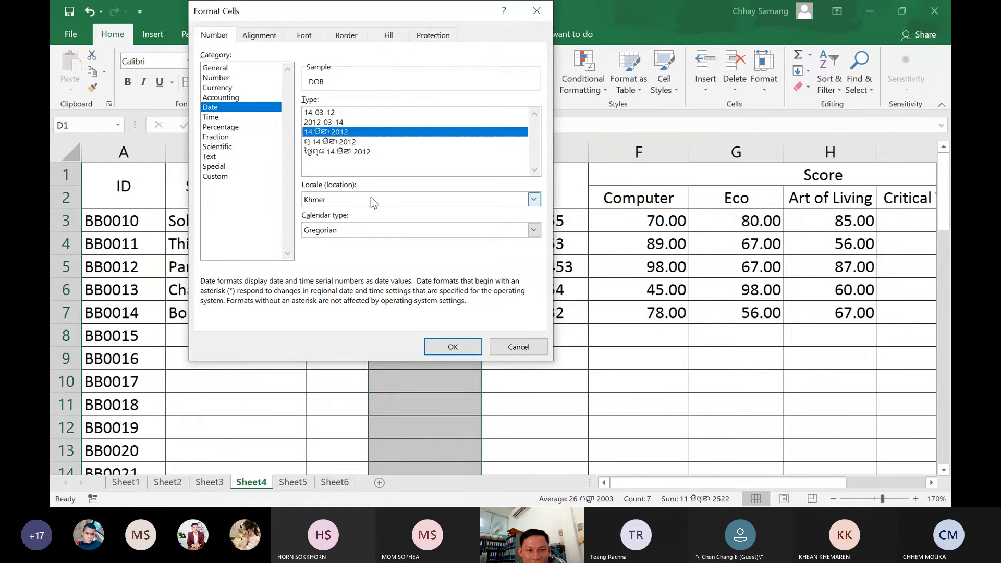
left_click(429, 344)
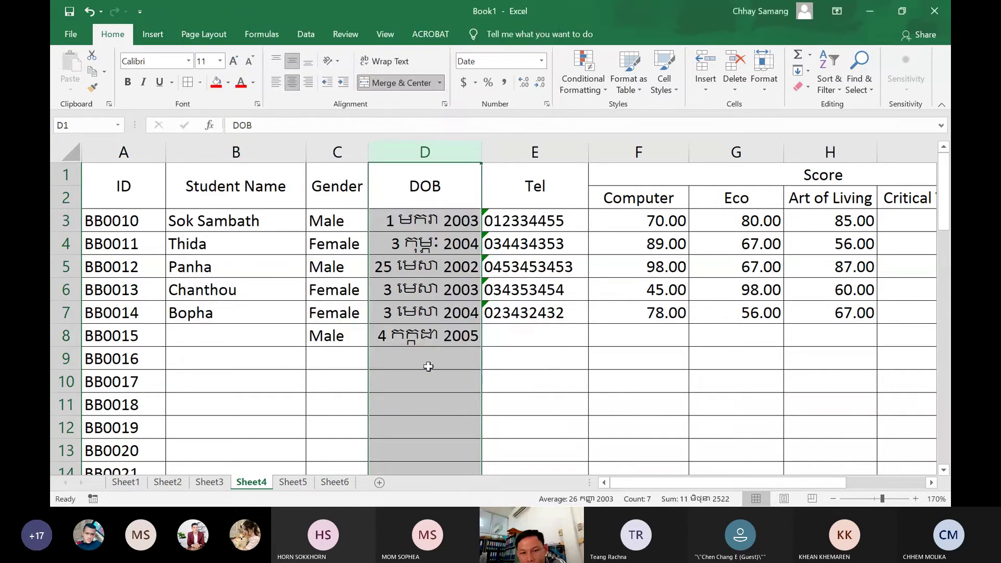
Enter student BB0015's phone number, with its leading zero, in Tel cell E8
left_click(427, 365)
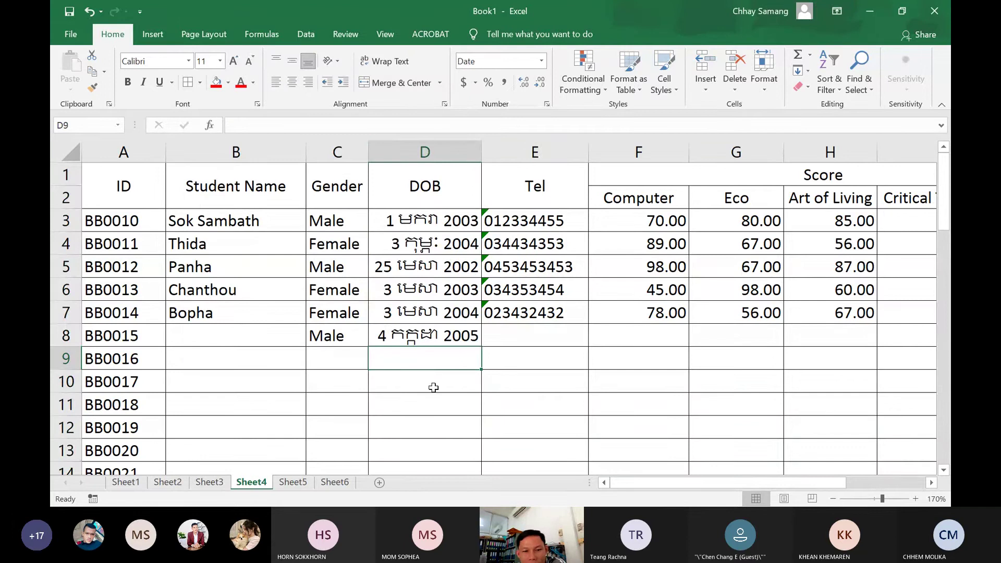
left_click(447, 337)
left_click(509, 337)
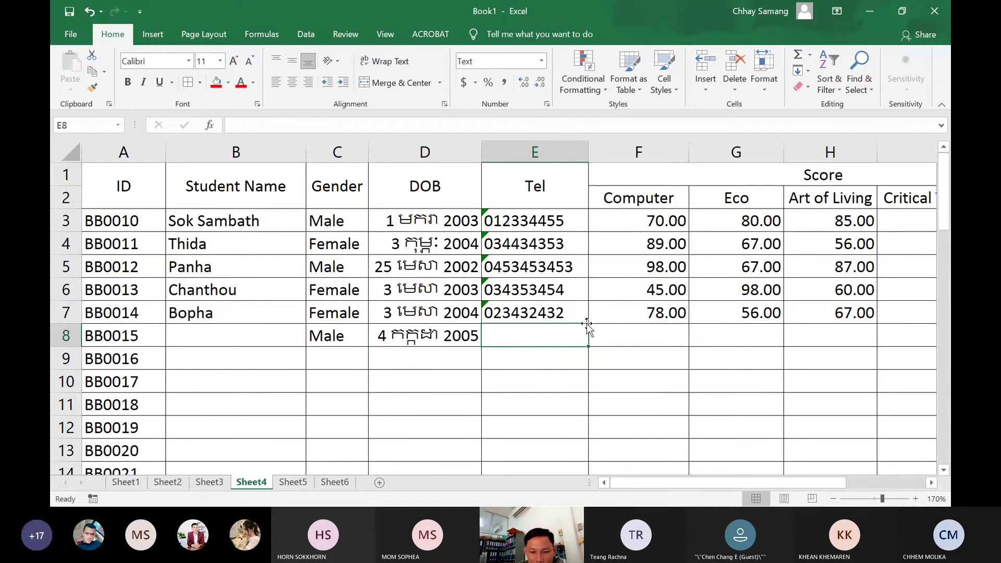
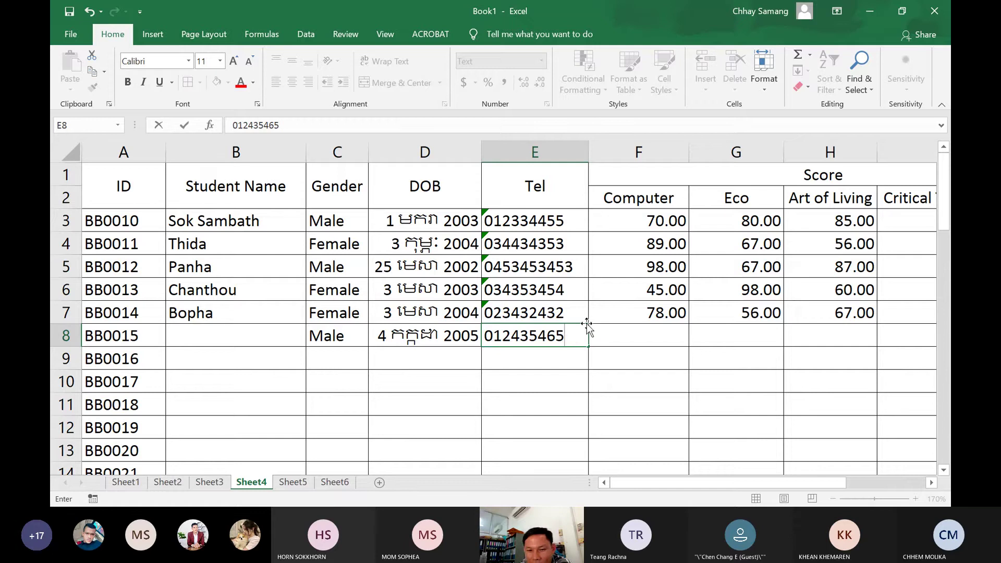
left_click(622, 332)
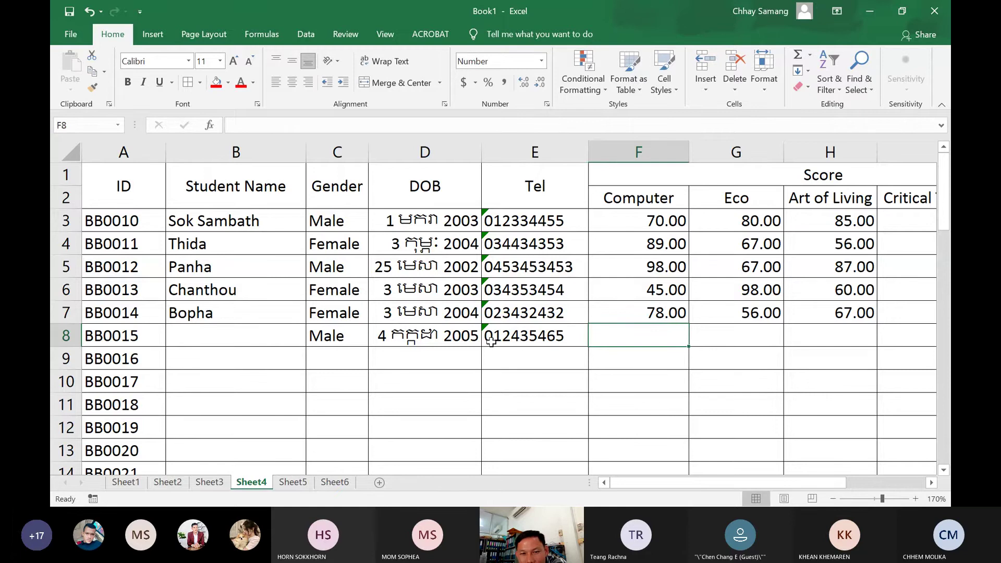
left_click(544, 147)
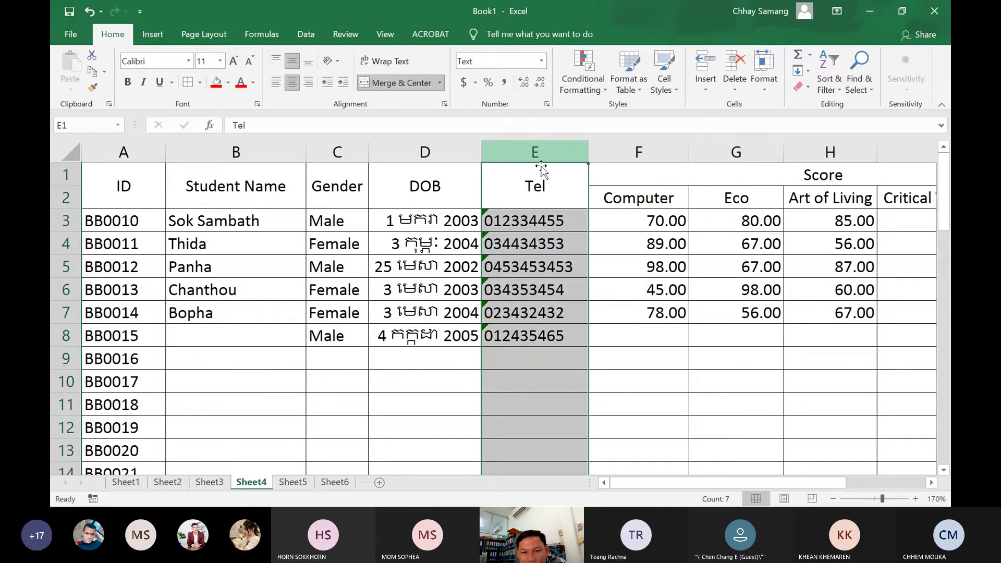
Try General and Text number formats on the Tel column, ending back on General
left_click(542, 63)
left_click(525, 80)
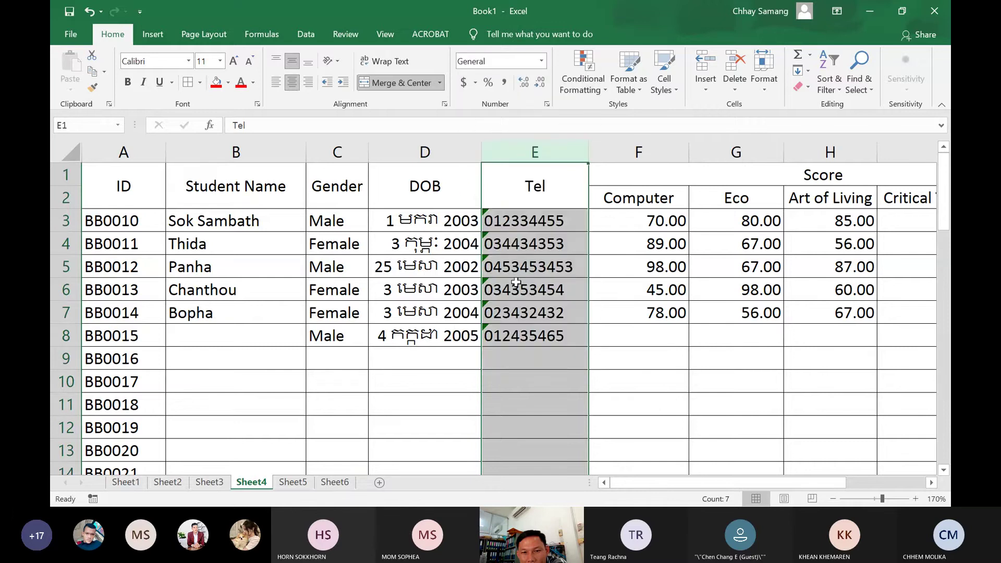
left_click(542, 60)
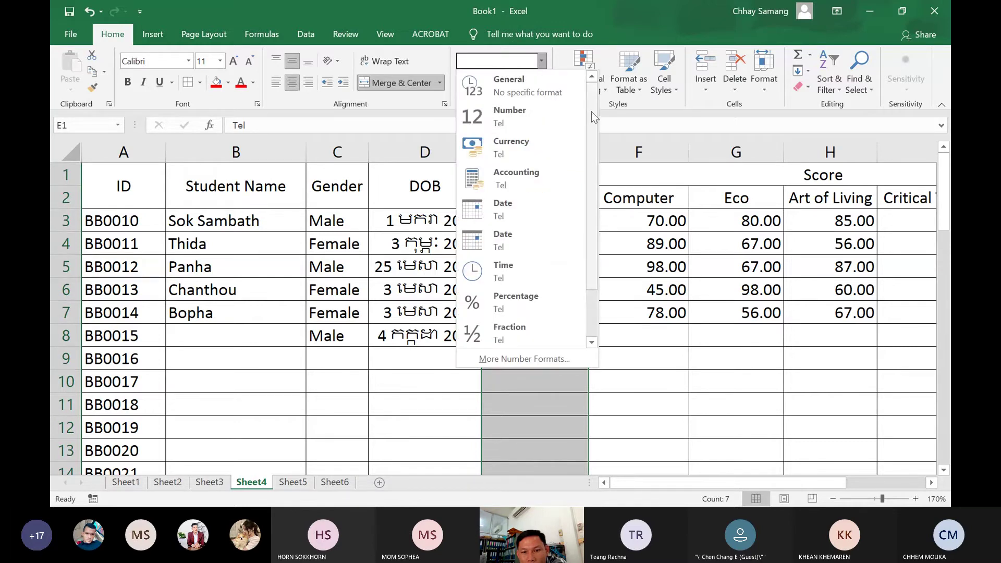
left_click_drag(591, 112, 575, 237)
left_click(521, 337)
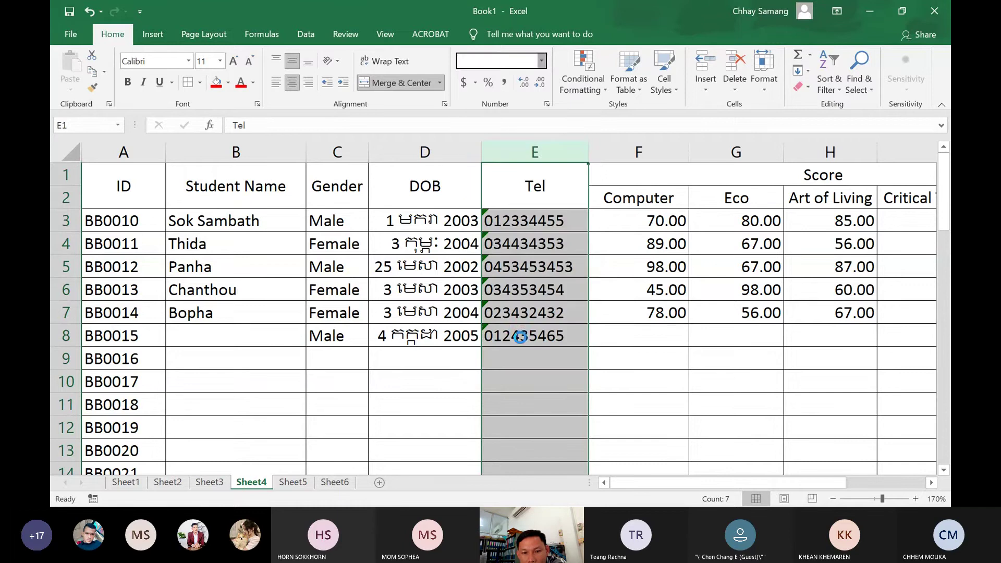
left_click(543, 61)
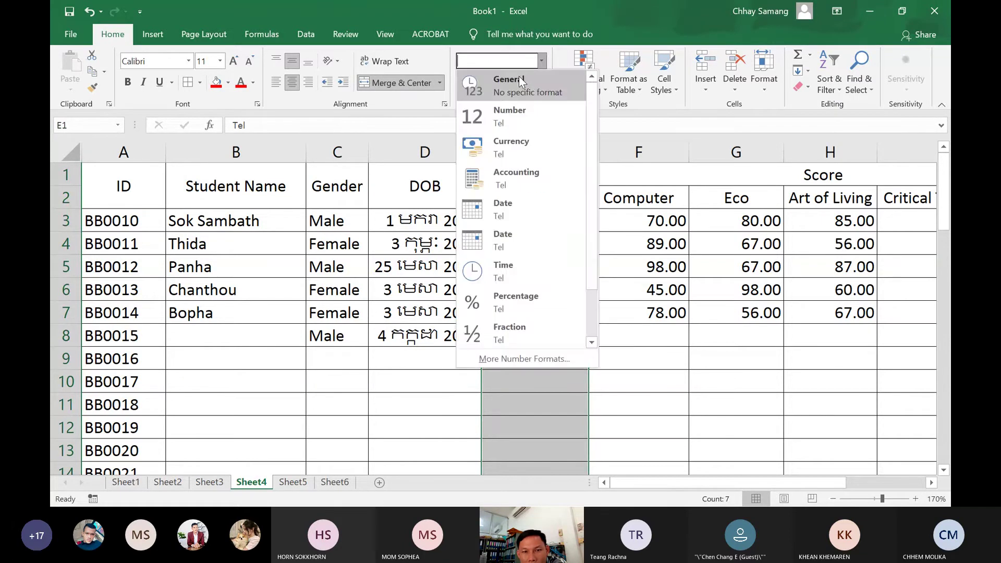
left_click(502, 83)
Enter a phone number in E9, then set the whole Tel column to Text format
left_click(509, 360)
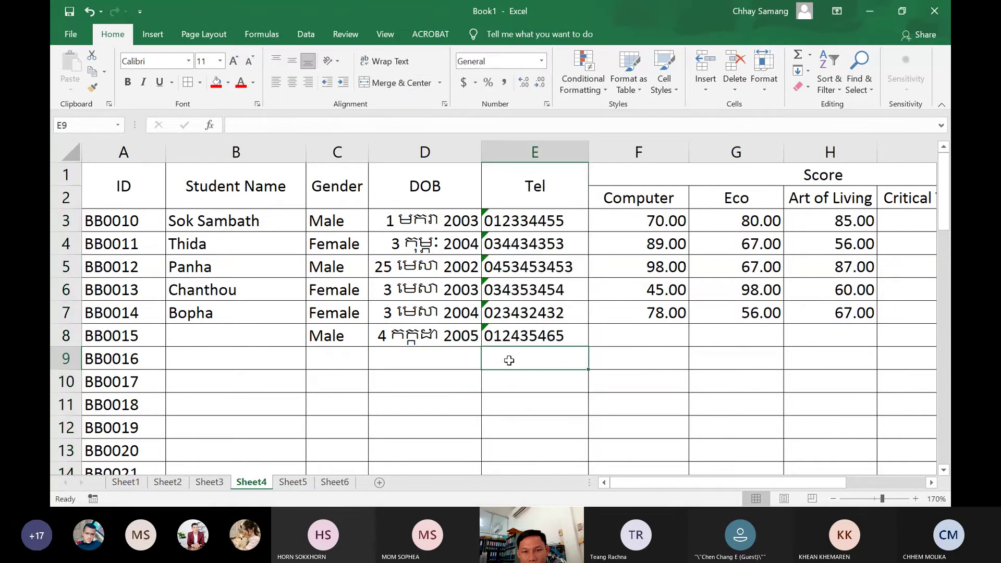
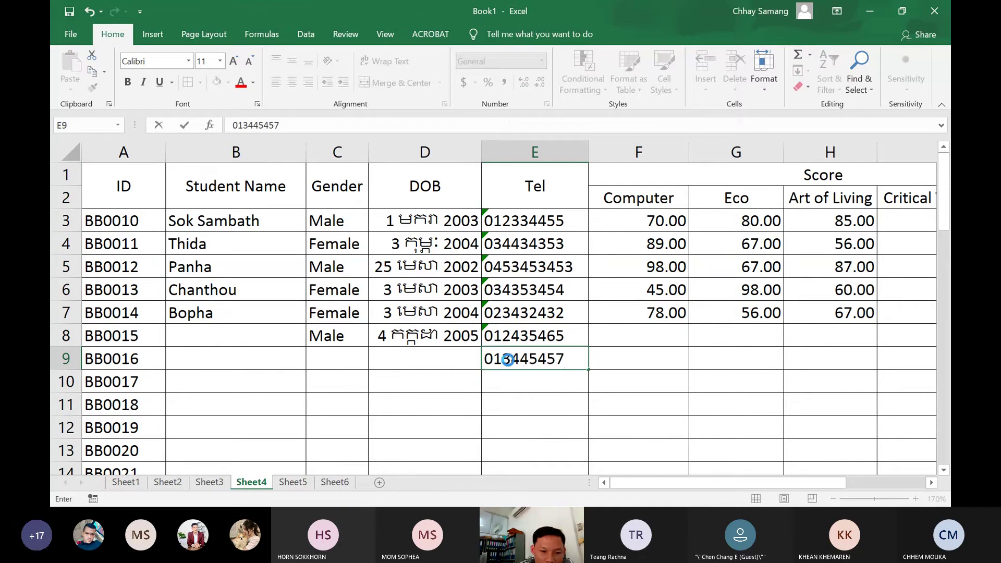
key("Tab")
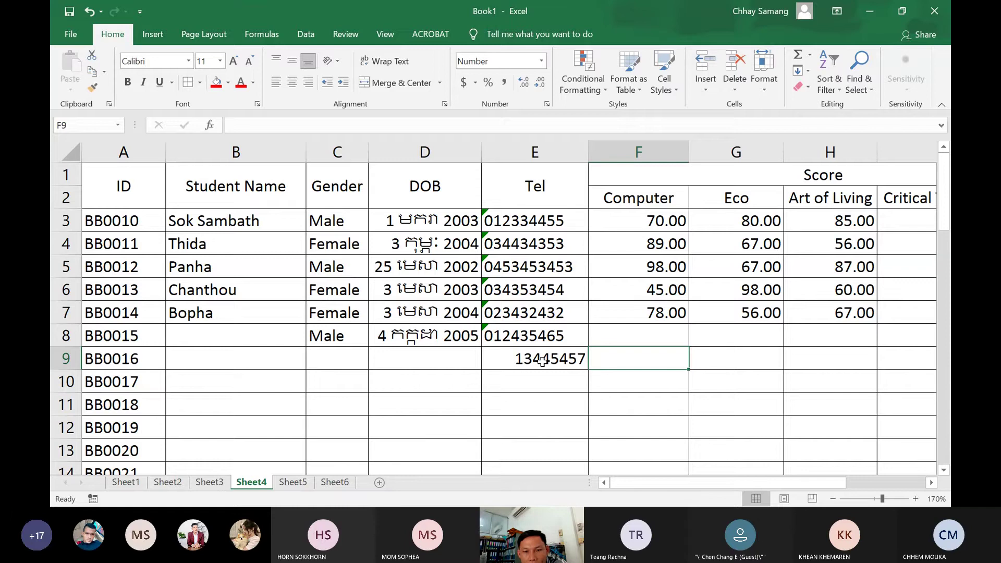
left_click(541, 154)
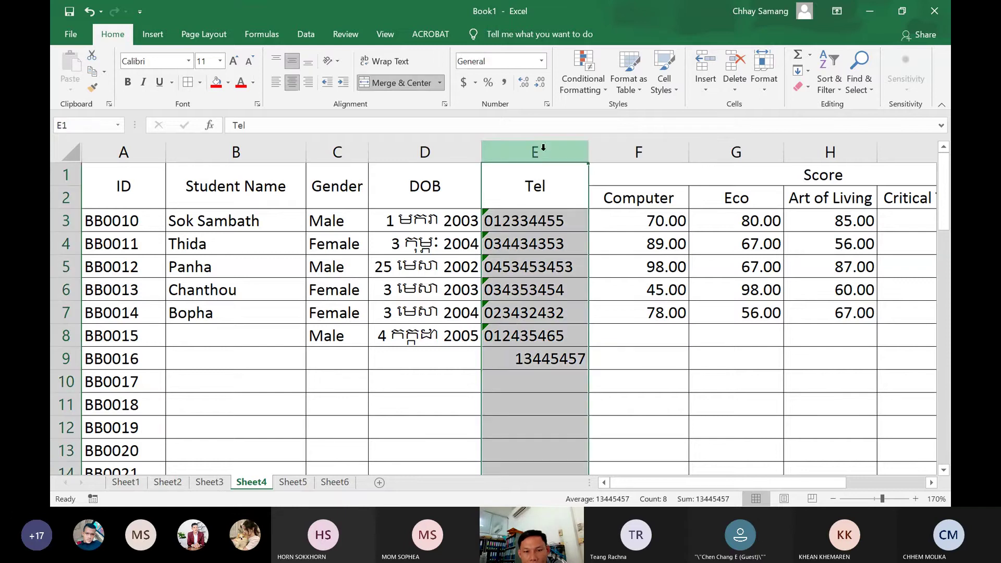
left_click(542, 62)
scroll(590, 120, "down", 1)
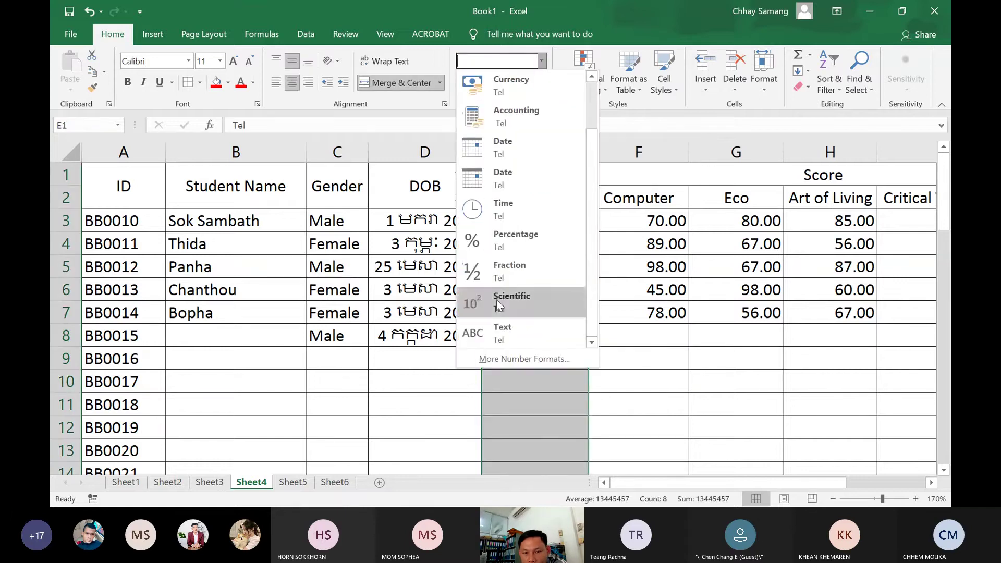
left_click(467, 337)
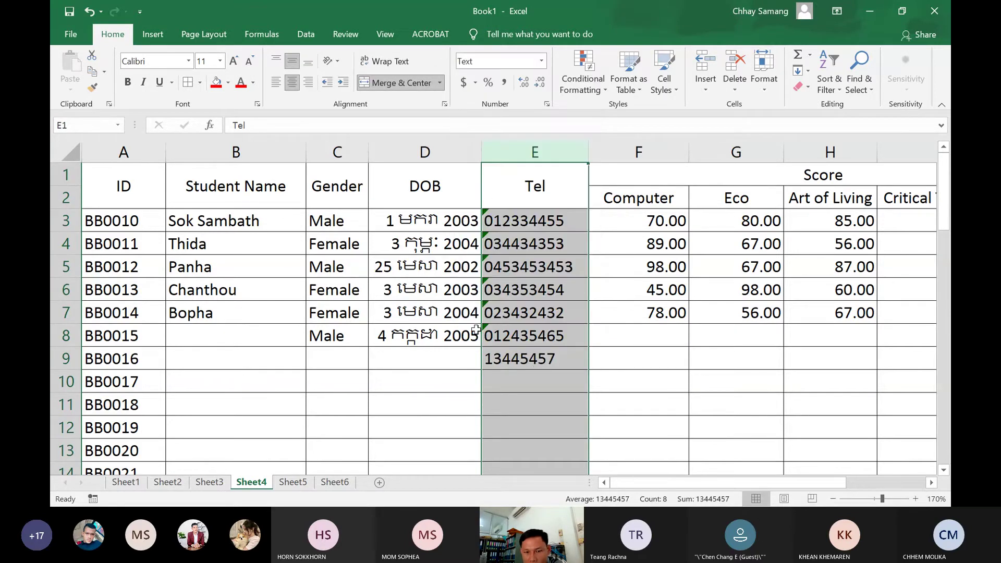
left_click(538, 369)
Enter a number in E9, then replace it with =7+9, which stays as literal text
type("0")
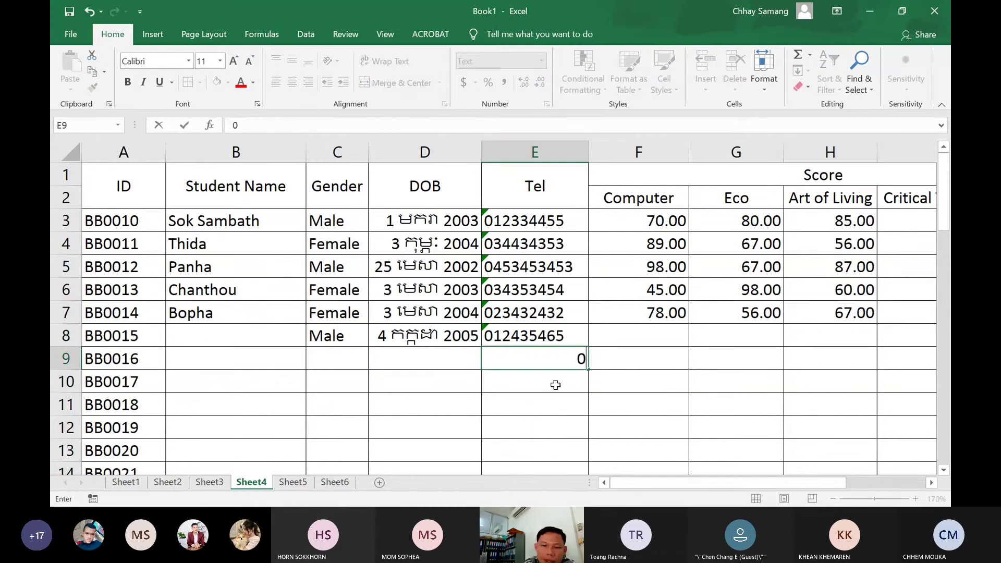
type("122334")
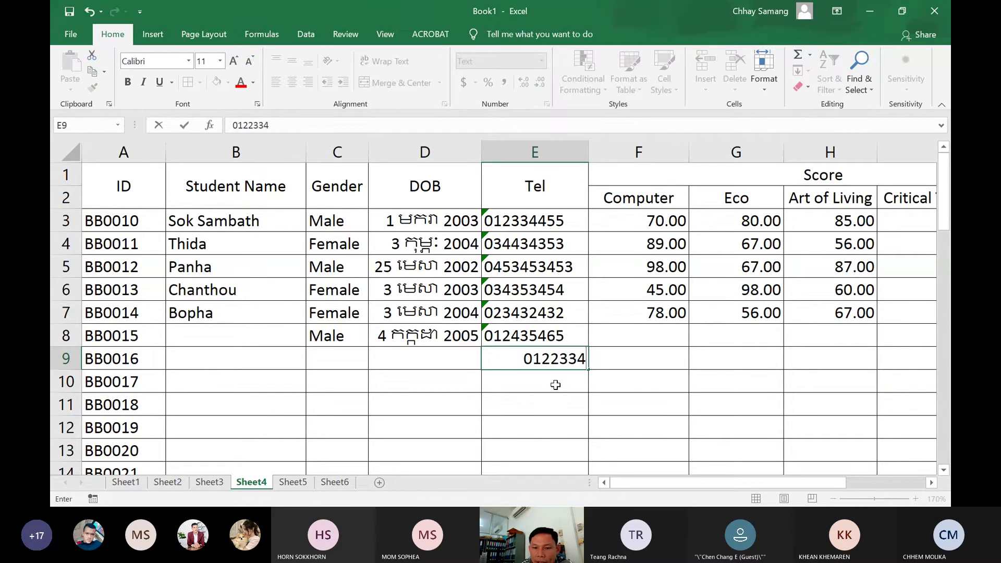
key("Tab")
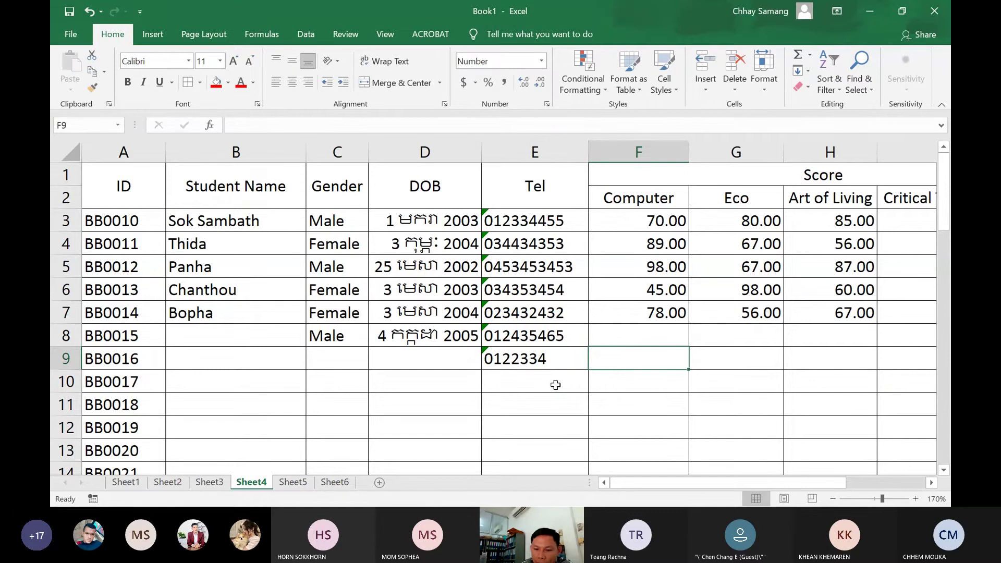
key("Left")
type("=")
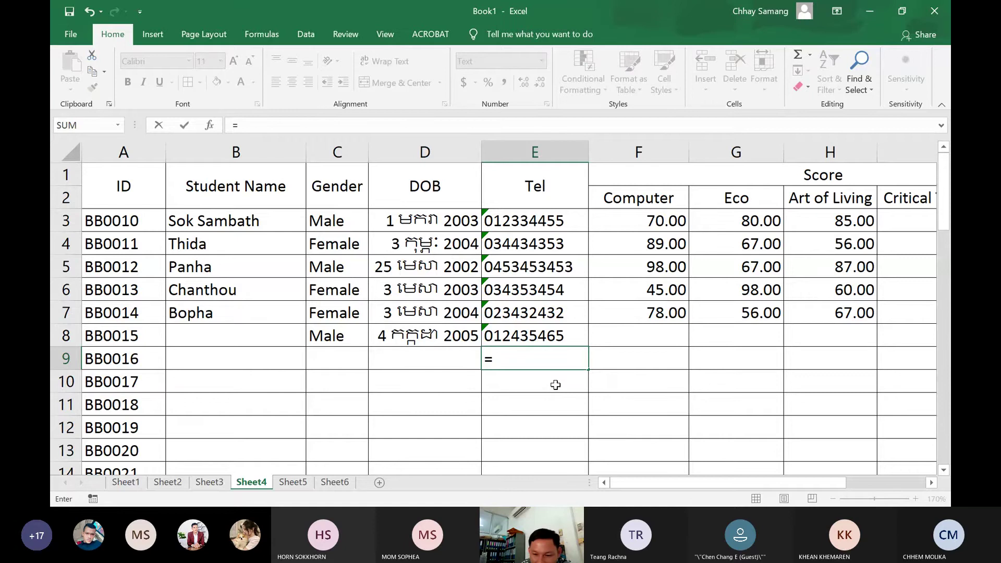
type("7+9")
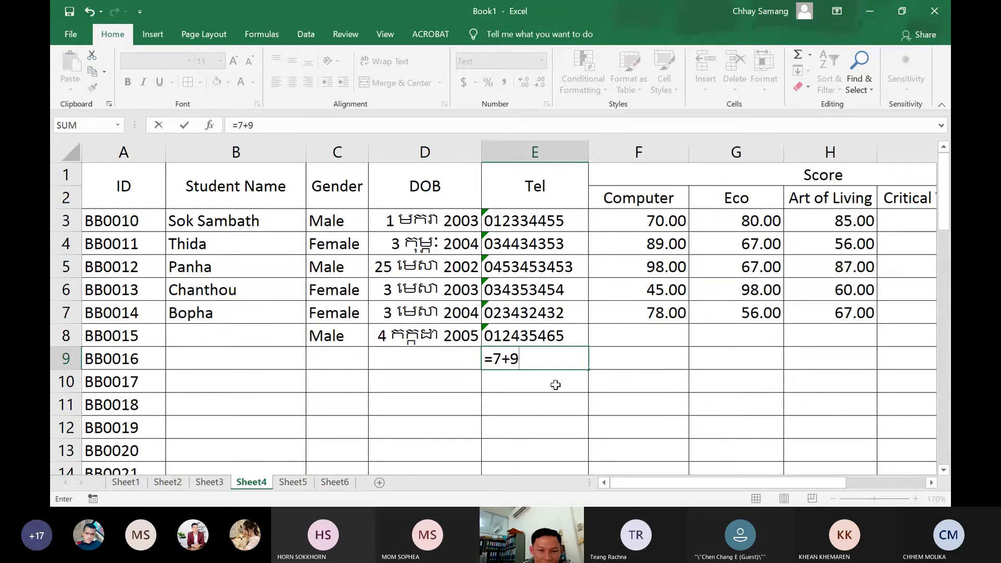
key("Tab")
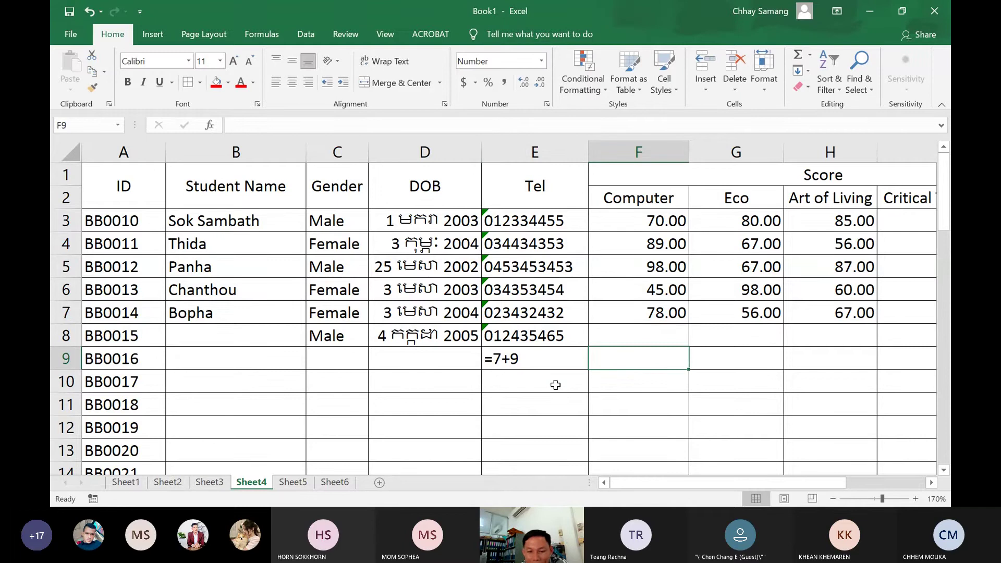
left_click(511, 358)
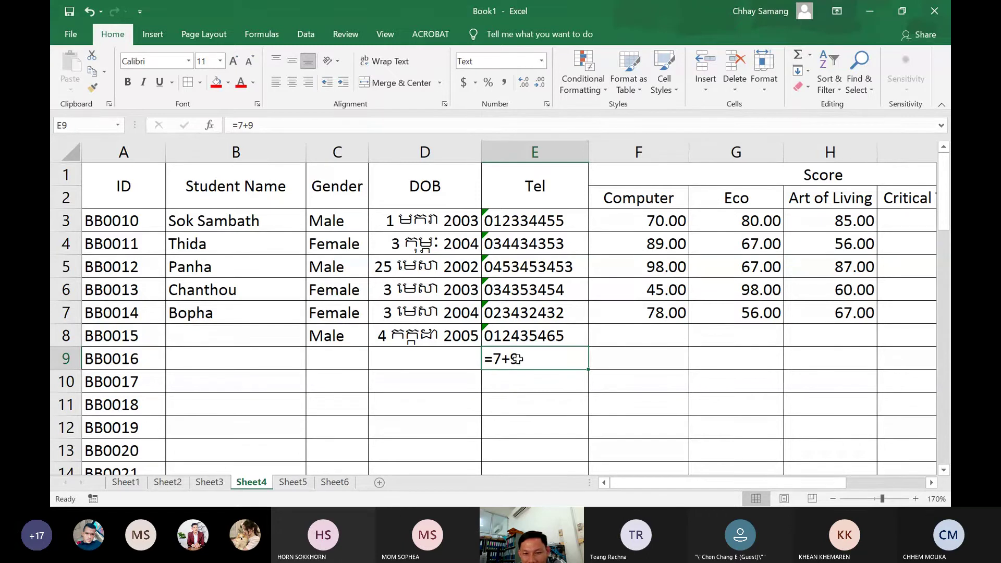
left_click(518, 338)
left_click(505, 360)
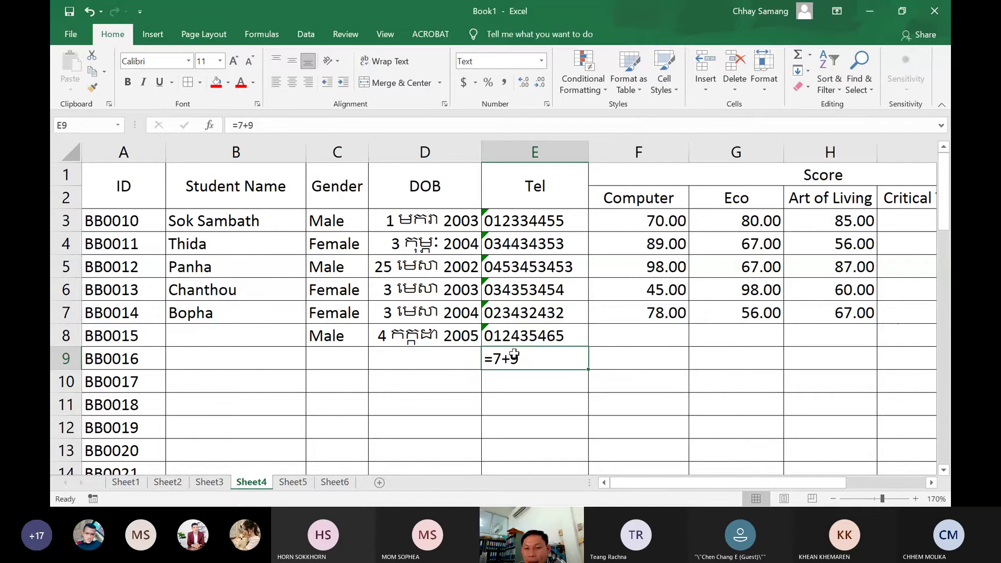
left_click(681, 378)
left_click(648, 362)
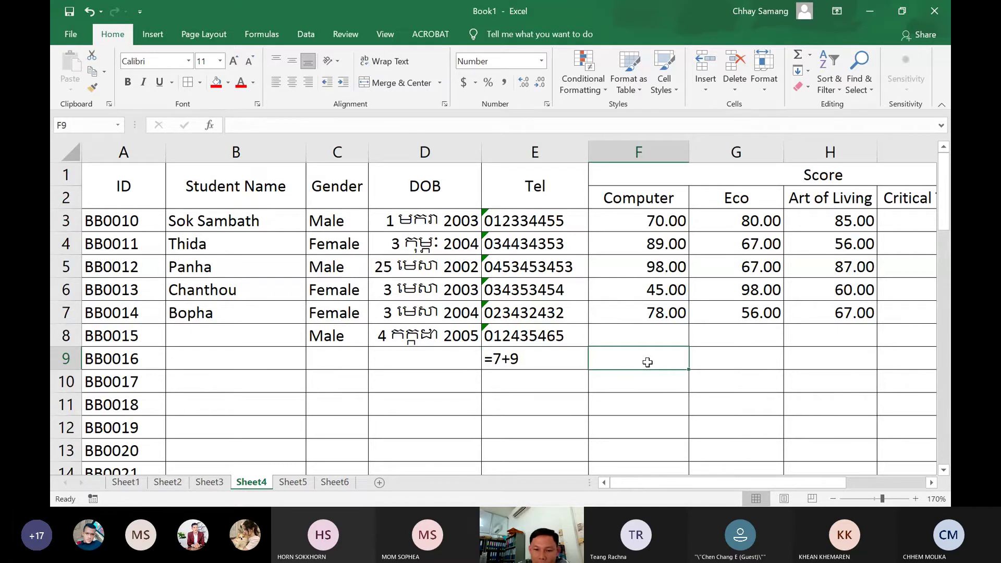
type("=7")
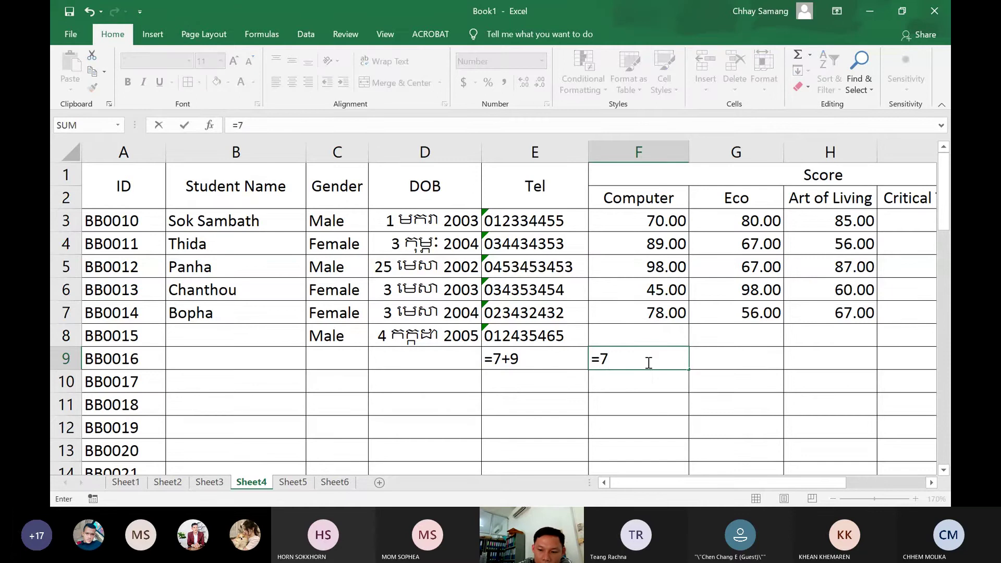
type("+9")
key("Return")
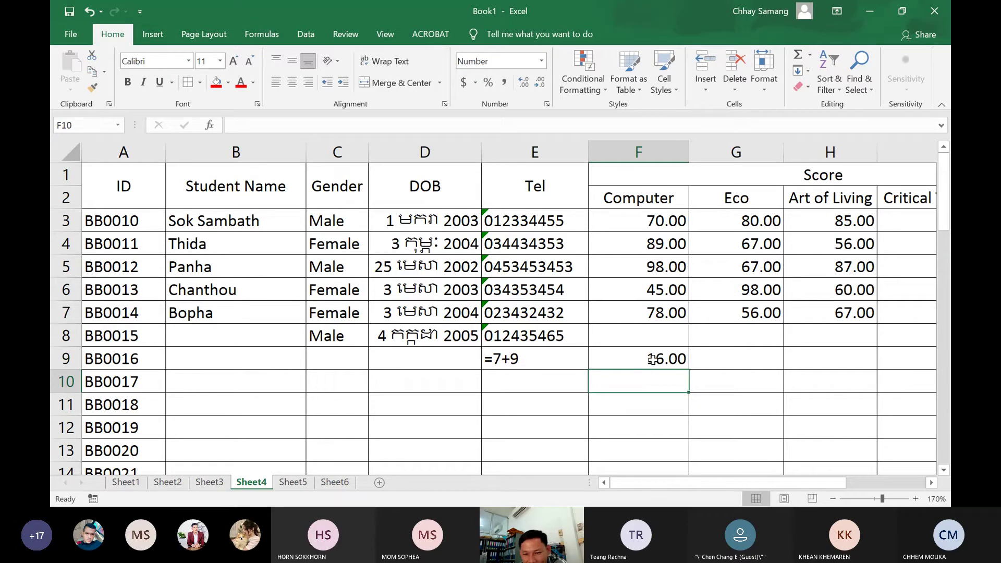
left_click(652, 360)
key("Delete")
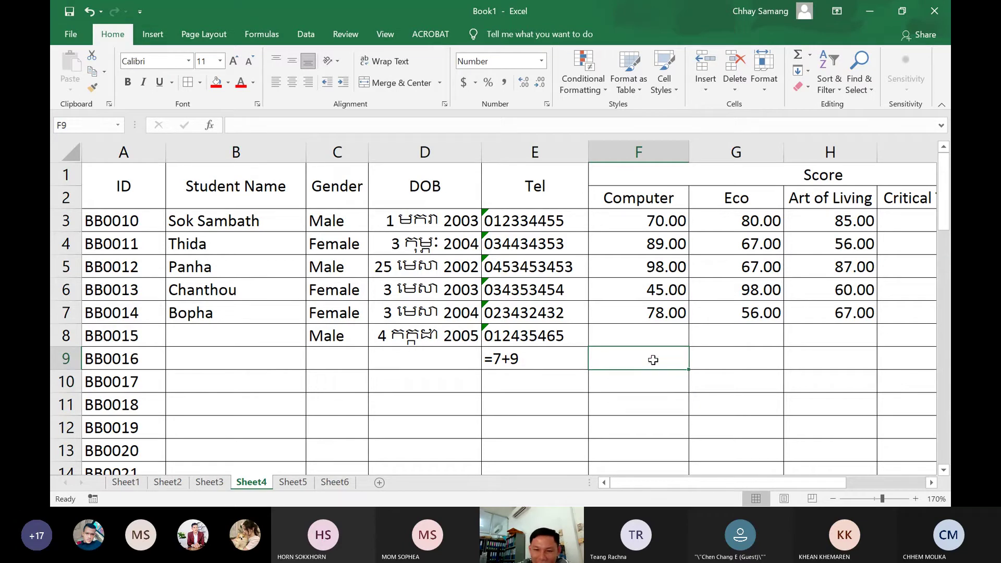
left_click(527, 359)
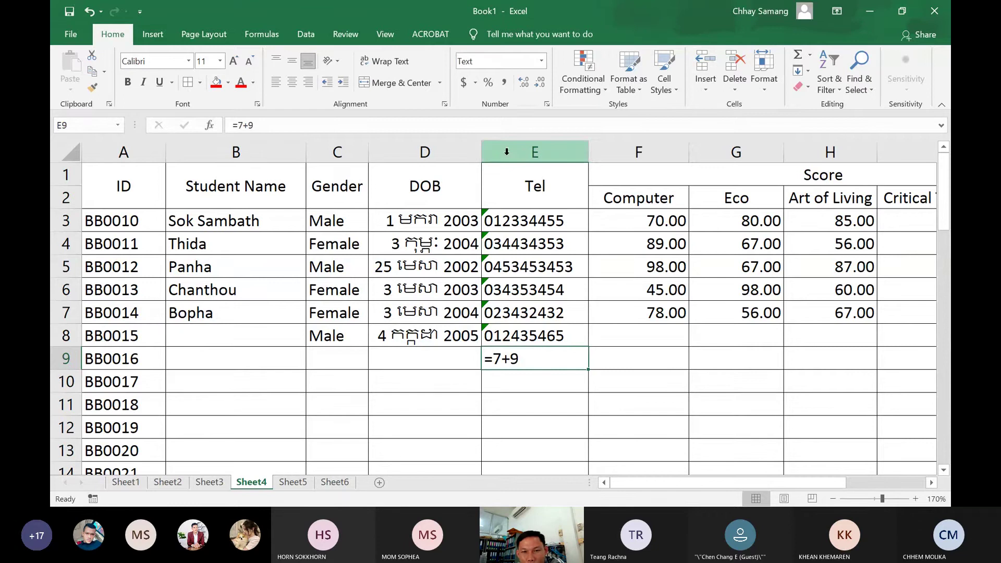
Replace =7+9 in E9 with the student's two phone numbers separated by a slash
left_click(525, 155)
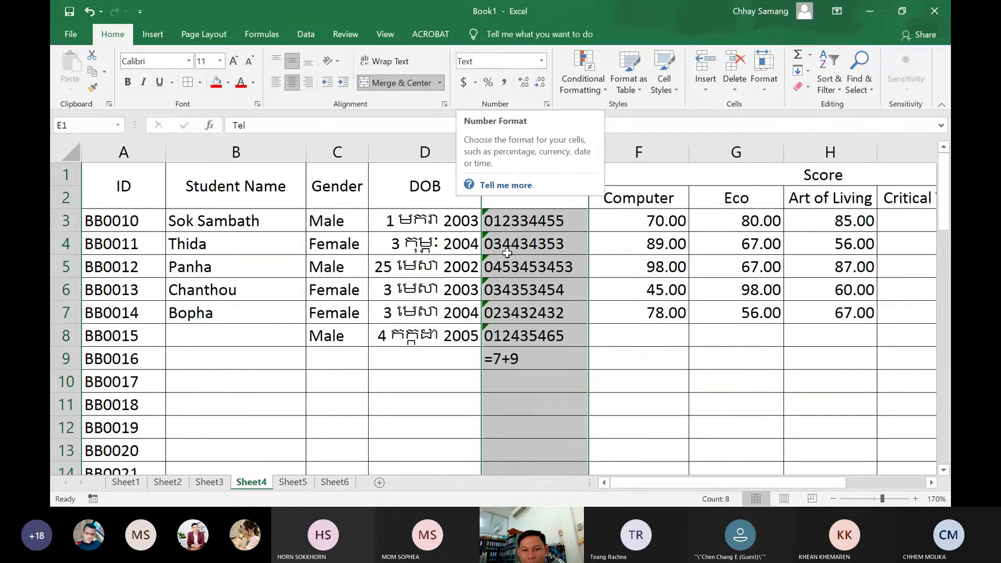
left_click(518, 364)
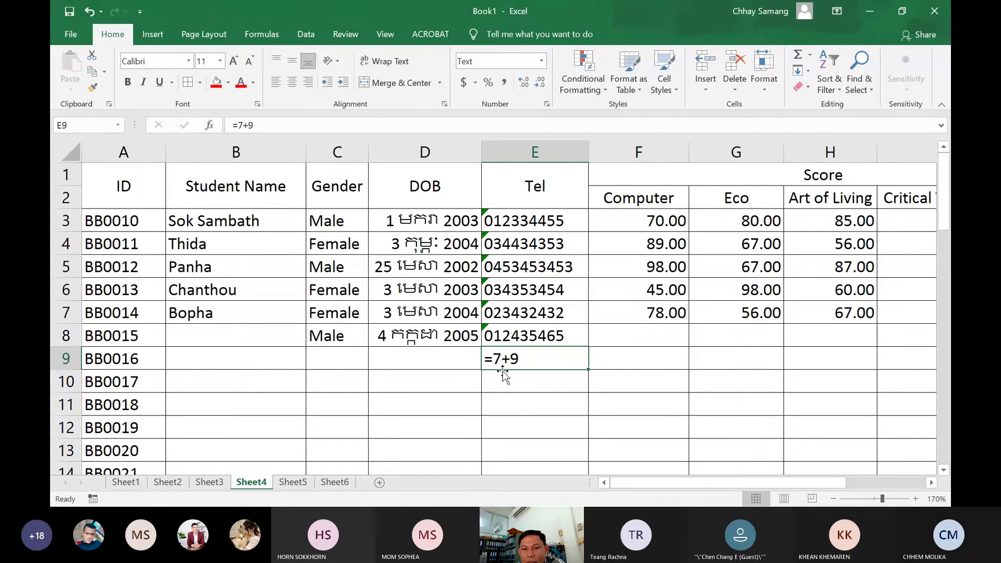
left_click(506, 377)
left_click(517, 365)
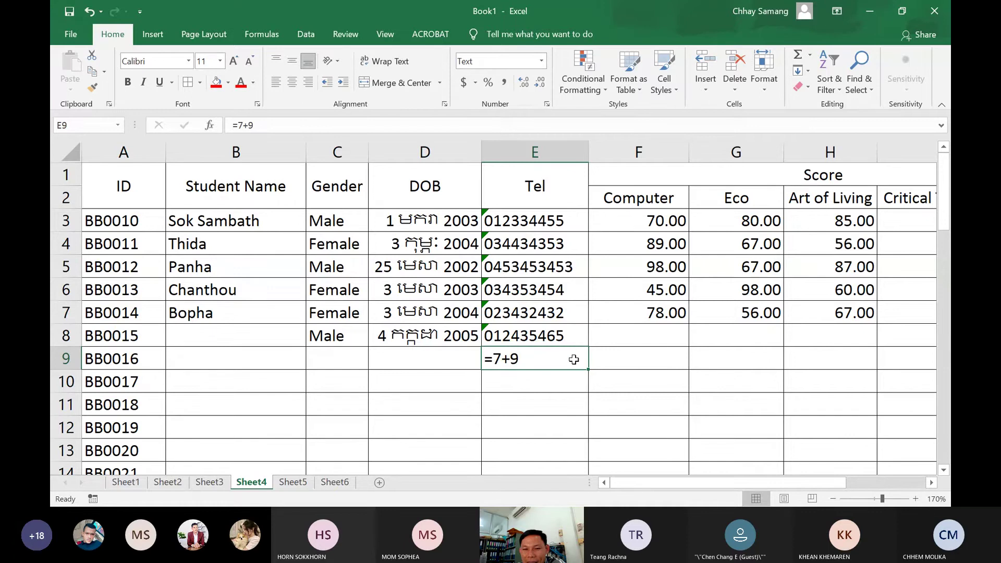
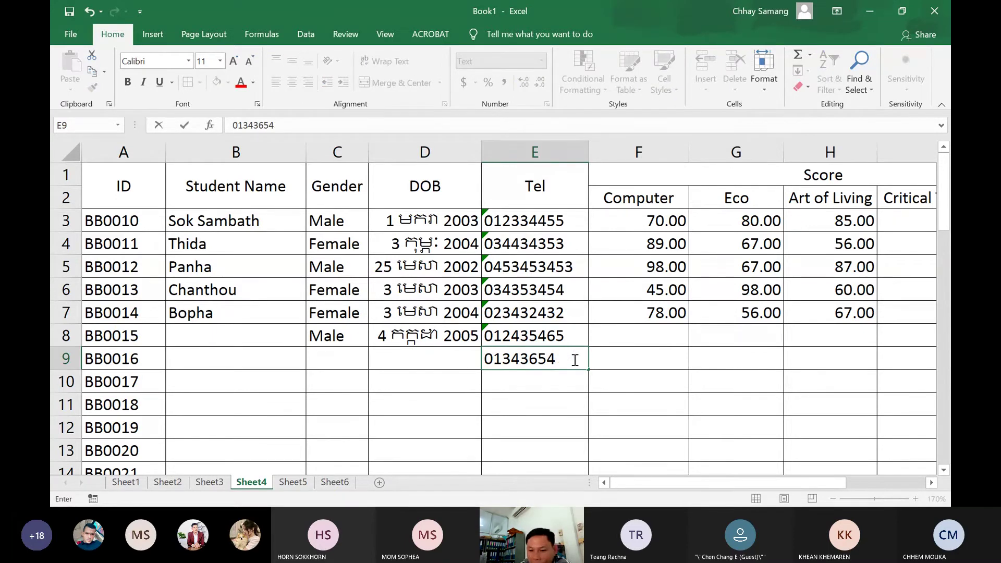
type("/87855")
left_click(575, 358)
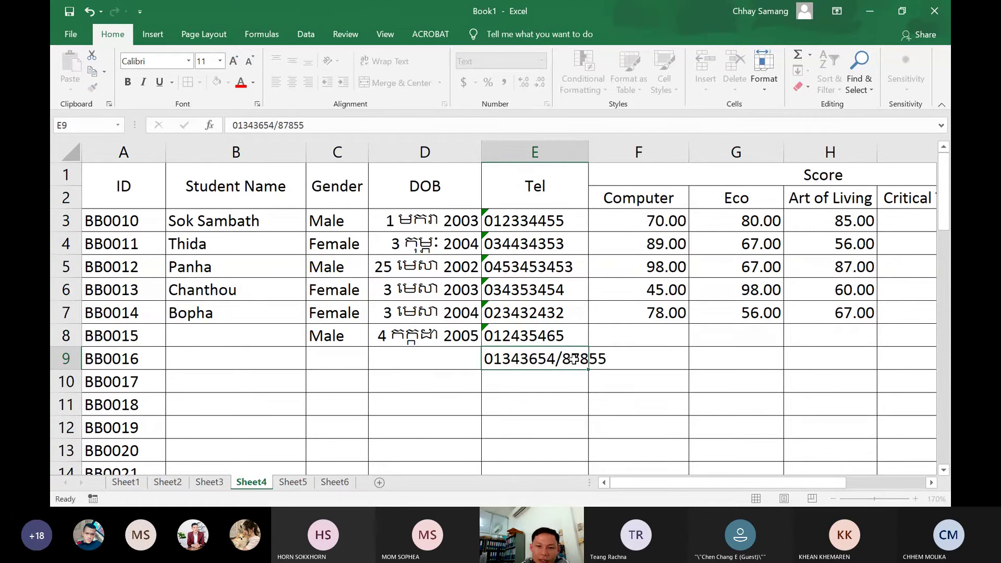
key("Tab")
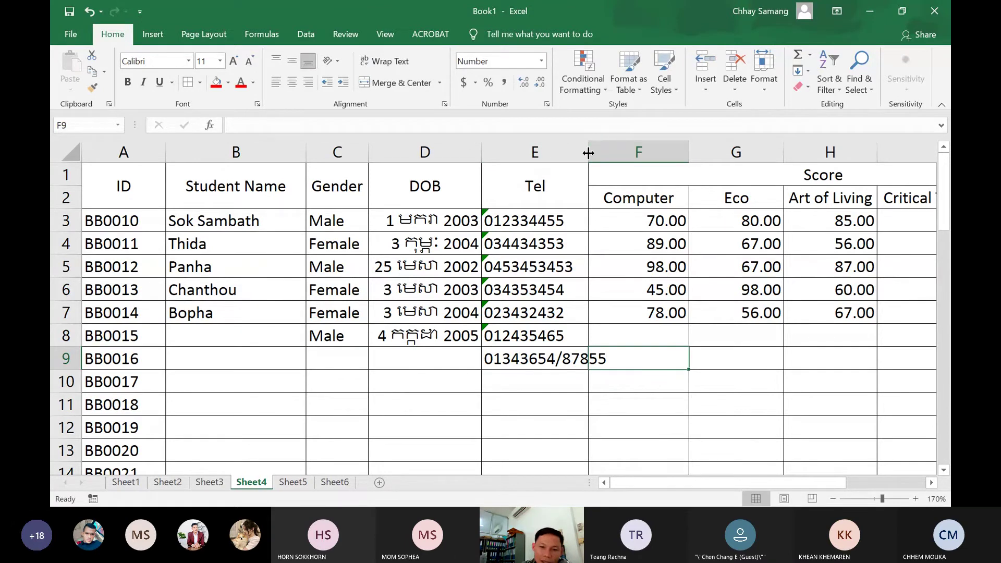
Widen column E to fit the longest Tel entry
left_click_drag(589, 153, 598, 153)
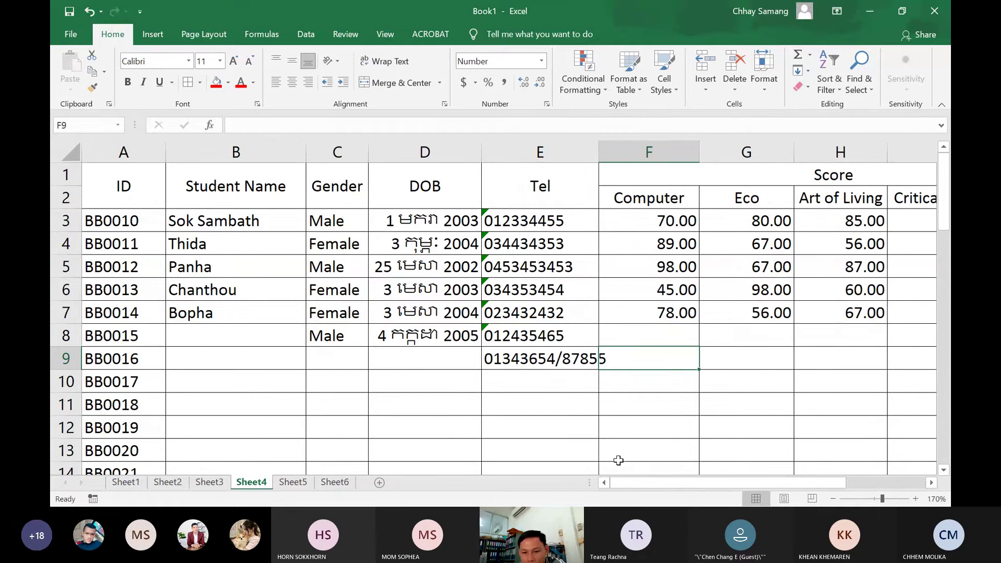
left_click_drag(659, 484, 738, 496)
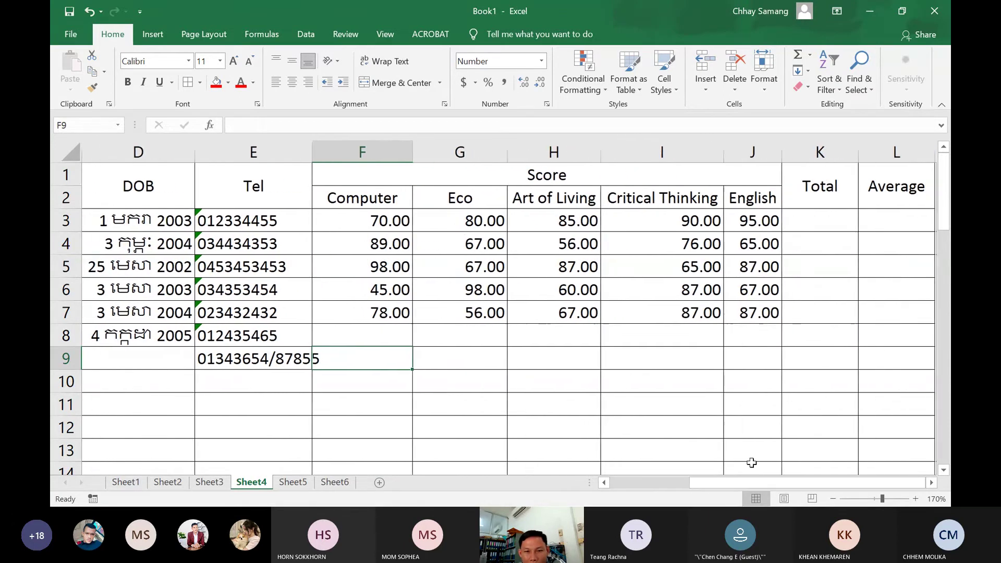
left_click(365, 200)
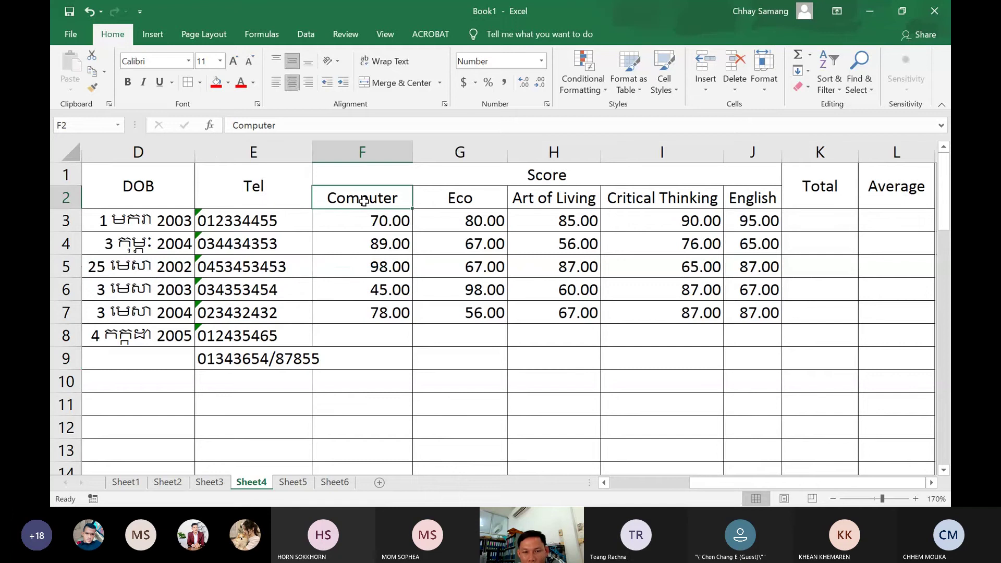
left_click(469, 204)
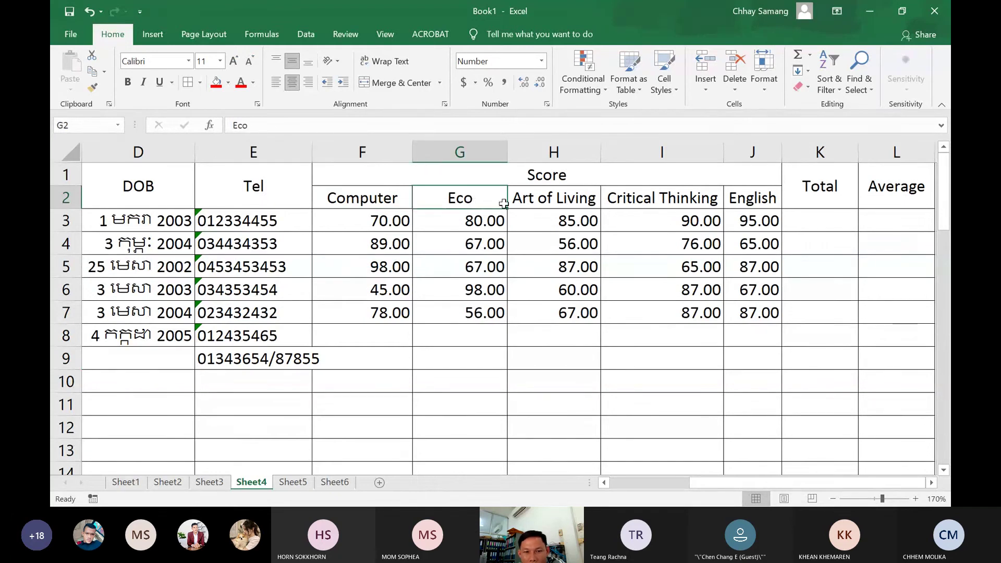
left_click(533, 198)
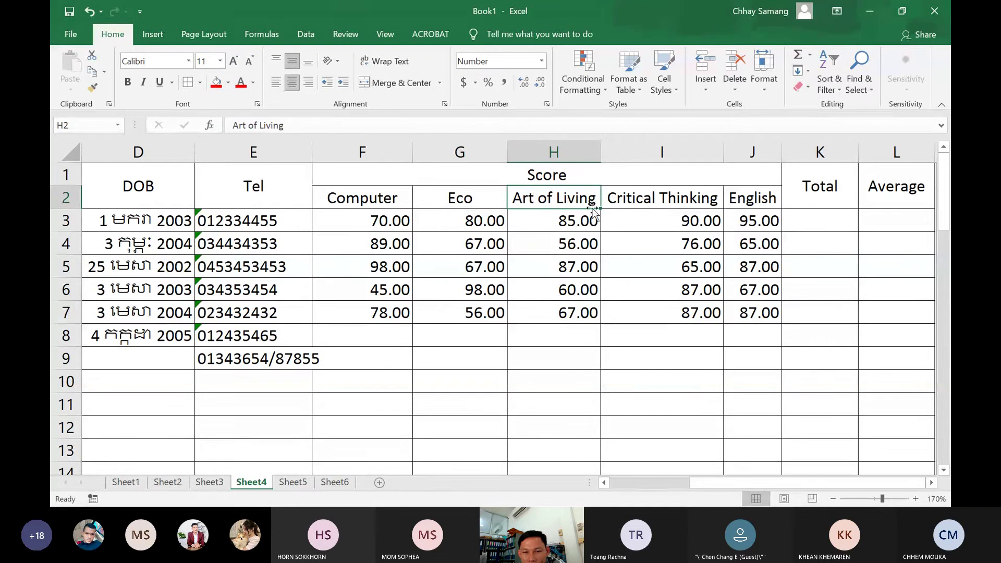
left_click(622, 197)
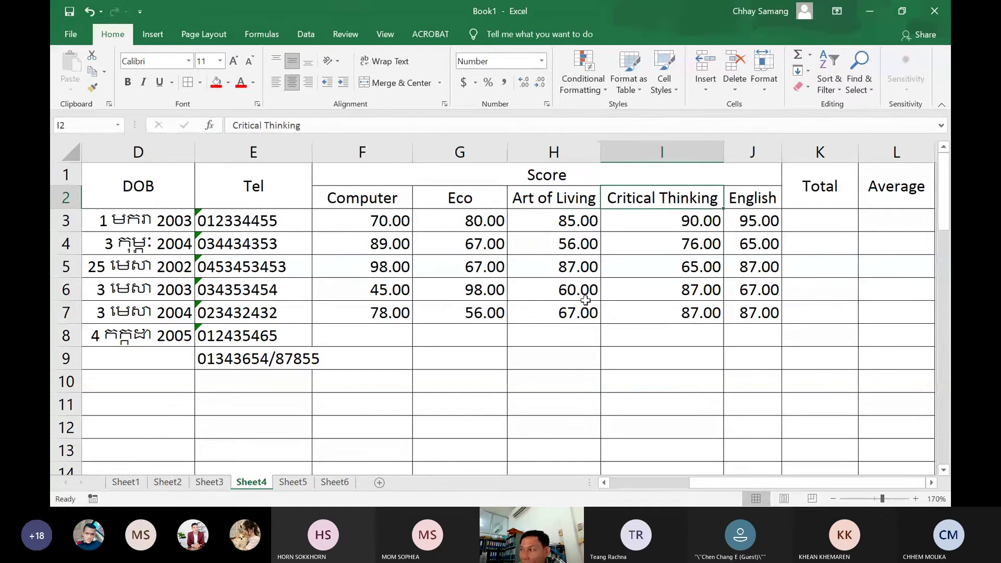
left_click(755, 201)
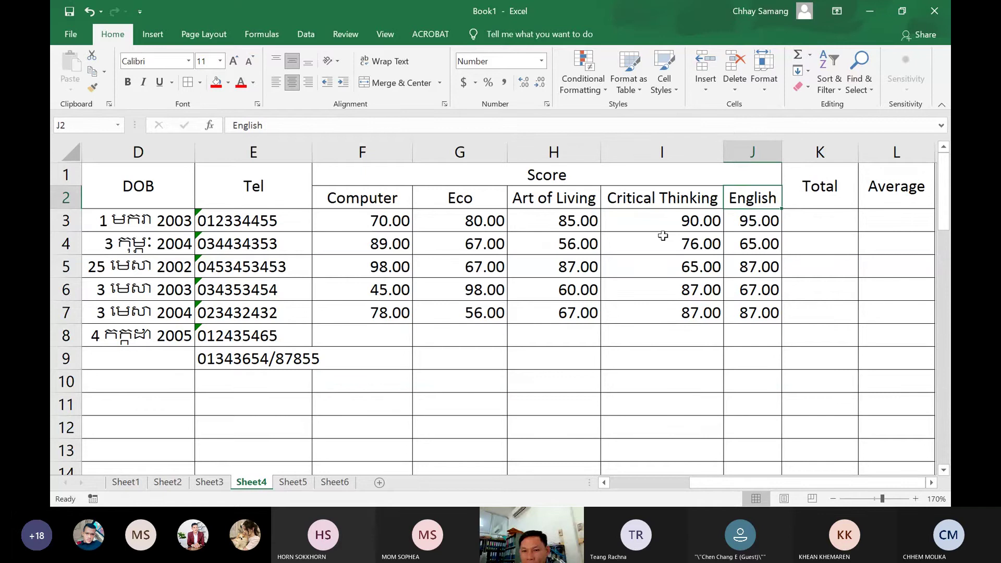
Apply the Number format to the score cells F3:J7
left_click_drag(400, 227, 760, 316)
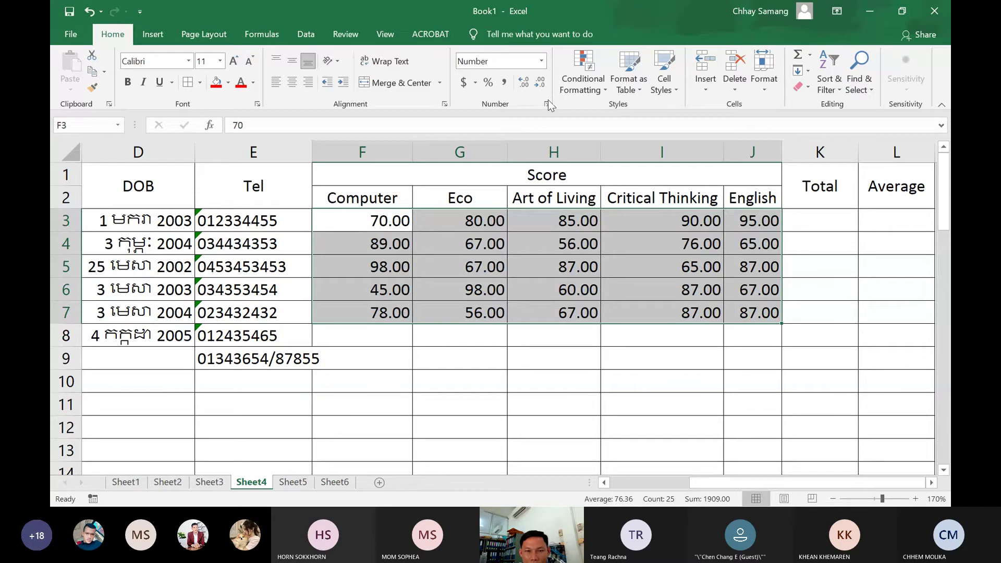
left_click(542, 61)
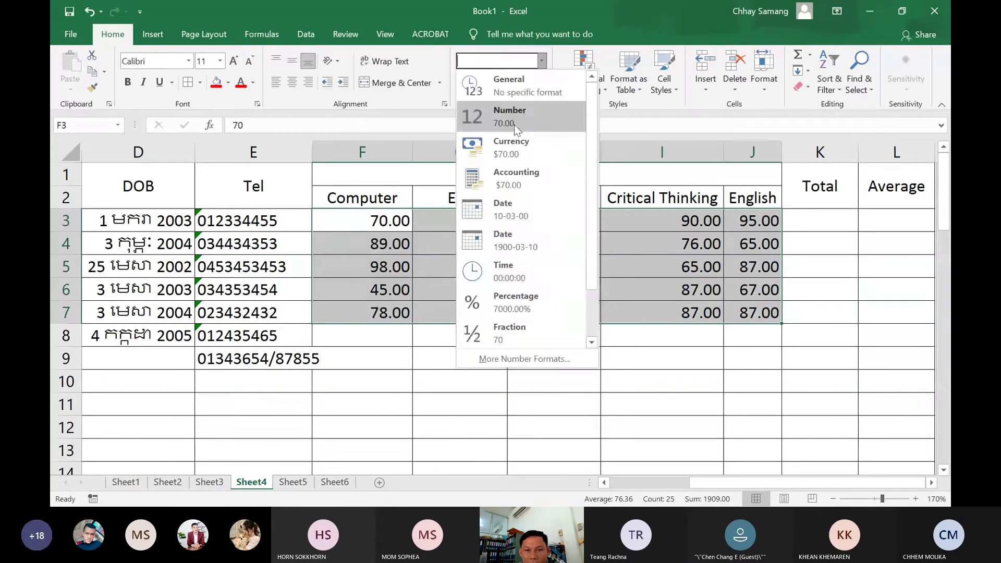
left_click(515, 120)
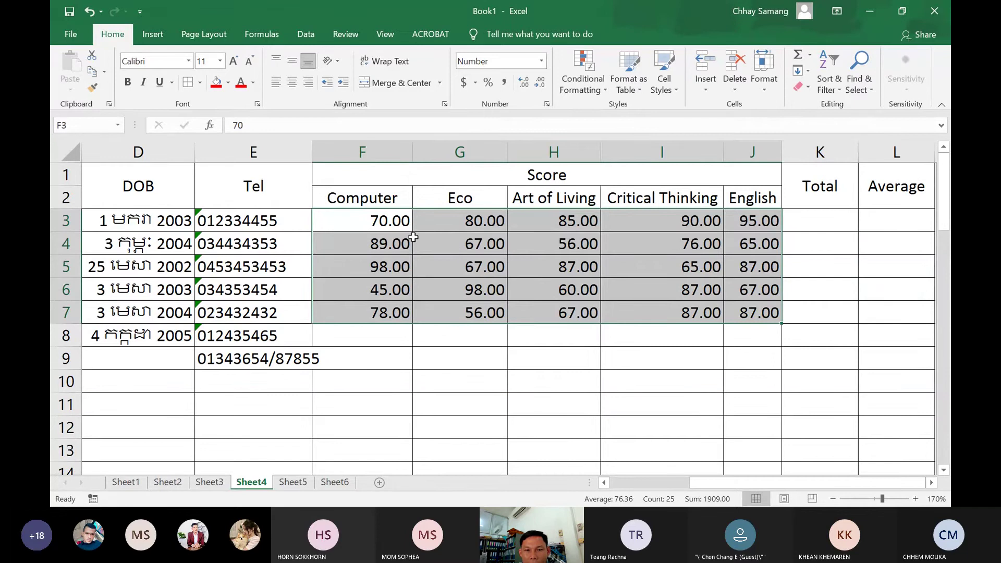
left_click(668, 267)
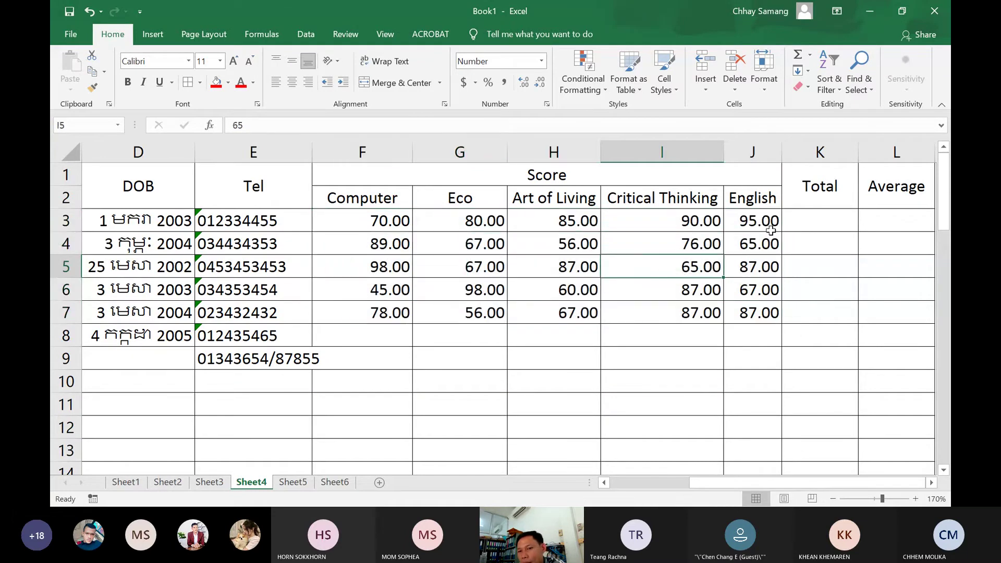
left_click(831, 221)
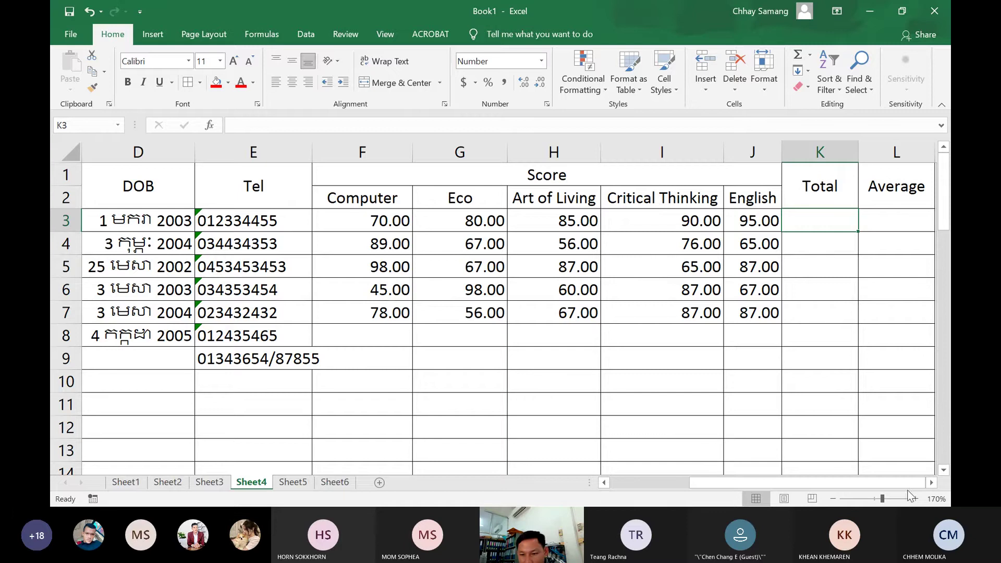
left_click(932, 483)
left_click(932, 483)
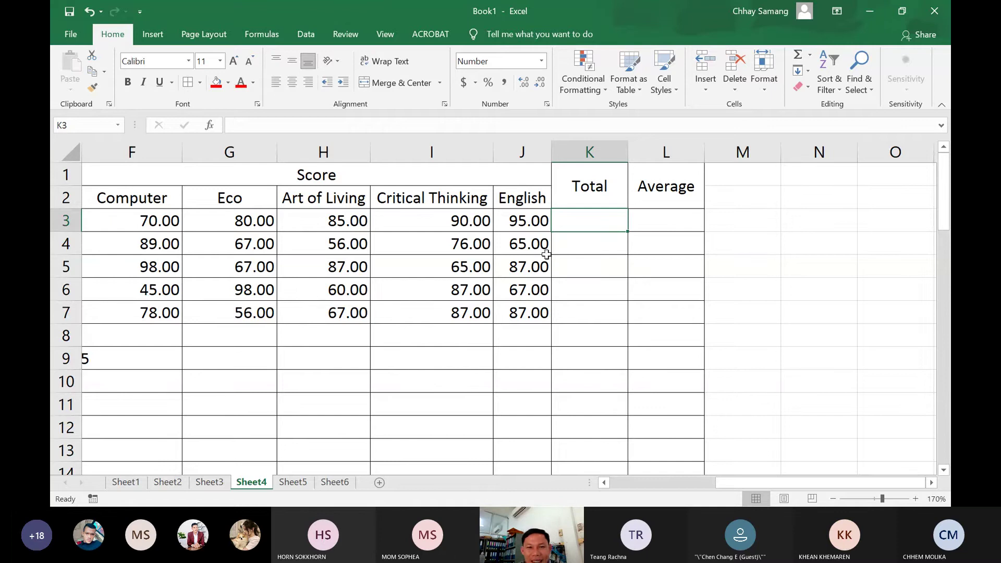
left_click_drag(143, 222, 536, 221)
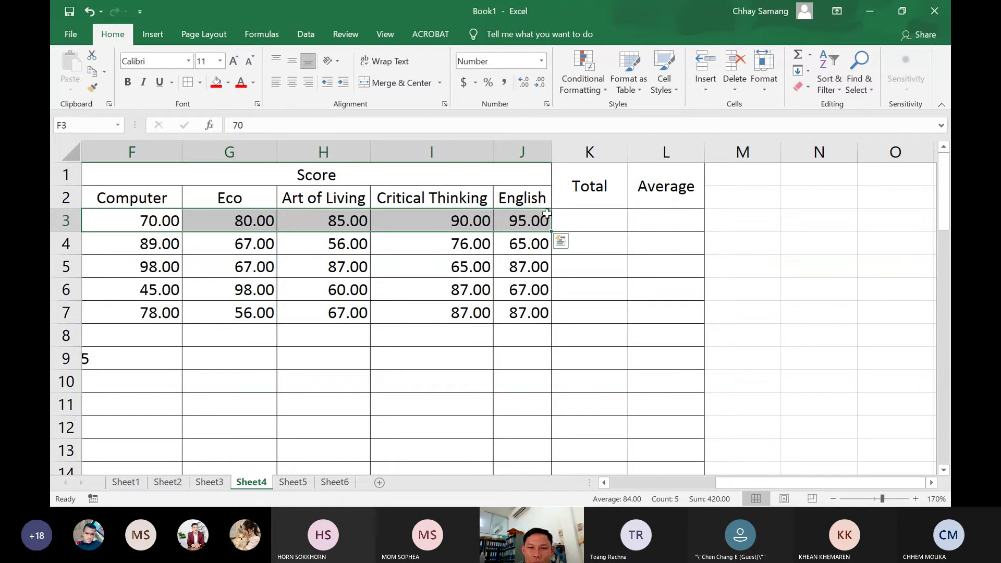
left_click(589, 226)
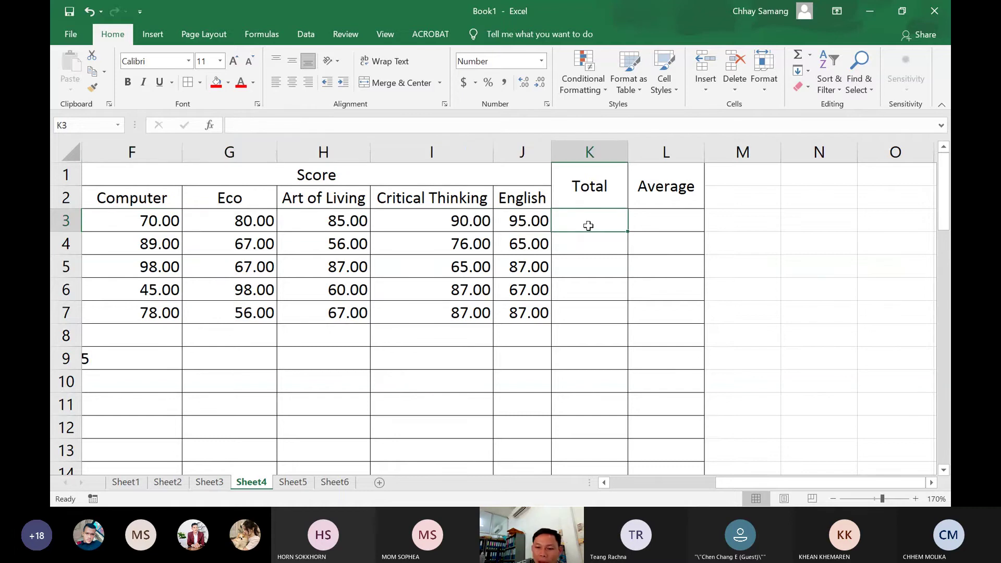
Enter =F3+G3+H3+I3+J3 in K3 to total the first student's five scores (420.00)
type("=")
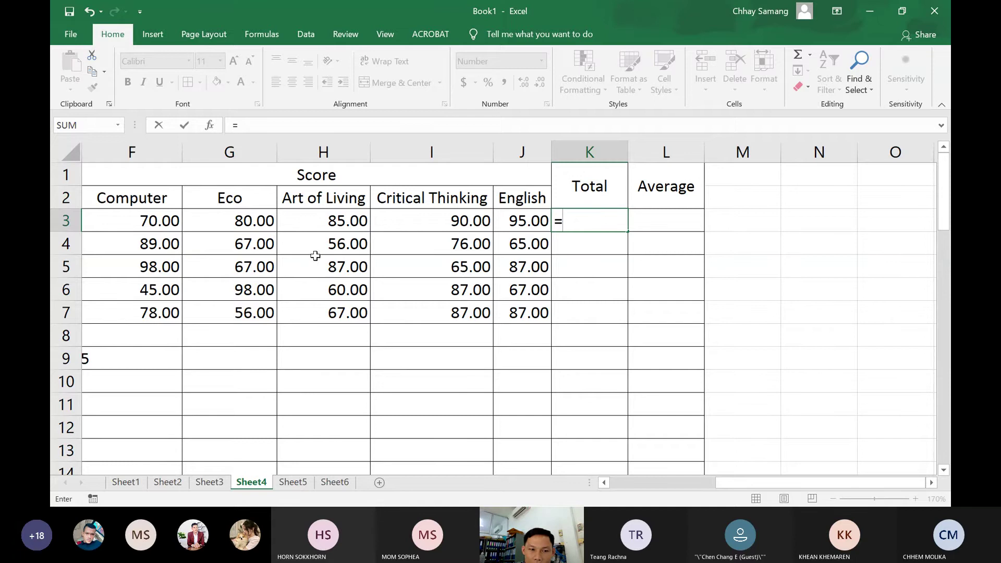
left_click(137, 224)
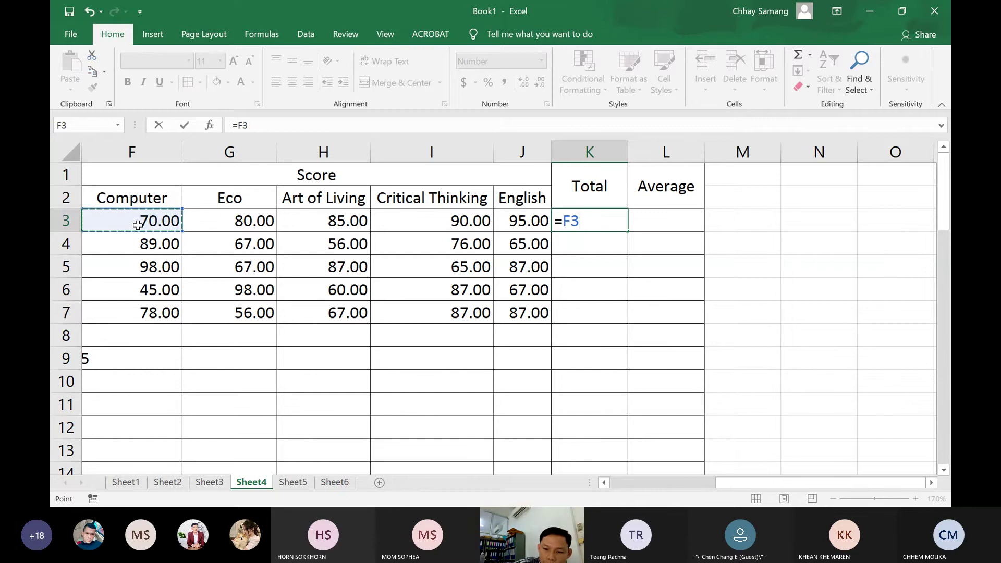
type("+")
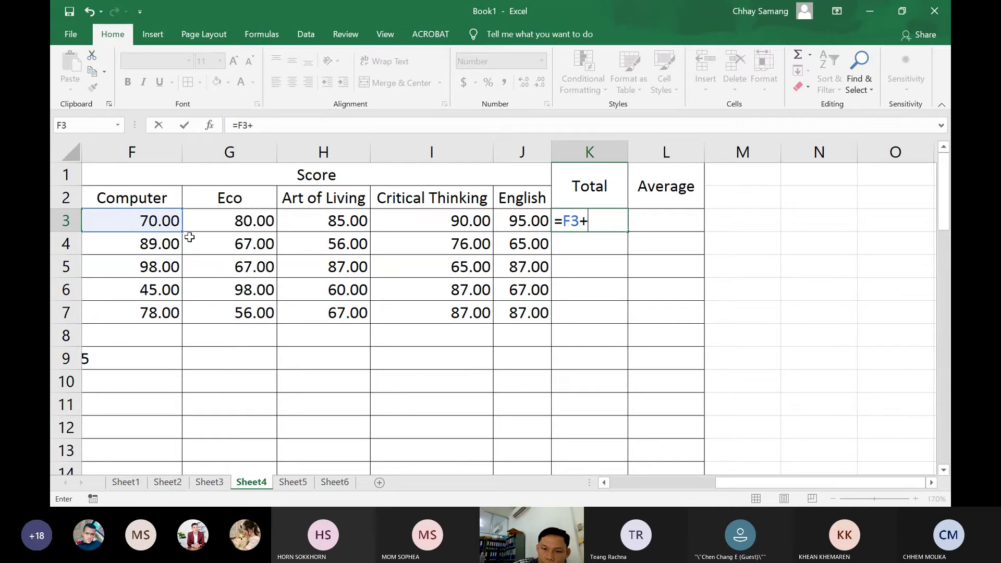
left_click(211, 223)
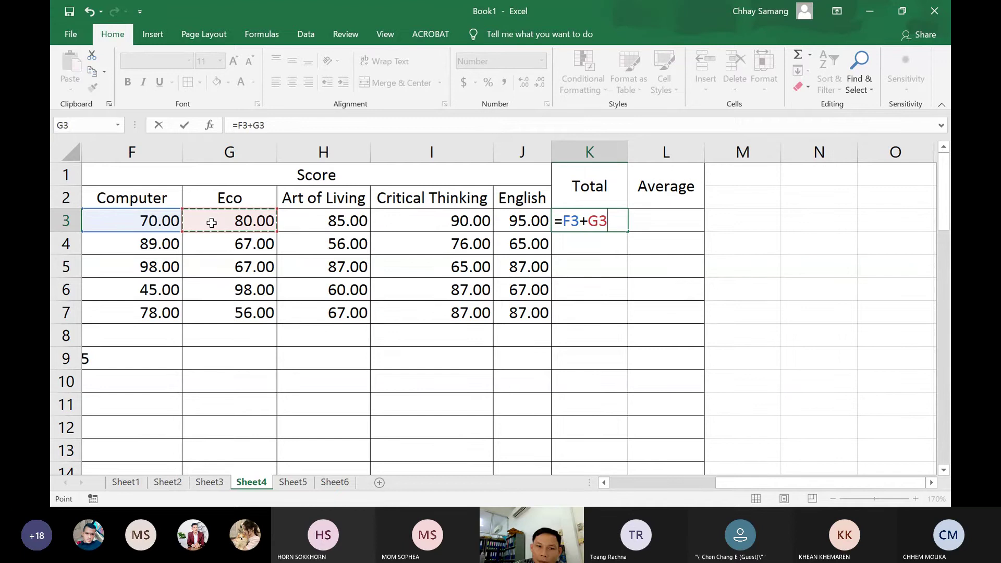
type("+")
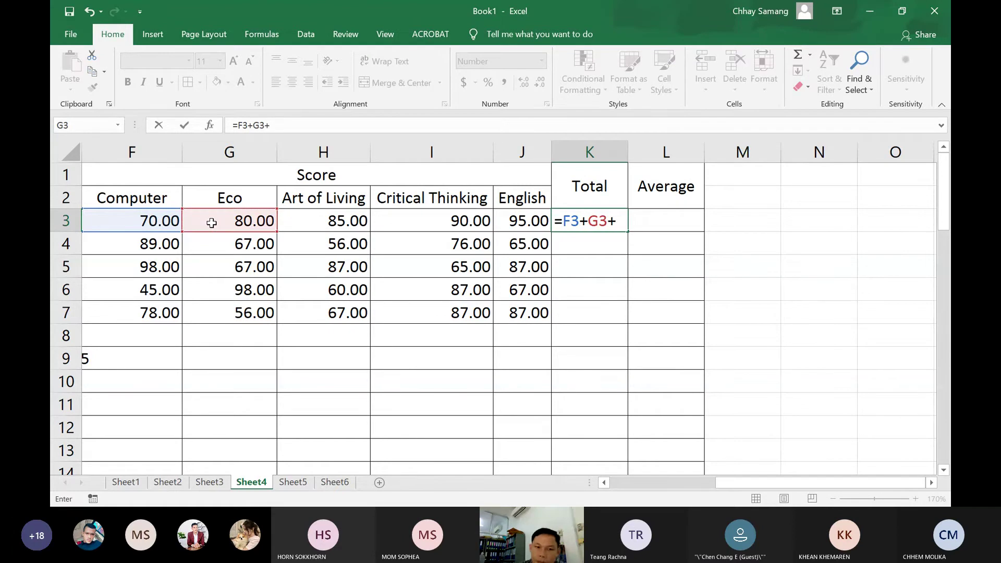
left_click(333, 229)
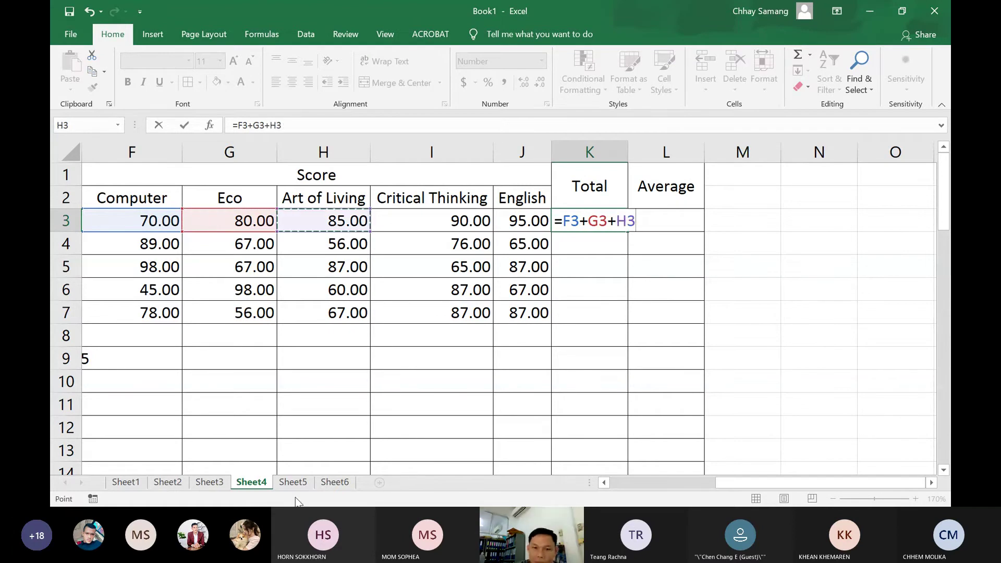
type("+")
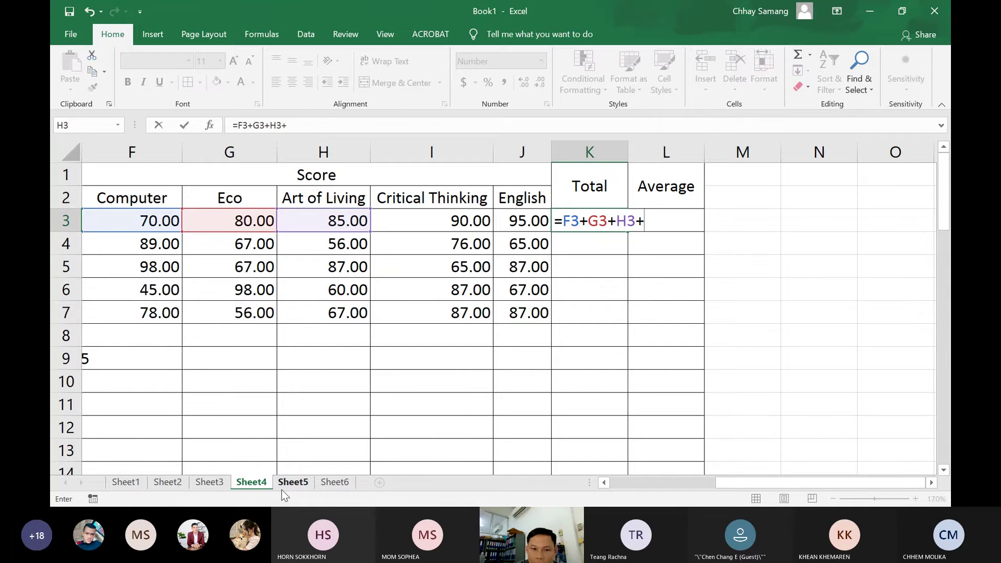
left_click(444, 222)
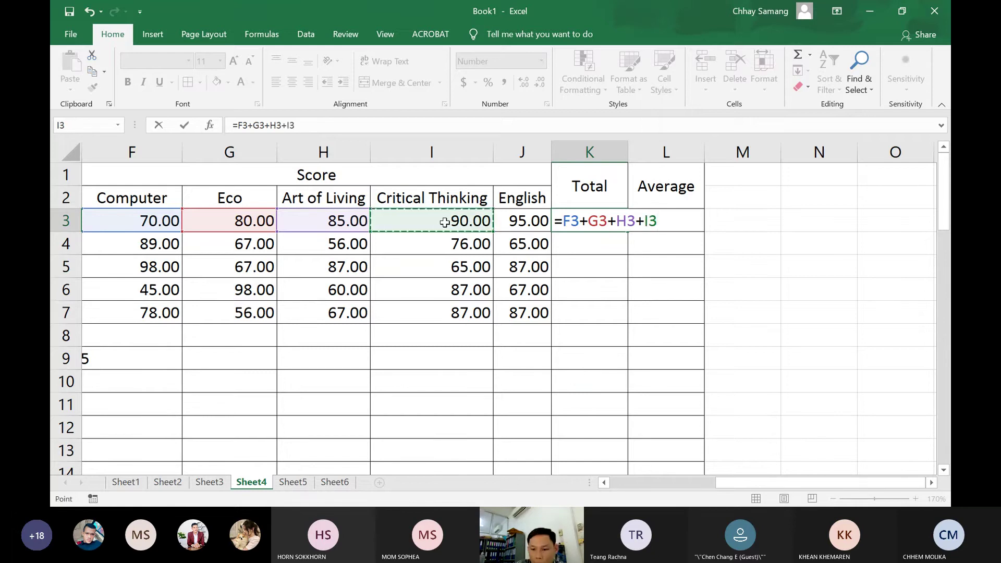
type("+")
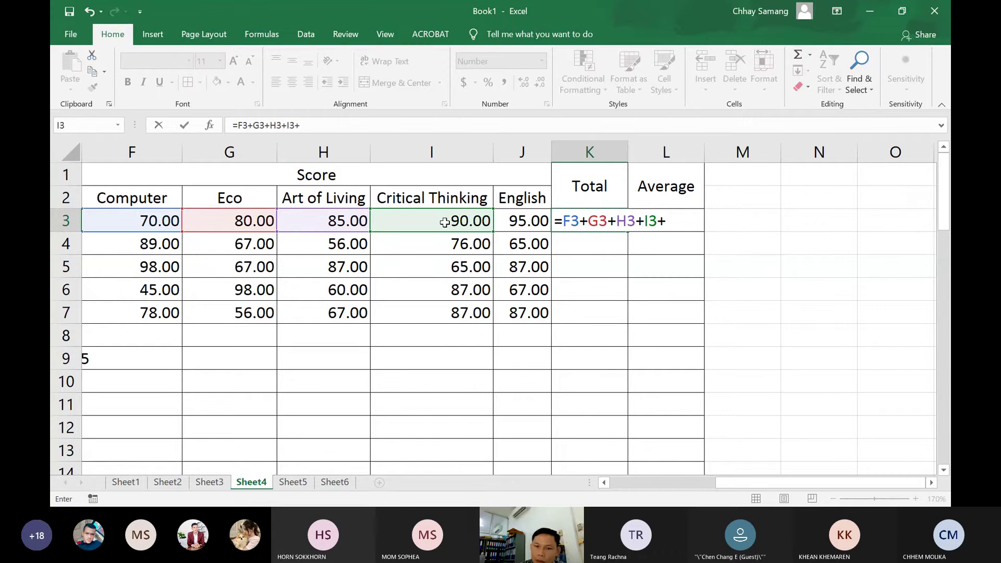
left_click(534, 223)
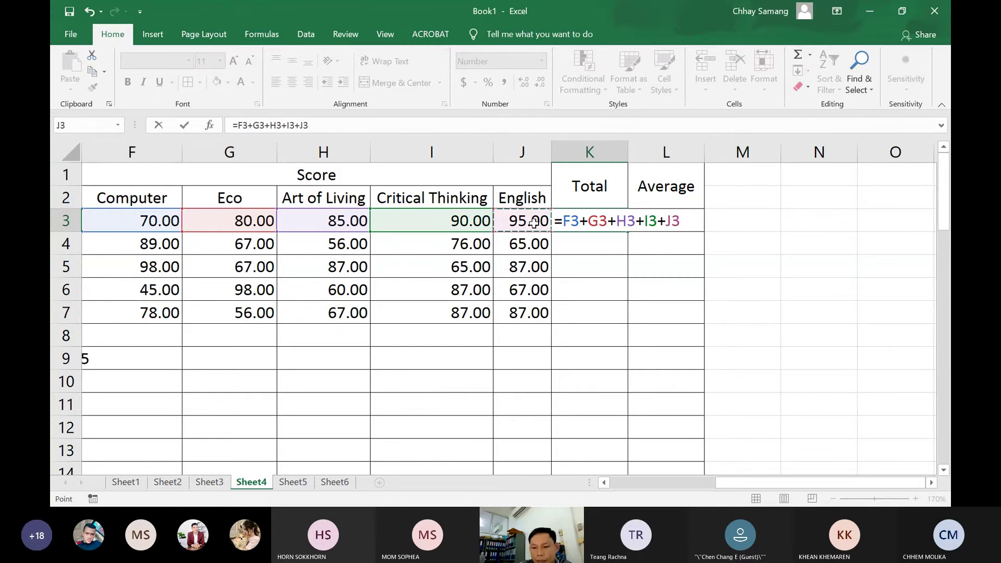
key("Return")
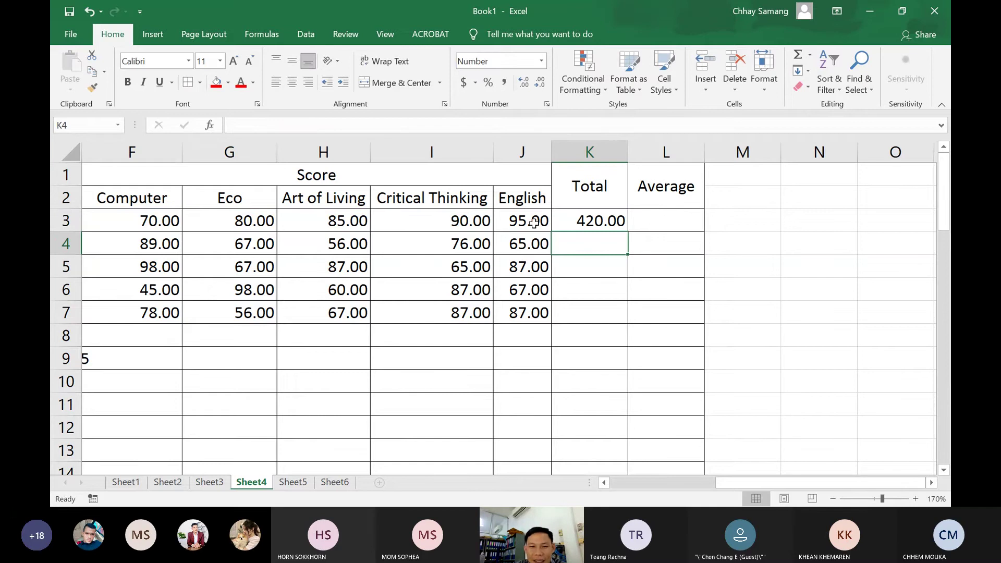
left_click(613, 219)
double_click(613, 219)
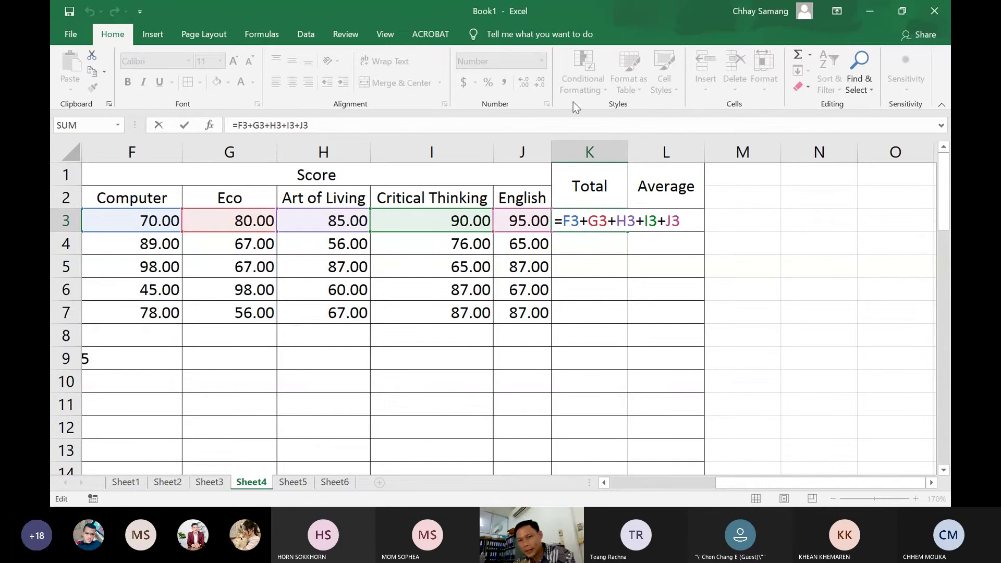
key("Return")
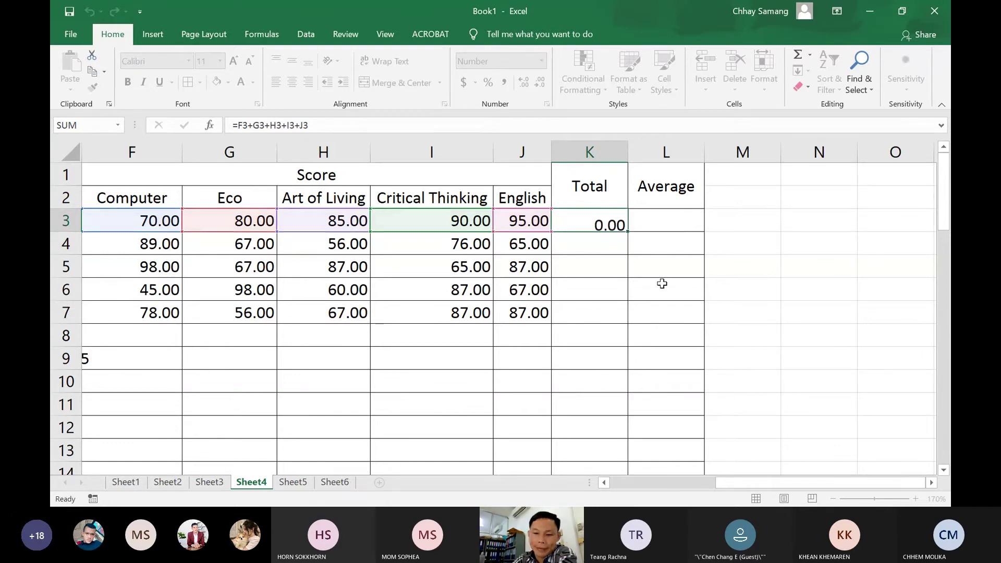
left_click(612, 223)
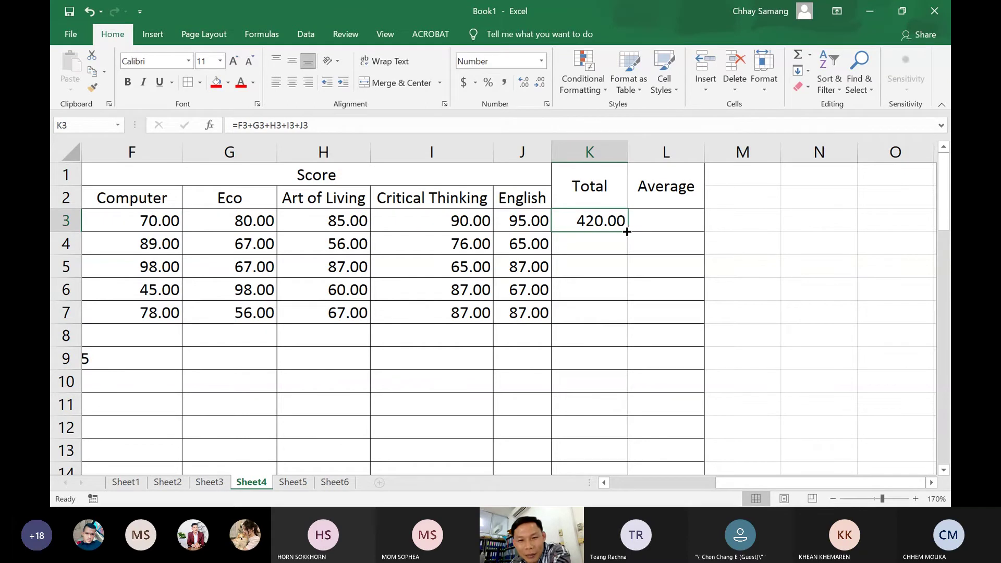
Fill the Total formula down K3:K13 and verify the copies in K4 and K7
left_click_drag(627, 232, 624, 375)
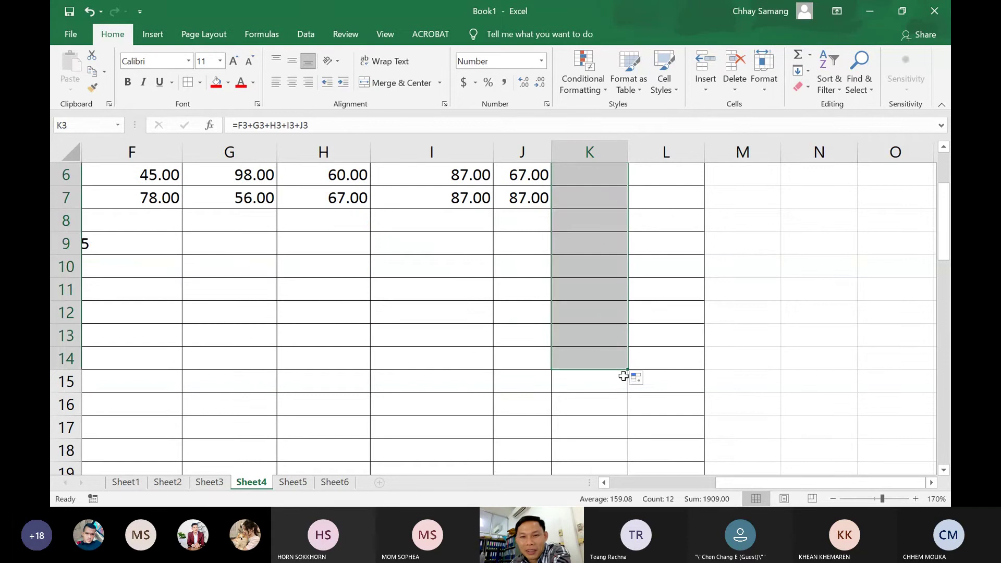
scroll(626, 365, "up", 2)
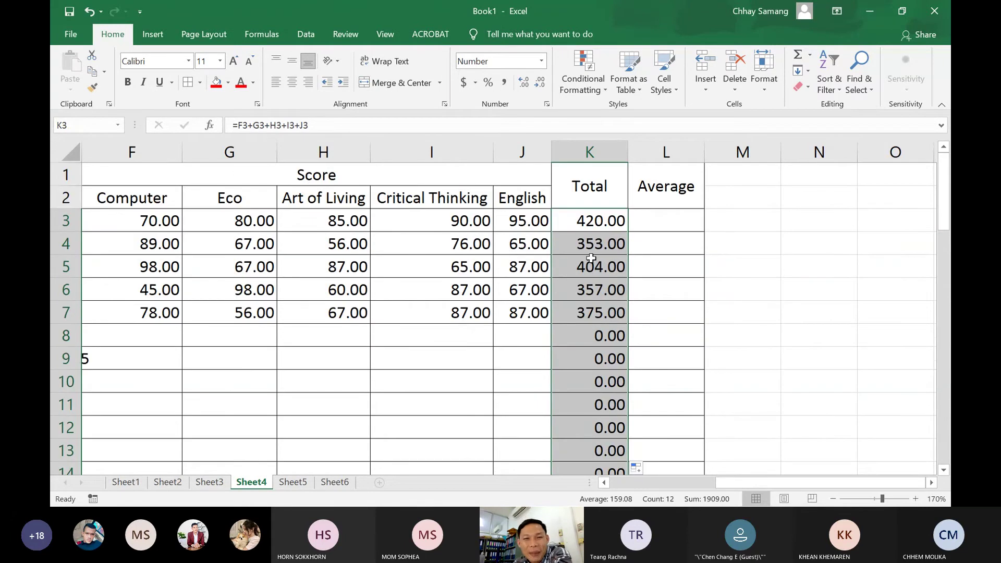
double_click(590, 244)
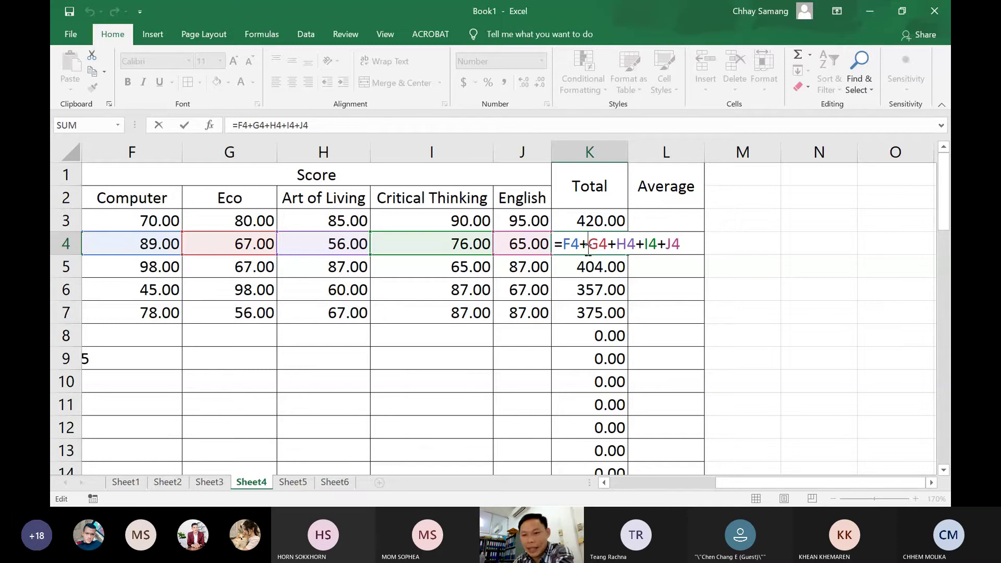
key("Return")
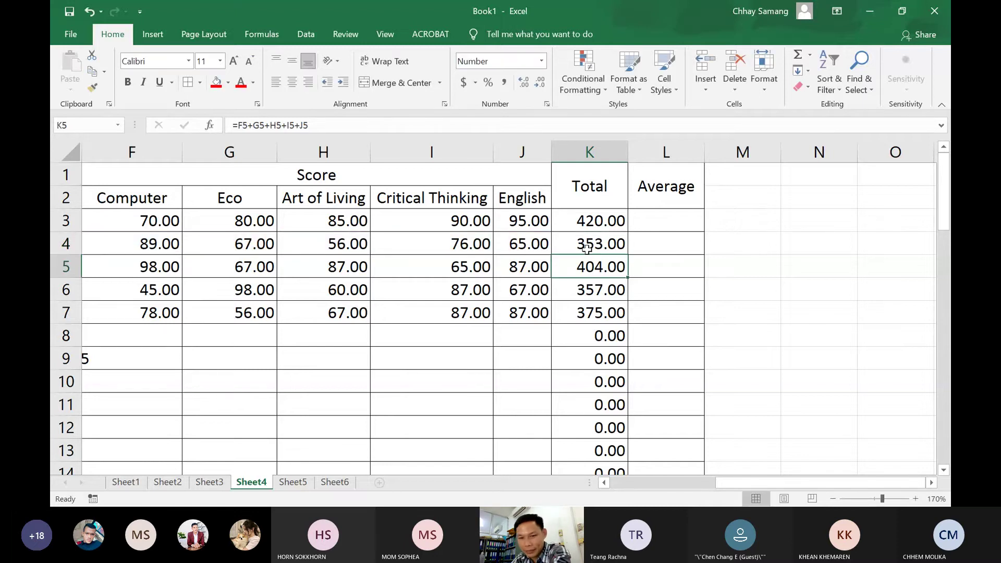
double_click(606, 314)
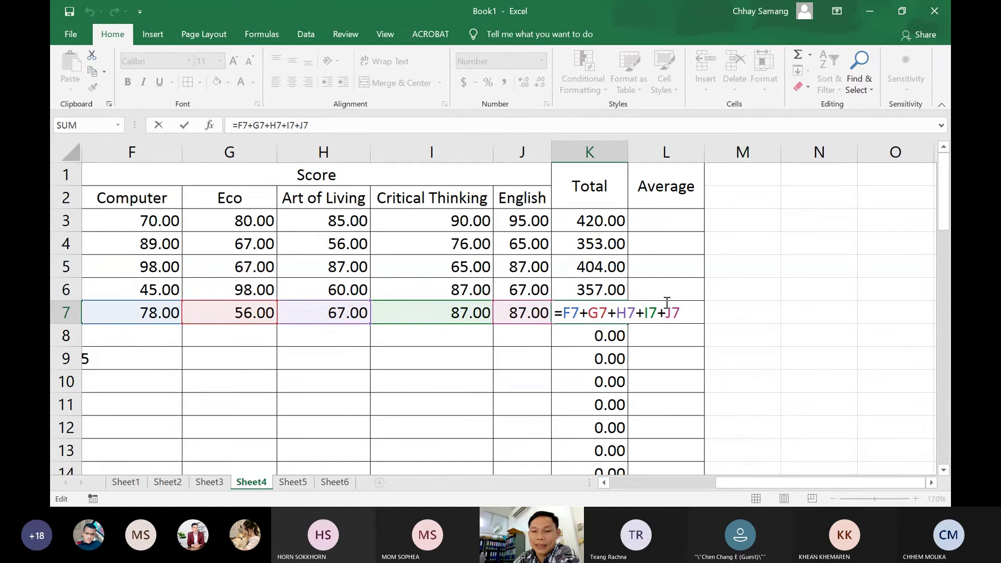
key("Return")
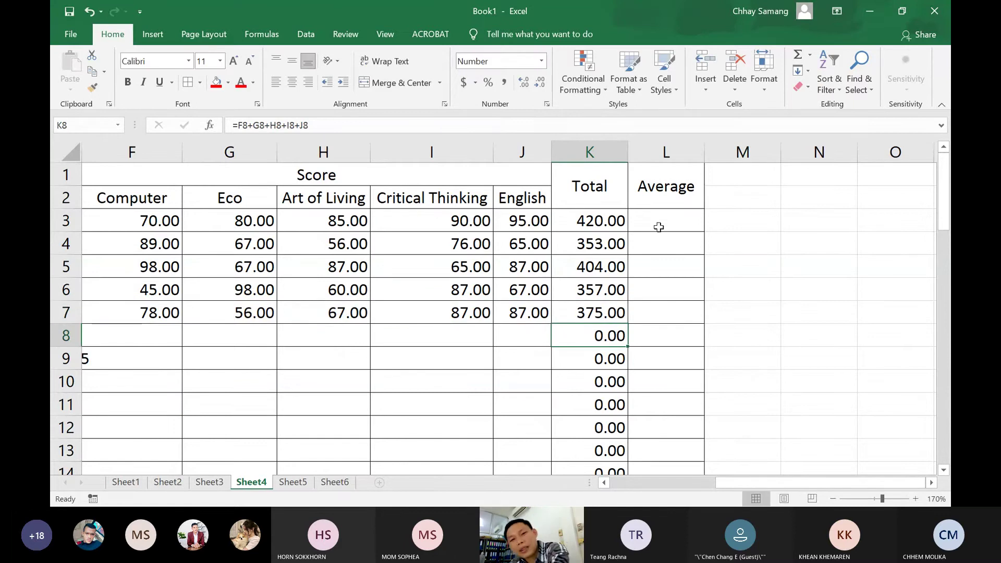
left_click(658, 227)
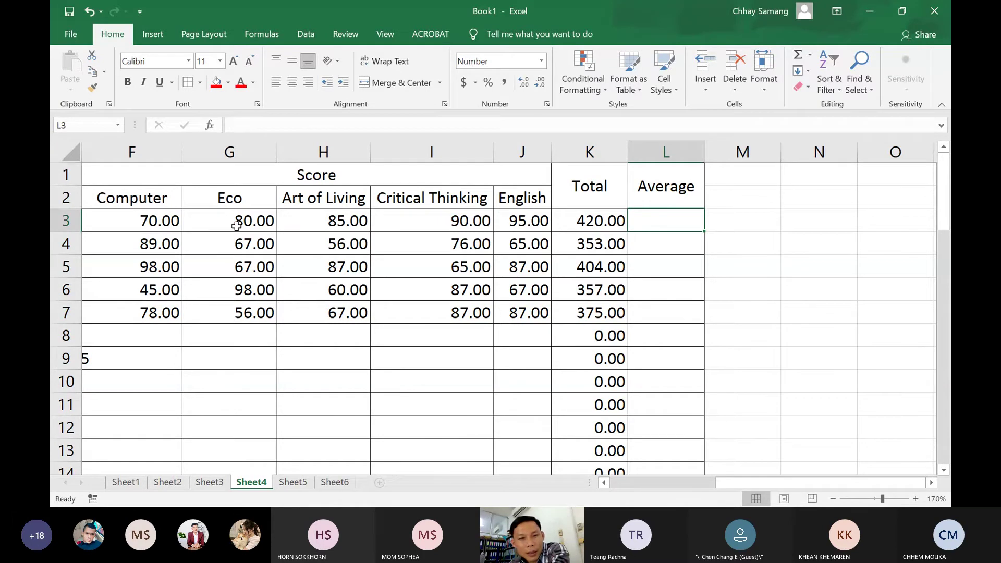
Review the first student's five subject scores across F3 to J3
left_click(150, 229)
left_click(247, 228)
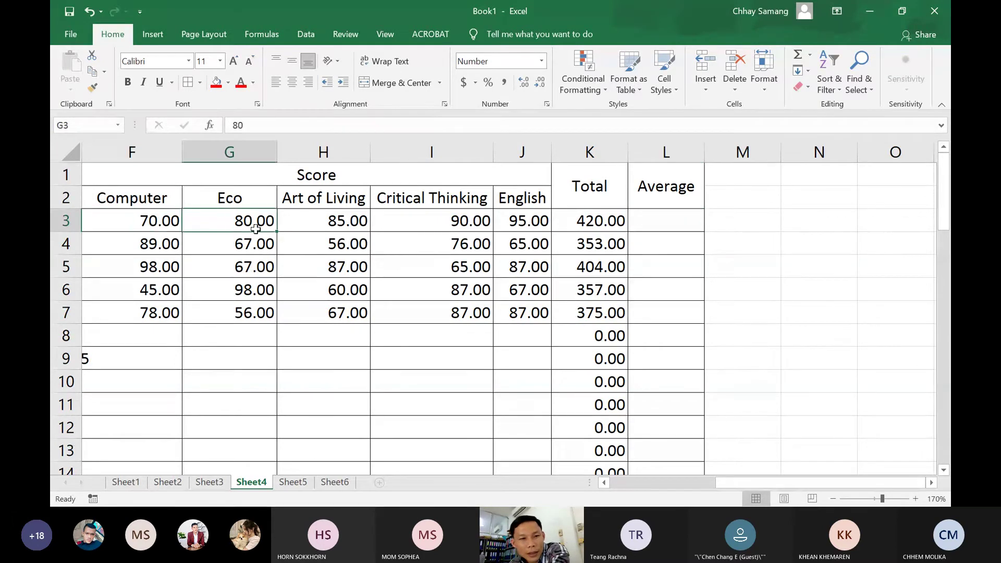
left_click(324, 226)
left_click(449, 222)
left_click(528, 224)
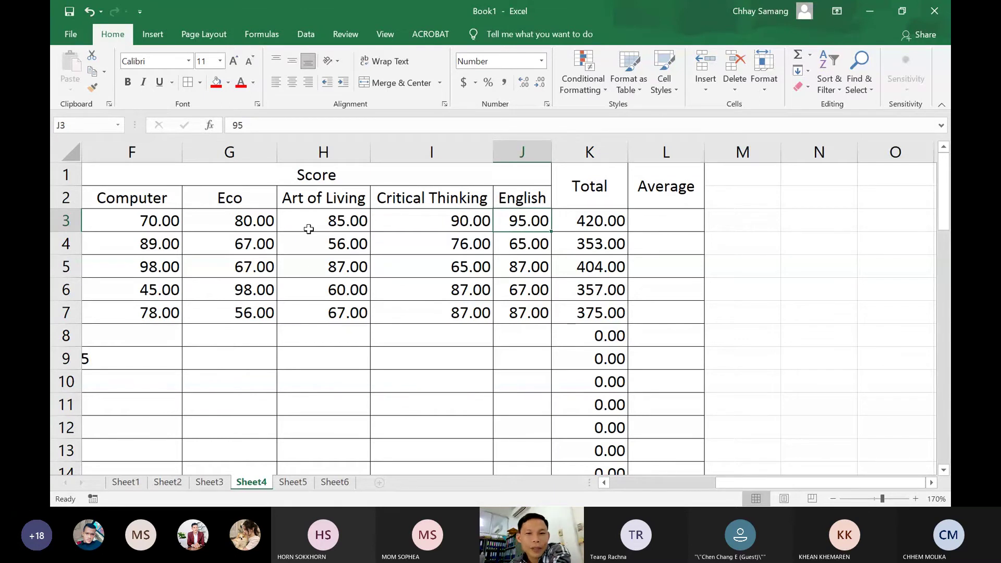
Enter =K3/5 in L3 so the first student's average shows 84.00
left_click(666, 221)
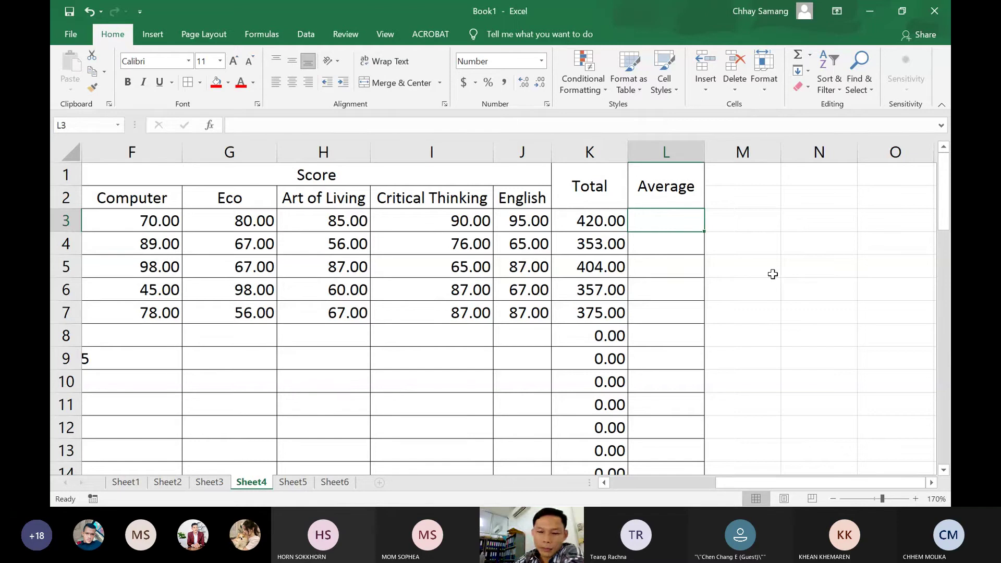
type("=")
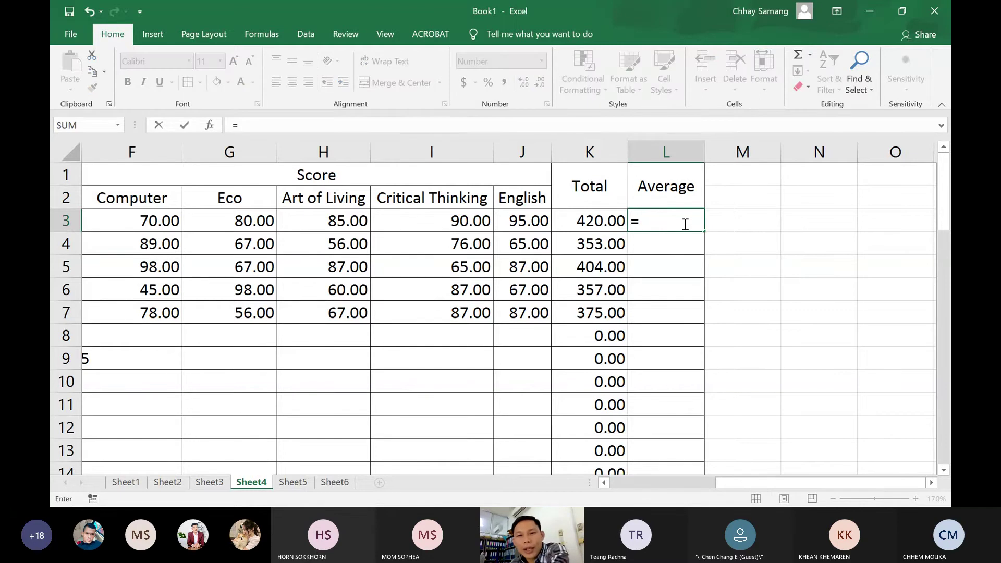
left_click(594, 225)
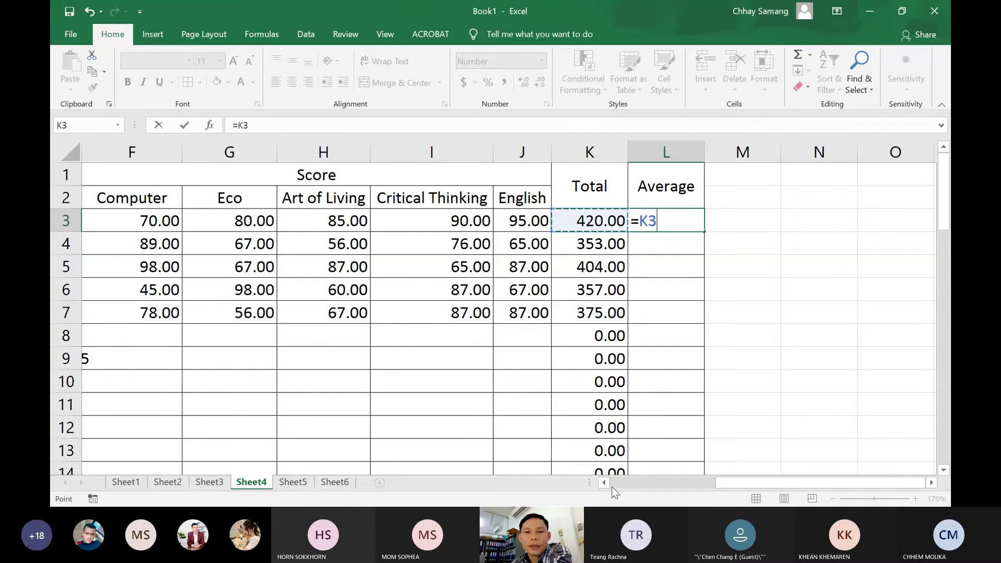
type("/")
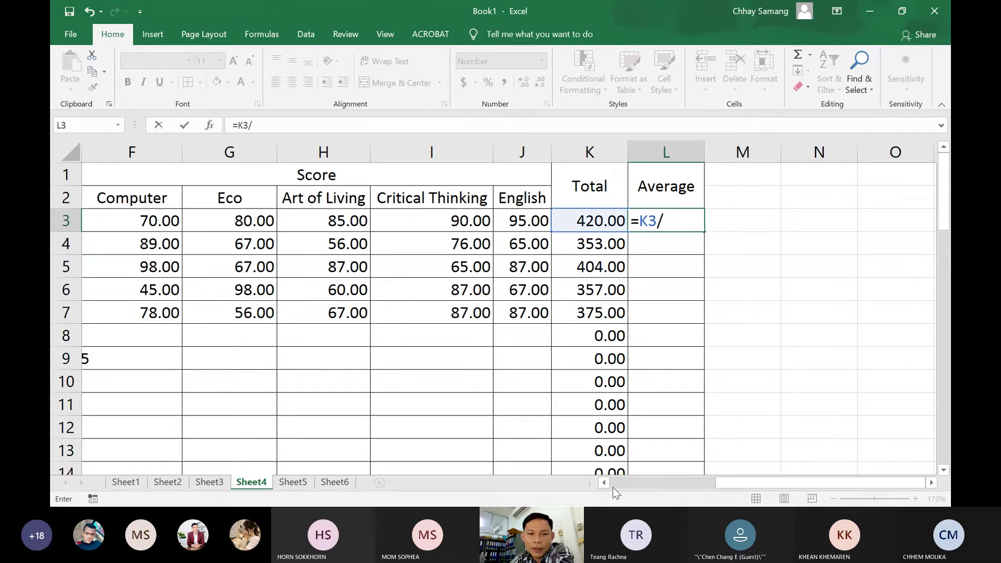
type("5")
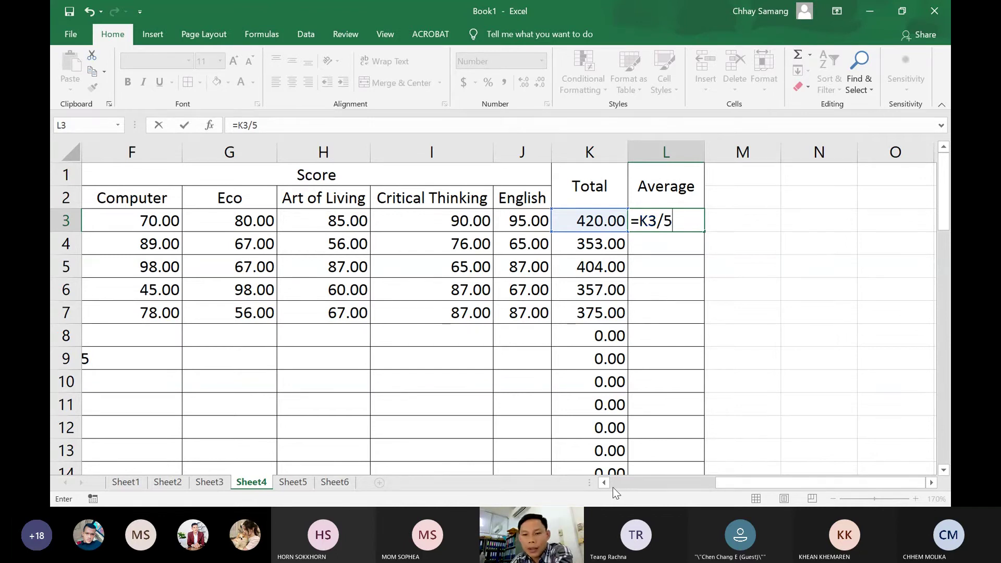
key("Return")
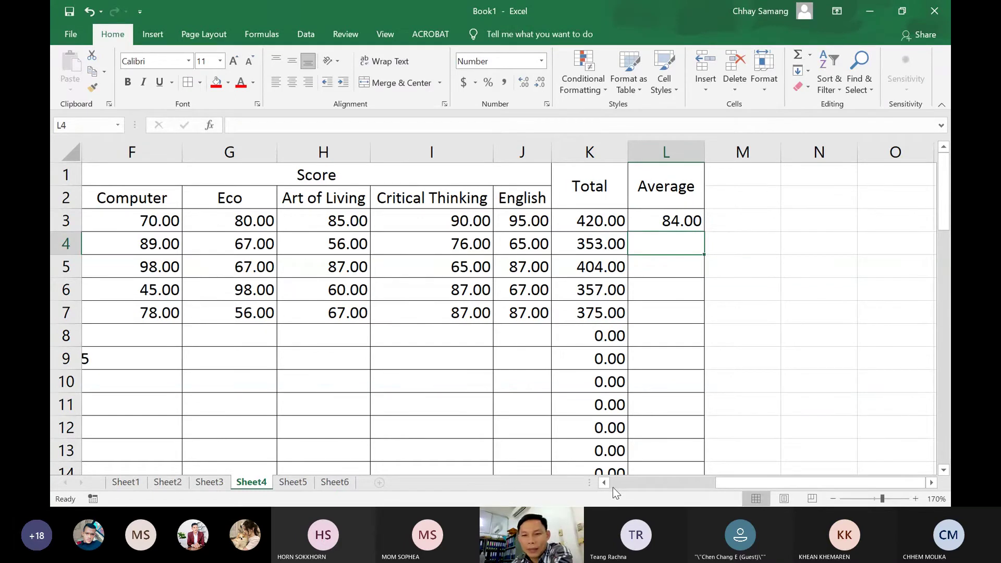
Open L3's =K3/5 average formula for editing
double_click(682, 223)
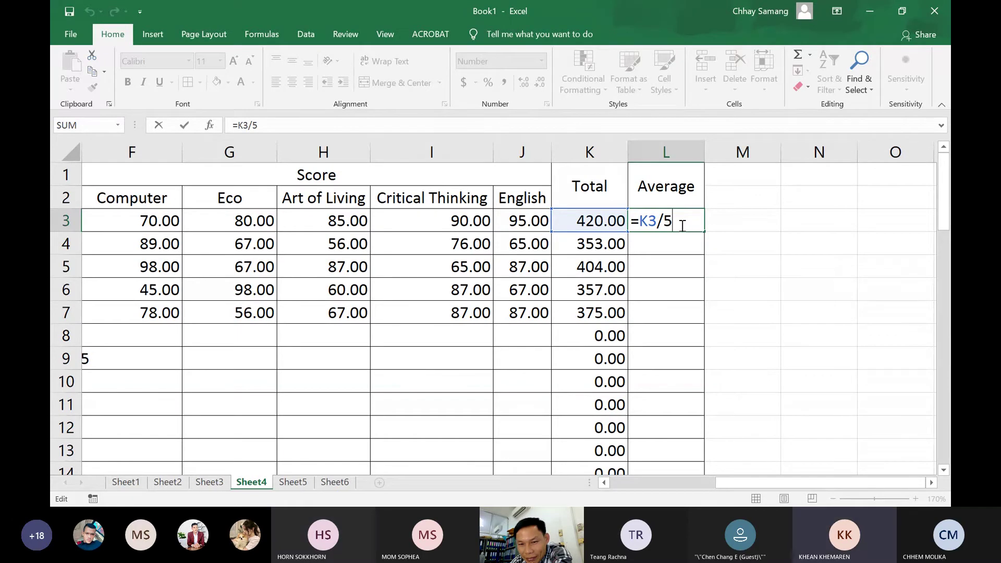
Copy the =K3/5 Average formula down to L10, giving 70.60, 80.80, 71.40 and 75.00
key("Return")
left_click(681, 223)
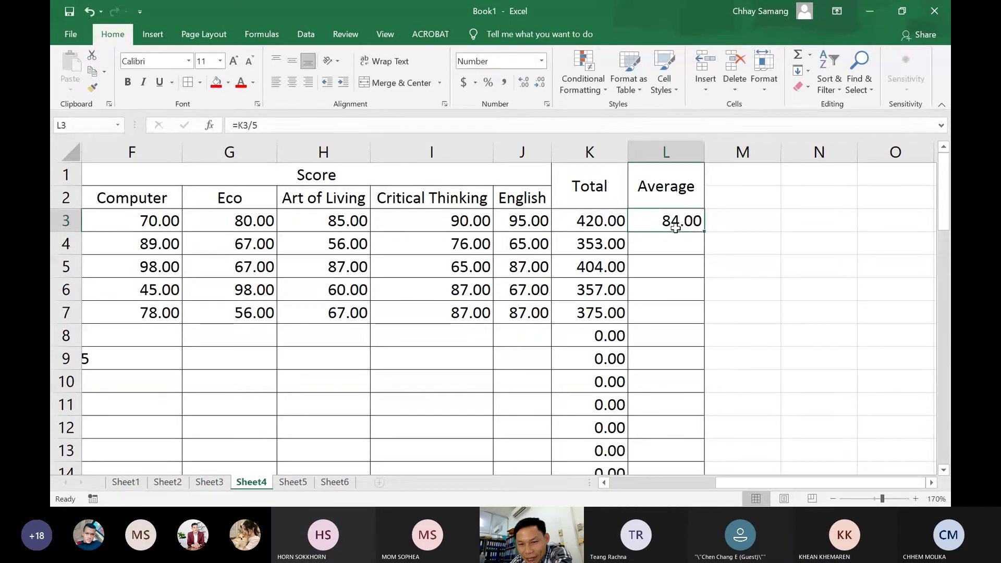
left_click_drag(705, 231, 704, 404)
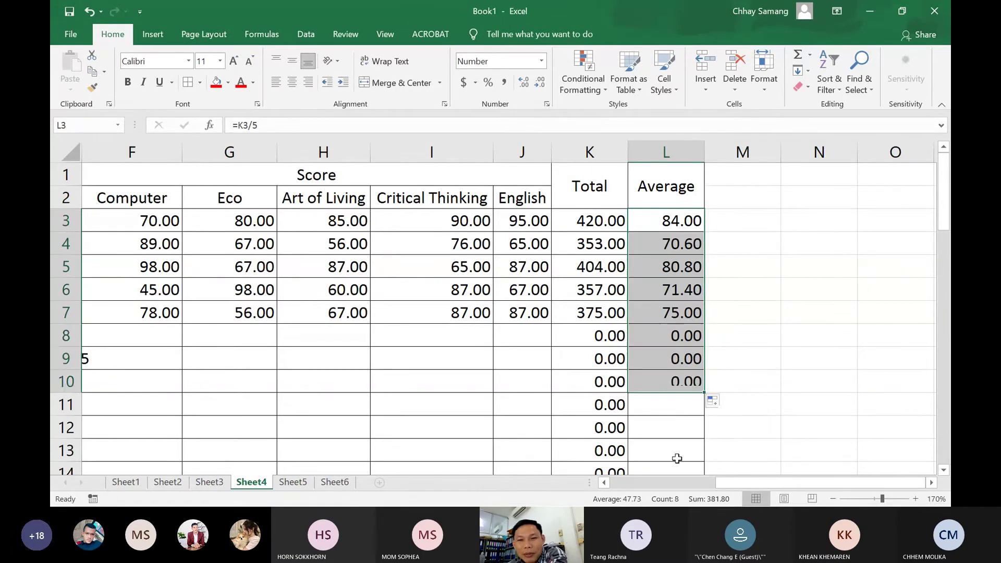
left_click(678, 246)
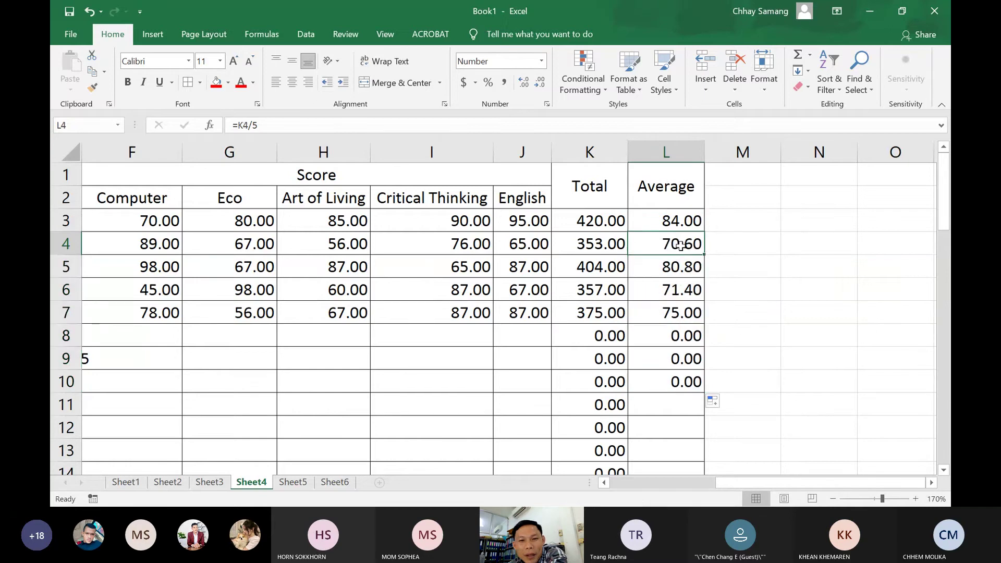
Check row 4's scores against L4's average, then select the Total and Average values
left_click(168, 246)
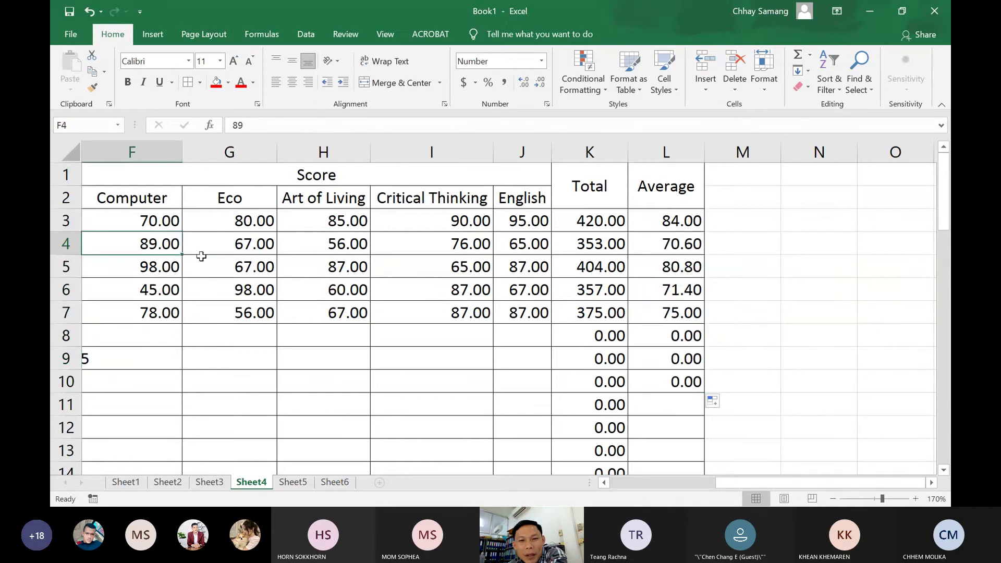
left_click(245, 250)
left_click(329, 247)
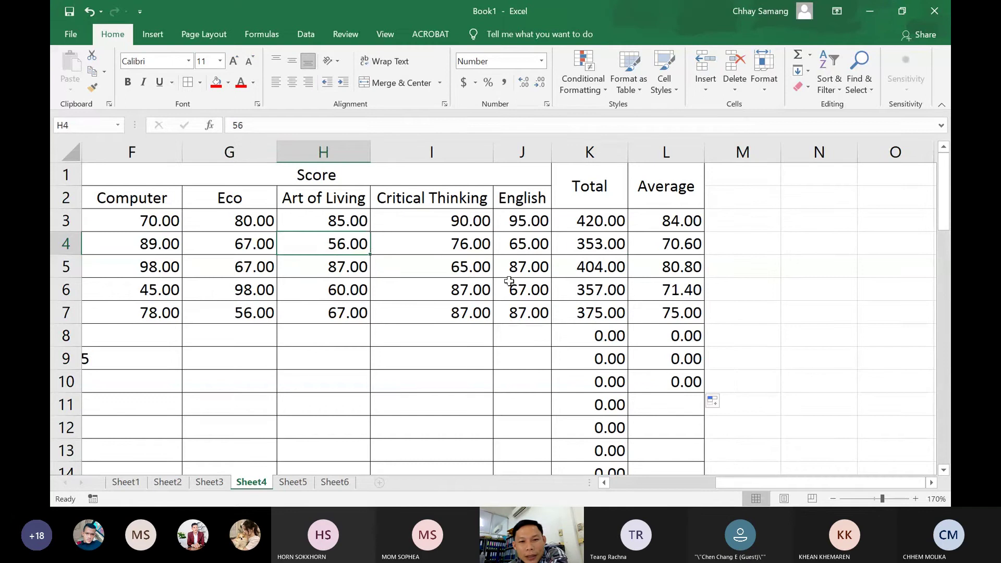
left_click(463, 236)
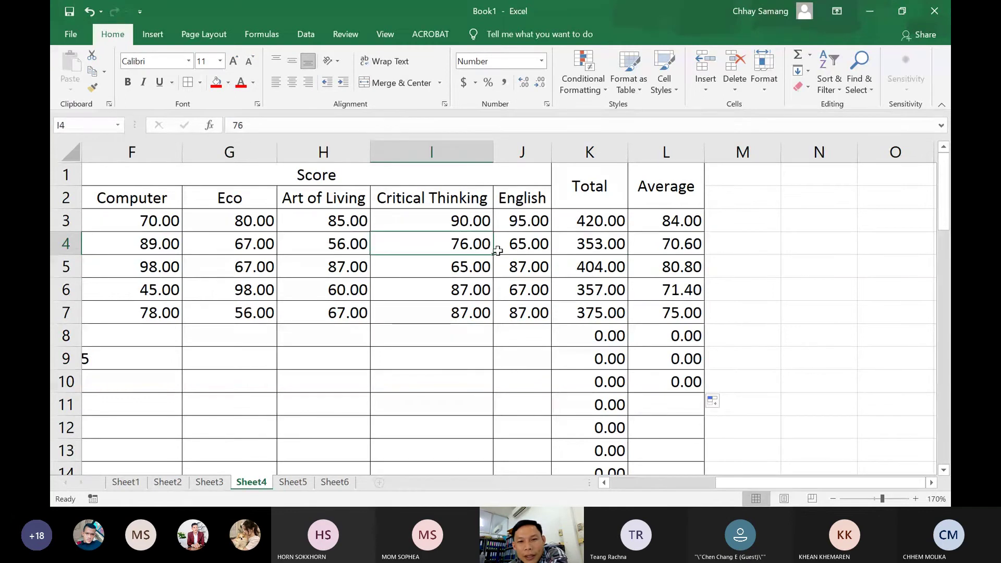
left_click(675, 248)
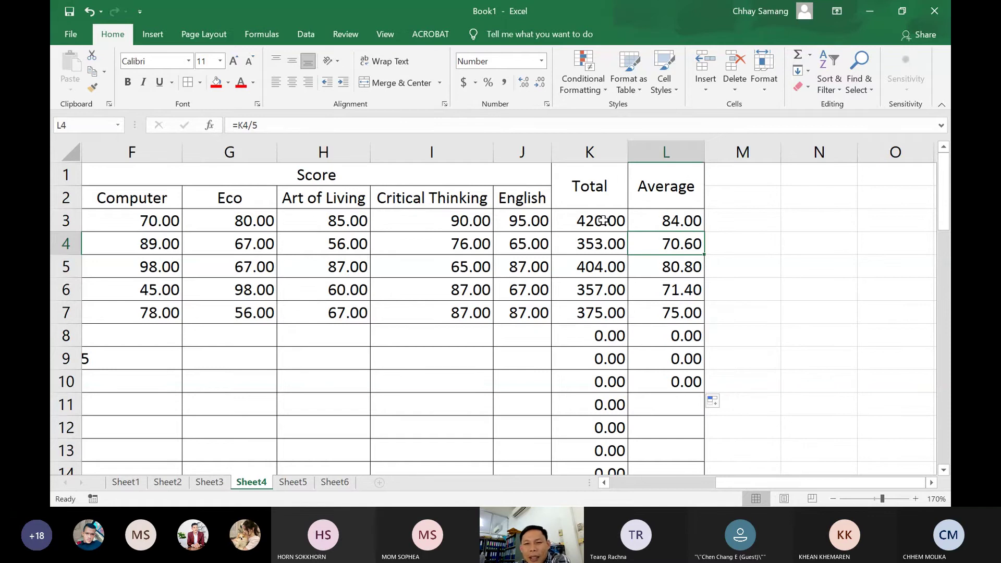
left_click_drag(603, 221, 659, 324)
Scroll back to the Tel column and delete the phone entry in E9
scroll(658, 324, "down", 2)
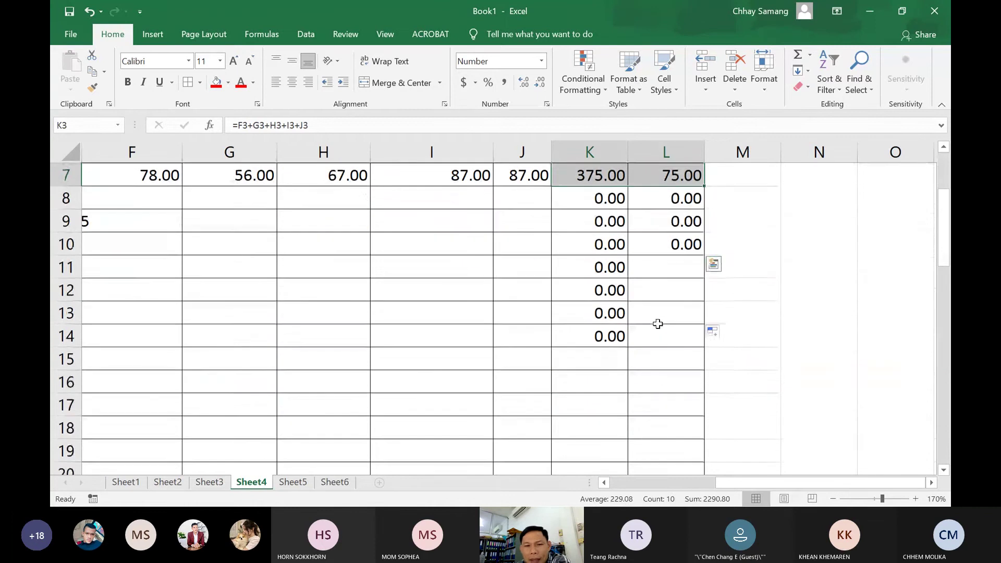
scroll(659, 324, "up", 2)
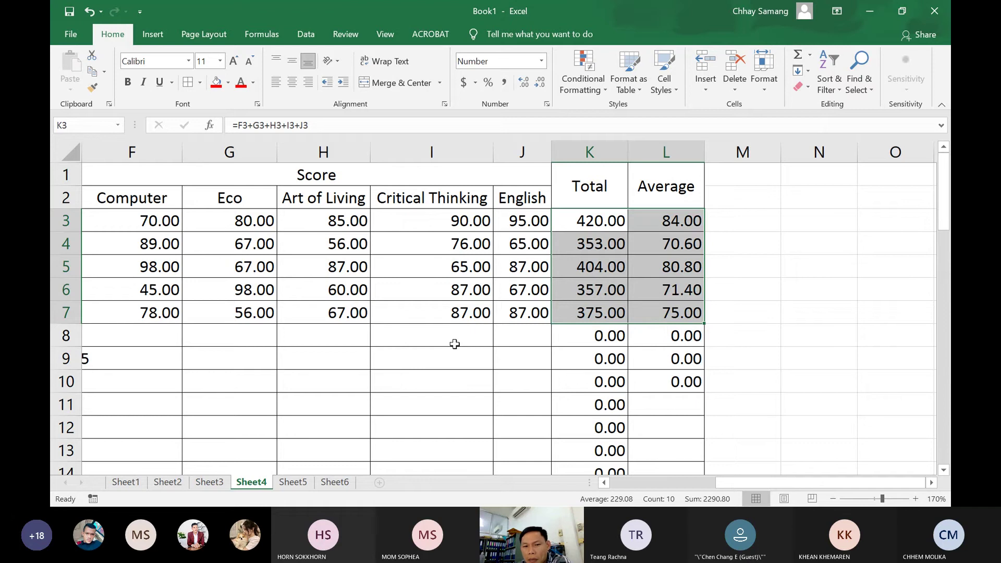
left_click_drag(732, 484, 696, 486)
left_click(475, 350)
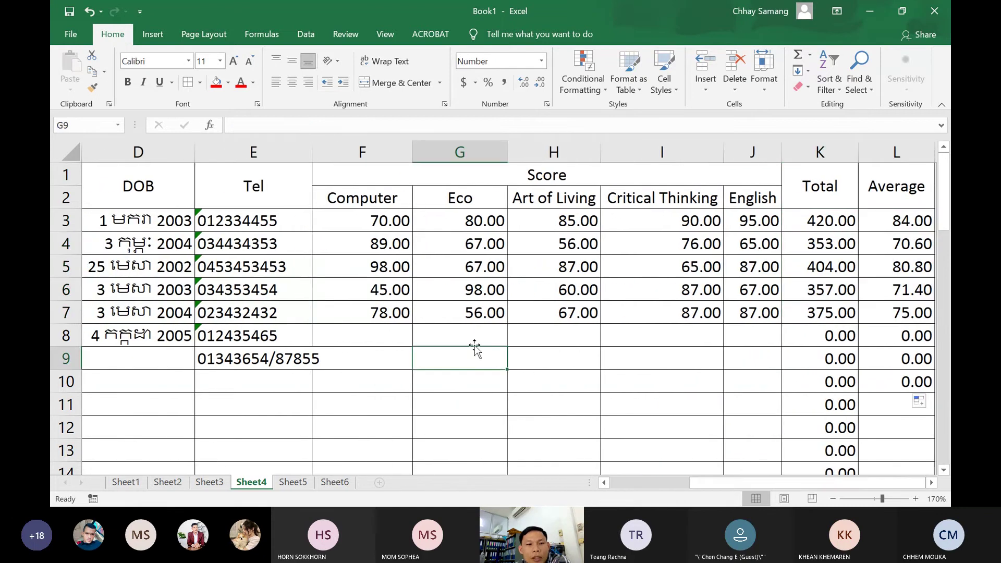
left_click(288, 367)
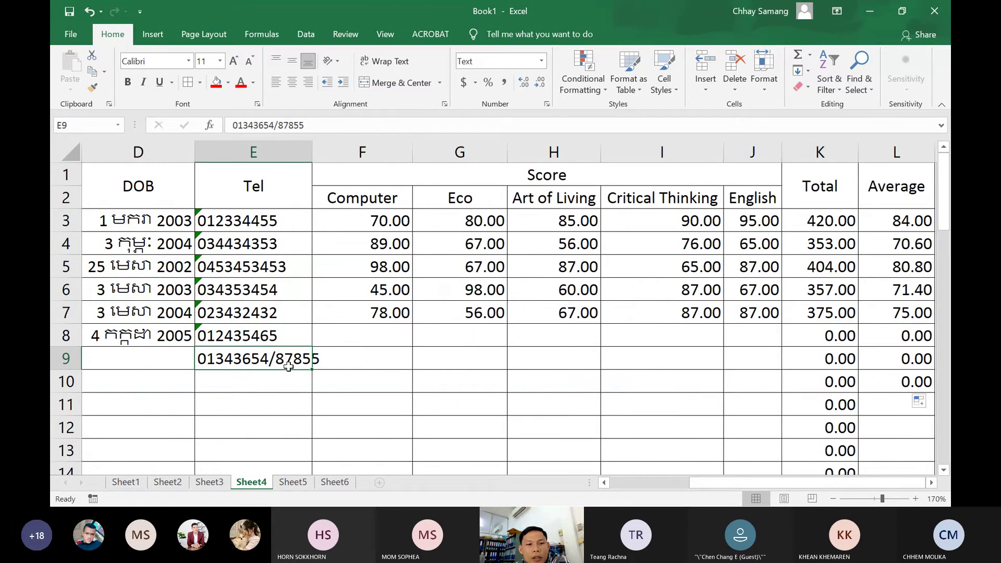
key("Delete")
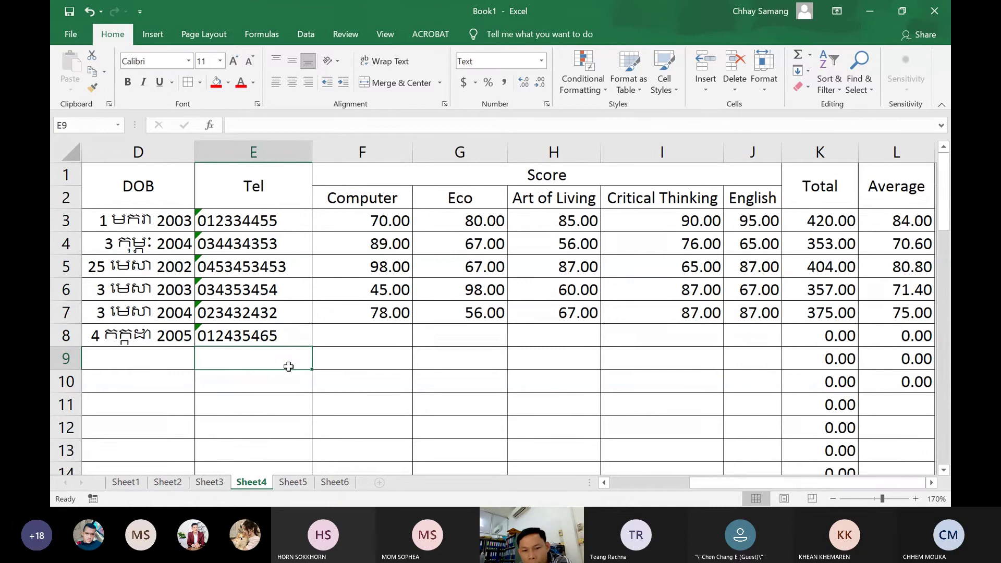
left_click(391, 365)
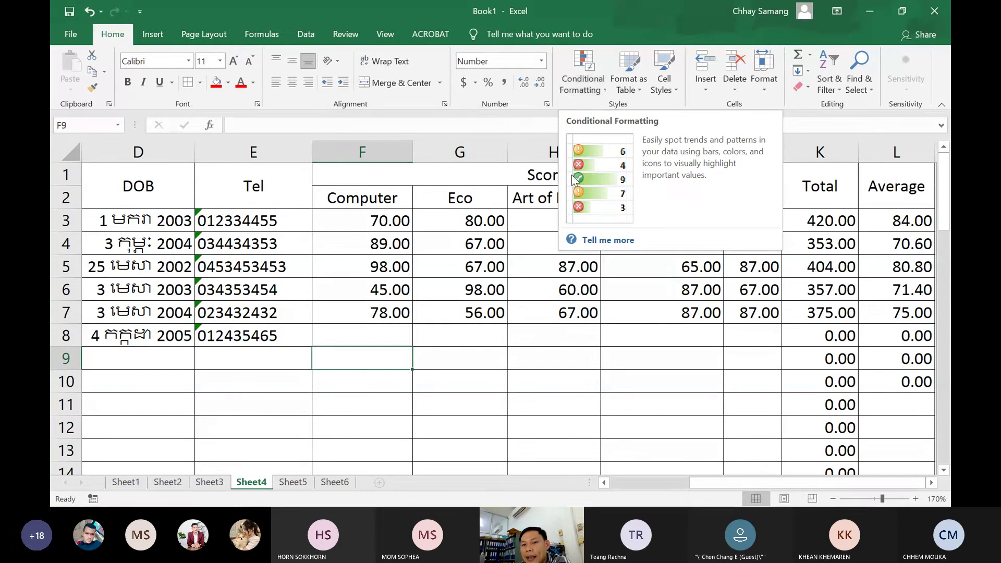
Give the low score 56 in H4 a grey fill
left_click(524, 314)
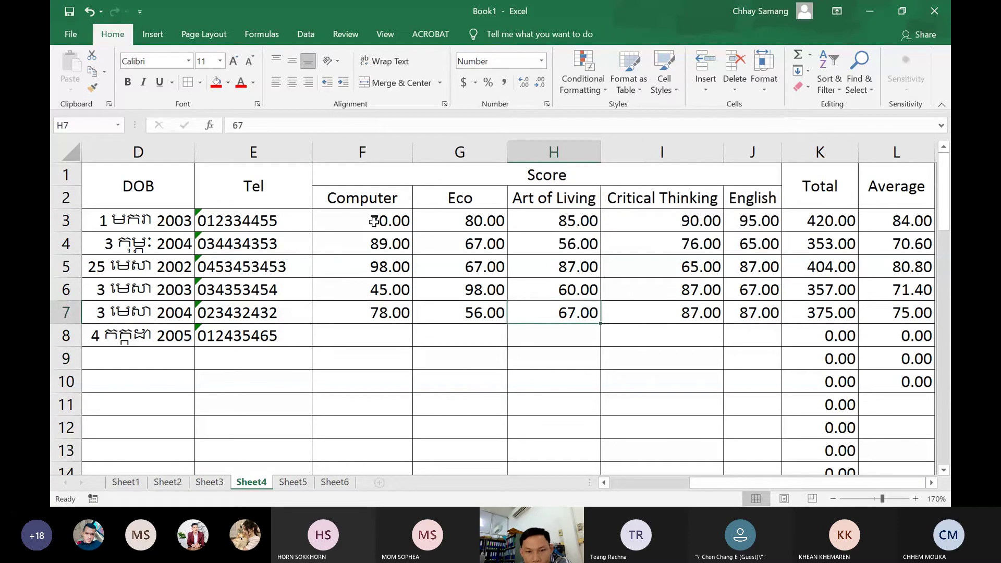
mouse_move(374, 221)
left_mouse_down()
mouse_move(398, 245)
mouse_move(404, 274)
mouse_move(505, 343)
mouse_move(760, 312)
left_mouse_up()
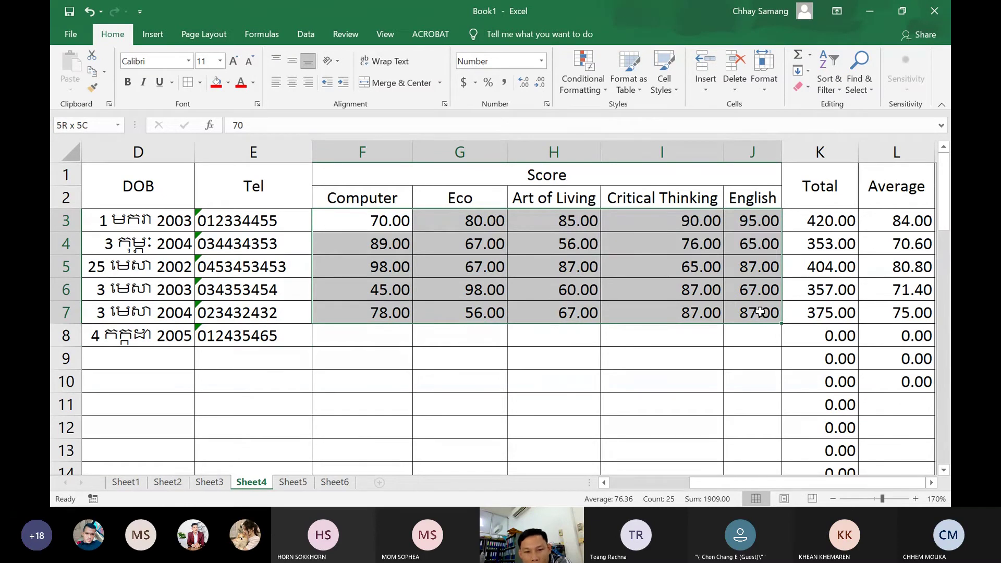
left_click_drag(760, 311, 760, 311)
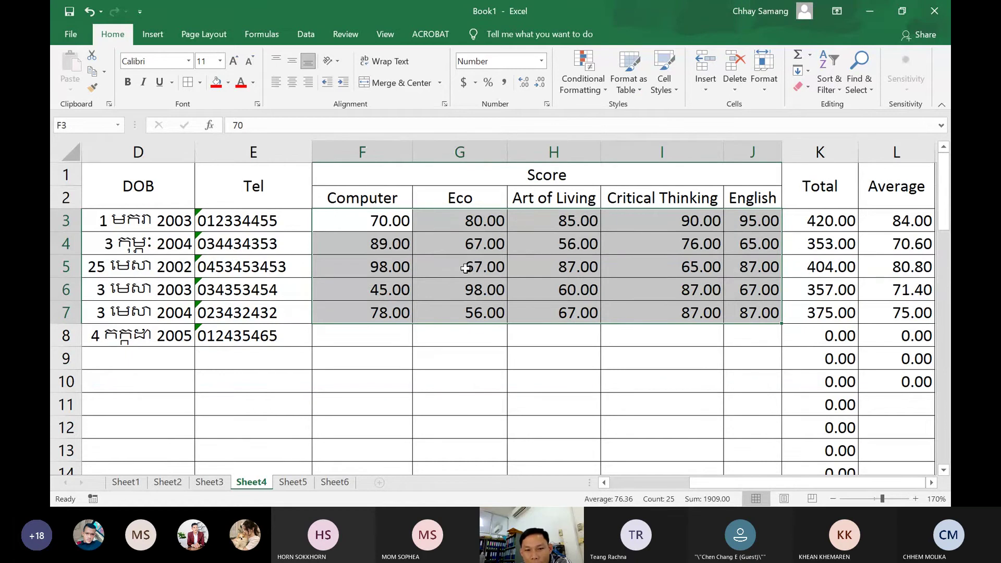
left_click(569, 244)
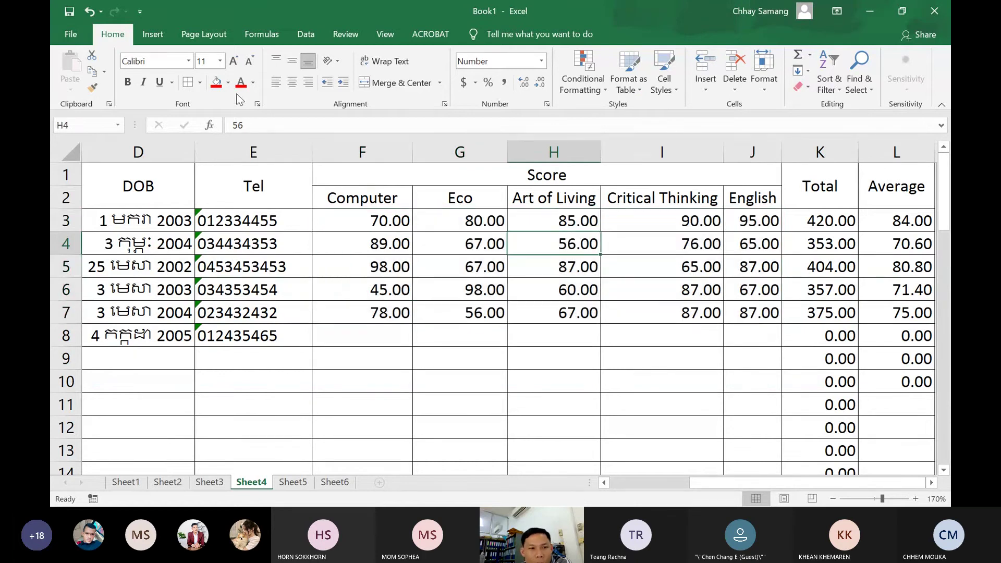
left_click(228, 83)
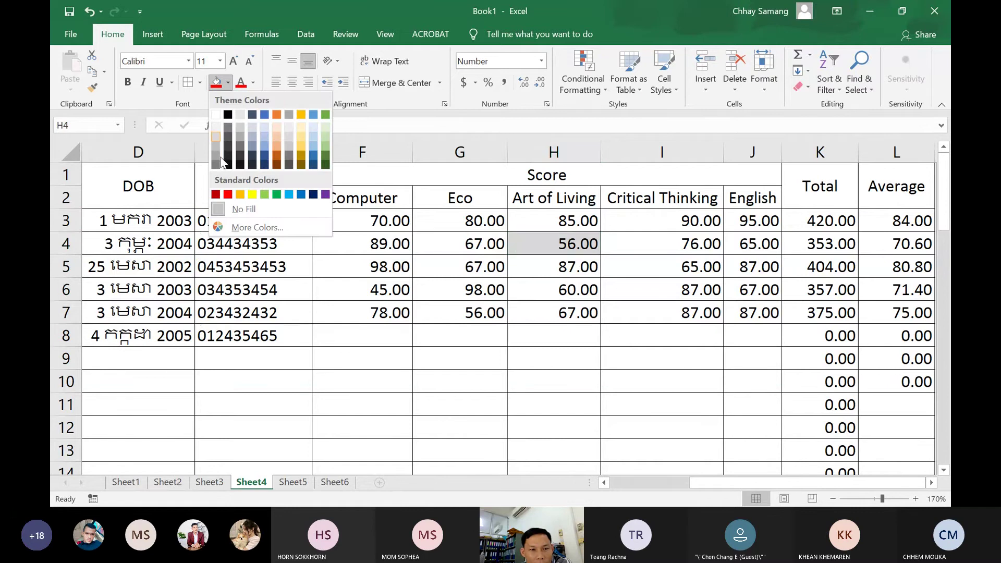
left_click(215, 155)
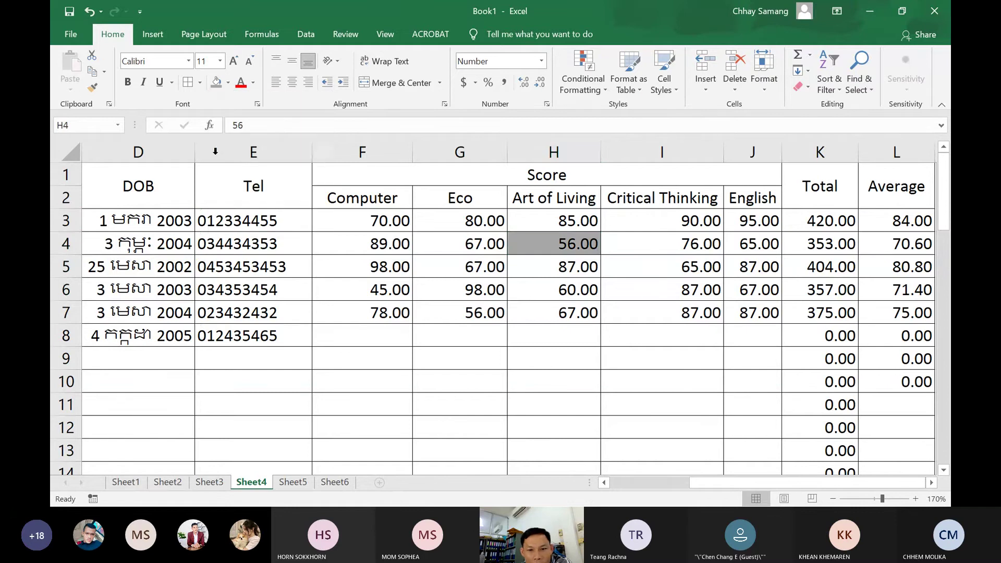
Shade 56 in G7 and 45 in F6 grey too, then reselect the scores F3:J7
left_click(566, 271)
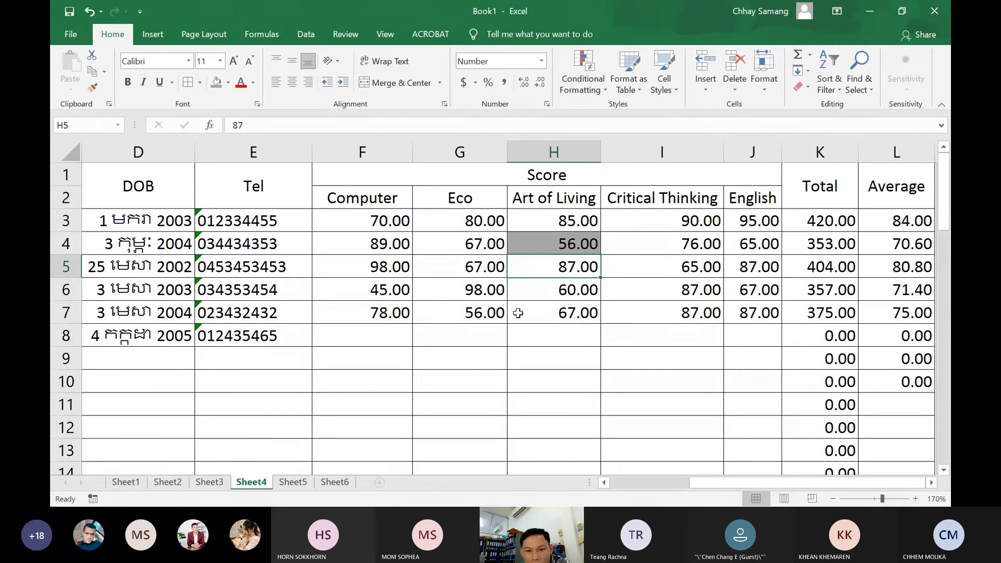
left_click(474, 313)
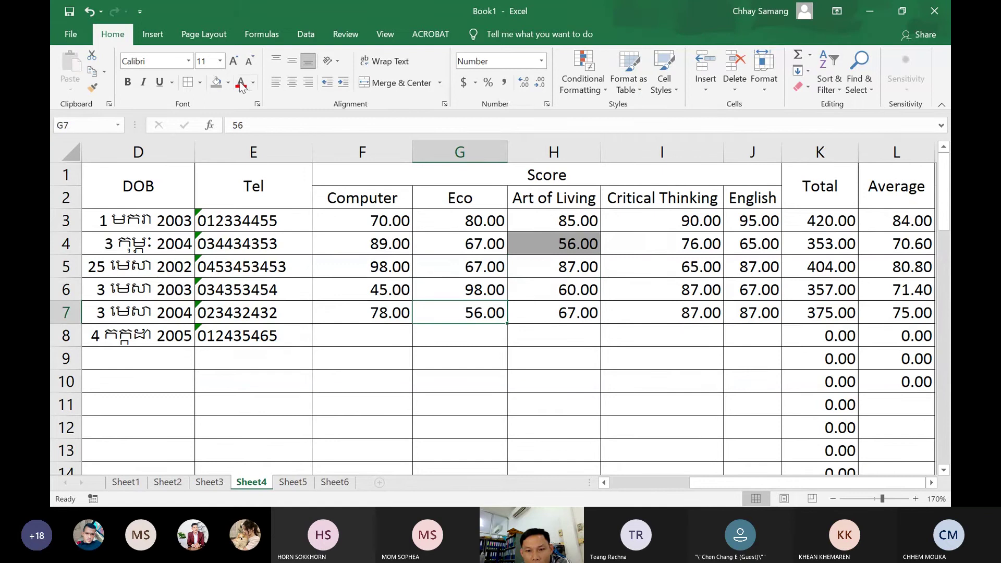
left_click(217, 83)
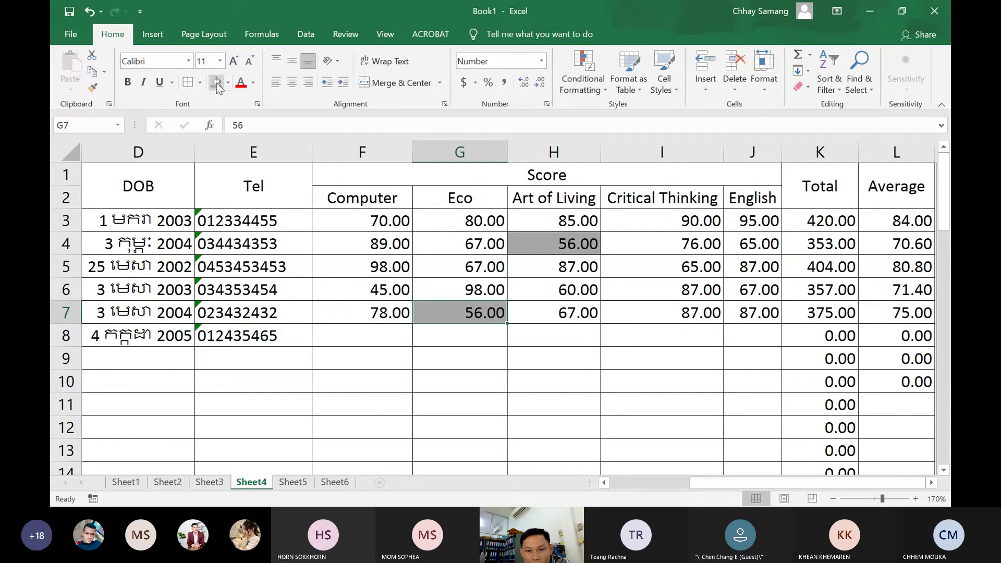
key("Left")
key("Up")
left_click(217, 83)
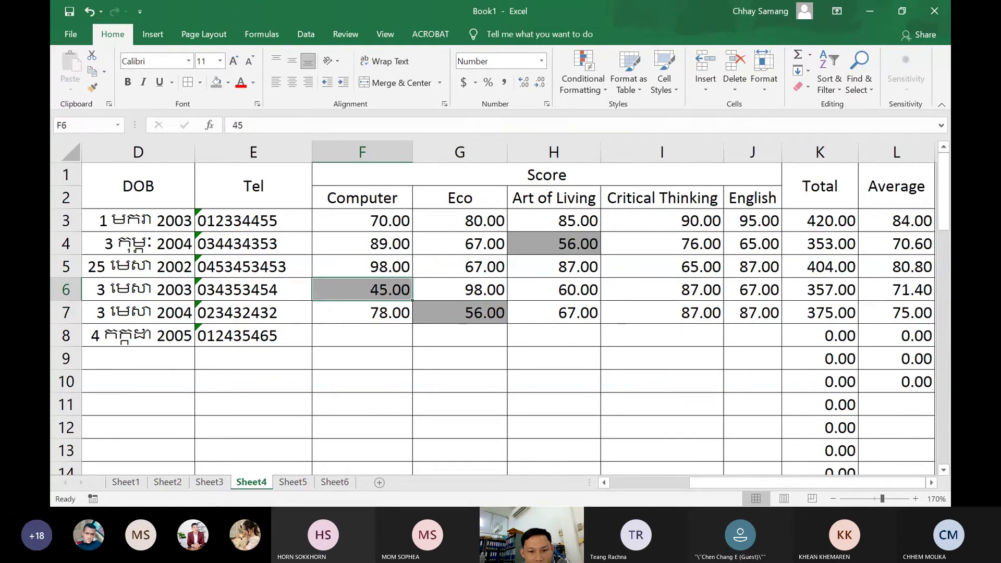
left_click(527, 358)
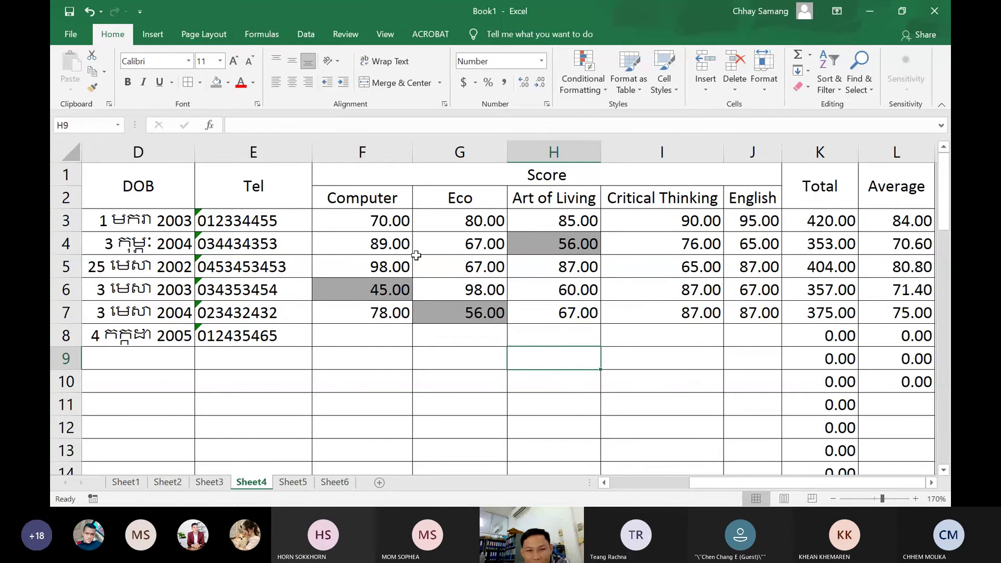
left_click(379, 231)
left_click_drag(379, 231, 764, 302)
Apply No Fill to F3:J7, clearing the grey from 56, 45 and 56
left_click(229, 82)
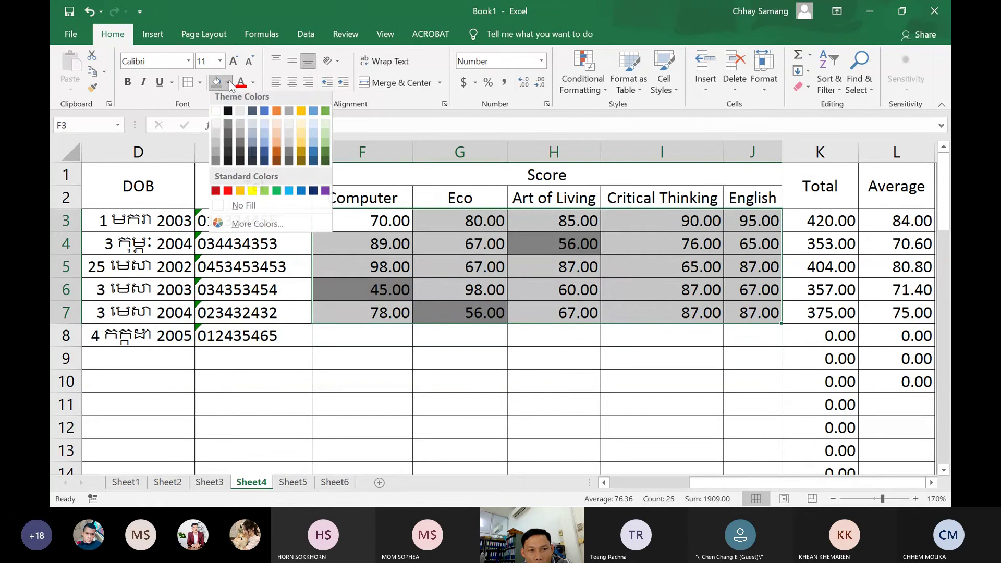
left_click(228, 208)
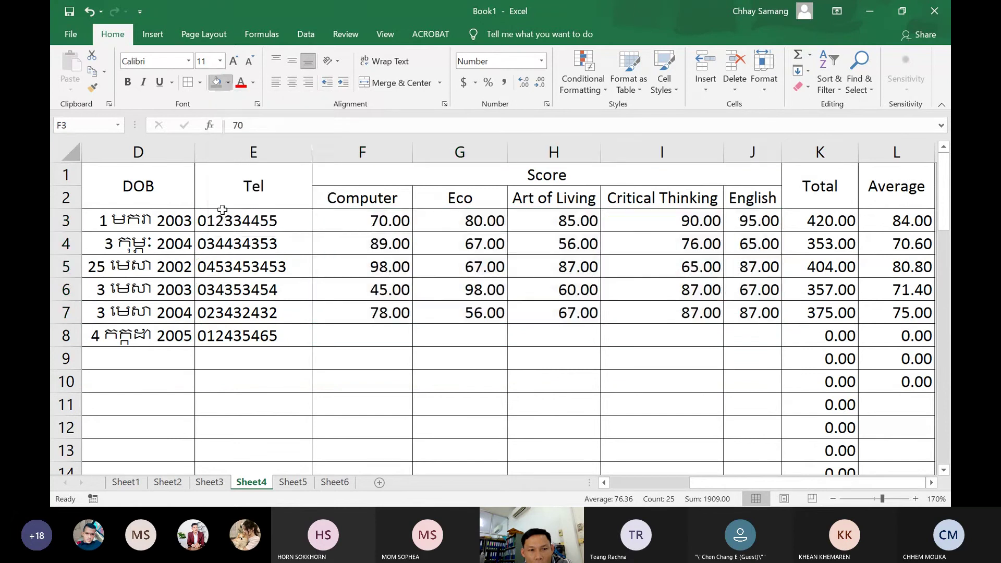
left_click(420, 340)
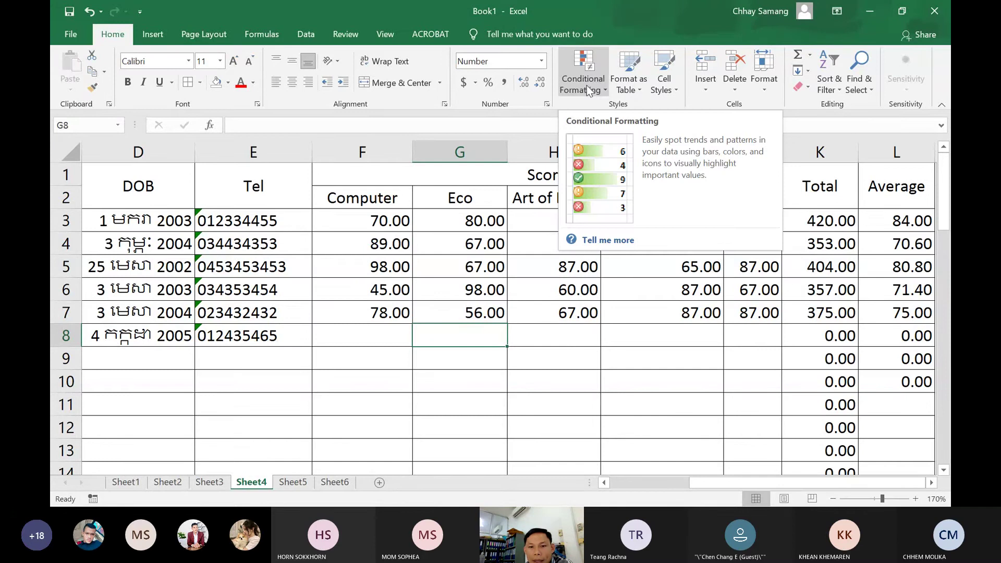
Select the scores in columns F to J from row 3 and show Highlight Cells Rules options
left_click(440, 279)
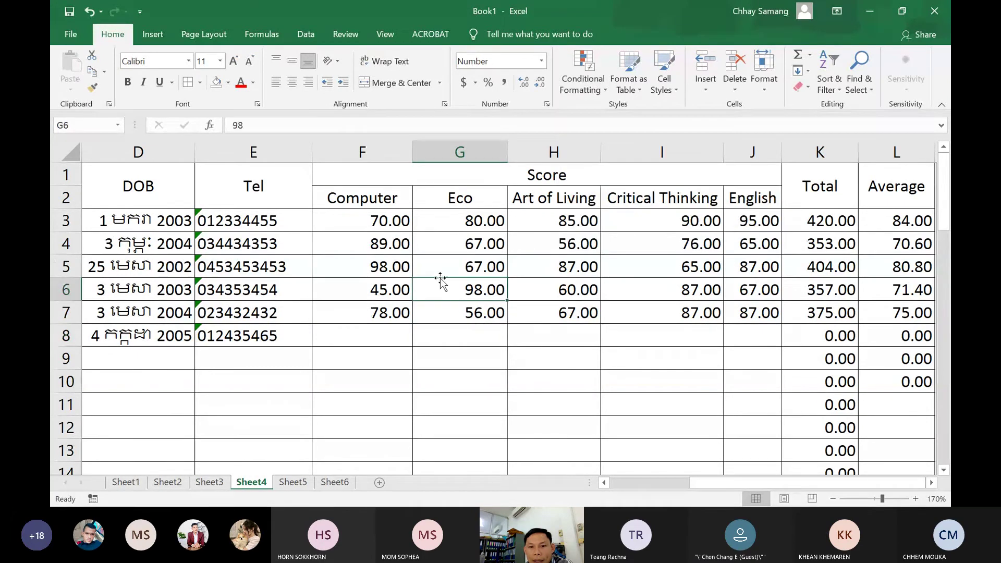
mouse_move(386, 222)
left_mouse_down()
mouse_move(537, 290)
mouse_move(736, 339)
mouse_move(736, 433)
mouse_move(759, 369)
mouse_move(757, 421)
left_mouse_up()
scroll(732, 363, "up", 2)
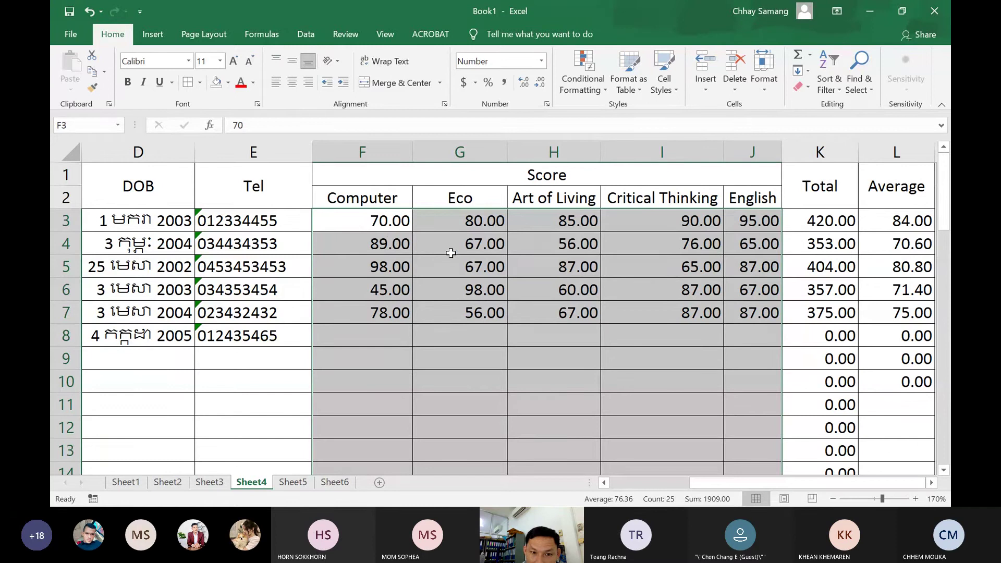
left_click(605, 88)
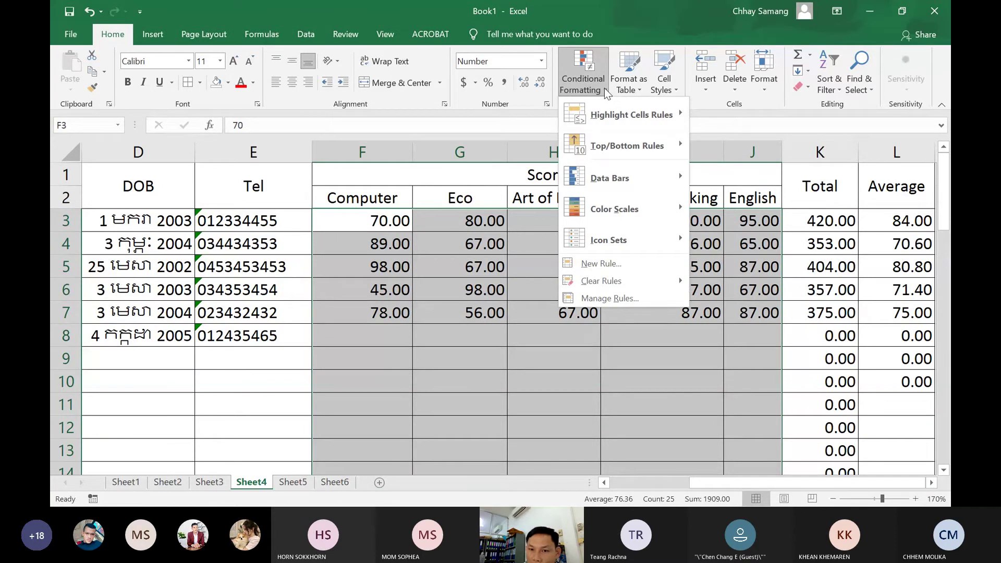
mouse_move(609, 118)
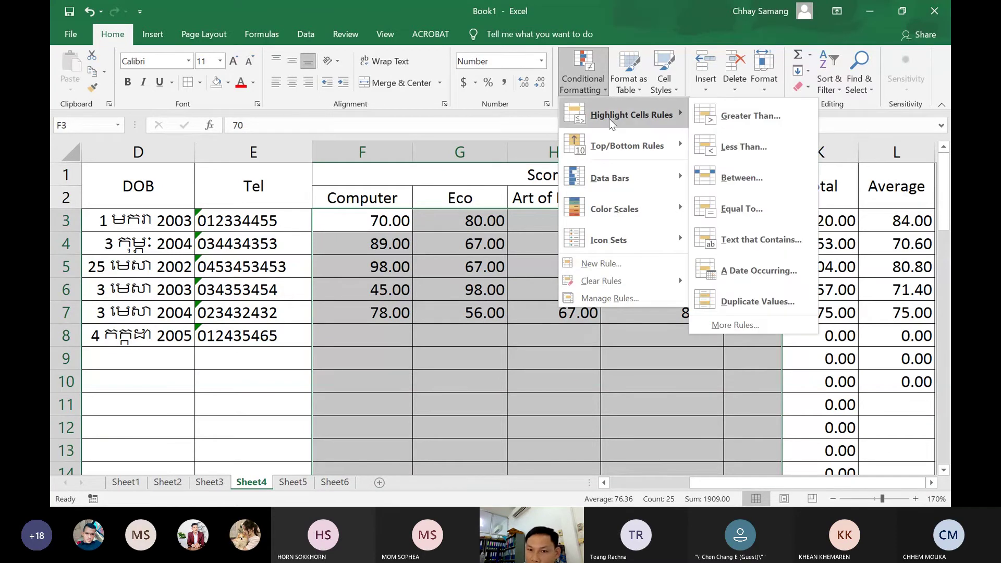
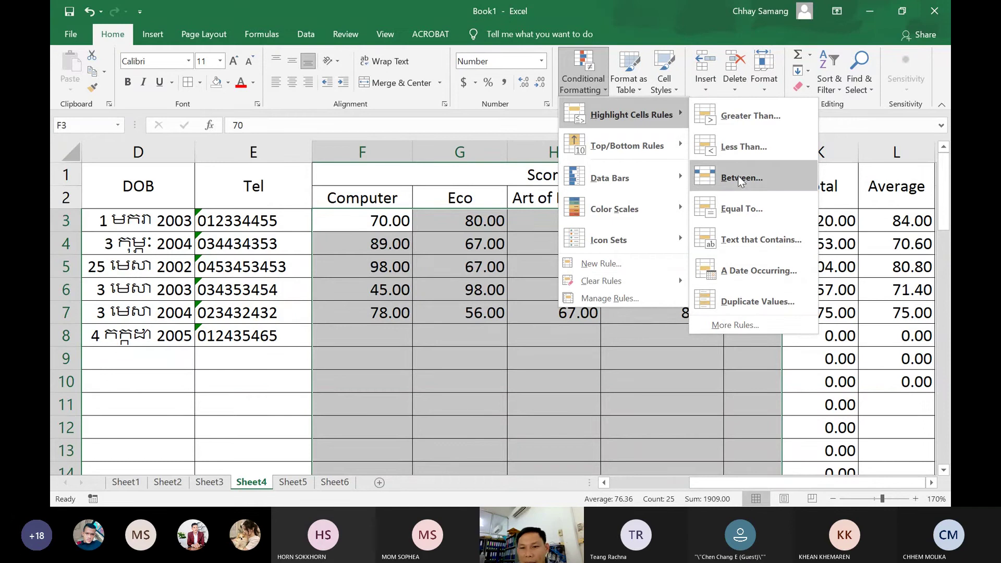
Start a Less Than highlight rule on the scores and change its threshold from 71.50 to 60
left_click(746, 148)
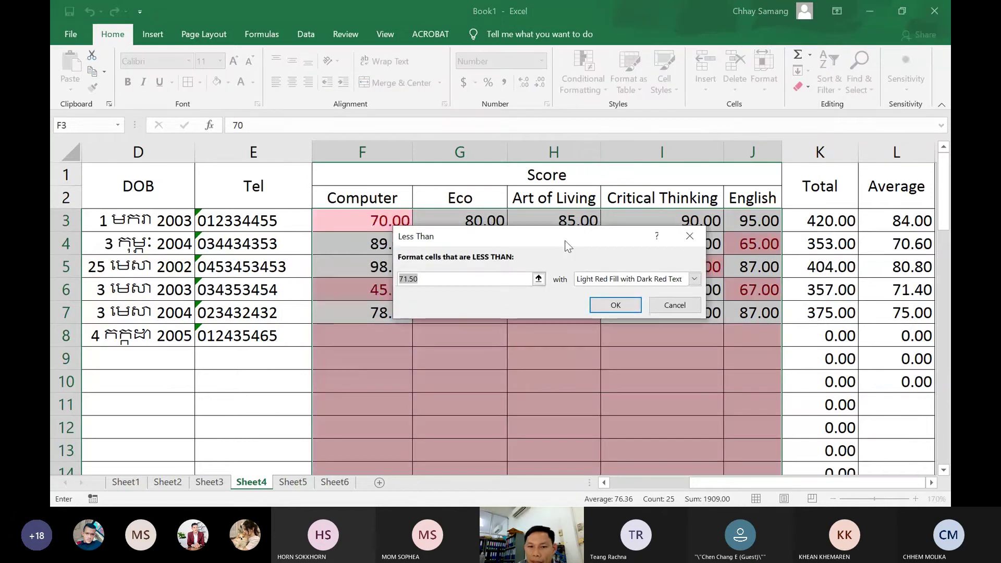
left_click_drag(569, 245, 589, 190)
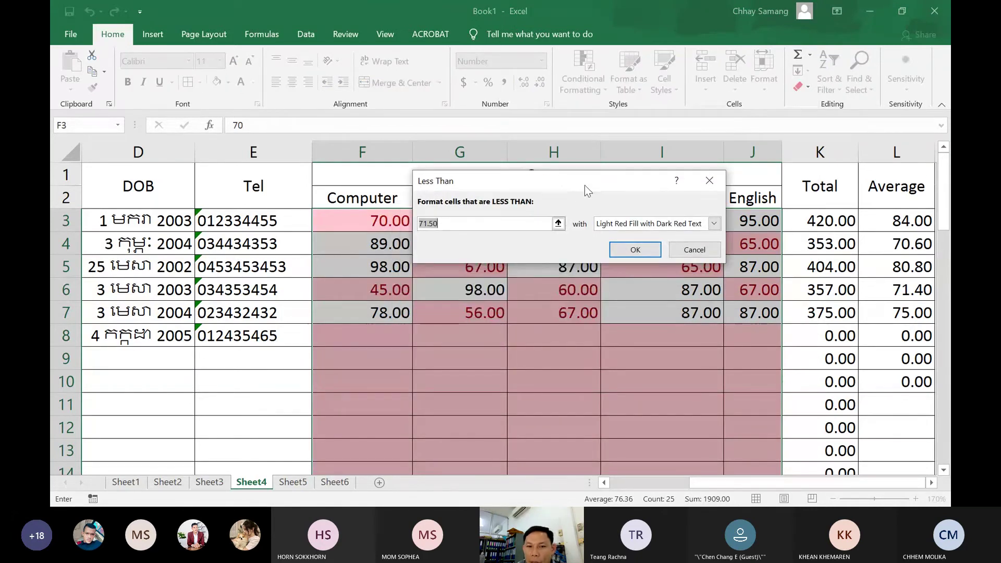
left_click(462, 227)
key("BackSpace")
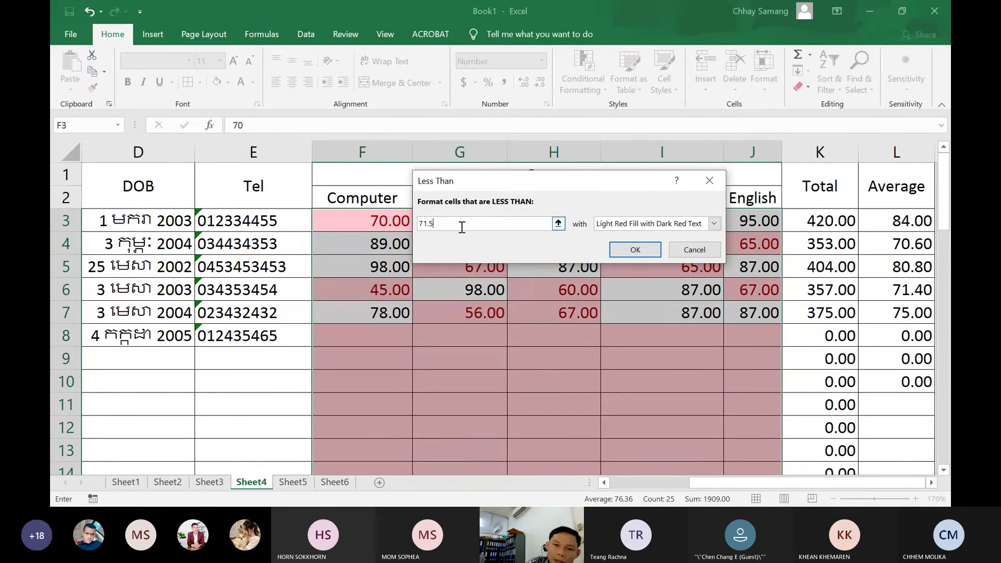
key("BackSpace")
key("BackSpace")
key("BackSpace")
key("BackSpace")
type("60")
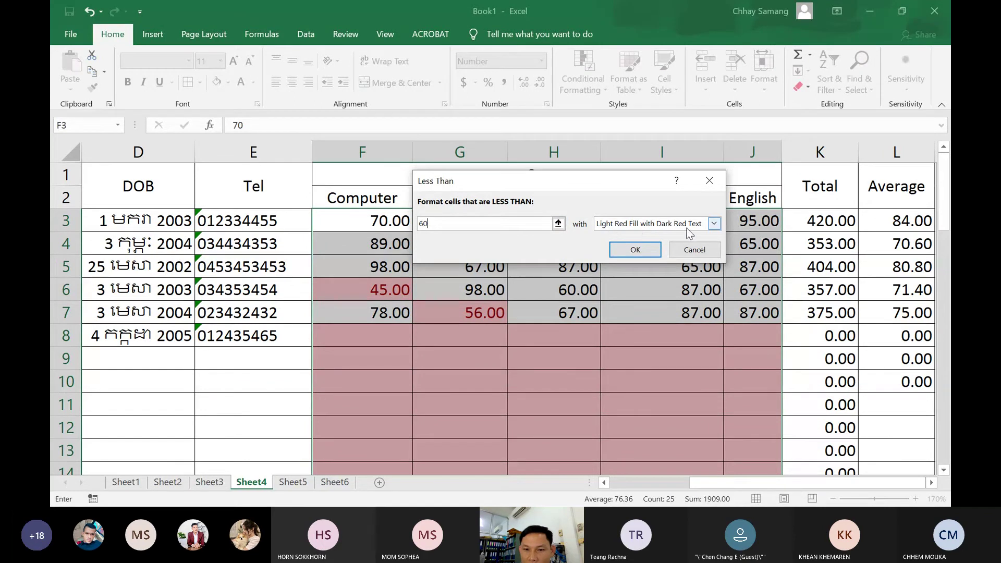
Preview Yellow Fill, Green Fill, Light Red Fill, Red Text and Red Border on scores below 60
left_click(713, 226)
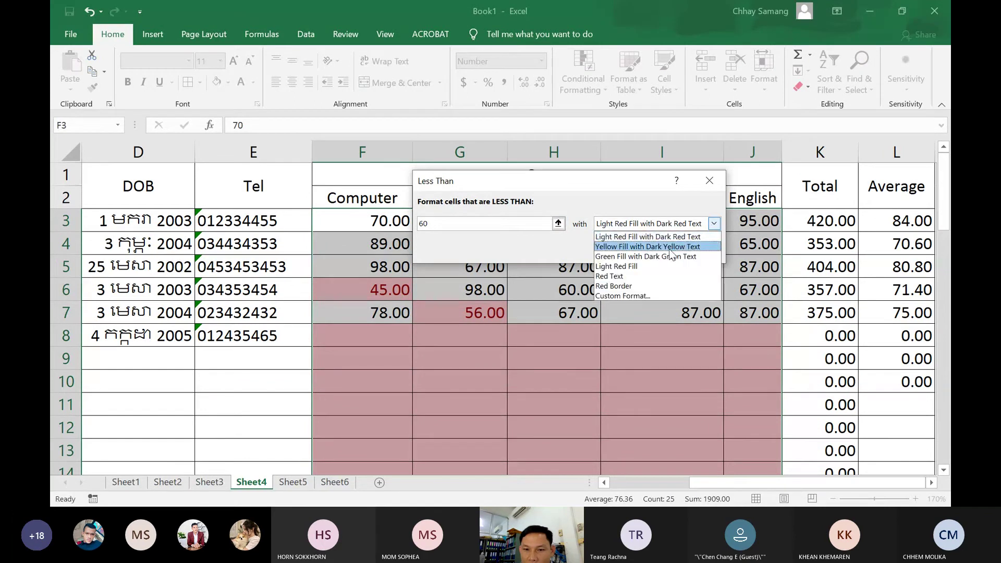
left_click(685, 247)
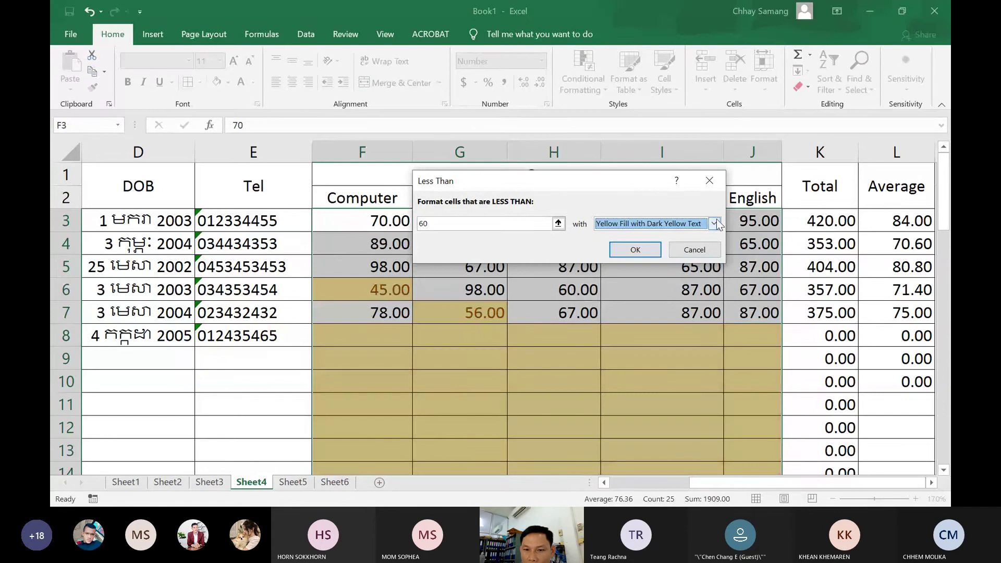
left_click(714, 223)
left_click(650, 255)
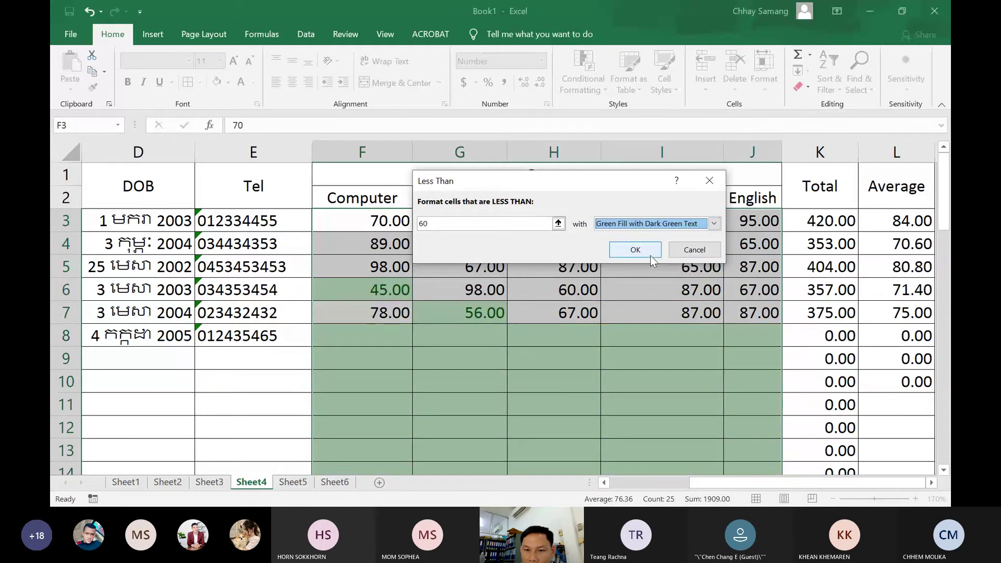
left_click(716, 223)
left_click(619, 267)
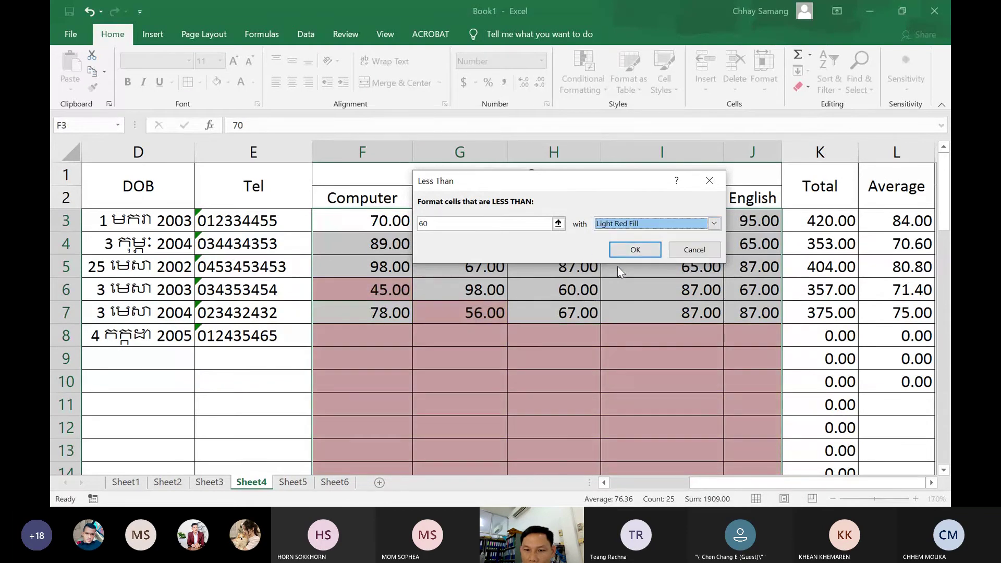
left_click(715, 224)
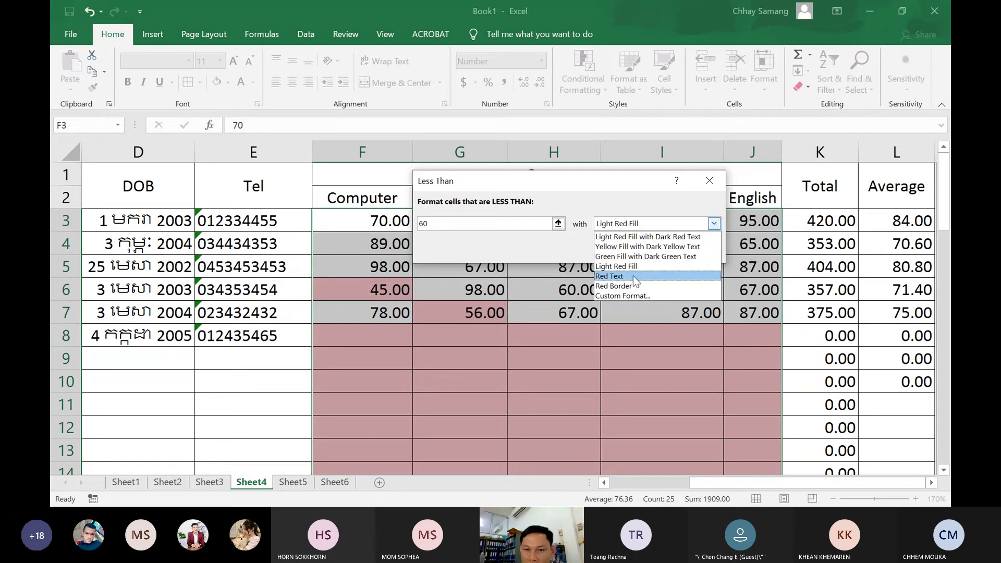
left_click(634, 276)
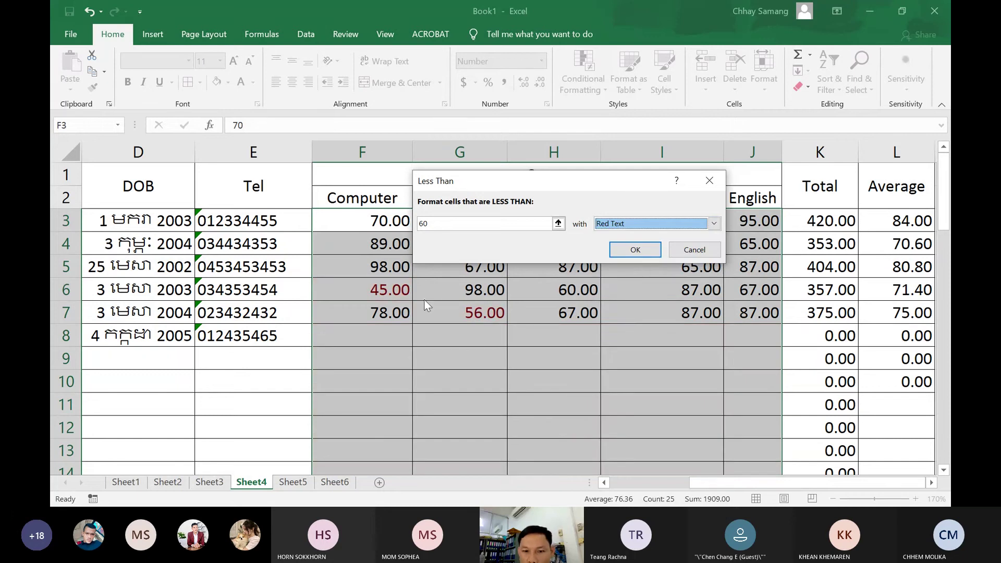
left_click(718, 222)
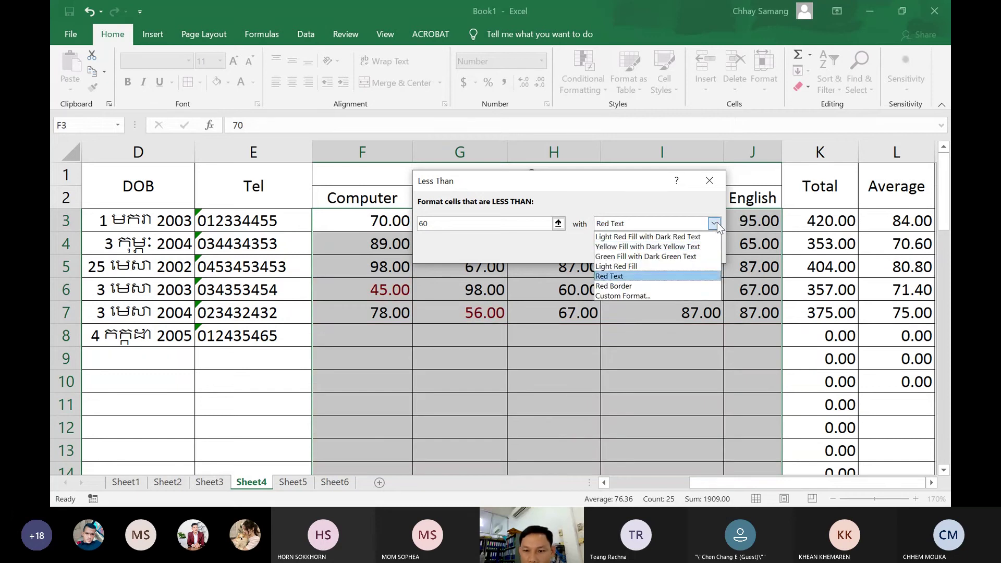
left_click(619, 291)
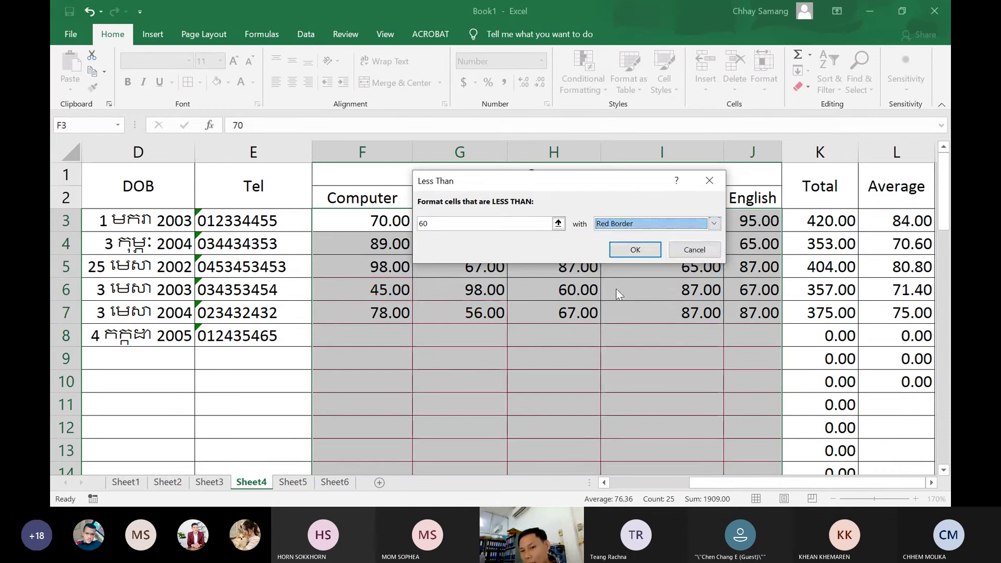
left_click(714, 223)
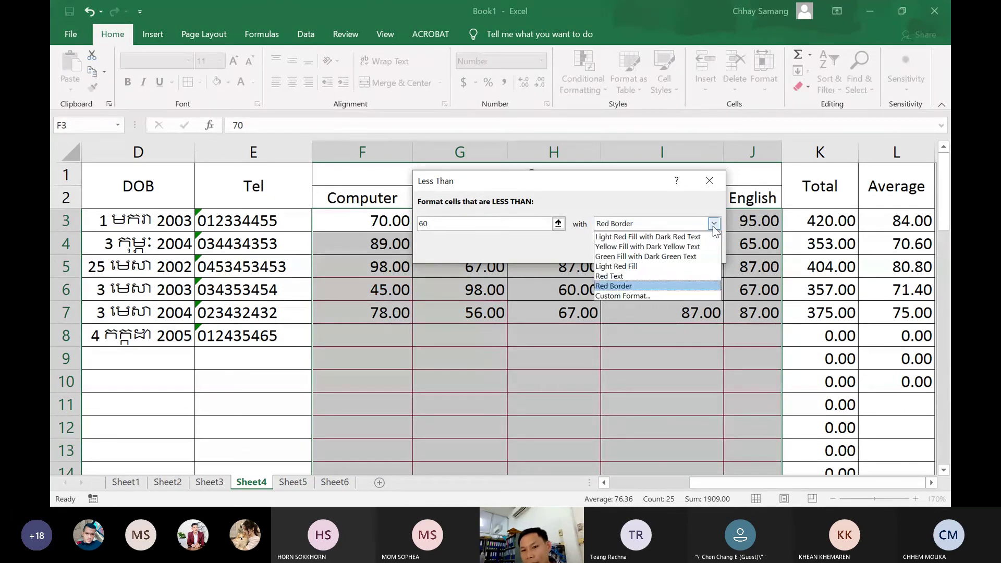
Define a custom format for the below-60 rule with a grey background fill
left_click(638, 294)
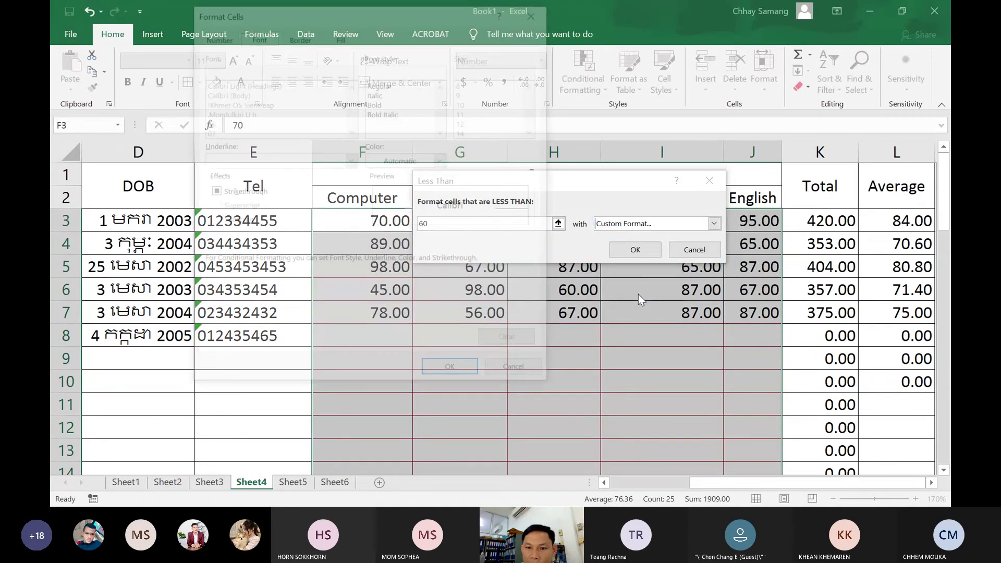
left_click_drag(393, 11, 431, 73)
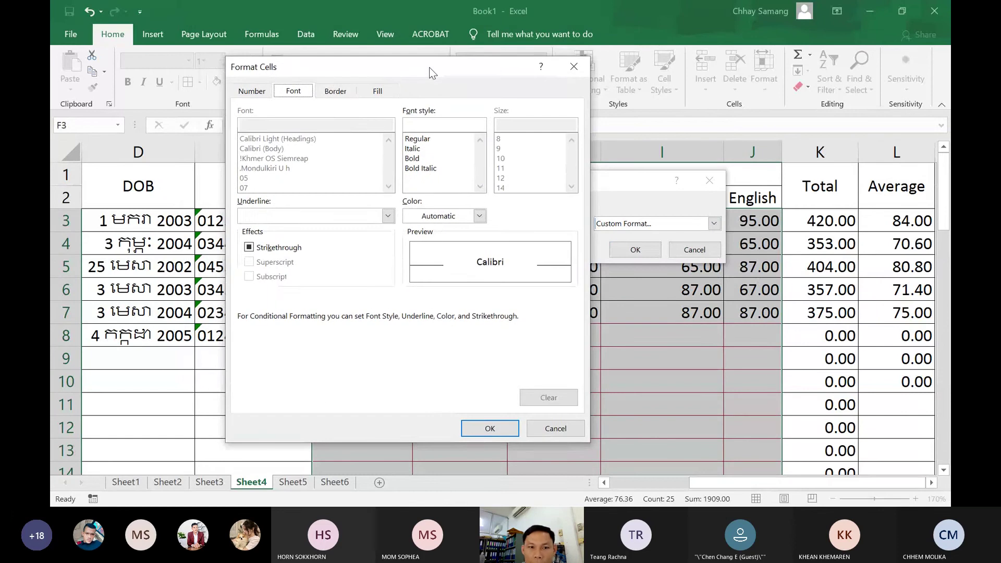
left_click(379, 92)
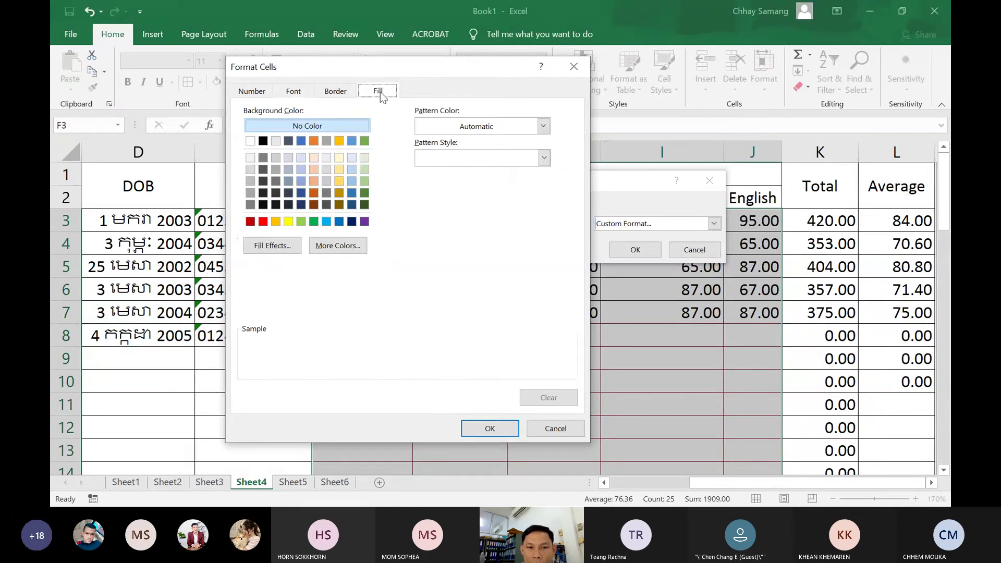
left_click(251, 193)
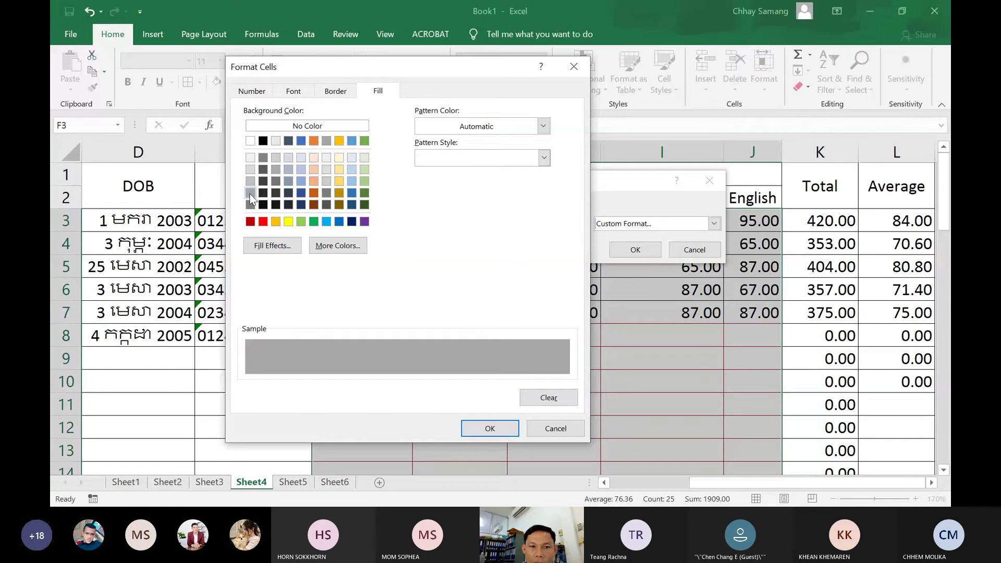
left_click(337, 92)
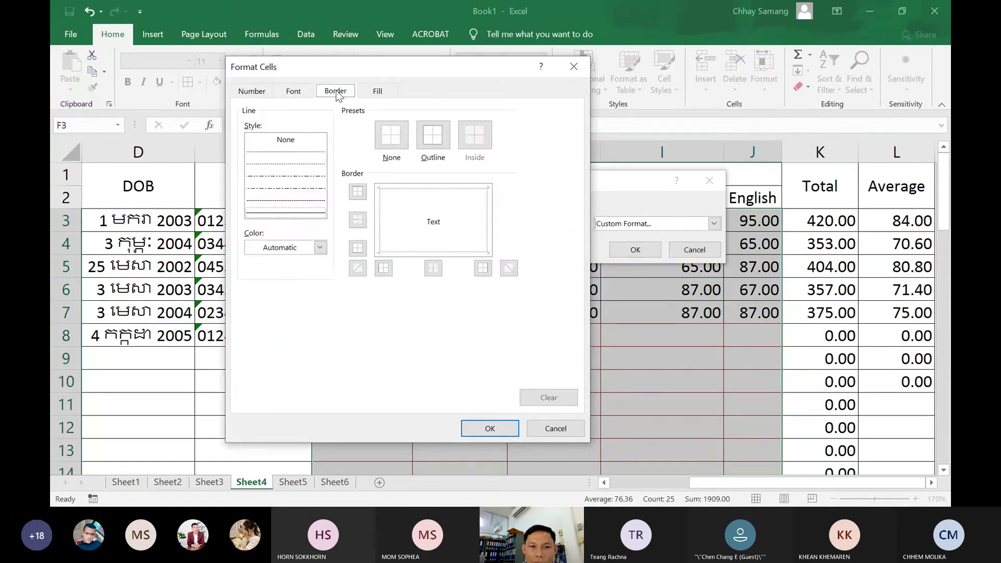
left_click(292, 92)
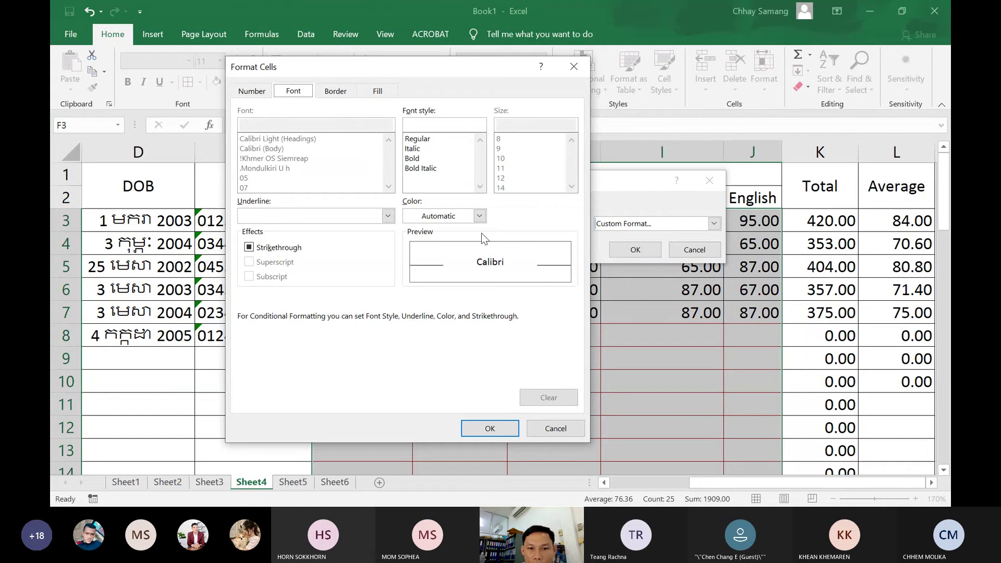
Make the custom format's font colour red and apply the Less Than 60 rule
left_click(479, 216)
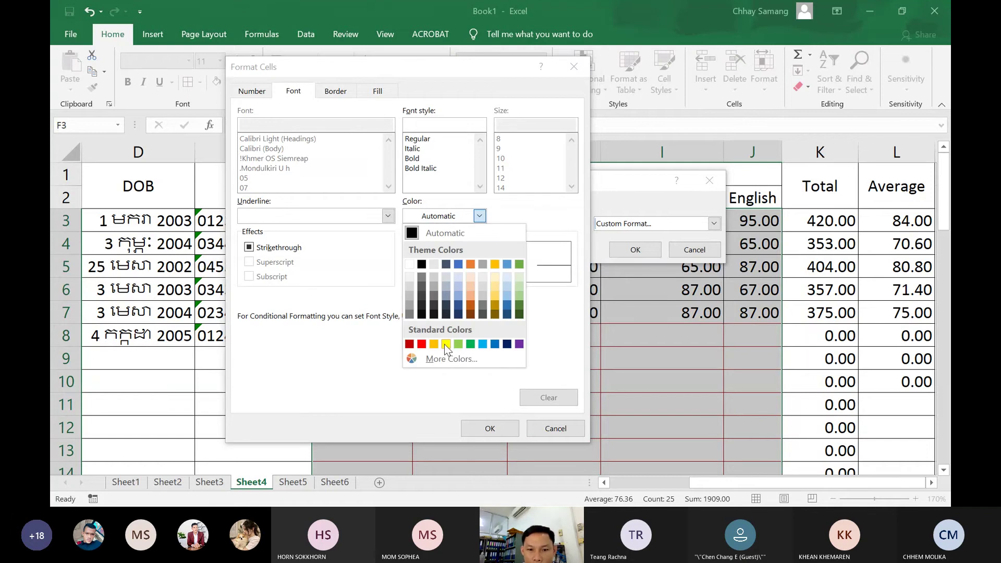
left_click(445, 344)
left_click(480, 217)
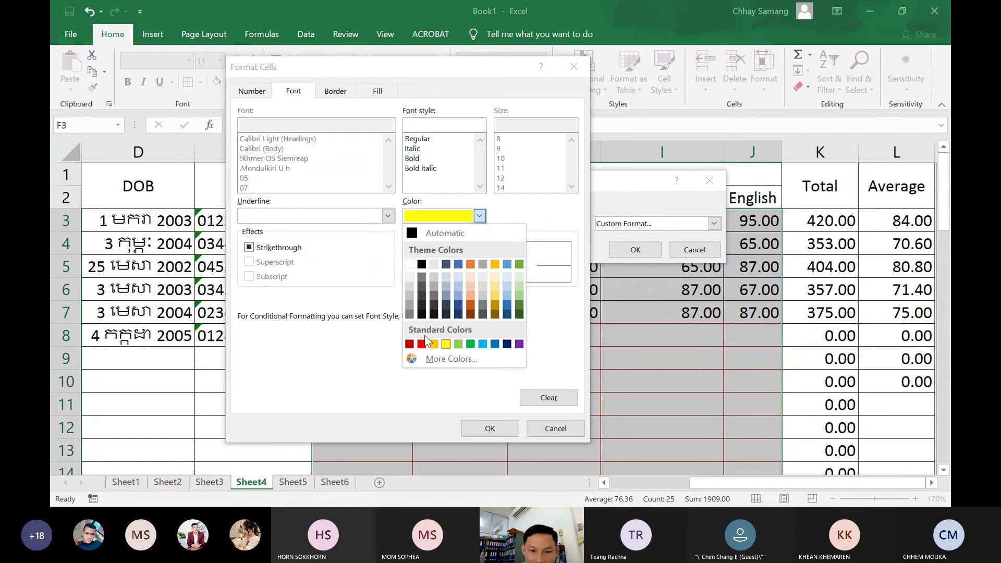
left_click(422, 345)
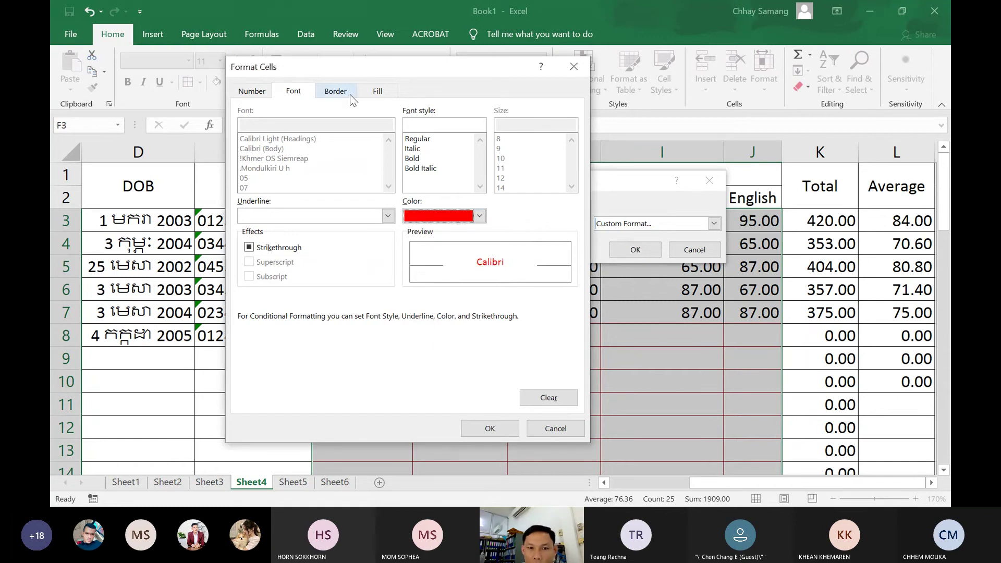
left_click(380, 91)
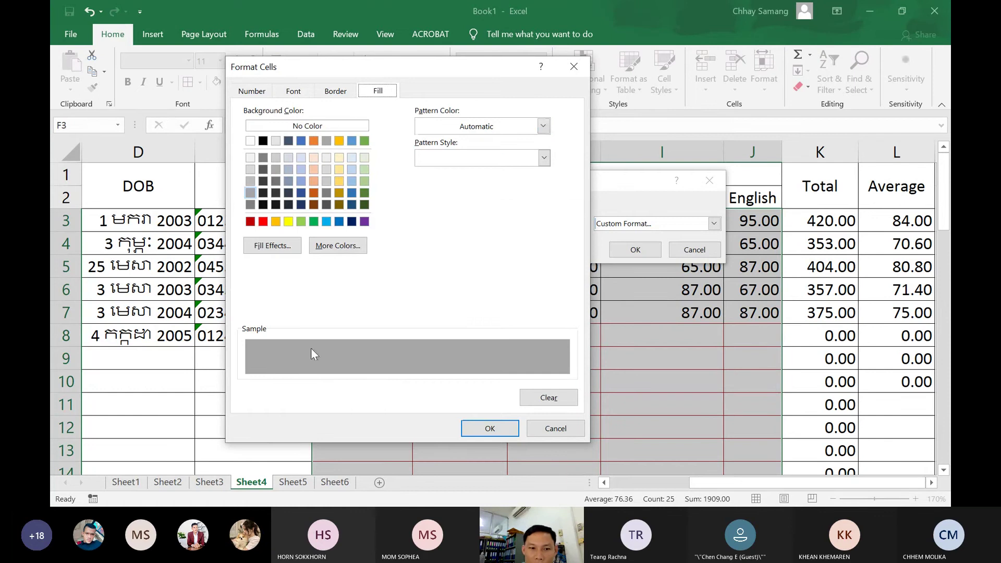
left_click(484, 435)
left_click(635, 250)
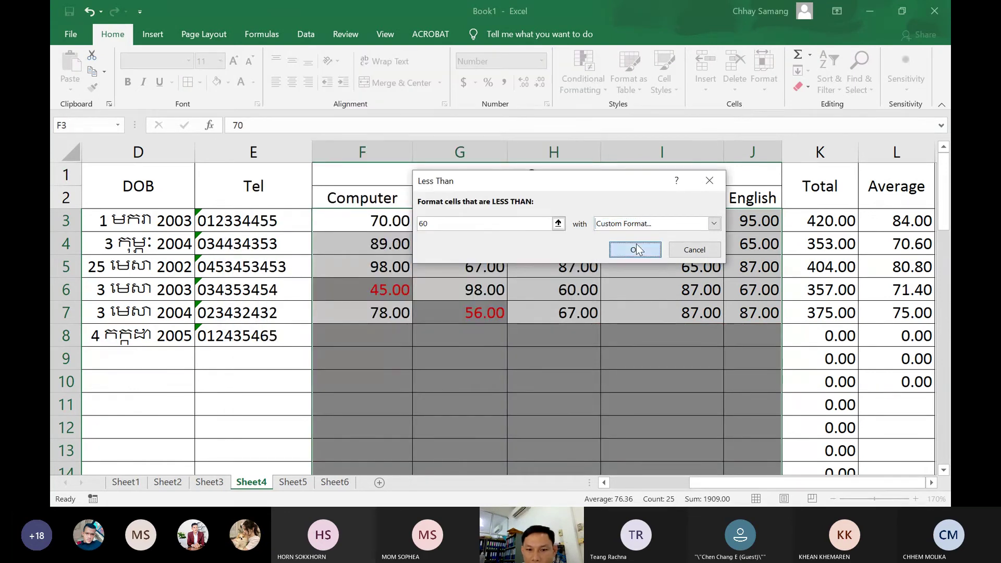
Change the Eco score in G7, trying 60 and 59.9, and settle on 87
left_click(563, 290)
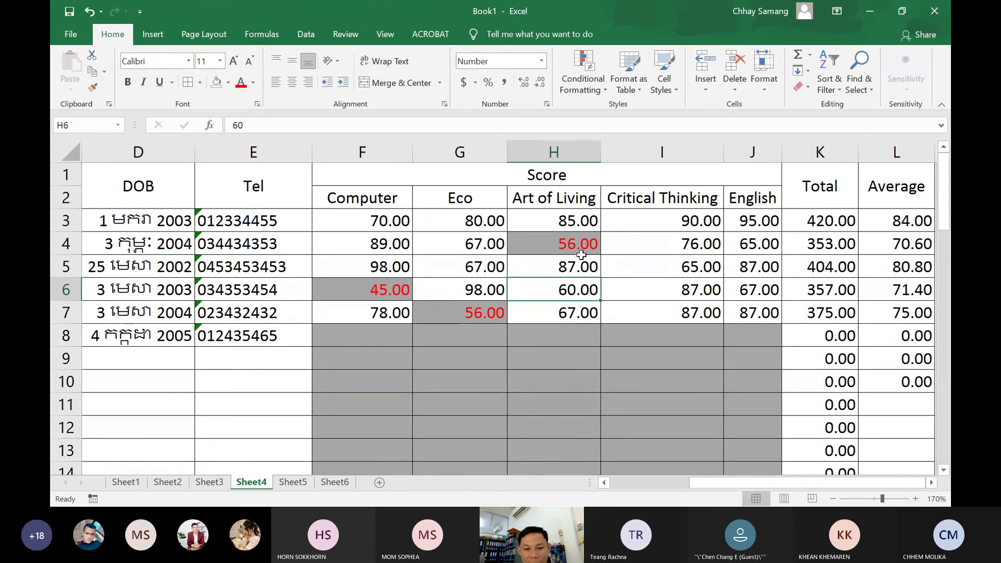
left_click(498, 316)
type("60")
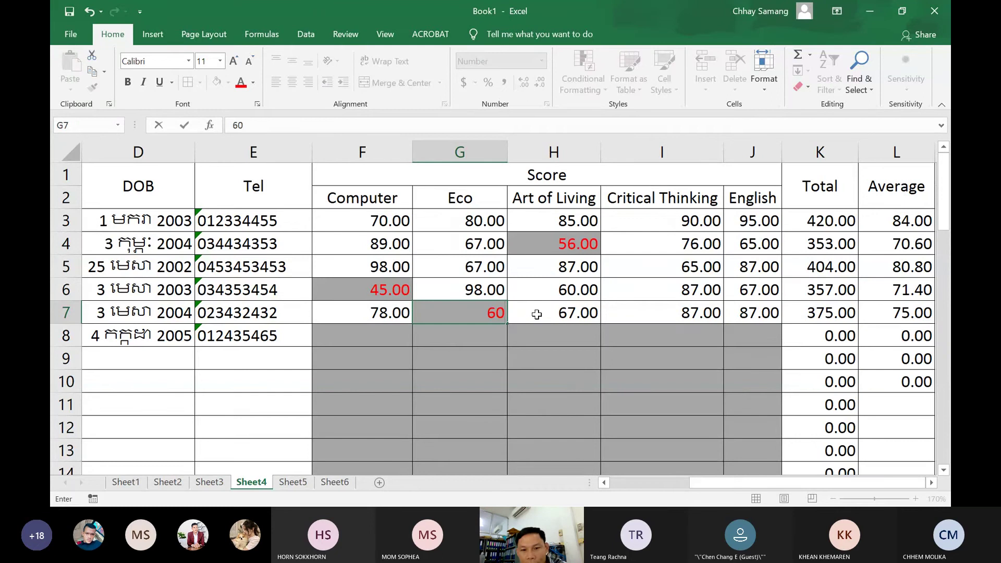
left_click(537, 315)
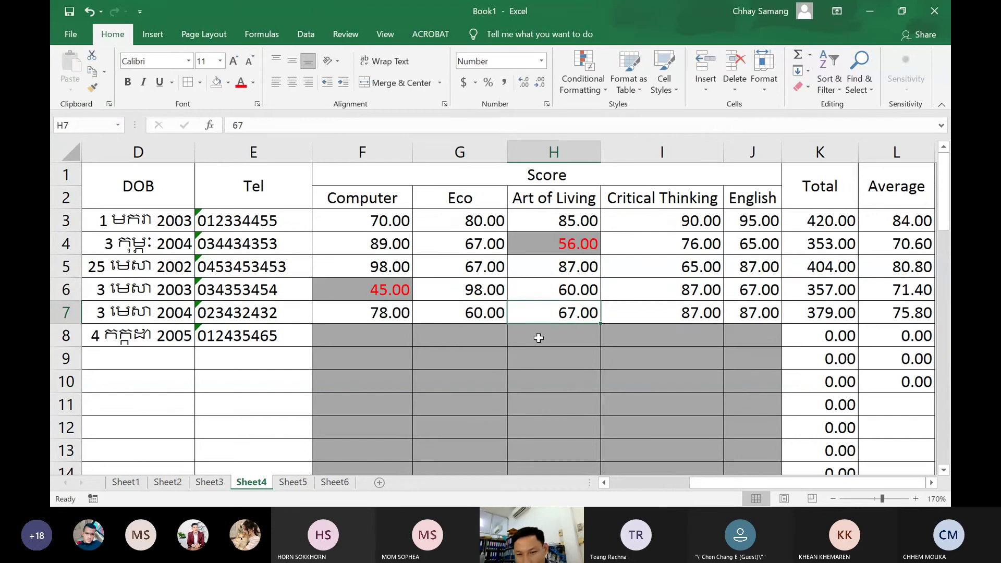
left_click(486, 313)
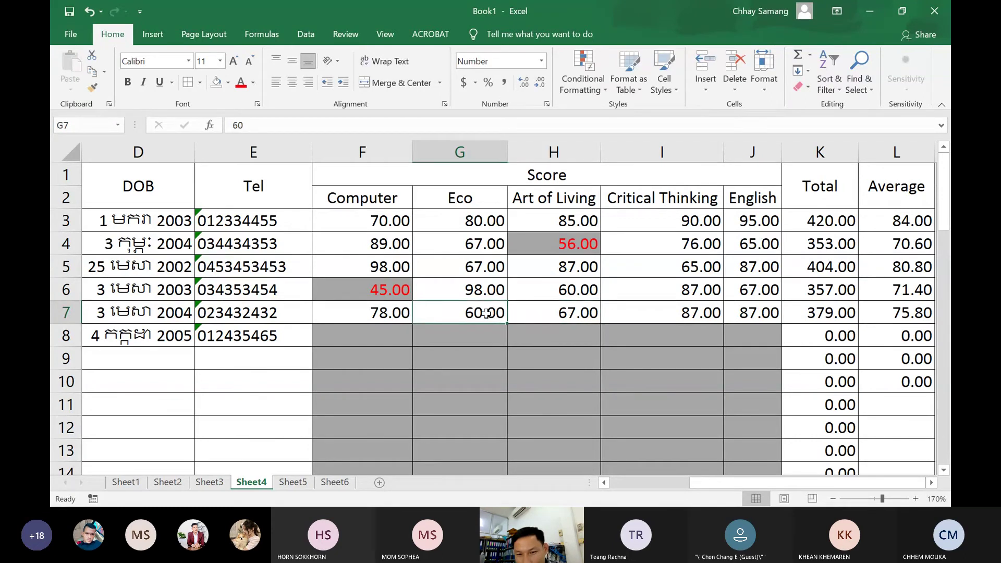
type("59.9")
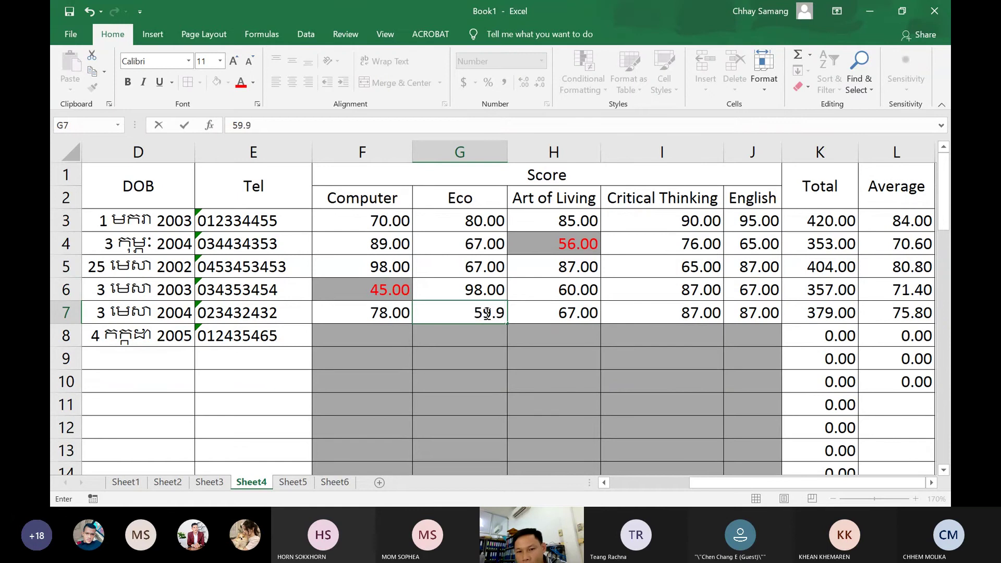
key("Return")
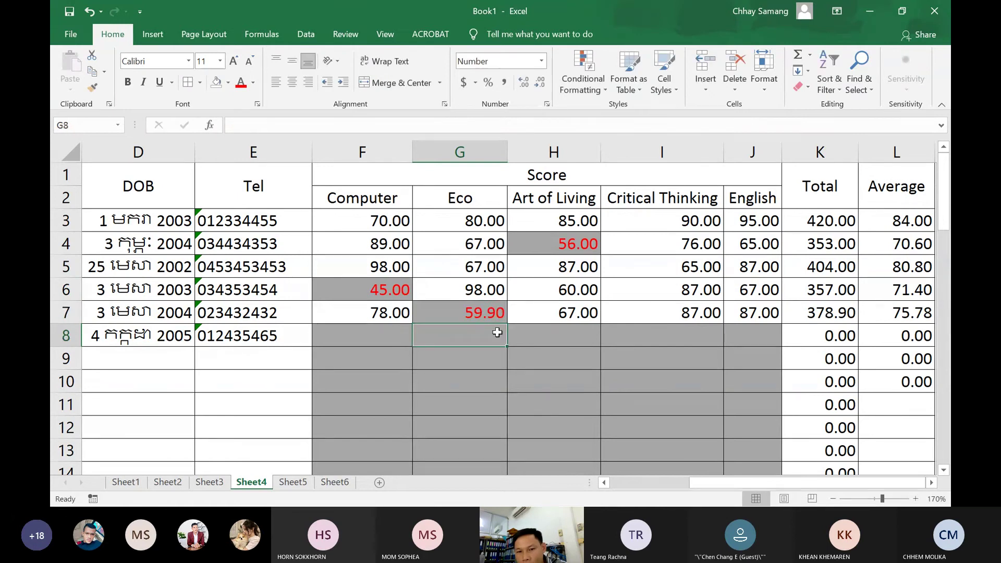
left_click(489, 313)
type("5")
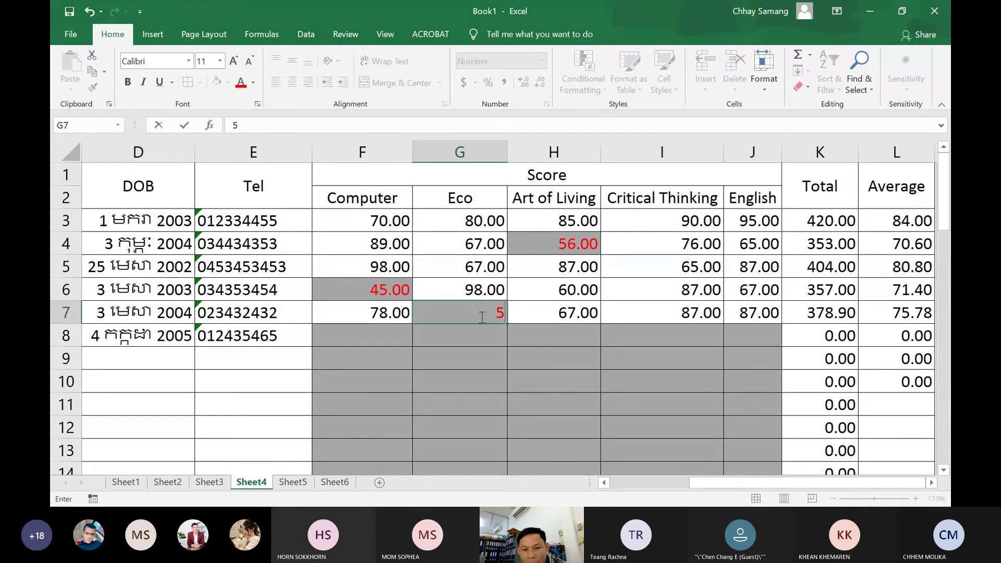
key("BackSpace")
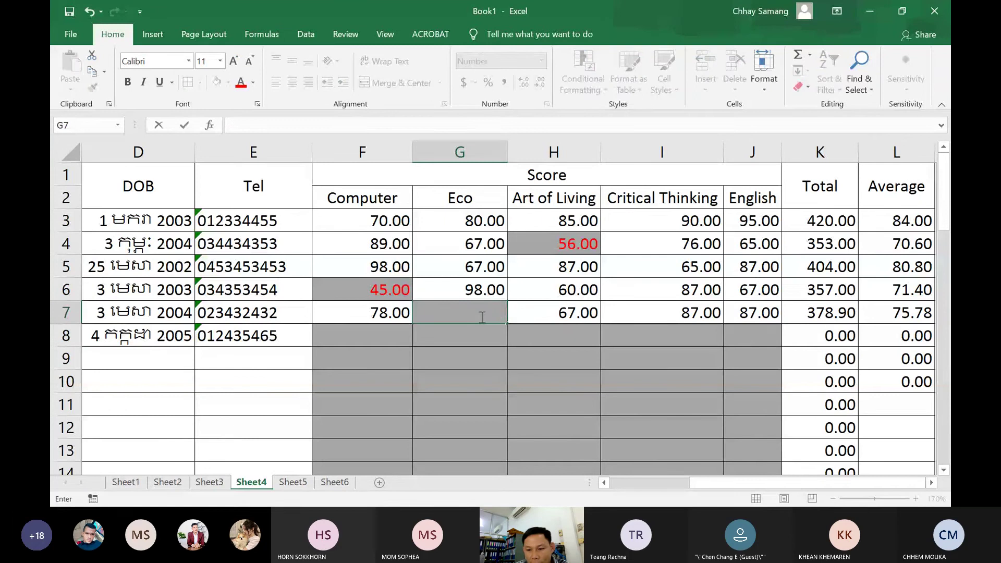
type("87")
key("Return")
left_click(481, 316)
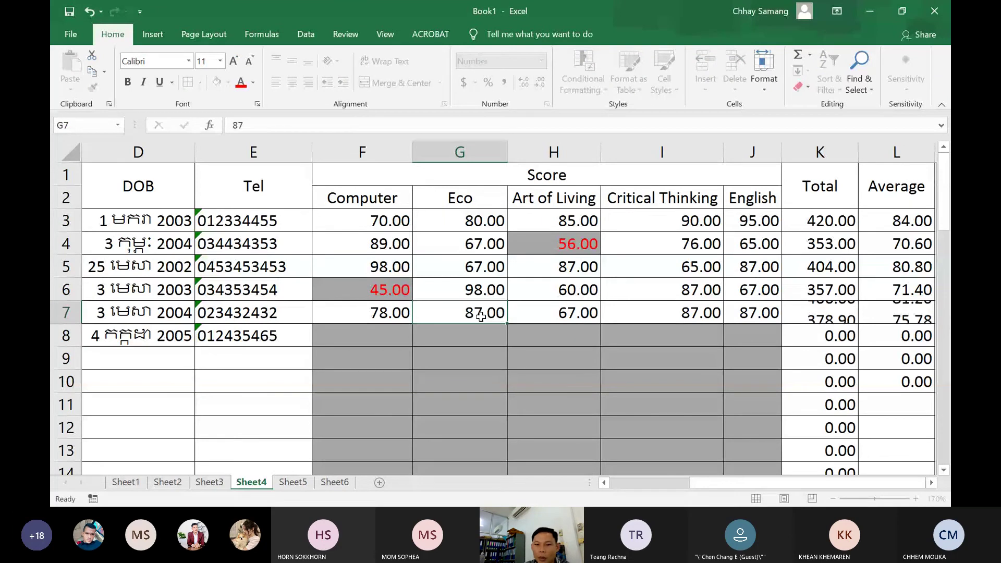
key("Return")
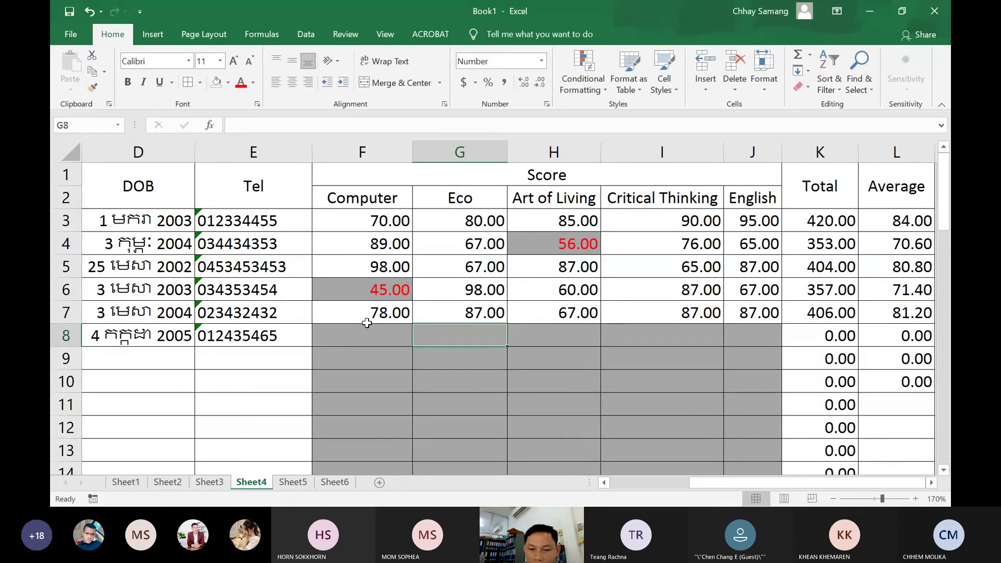
Enter row 8's scores 78, 87, 56, 87, 87 across F8:J8, correcting J8 from 986 to 87
left_click_drag(351, 335, 378, 339)
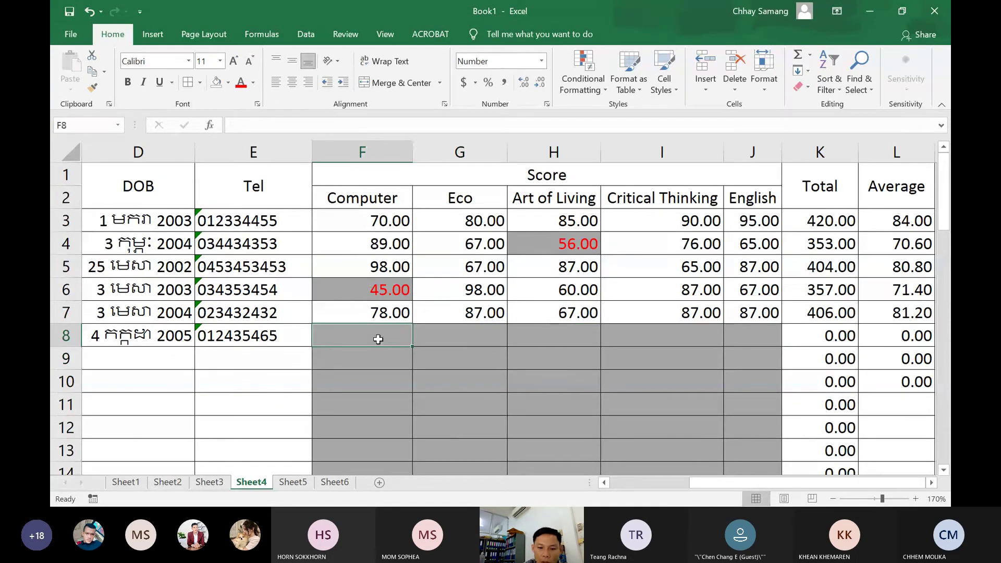
type("78")
key("Tab")
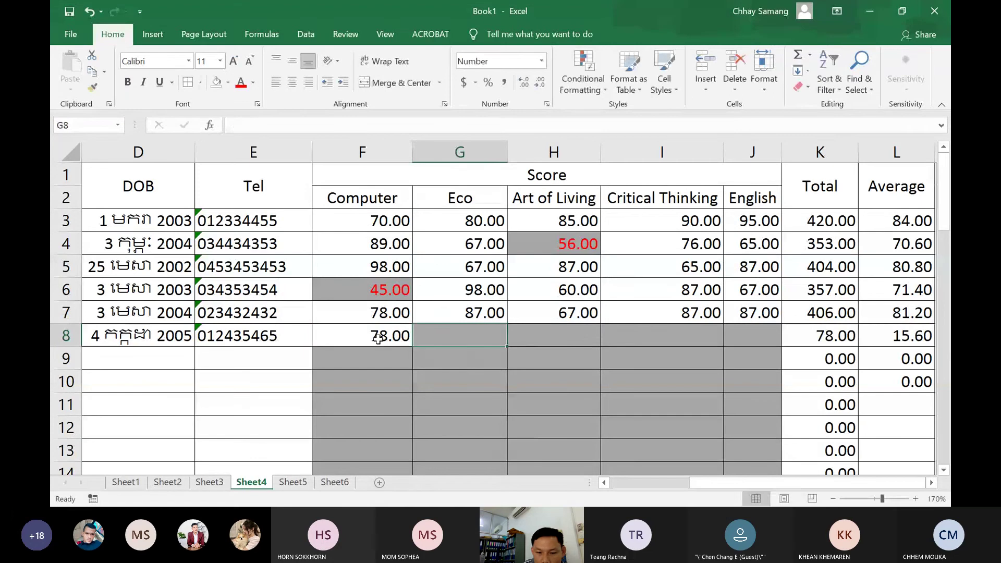
type("87")
key("Tab")
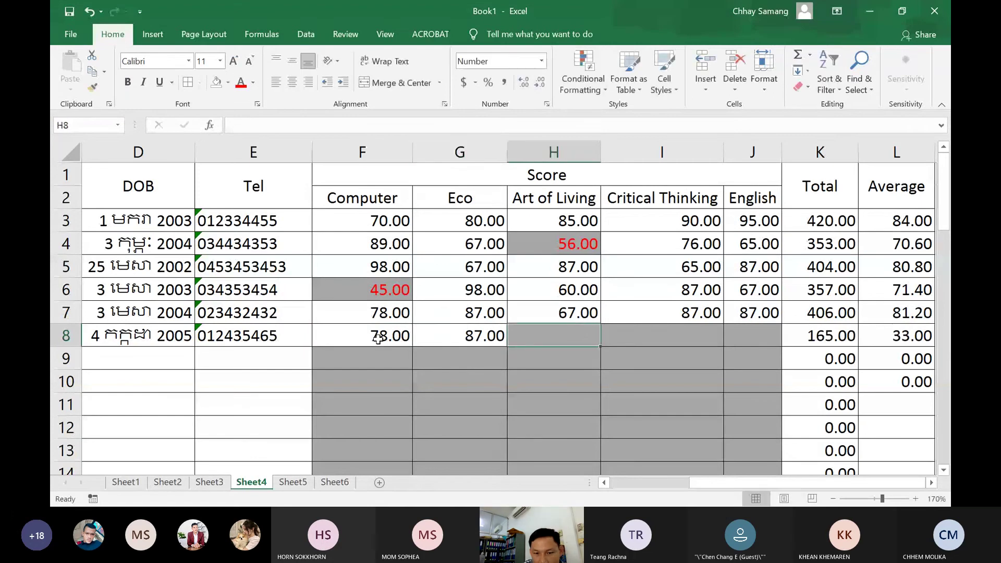
type("56")
key("Tab")
type("87")
key("Tab")
type("986")
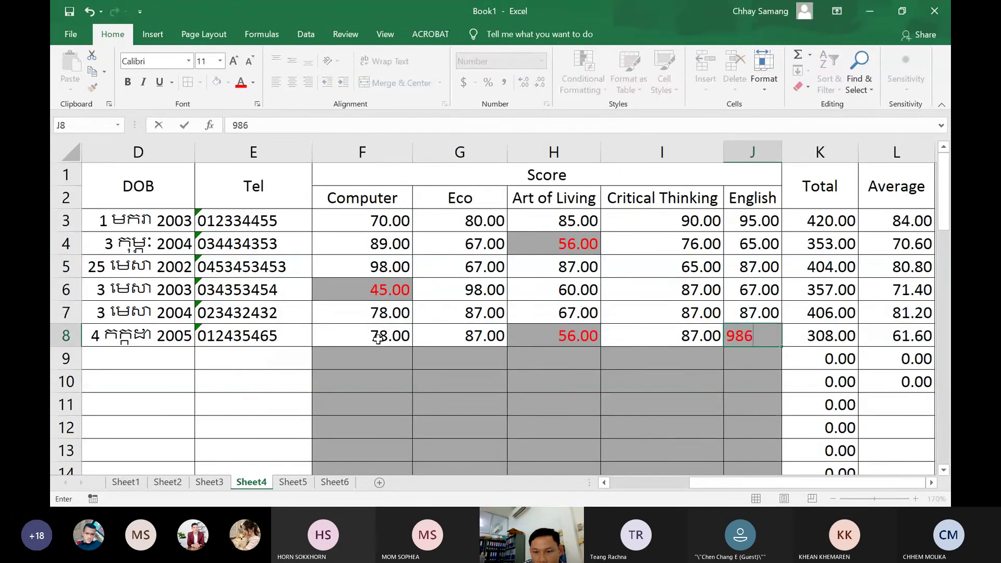
key("Tab")
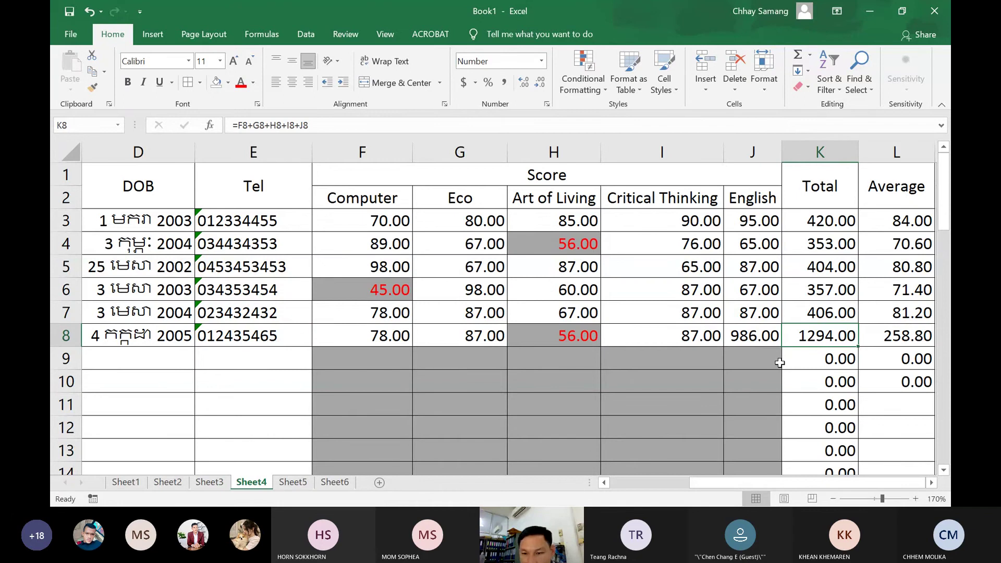
left_click(766, 339)
type("87")
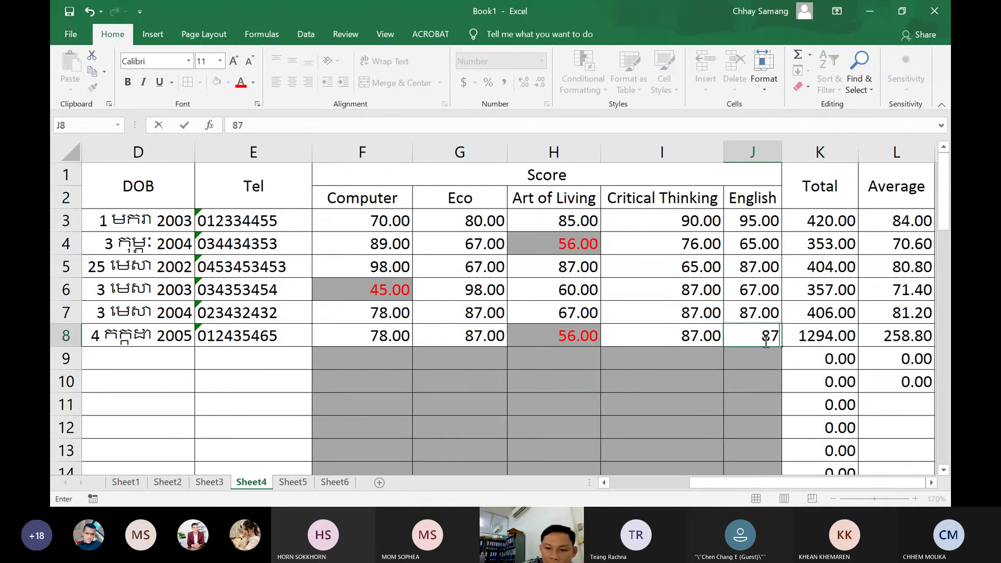
left_click(695, 367)
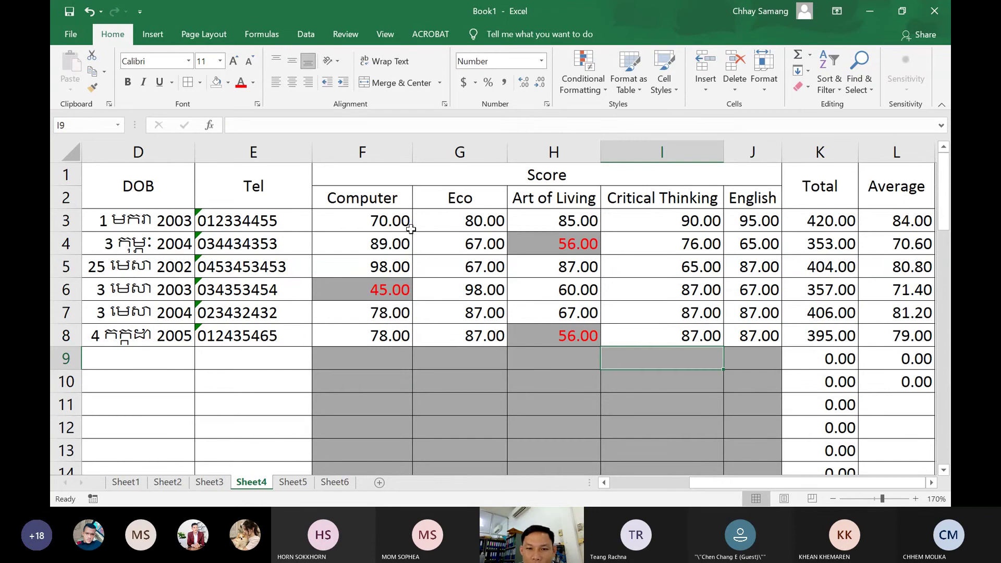
Clear conditional formatting rules from the entire sheet, then select the scores F3:J8
left_click(601, 89)
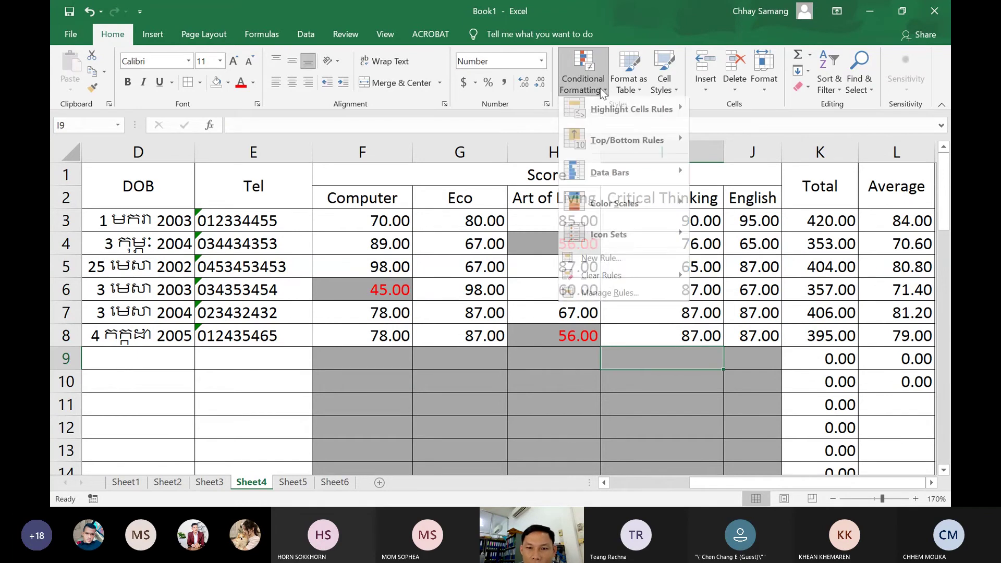
mouse_move(617, 283)
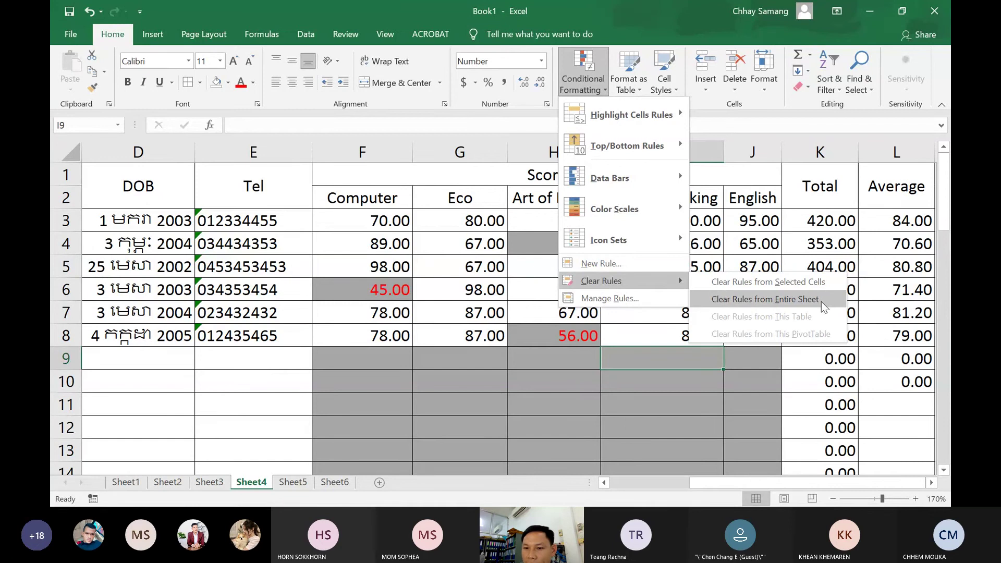
left_click(730, 300)
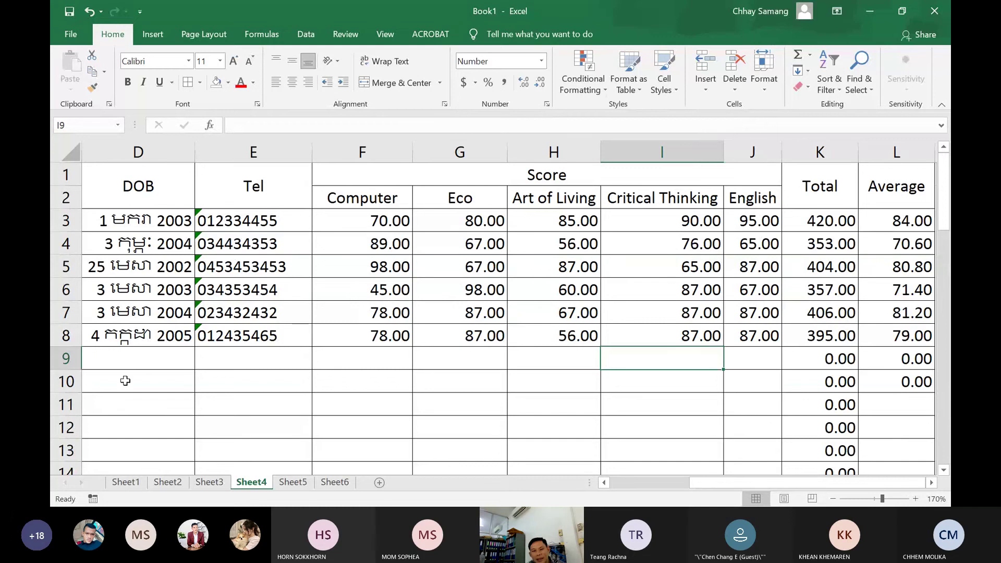
left_click_drag(365, 222, 772, 330)
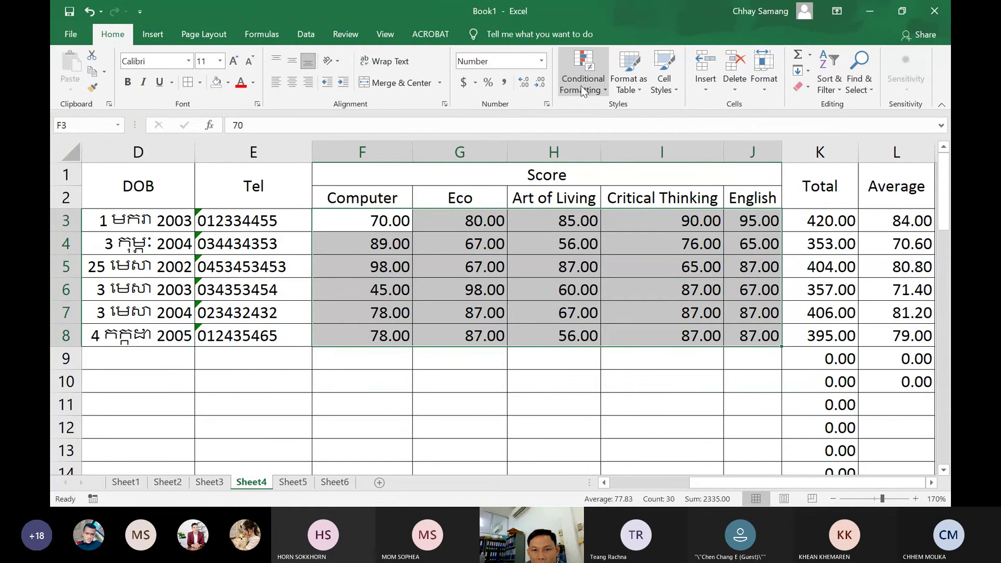
Add a Less Than 60 rule on F3:J8 using a custom format with red font colour
left_click(593, 93)
mouse_move(645, 117)
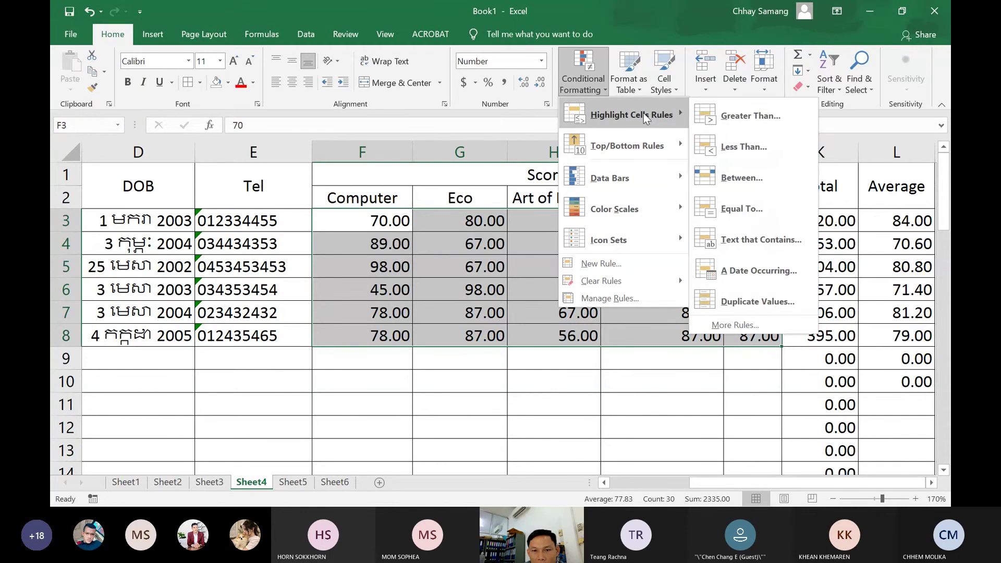
left_click(728, 148)
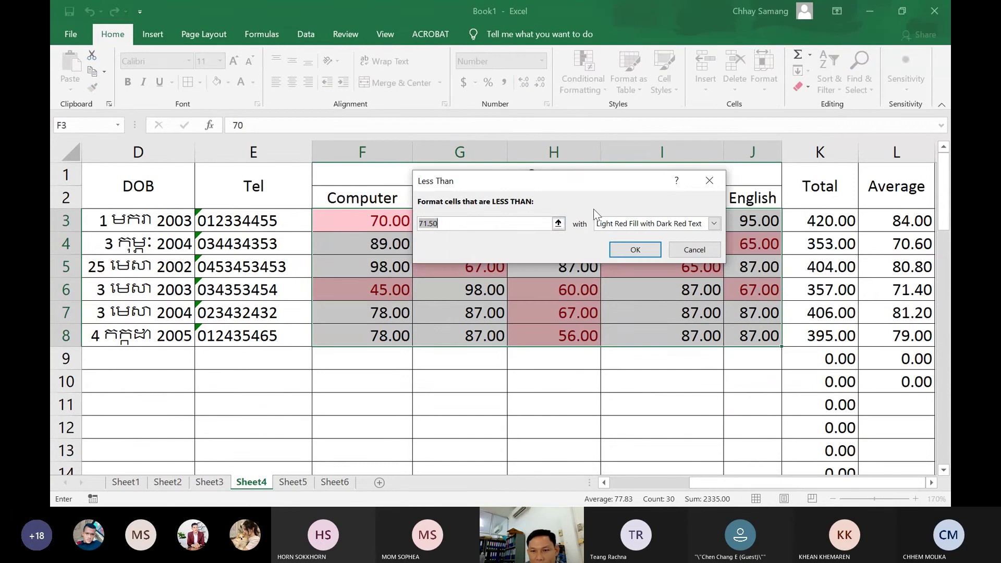
type("60")
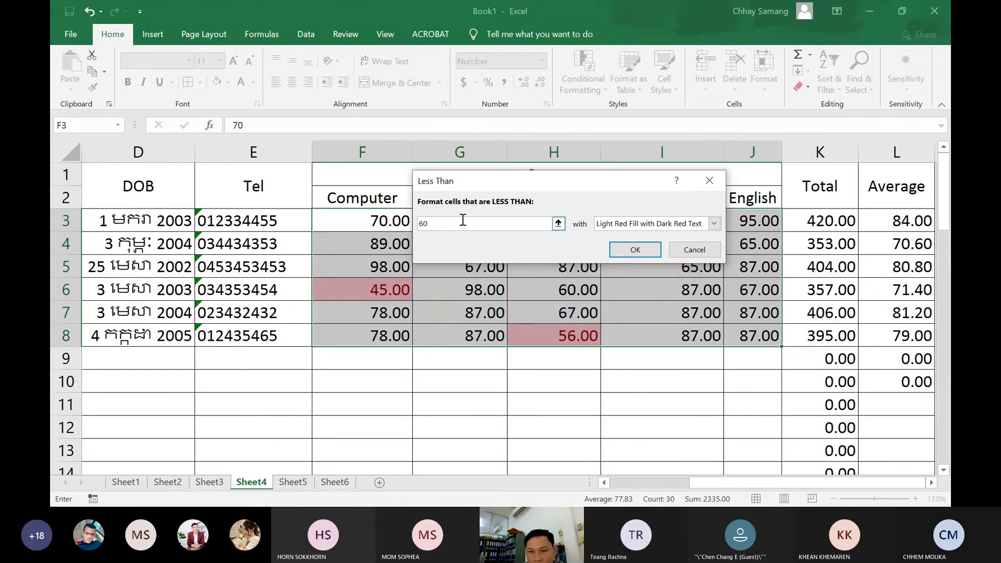
left_click(714, 223)
left_click(634, 298)
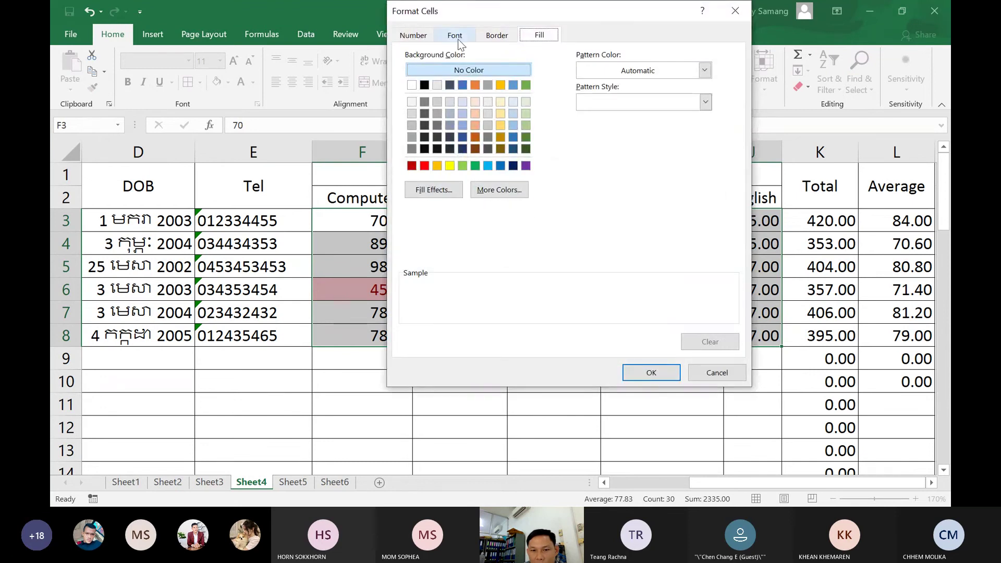
left_click(458, 41)
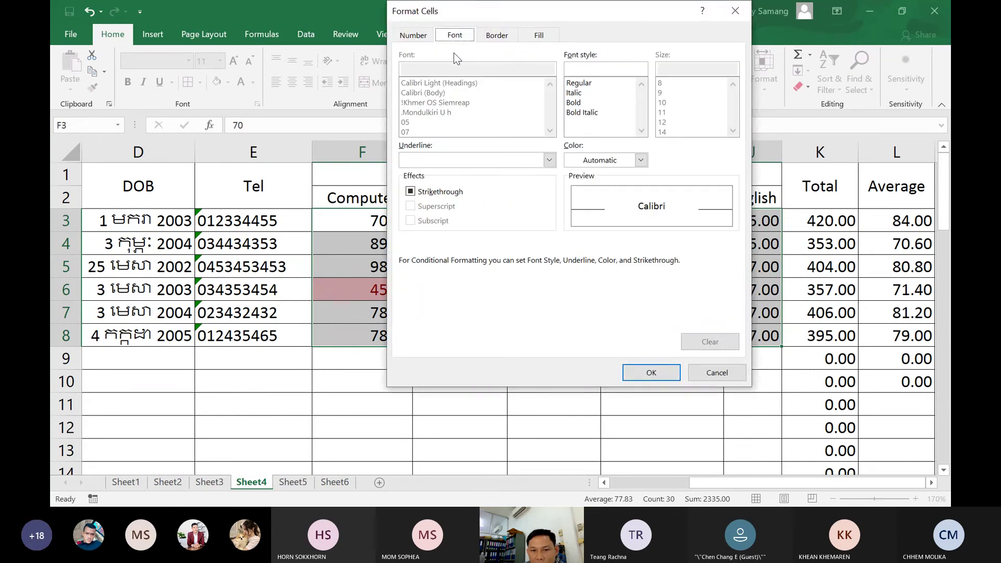
left_click(420, 197)
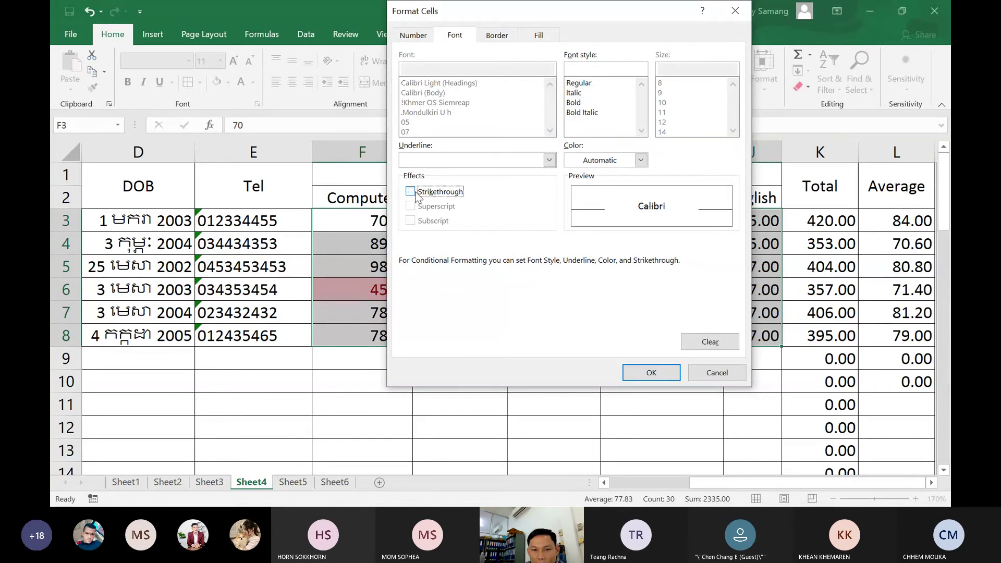
left_click(641, 161)
left_click(581, 291)
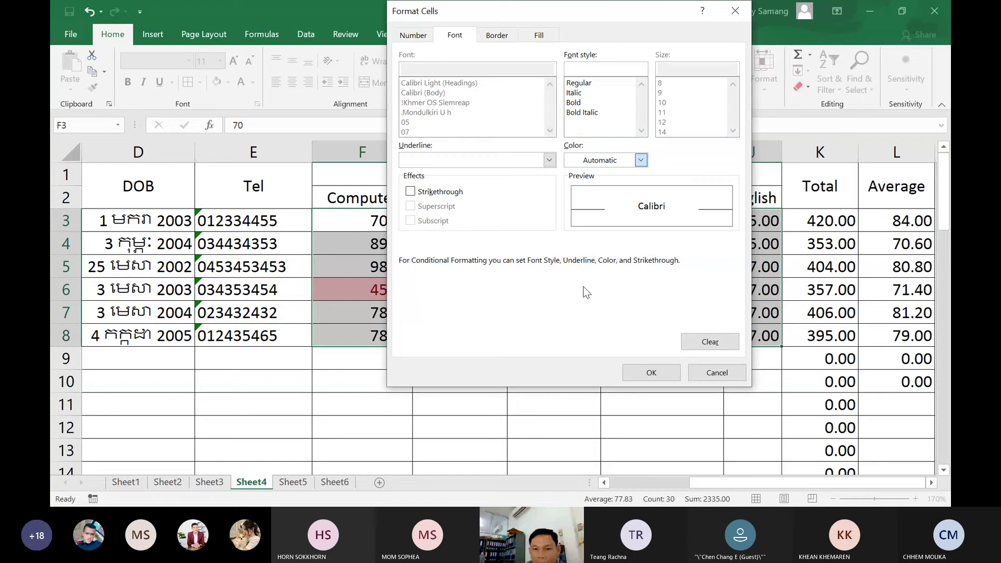
left_click(651, 373)
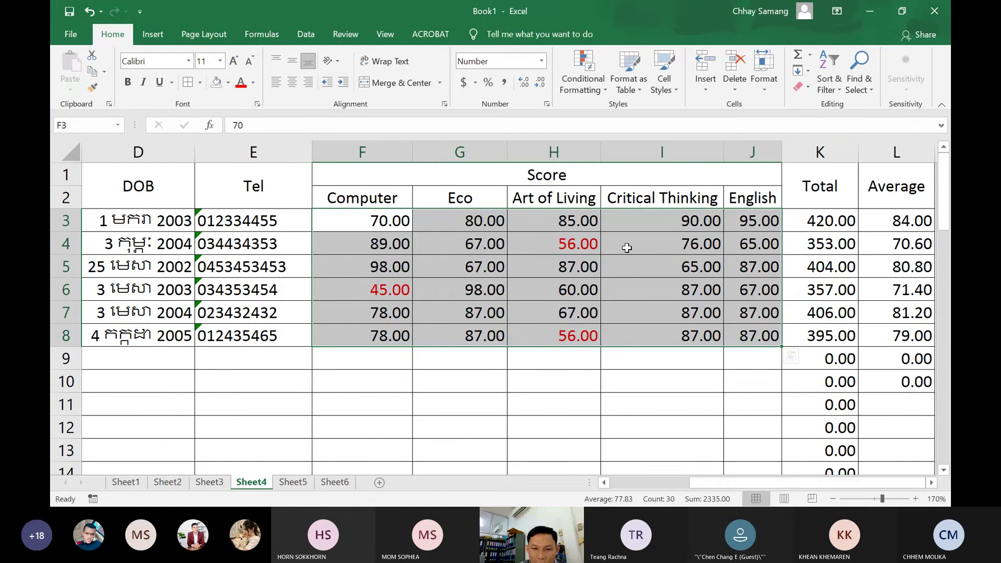
left_click(524, 340)
Scroll back to the left of the sheet and select the Gender cells C3:C11
left_click(469, 355)
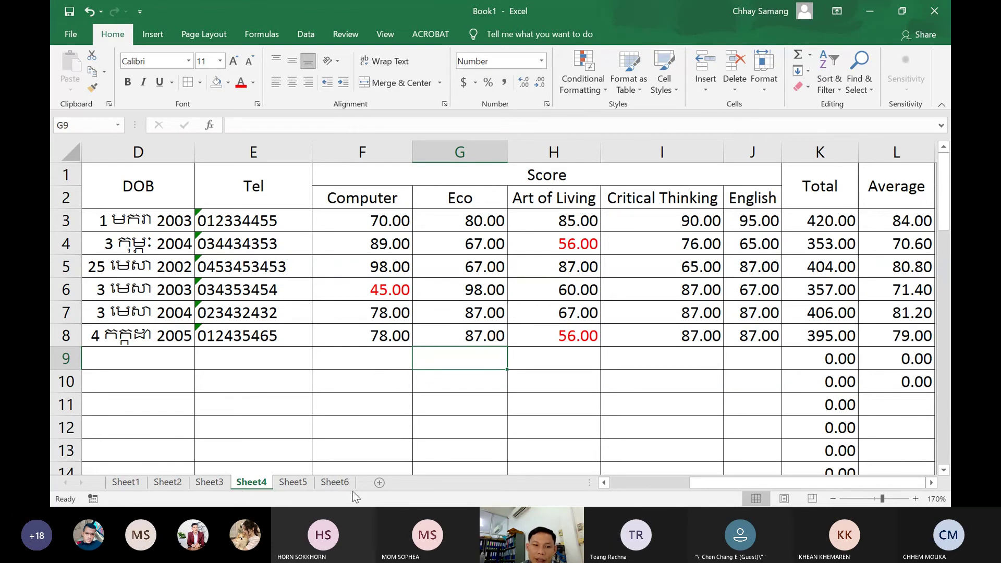
left_click_drag(719, 486, 604, 487)
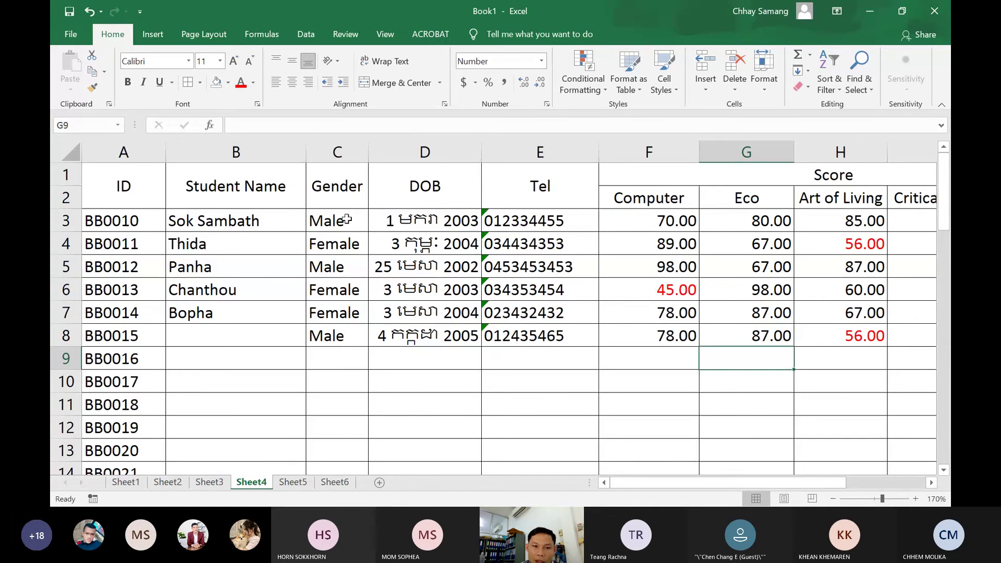
left_click_drag(346, 225, 334, 409)
Start a Text that Contains rule on the Gender cells using Yellow Fill with Dark Yellow Text
left_click(603, 92)
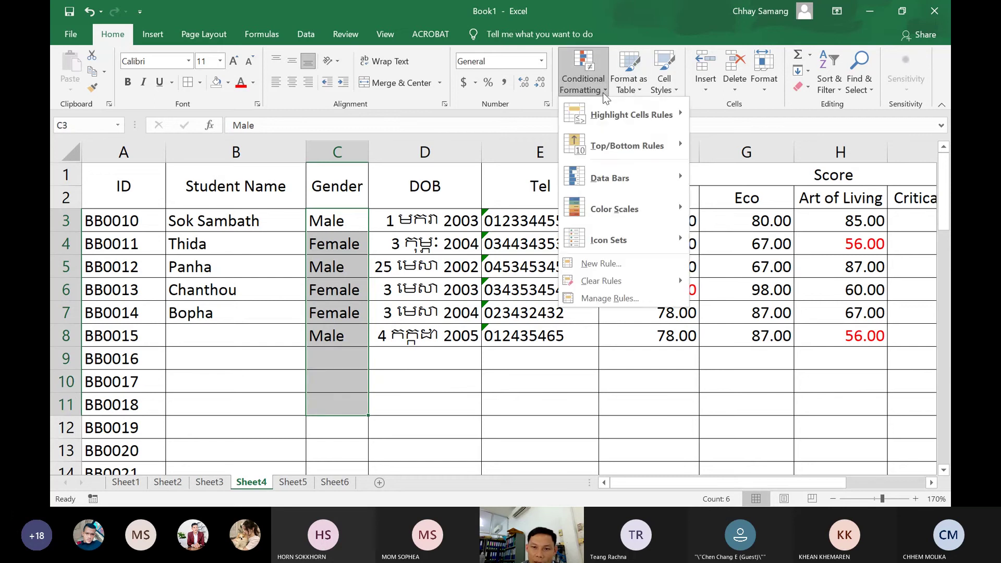
mouse_move(635, 115)
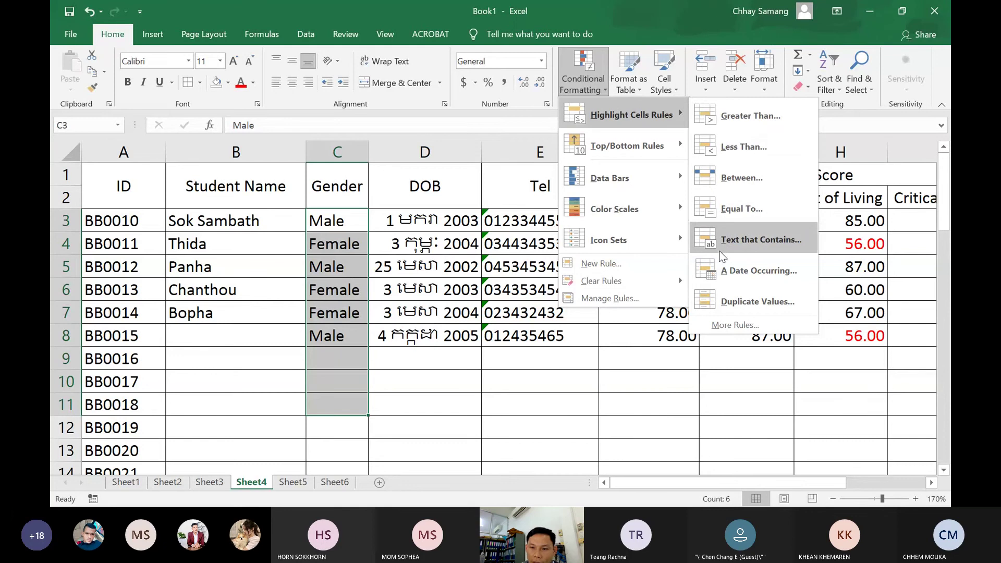
left_click(755, 244)
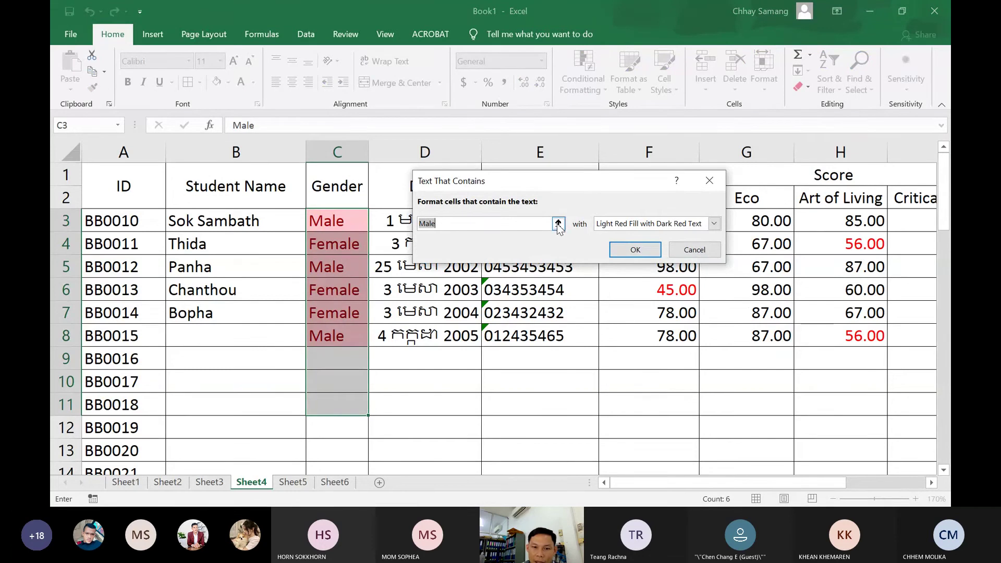
left_click(559, 224)
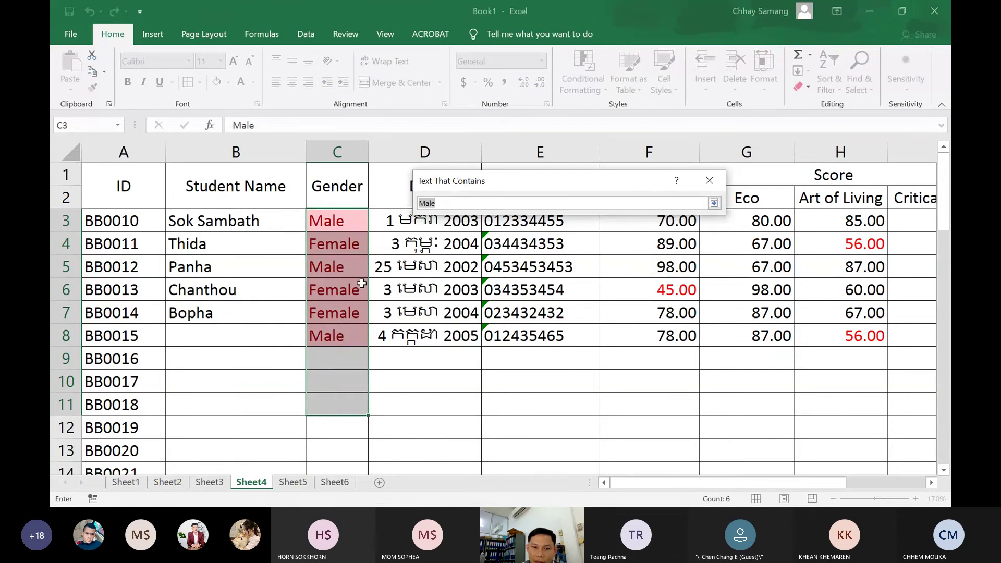
left_click_drag(458, 203, 424, 203)
left_click(714, 203)
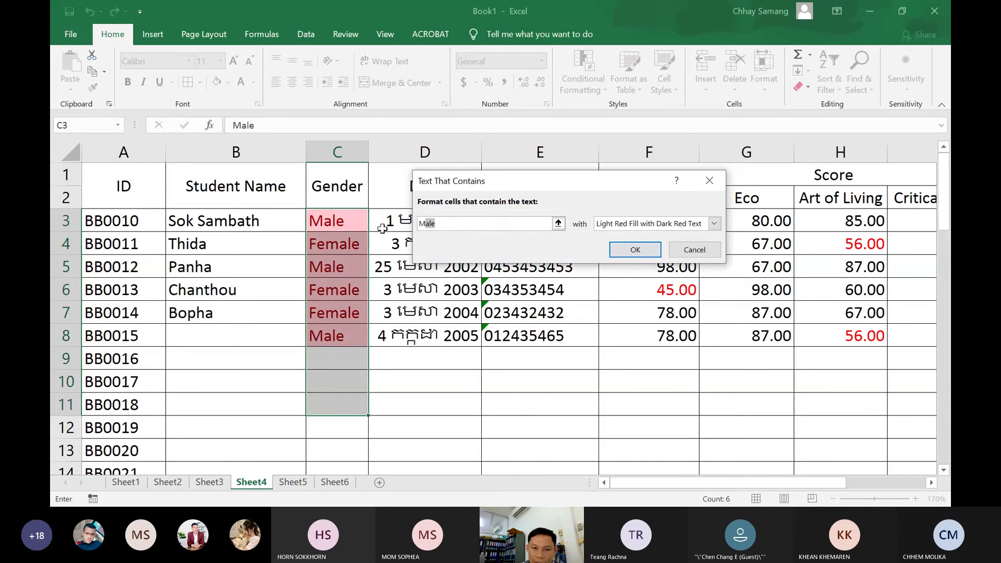
left_click(714, 224)
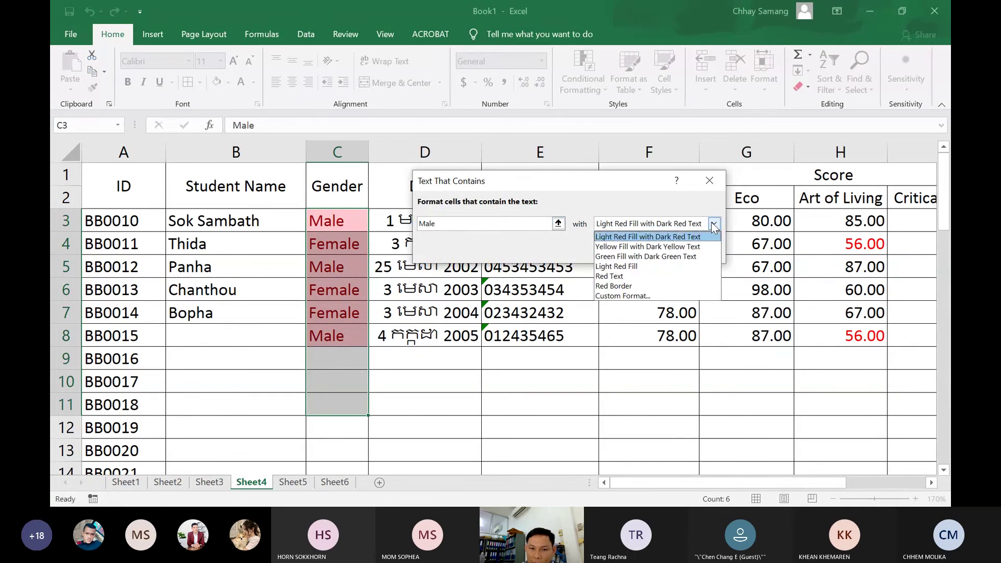
left_click(623, 249)
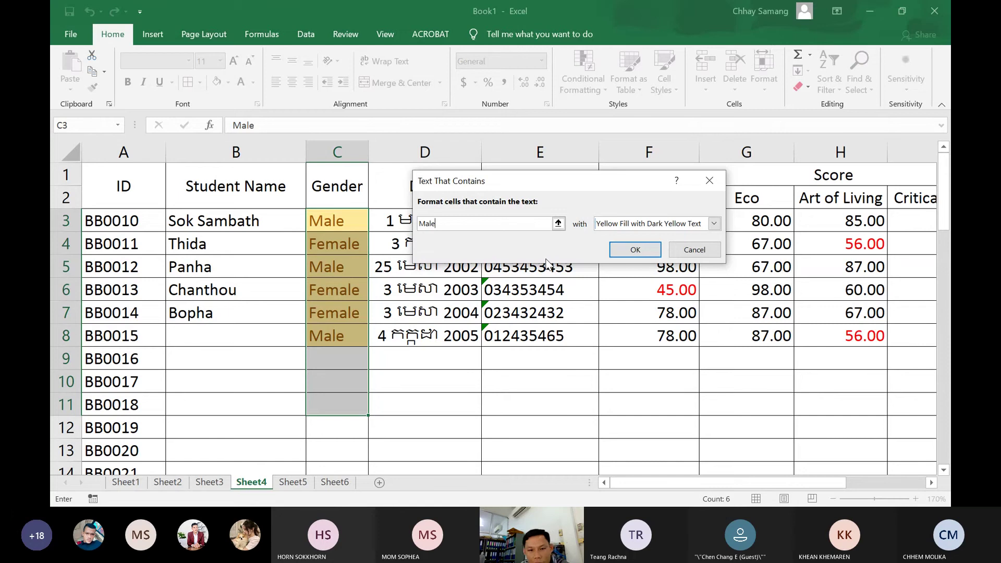
Set the rule's criterion to "Male" in quotes and confirm the yellow highlight
key("BackSpace")
key("BackSpace")
key("BackSpace")
key("BackSpace")
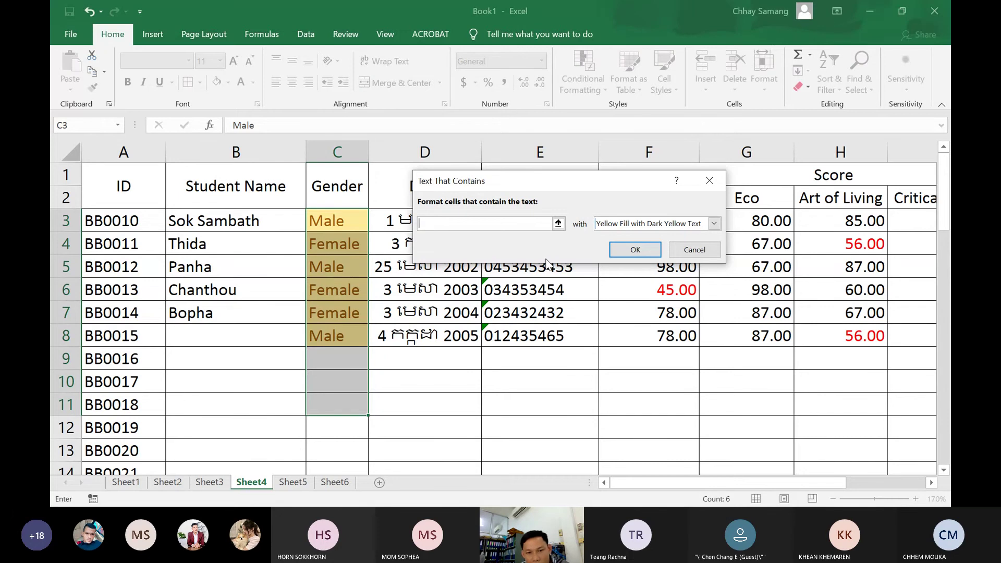
key("Right")
key("Right")
key("Right")
key("Right")
key("Right")
key("Right")
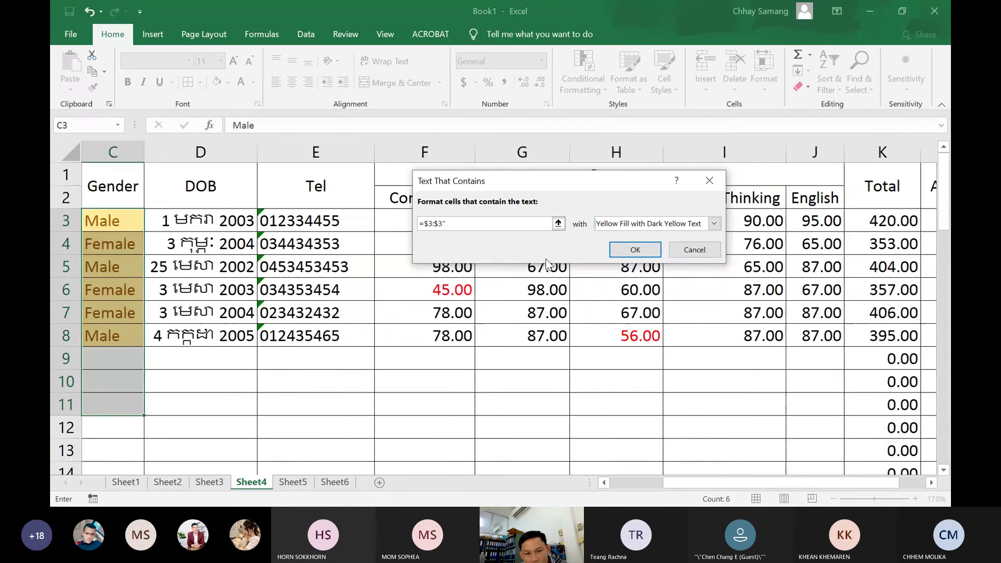
key("BackSpace")
key("BackSpace")
key("BackSpace")
key("BackSpace")
key("BackSpace")
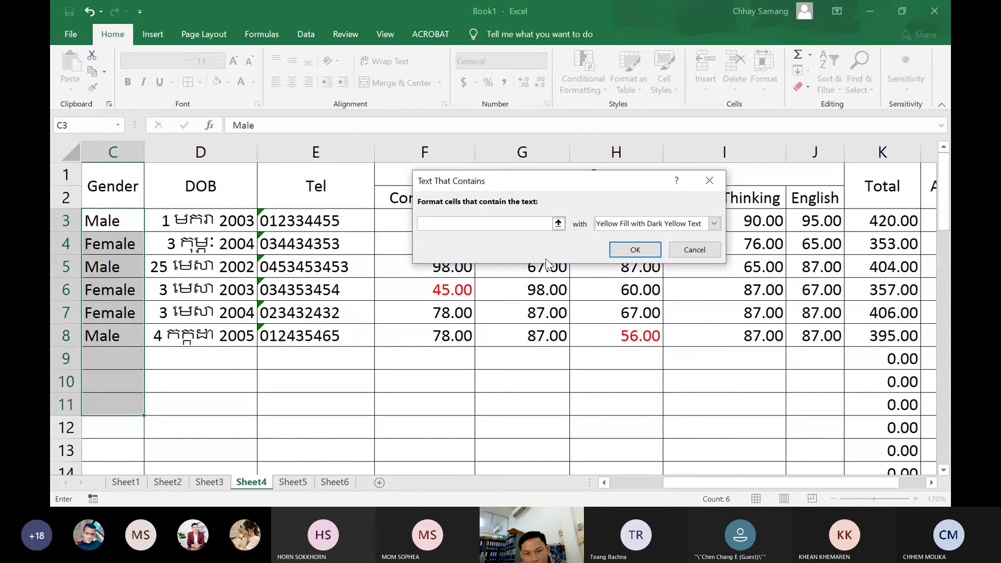
type("\"Male")
type("$3:$3\"")
key("BackSpace")
key("BackSpace")
key("BackSpace")
key("BackSpace")
key("BackSpace")
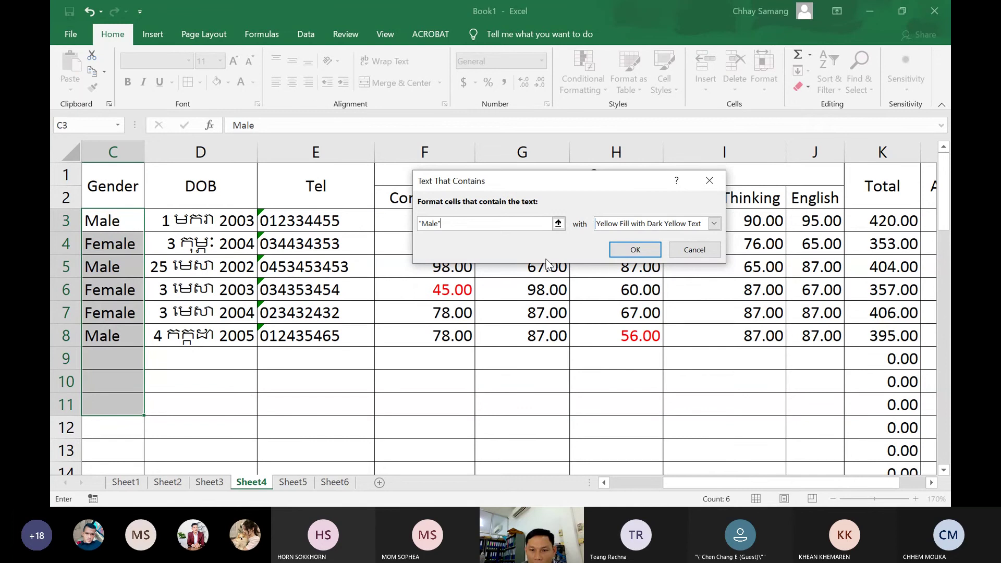
left_click(636, 251)
left_click(635, 251)
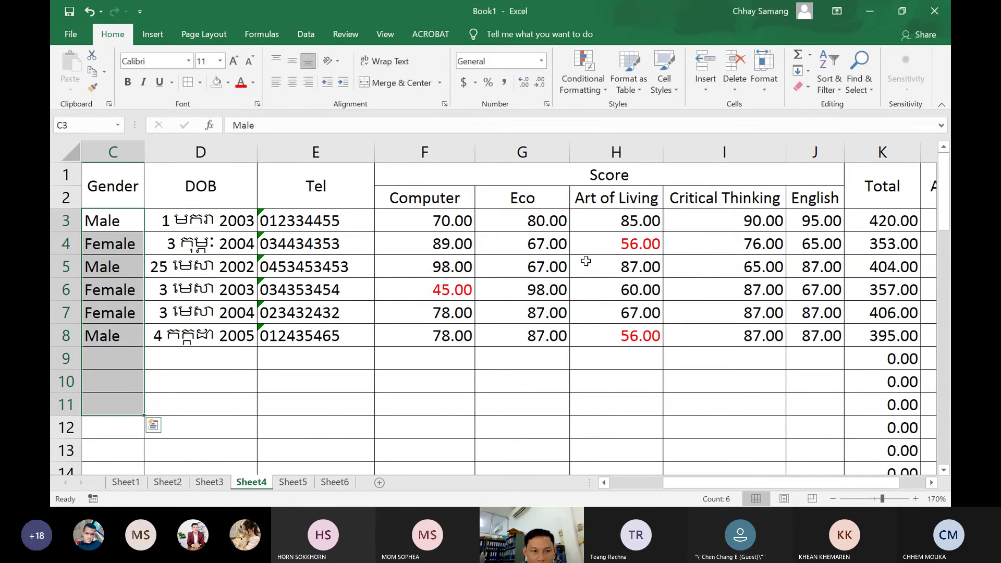
left_click_drag(667, 487, 605, 483)
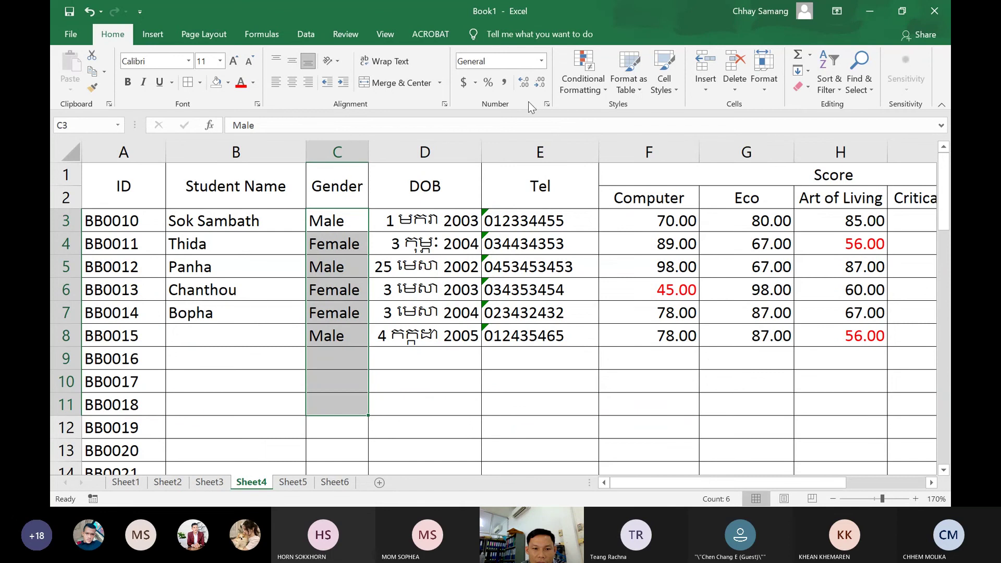
Add a Text that Contains 'Male' rule with Light Red Fill and Dark Red Text
left_click(594, 92)
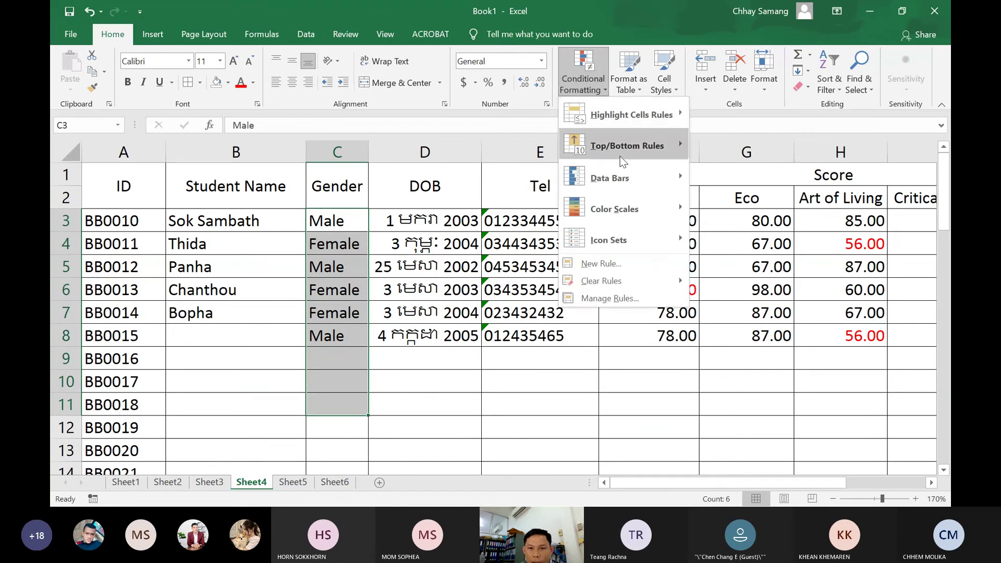
mouse_move(647, 116)
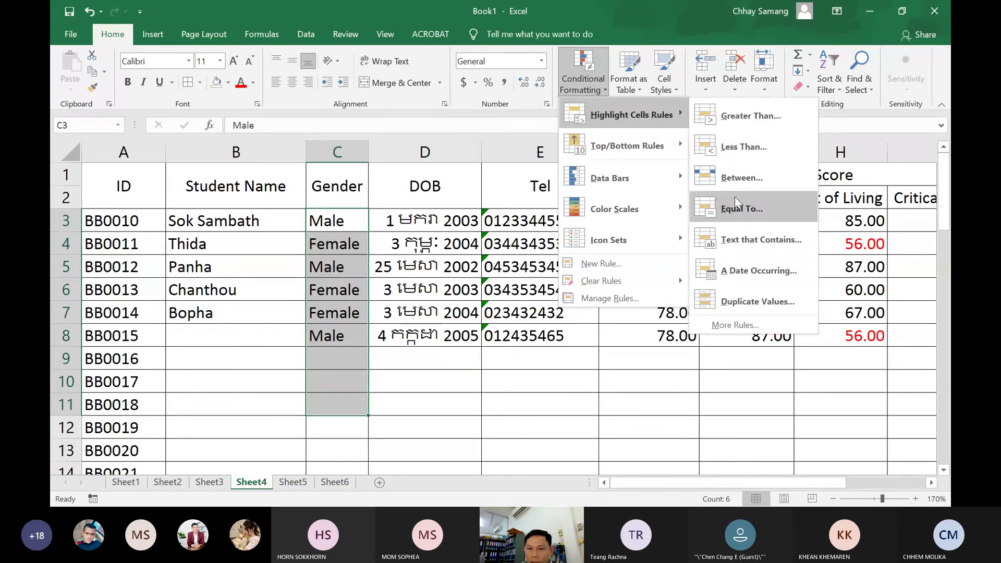
left_click(740, 249)
left_click(454, 224)
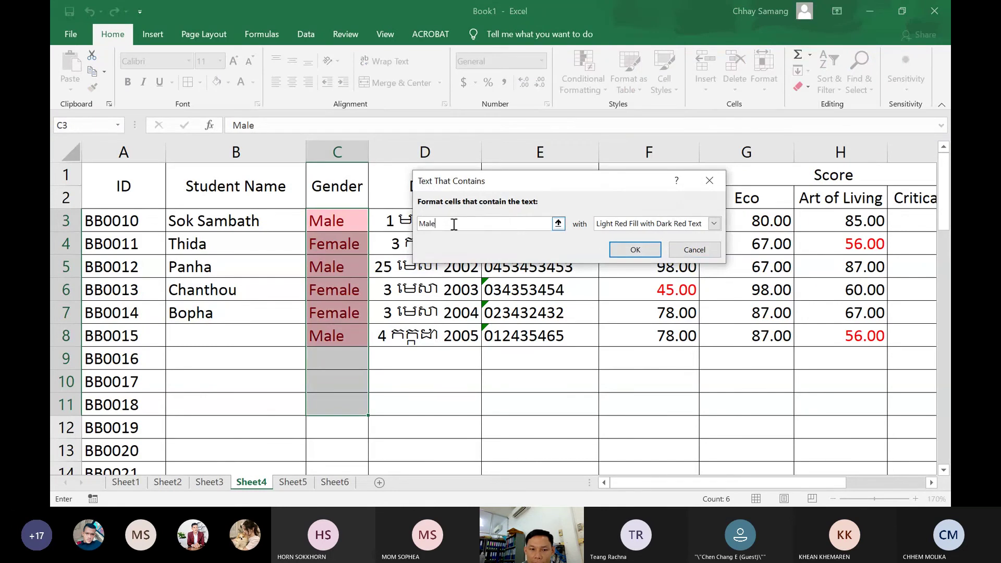
left_click(619, 253)
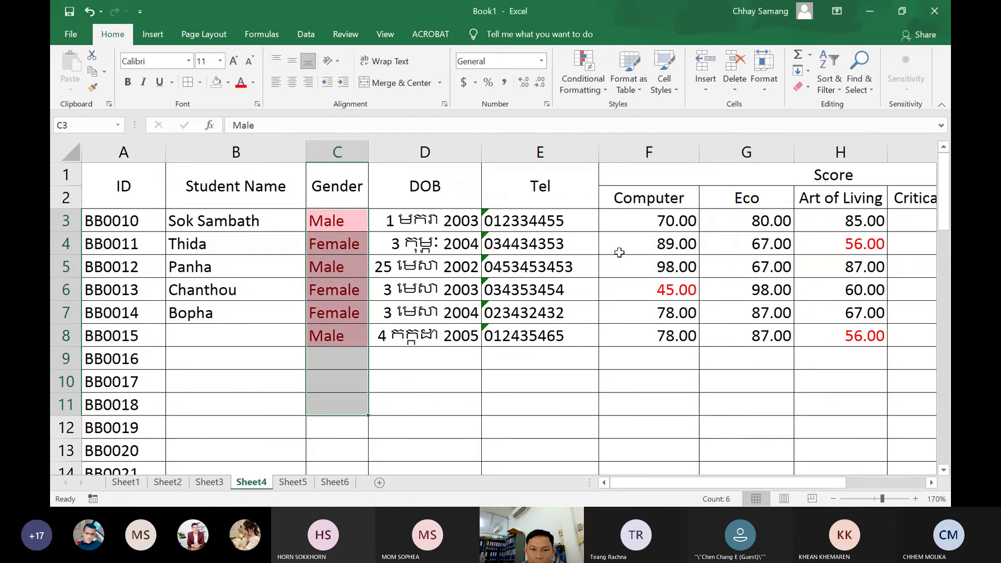
Select the Gender column C and clear conditional formatting rules from the entire sheet
left_click(334, 290)
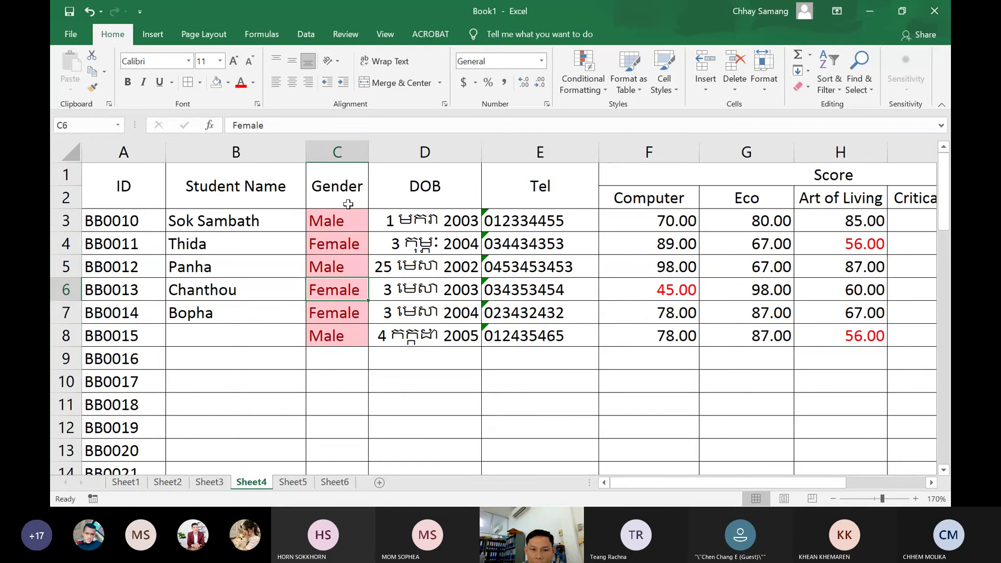
left_click(345, 222)
left_click_drag(344, 222, 338, 333)
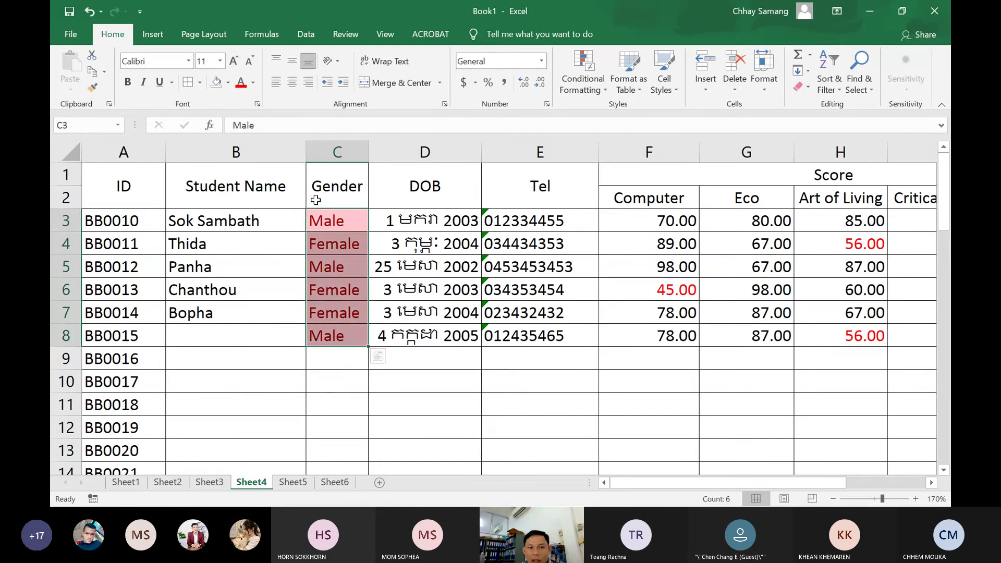
left_click(337, 152)
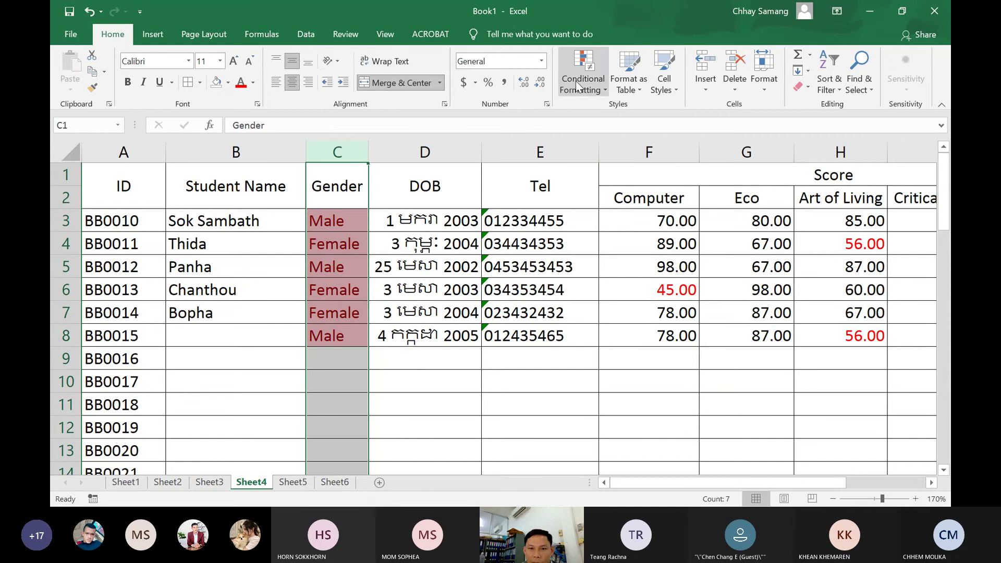
left_click(599, 89)
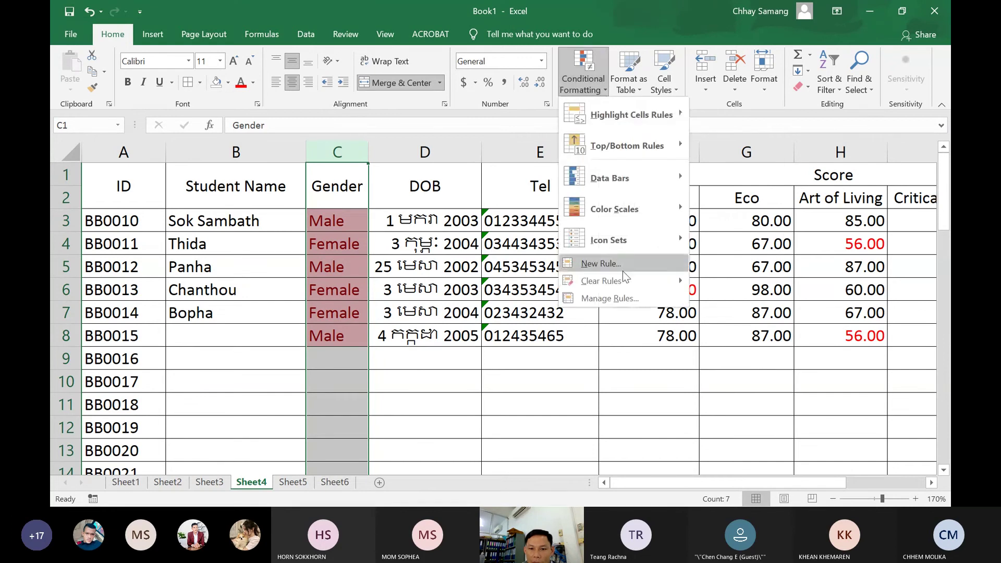
mouse_move(623, 289)
left_click(741, 298)
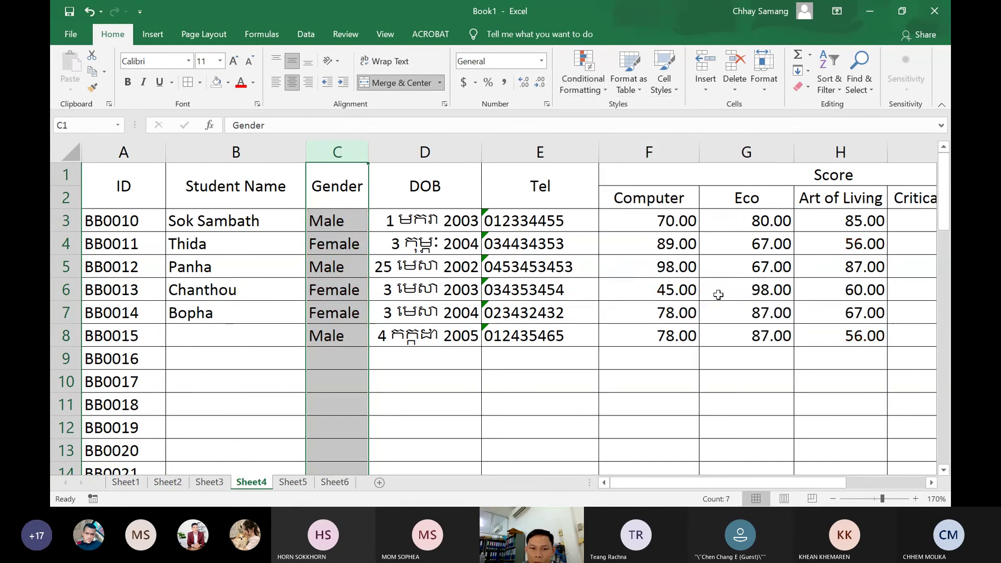
Add an Equal To rule highlighting 'Male' with Yellow Fill with Dark Yellow Text, then select cell C7
left_click(542, 61)
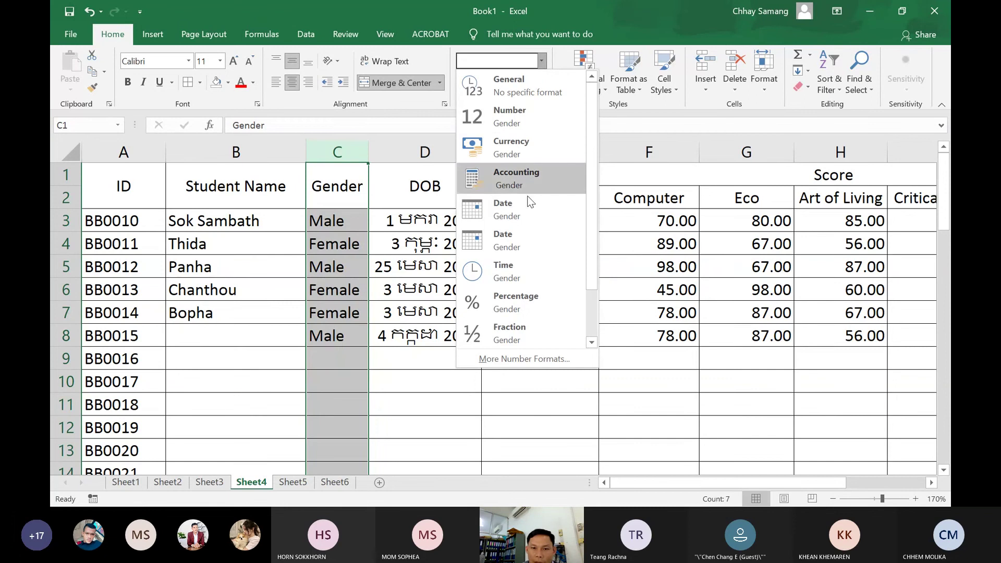
left_click(604, 91)
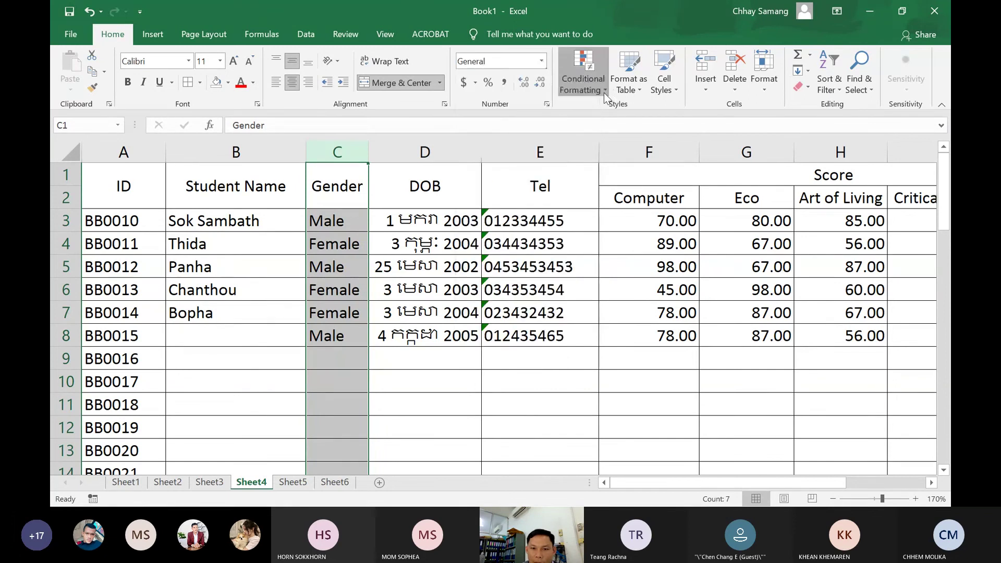
mouse_move(628, 115)
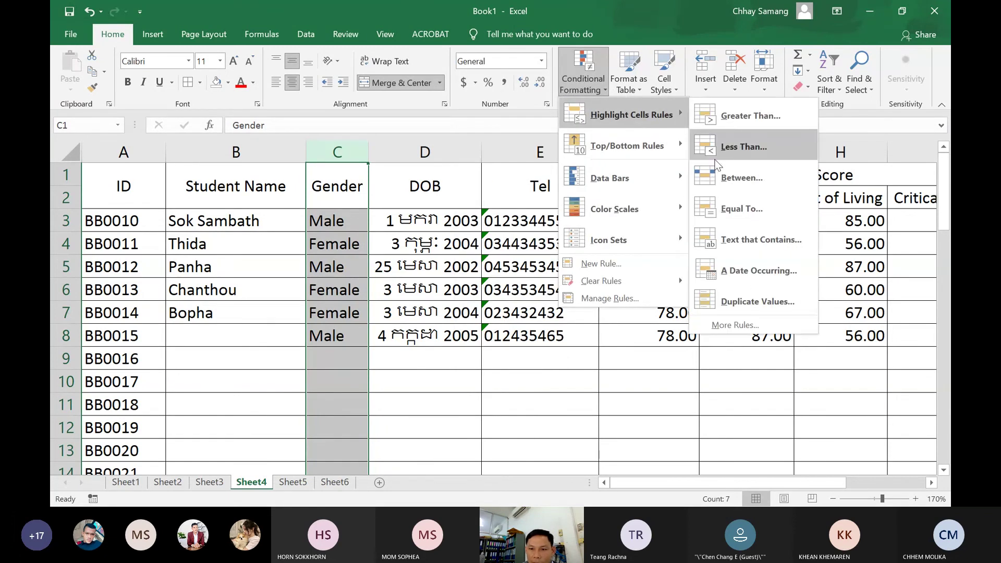
left_click(741, 208)
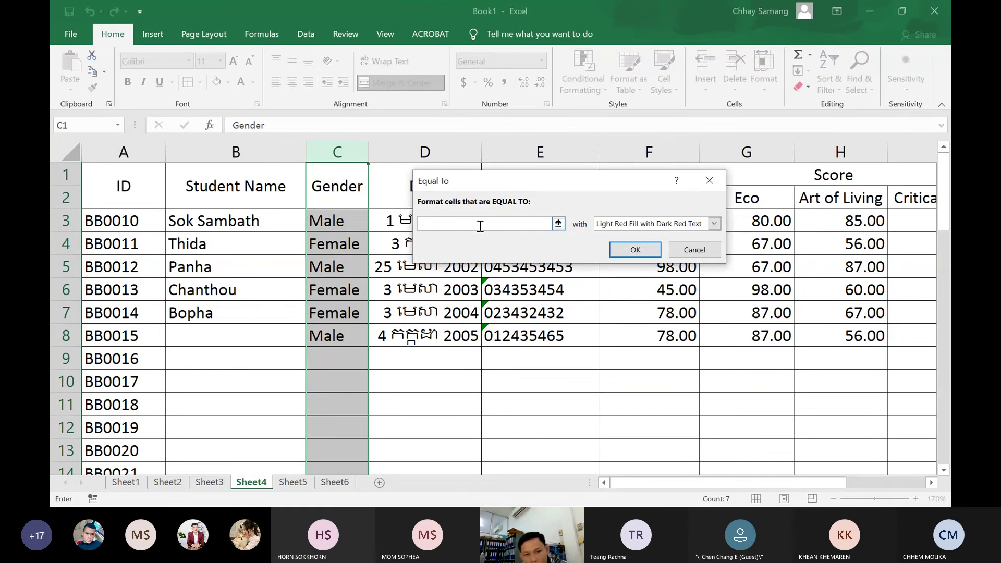
type("\"Male")
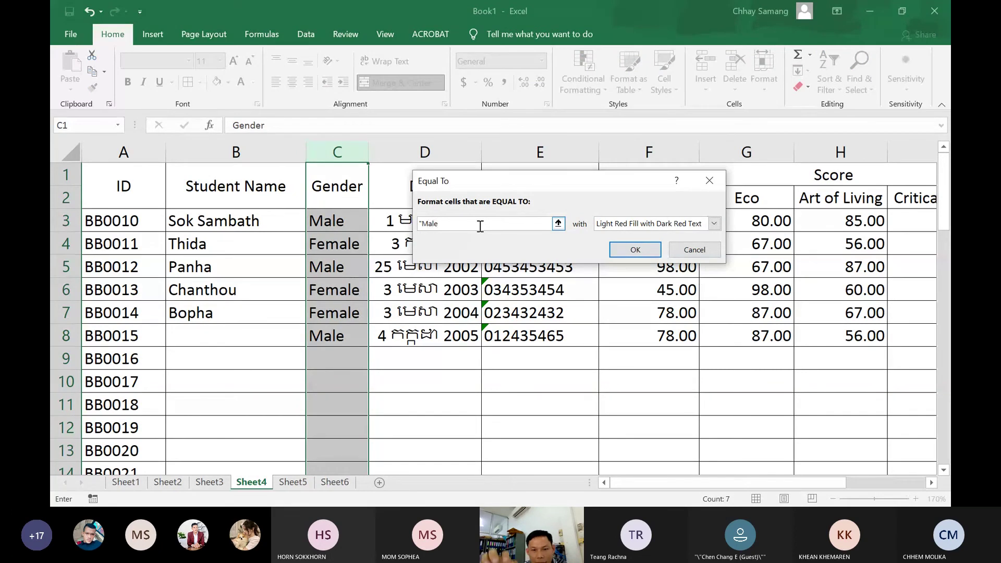
type("\"")
left_click(676, 224)
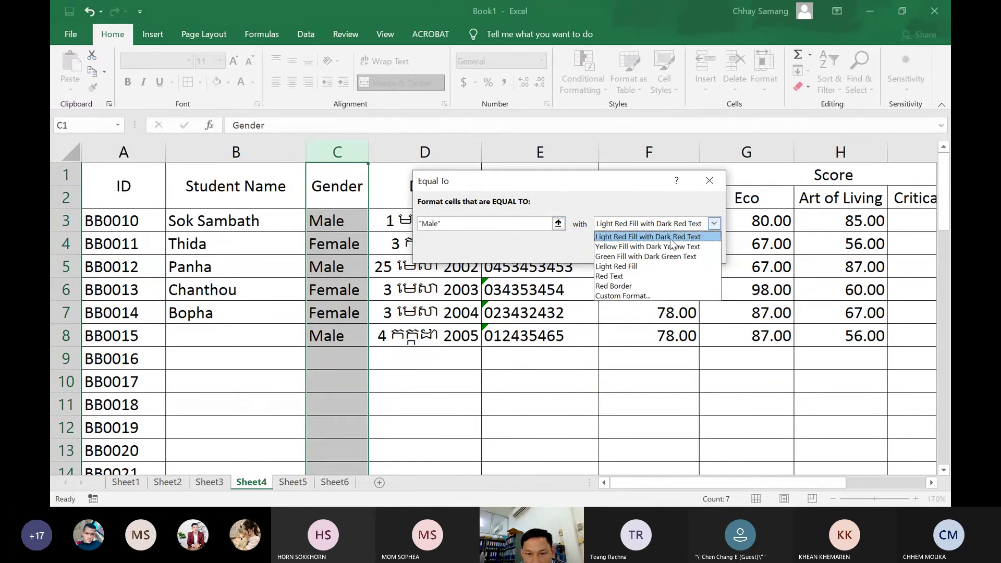
left_click(665, 243)
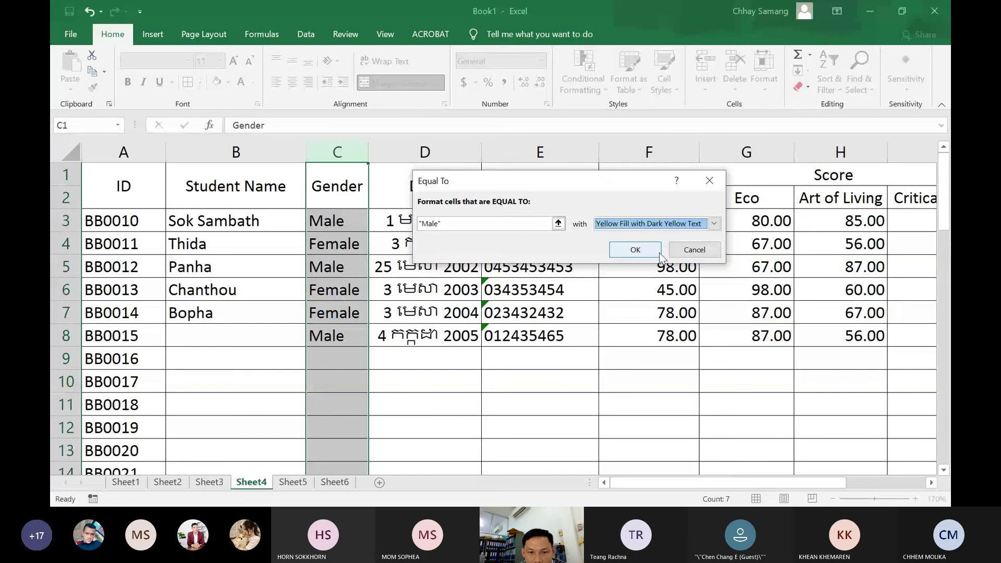
left_click(655, 249)
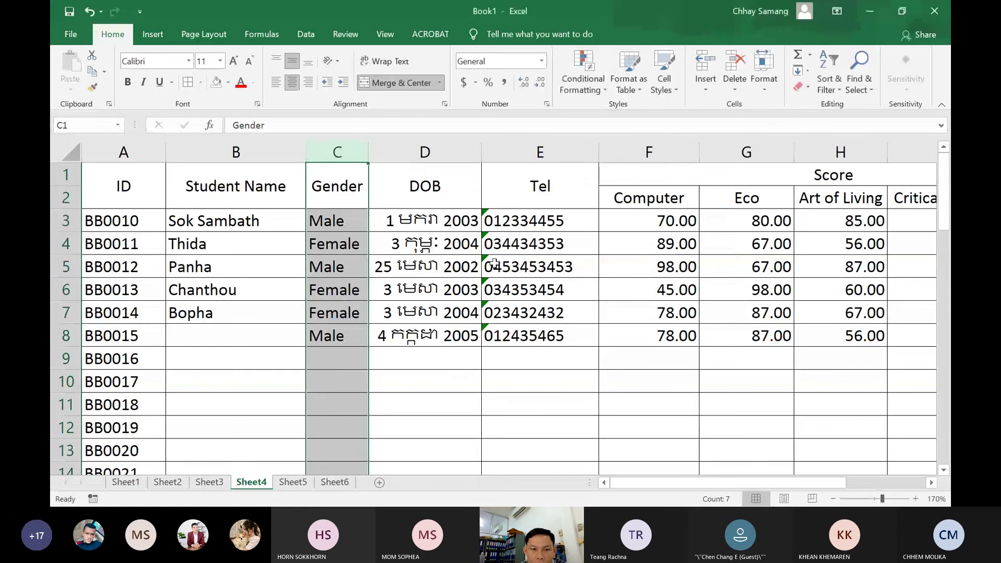
left_click(337, 313)
left_click(583, 83)
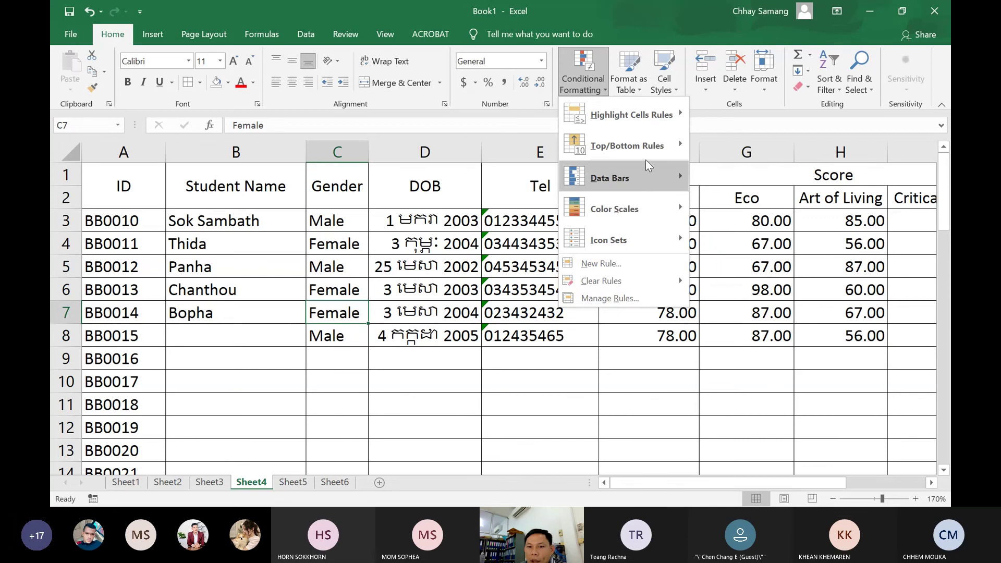
Clear all conditional formatting rules from the entire sheet, leaving the number format unchanged
mouse_move(680, 141)
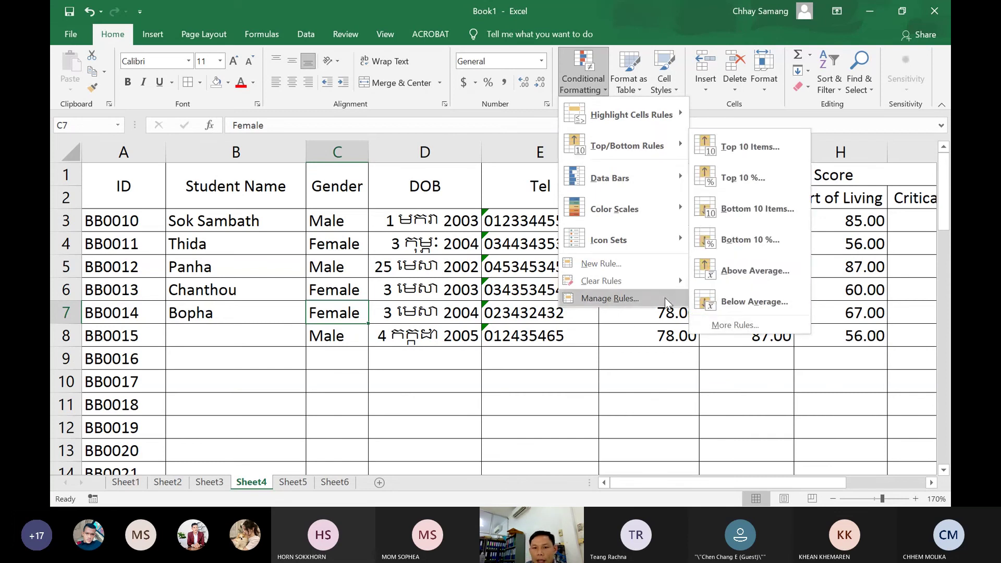
mouse_move(653, 282)
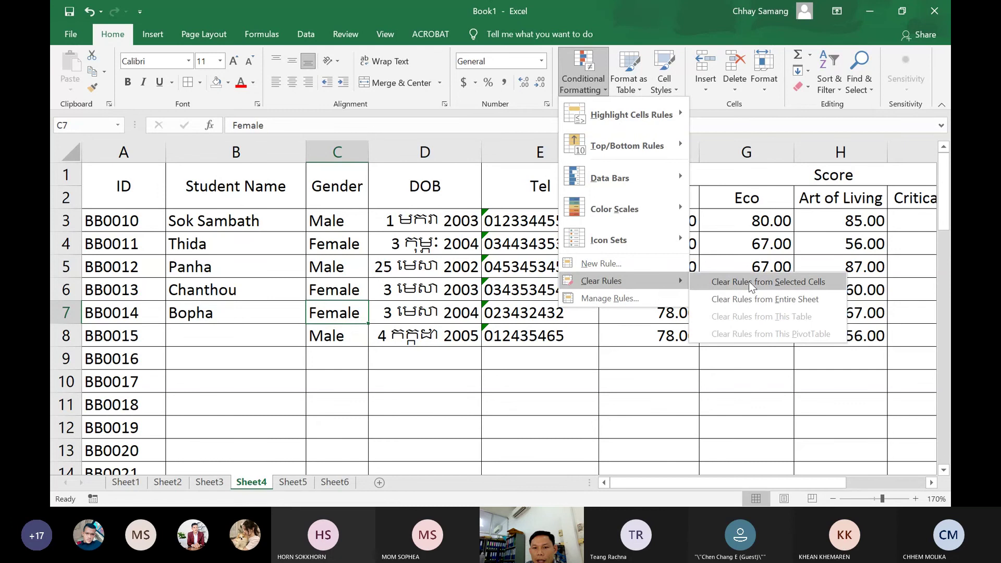
left_click(720, 296)
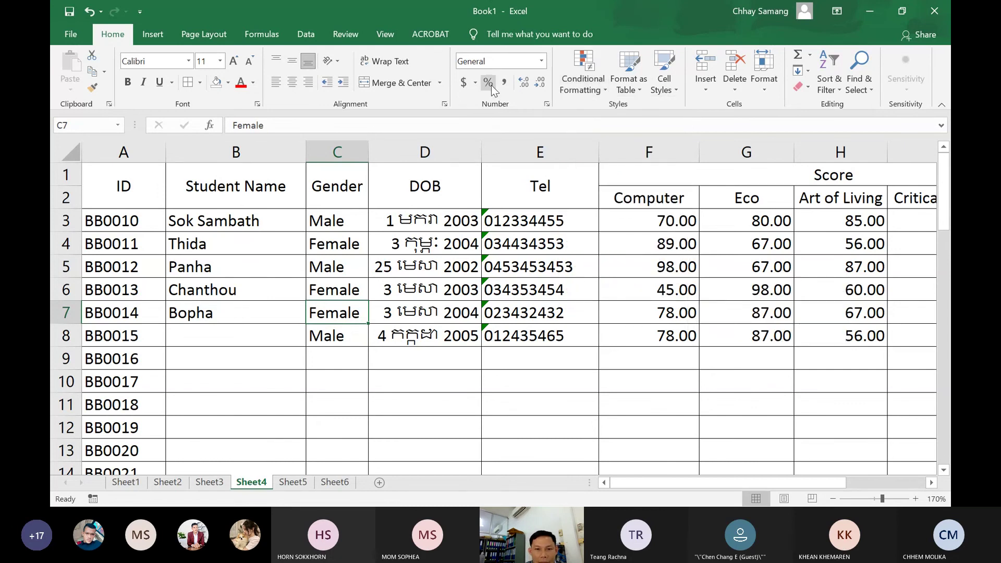
left_click(543, 63)
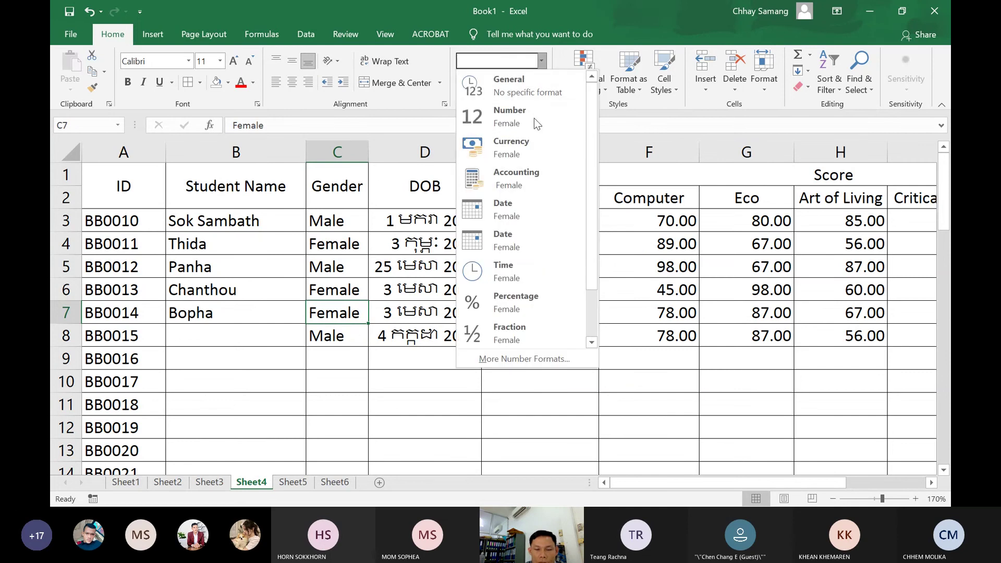
left_click(609, 111)
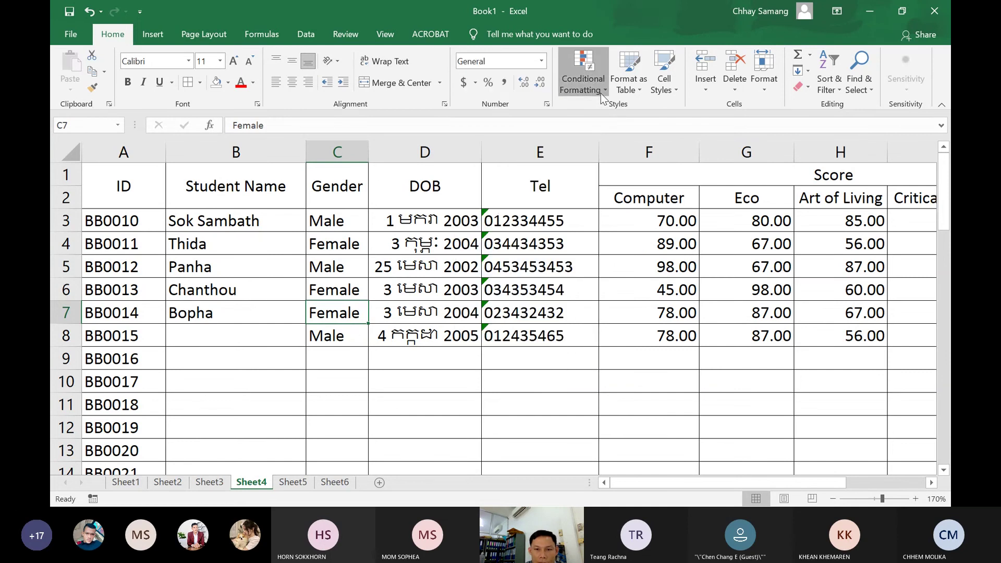
left_click(601, 92)
mouse_move(631, 114)
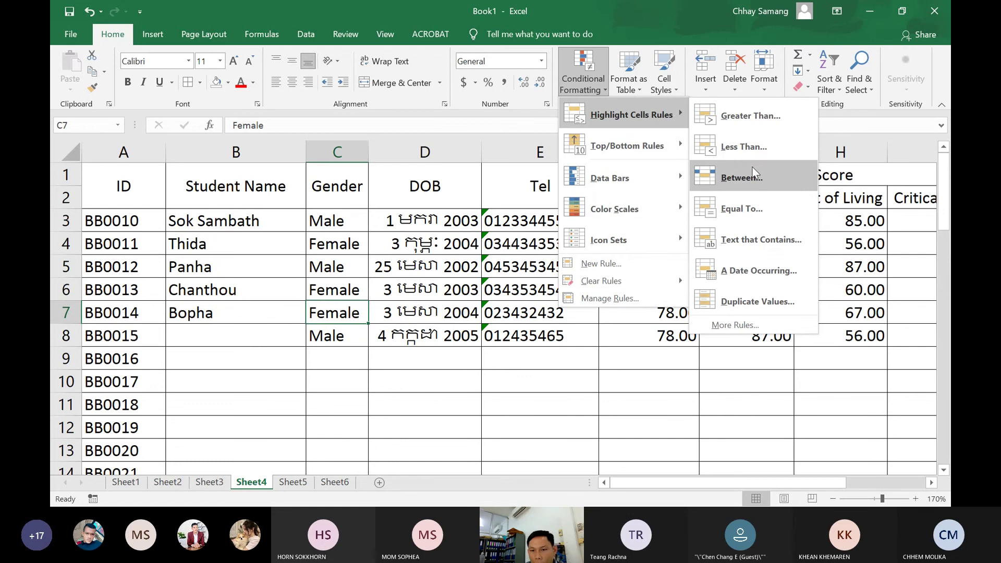
left_click(730, 211)
left_click(562, 219)
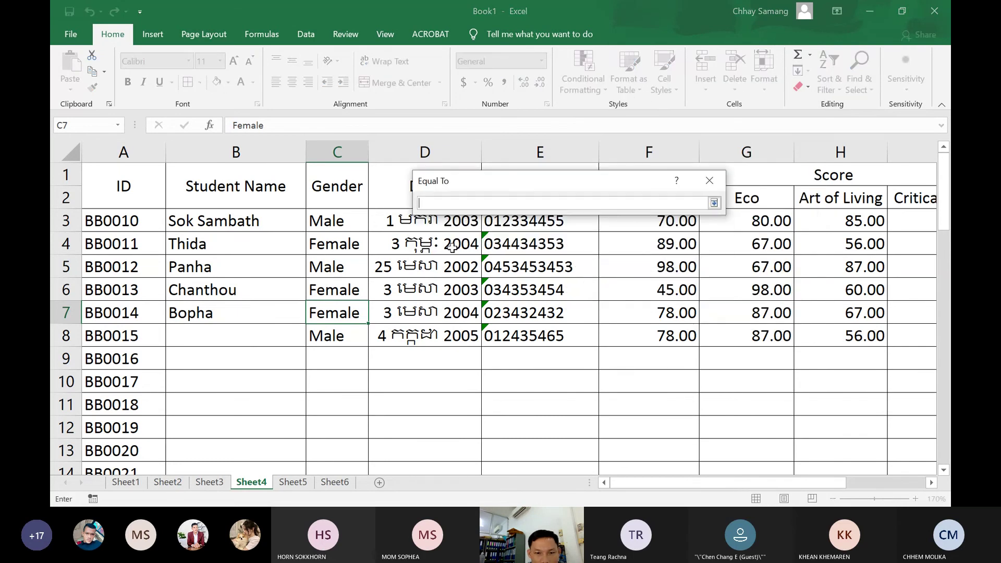
left_click(330, 228)
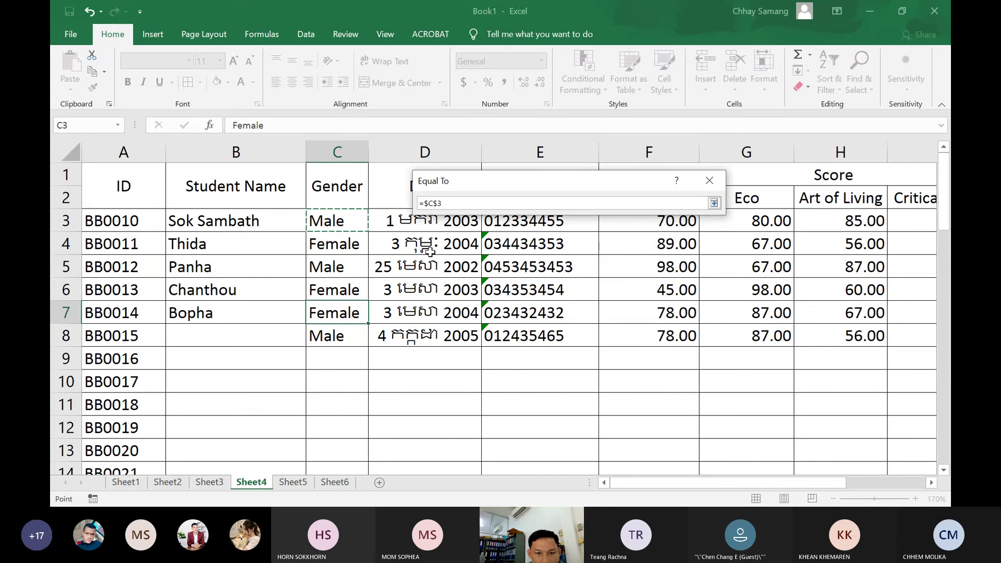
left_click(714, 203)
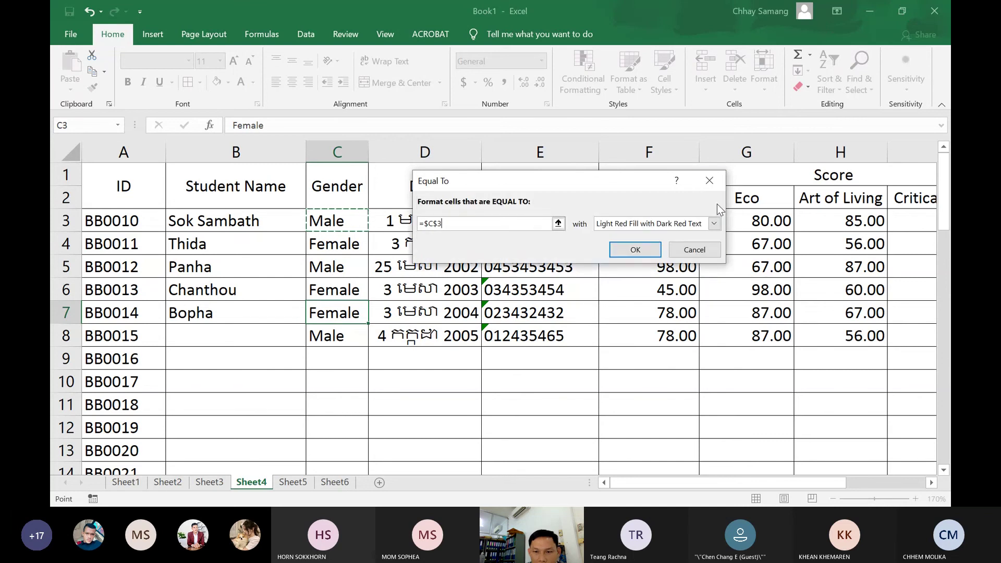
left_click(713, 223)
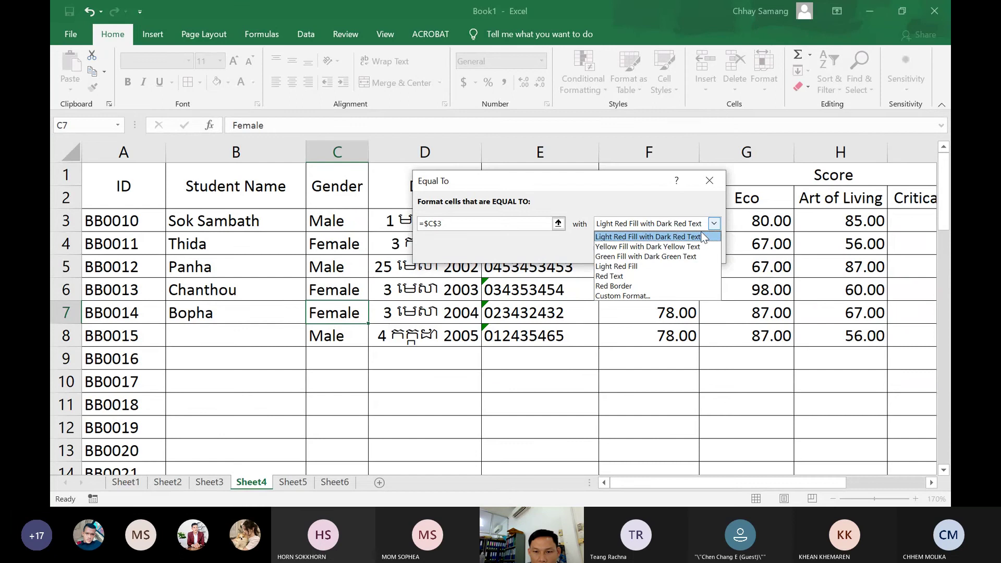
left_click(668, 254)
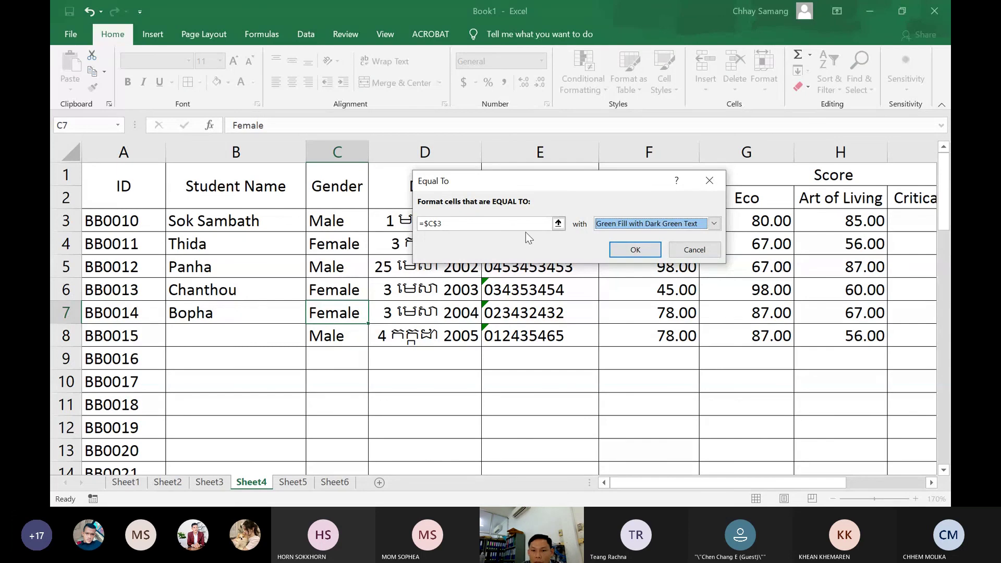
left_click(706, 244)
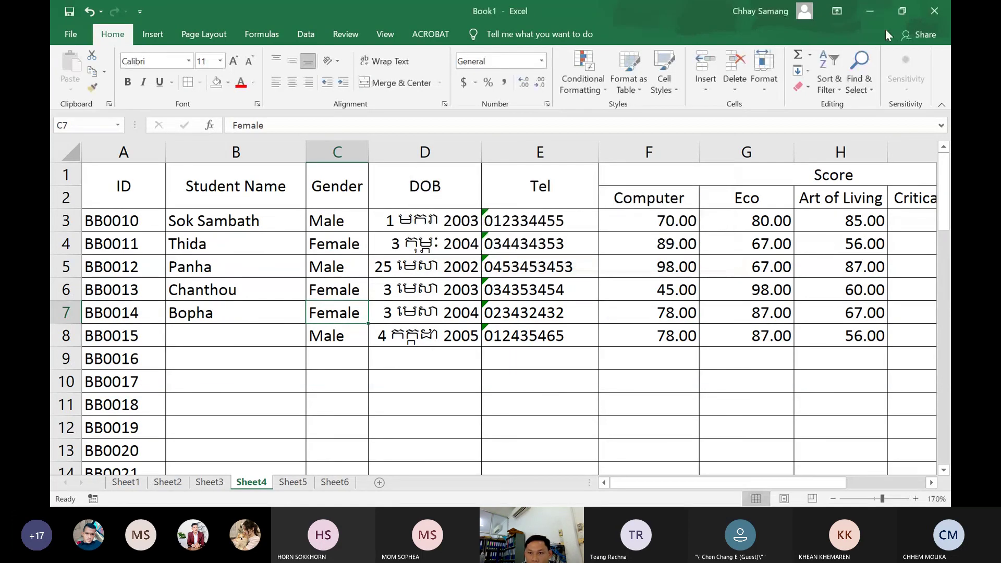
Minimize the Excel workbook to reveal the desktop and the Teams meeting window
left_click(868, 16)
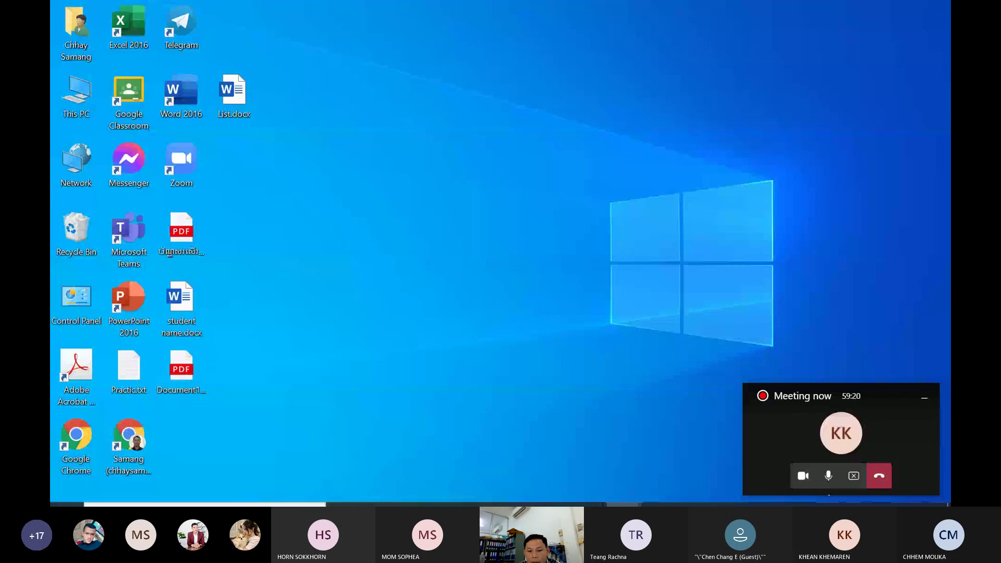
mouse_move(623, 493)
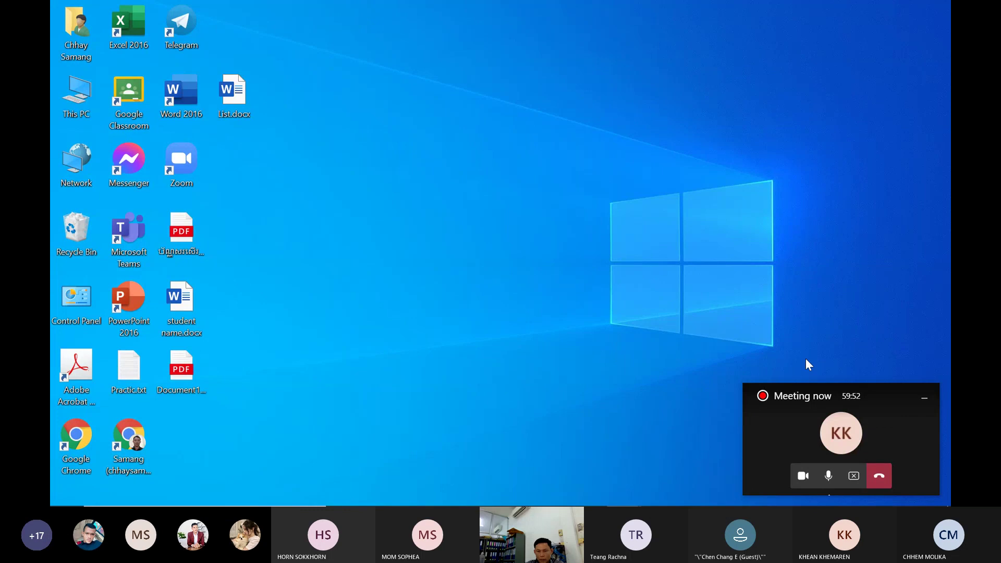
Maximize the Teams meeting window and choose Stop recording from More actions
left_click(774, 441)
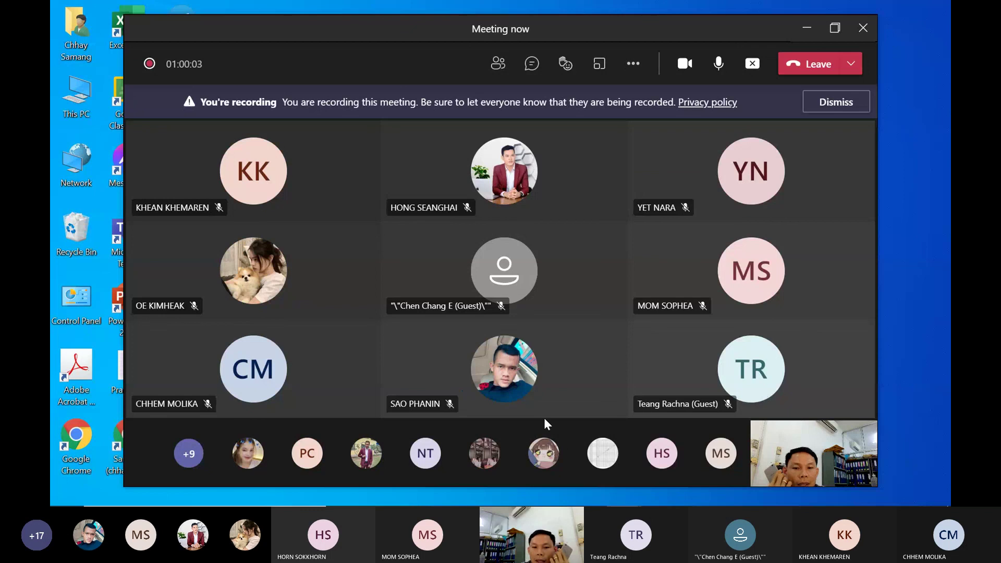
left_click(835, 27)
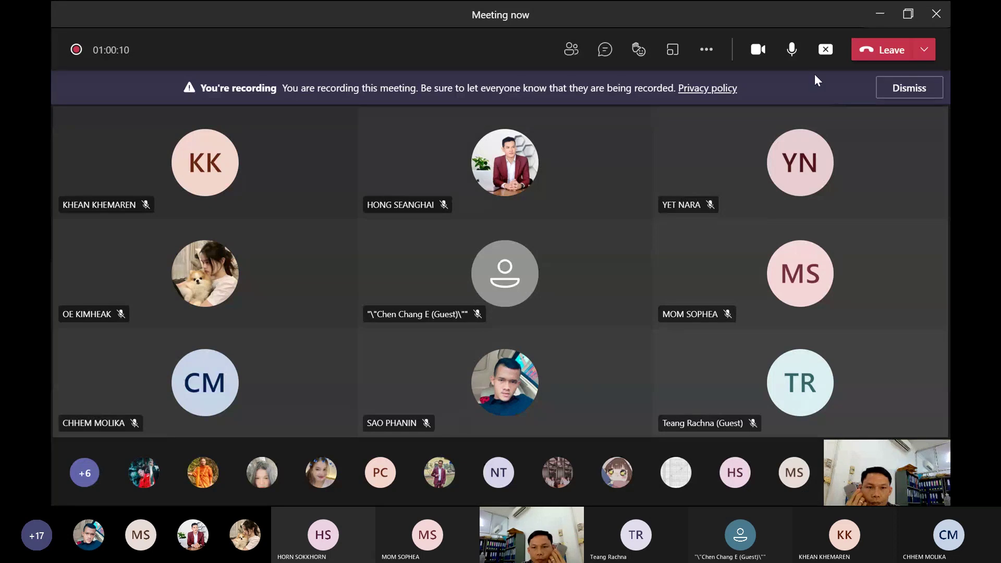
left_click(707, 50)
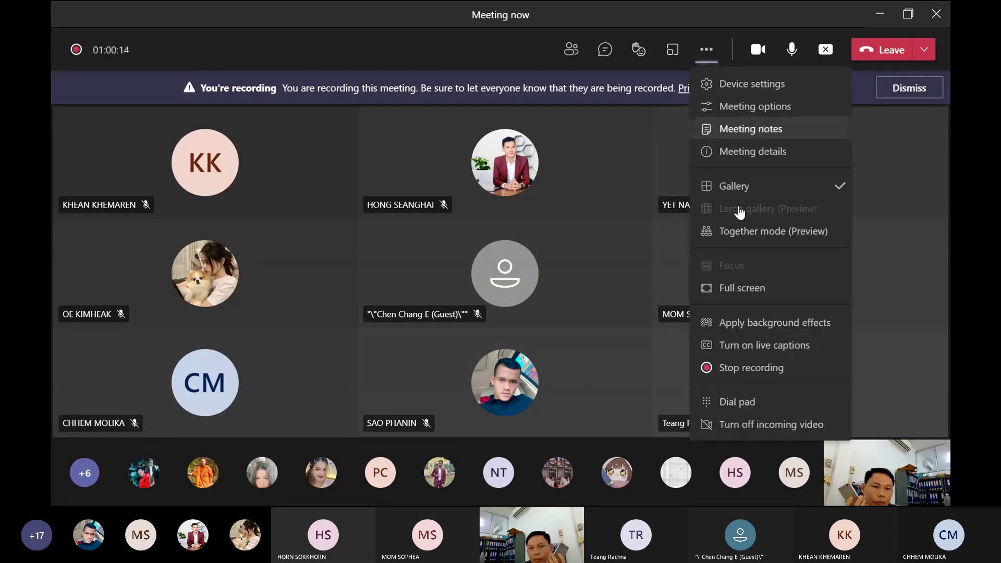
left_click(727, 368)
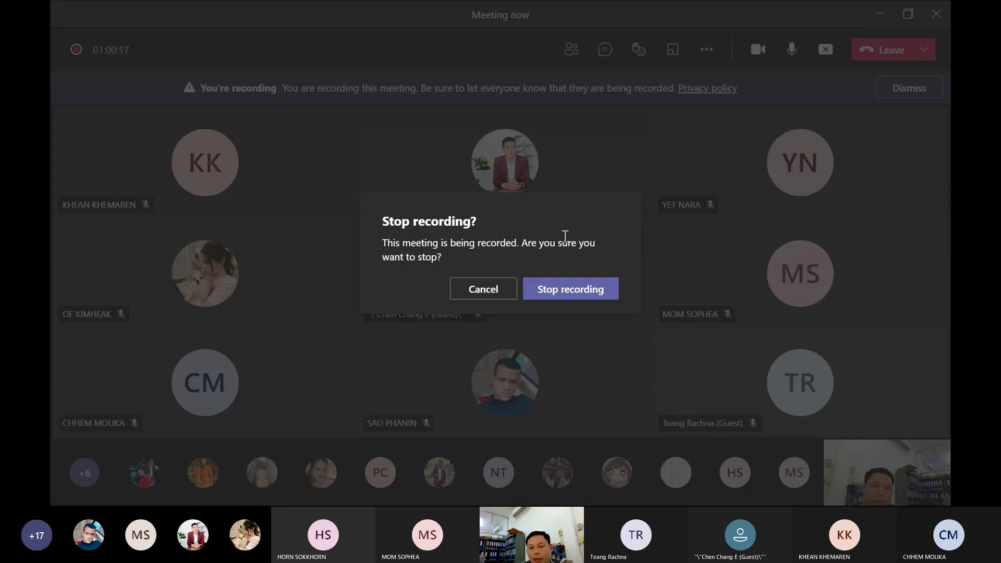